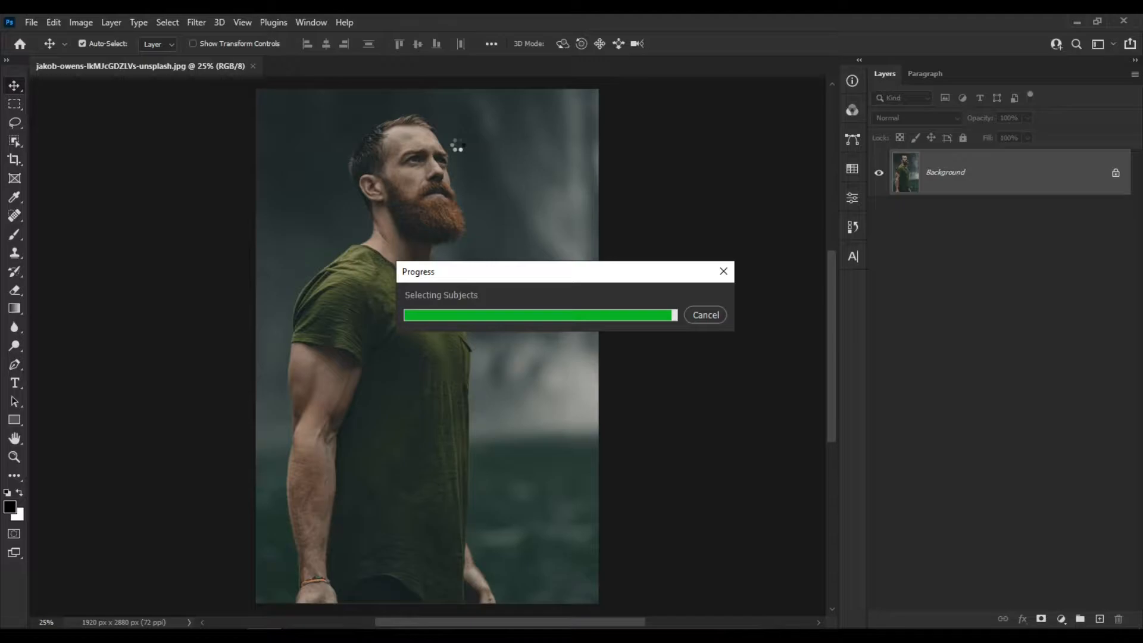
Step: Open Select and Mask on the man's selection and set the On White preview opacity to 88%
{"action": "left_click", "coordinate": [168, 22]}
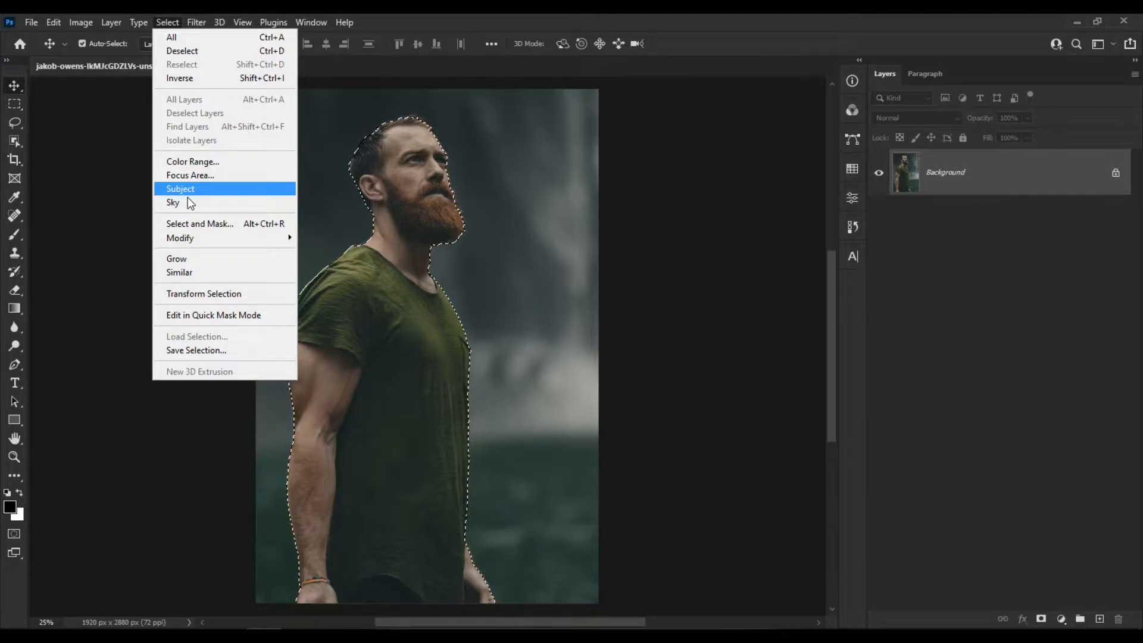
{"action": "left_click", "coordinate": [192, 224]}
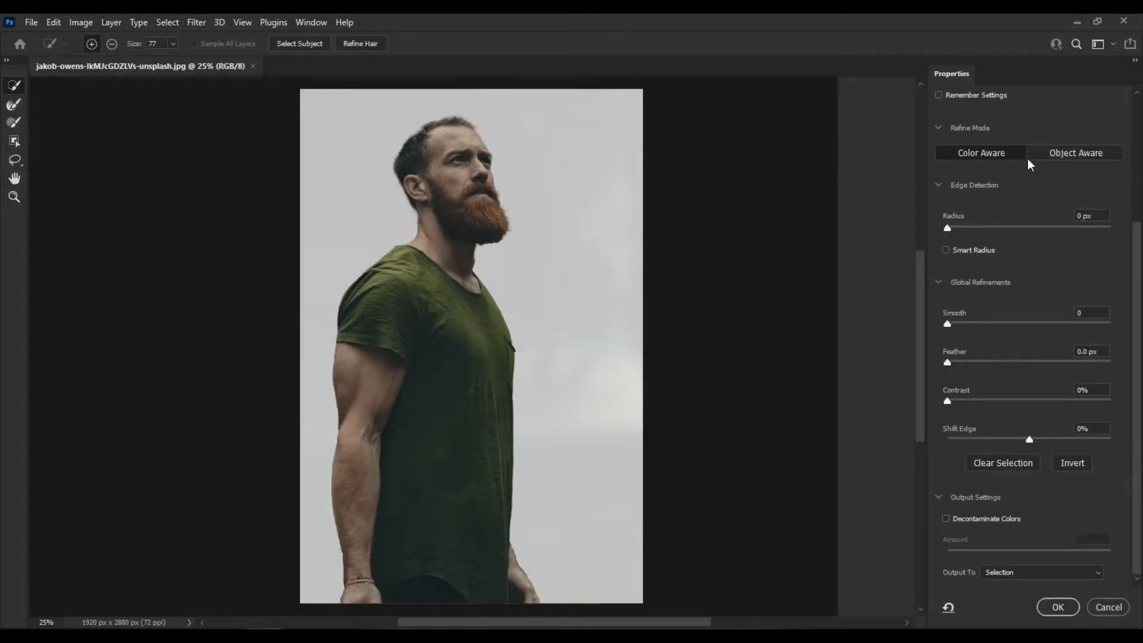
{"action": "scroll", "coordinate": [1021, 146], "scroll_direction": "up", "scroll_amount": 5}
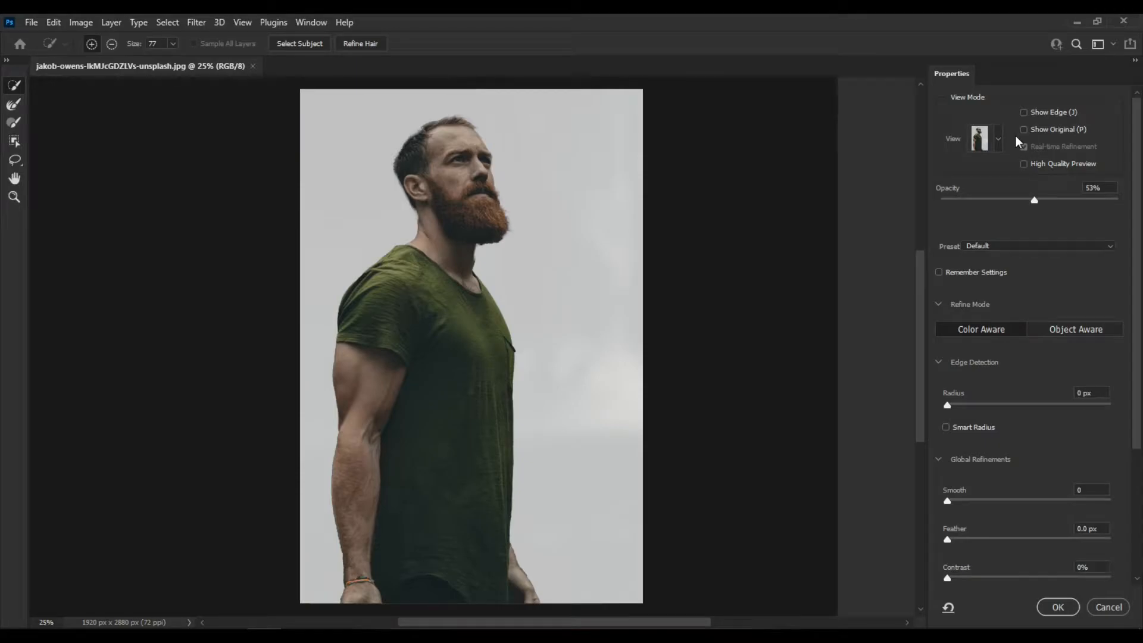
{"action": "left_click", "coordinate": [999, 139]}
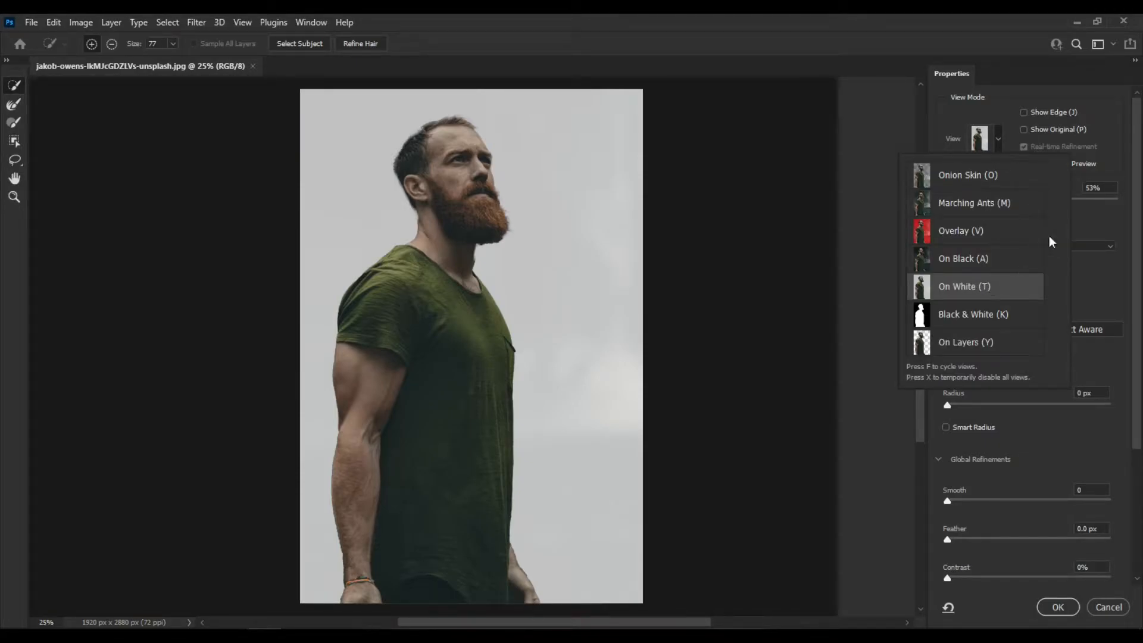
{"action": "left_click", "coordinate": [1095, 207]}
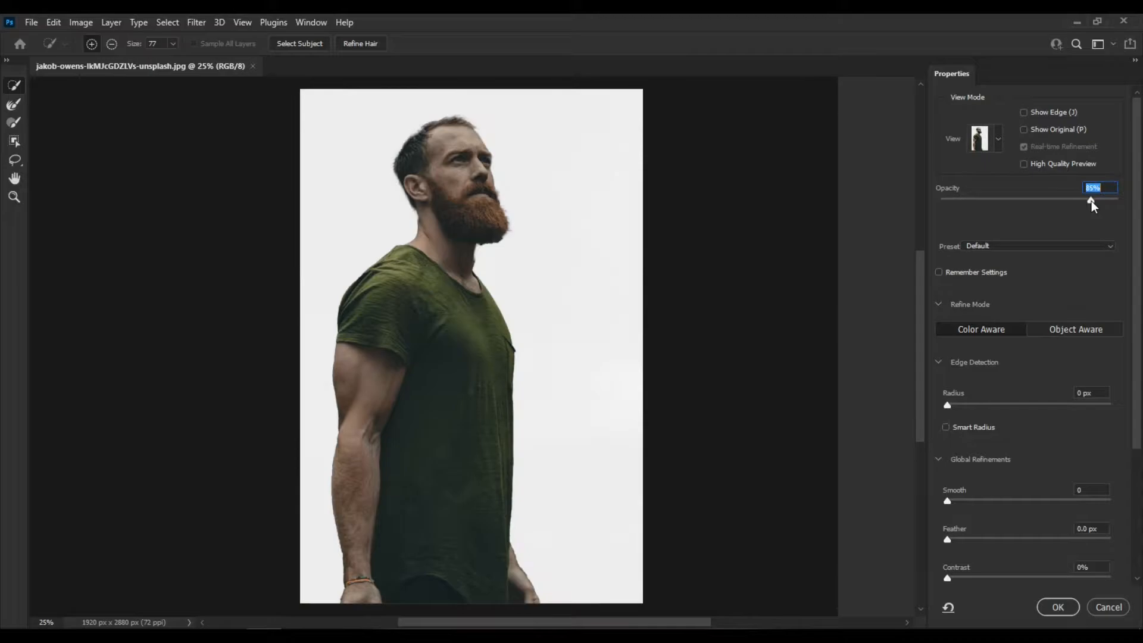
{"action": "left_click_drag", "start_coordinate": [1099, 205], "coordinate": [1106, 204]}
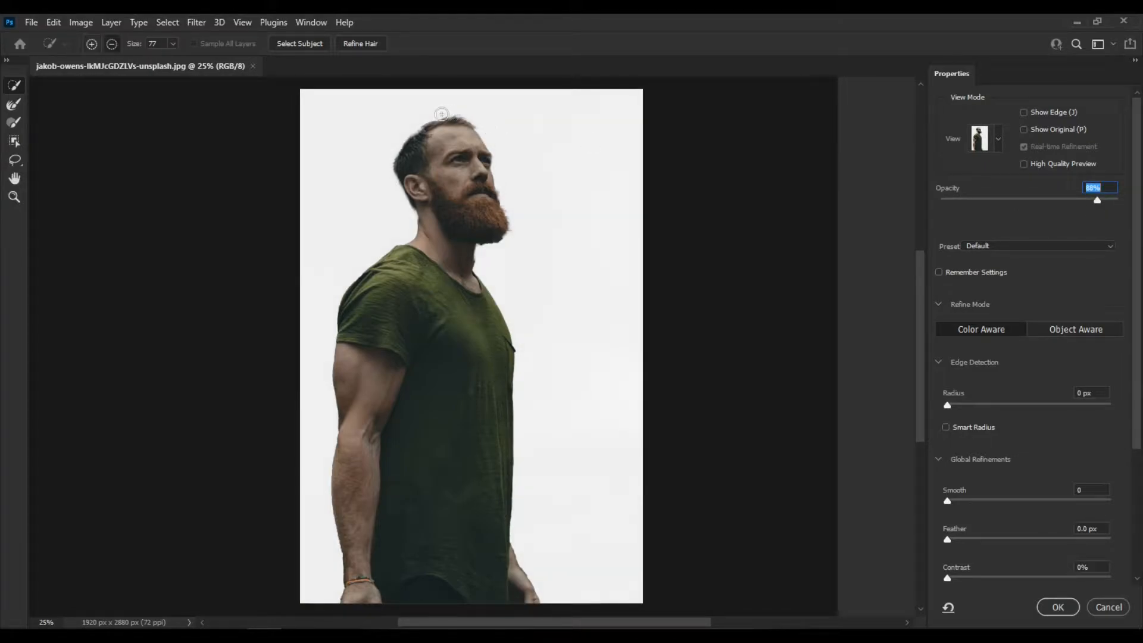
Step: Add the missing edges at the back of the neck and below the beard with the Quick Selection tool
{"action": "key", "text": "ctrl+plus"}
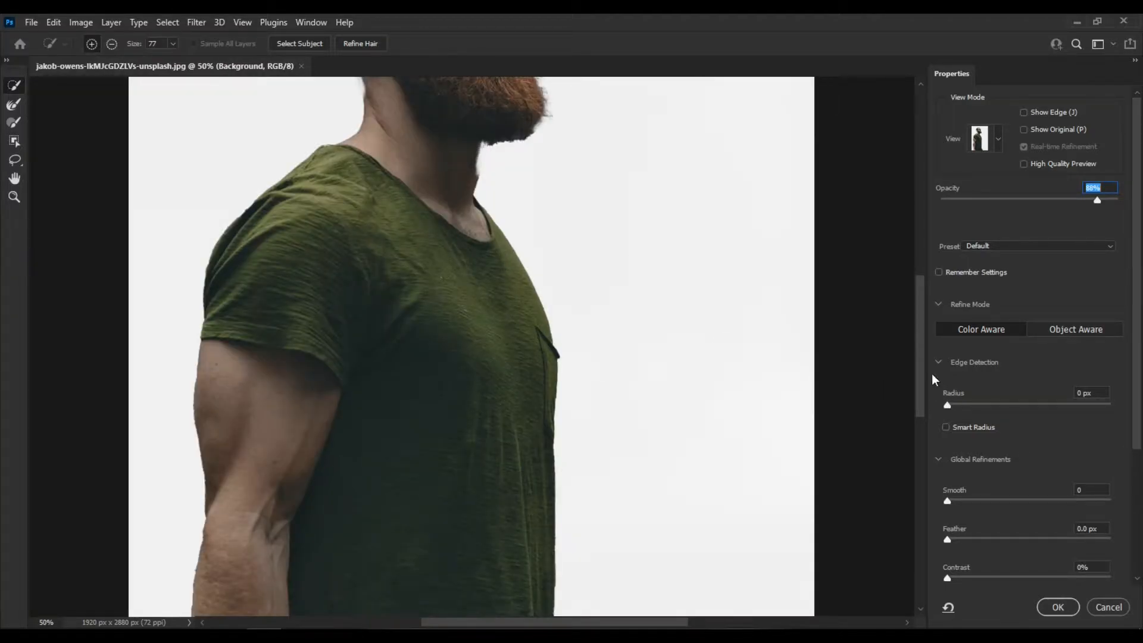
{"action": "left_click_drag", "start_coordinate": [921, 358], "coordinate": [926, 271]}
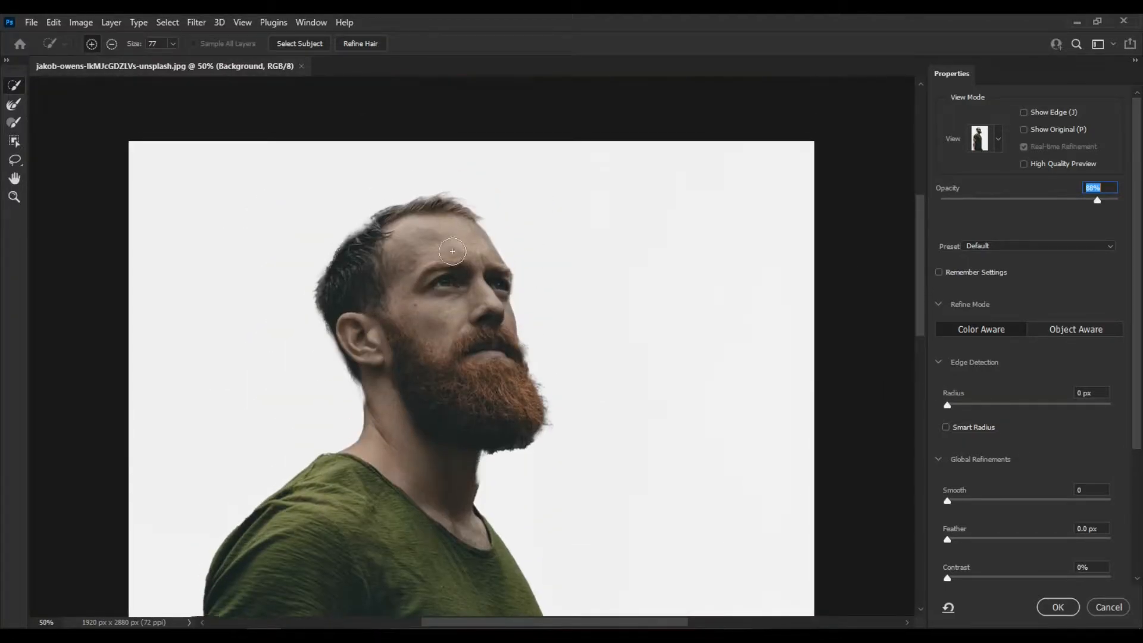
{"action": "key", "text": "ctrl+plus"}
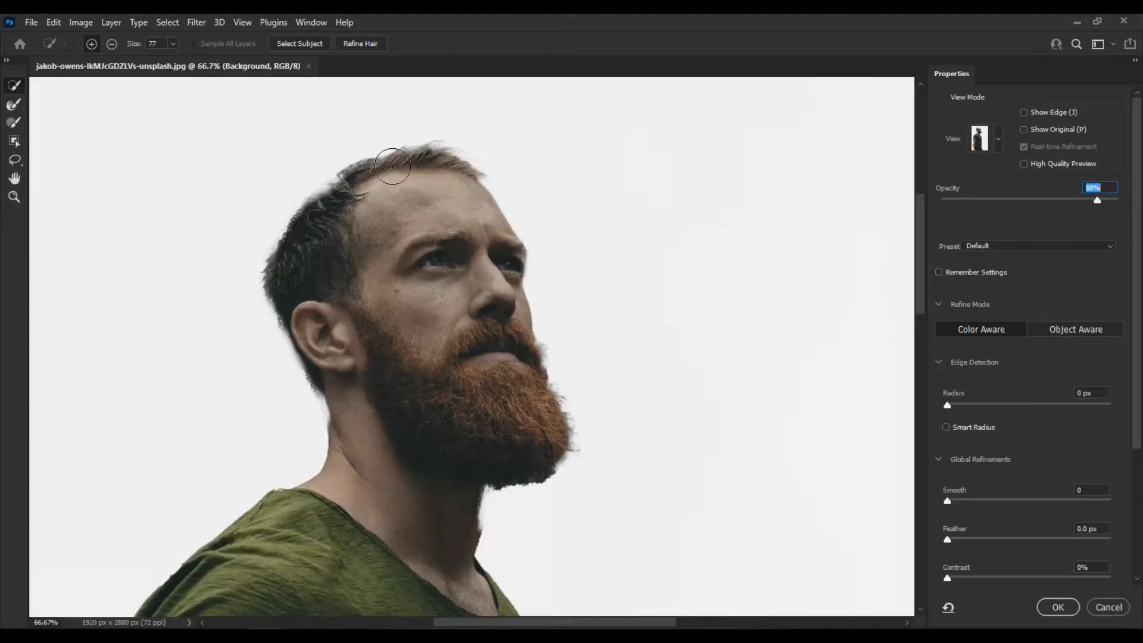
{"action": "left_click", "coordinate": [13, 88]}
{"action": "mouse_move", "coordinate": [340, 194]}
{"action": "left_mouse_down"}
{"action": "mouse_move", "coordinate": [353, 189]}
{"action": "mouse_move", "coordinate": [325, 213]}
{"action": "mouse_move", "coordinate": [332, 199]}
{"action": "left_mouse_up"}
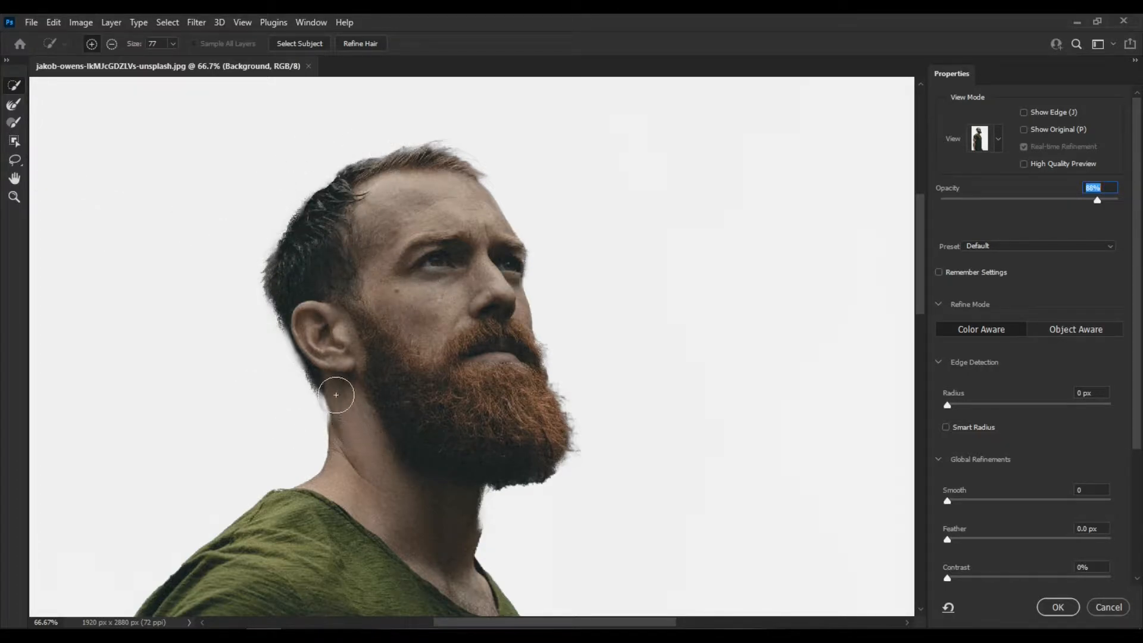
{"action": "left_click_drag", "start_coordinate": [341, 391], "coordinate": [350, 430]}
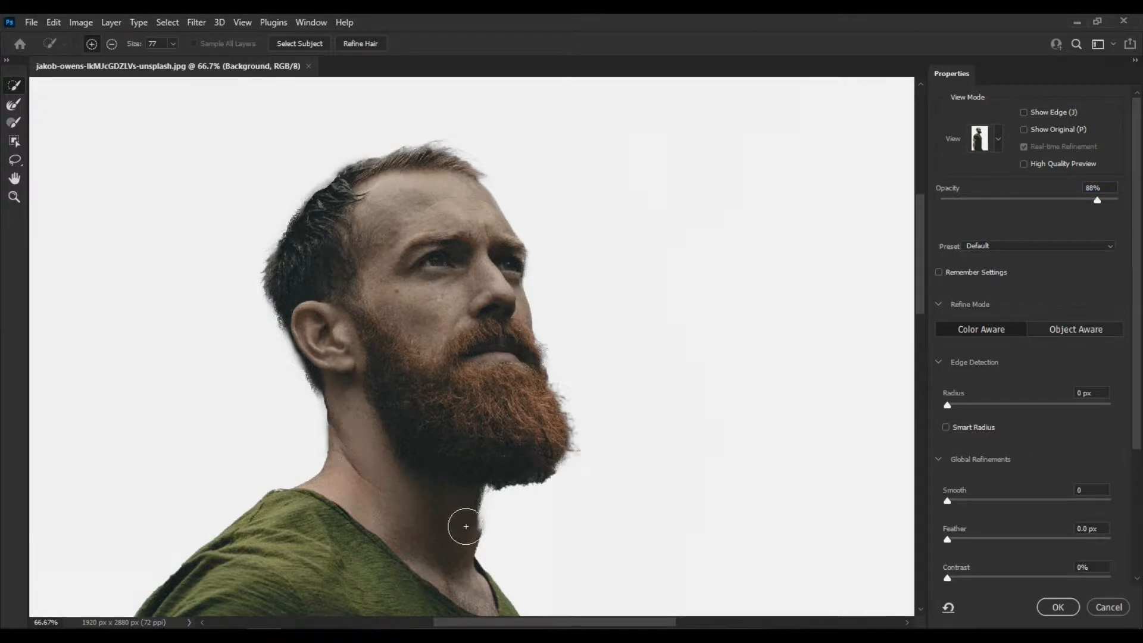
{"action": "left_click_drag", "start_coordinate": [464, 519], "coordinate": [471, 487]}
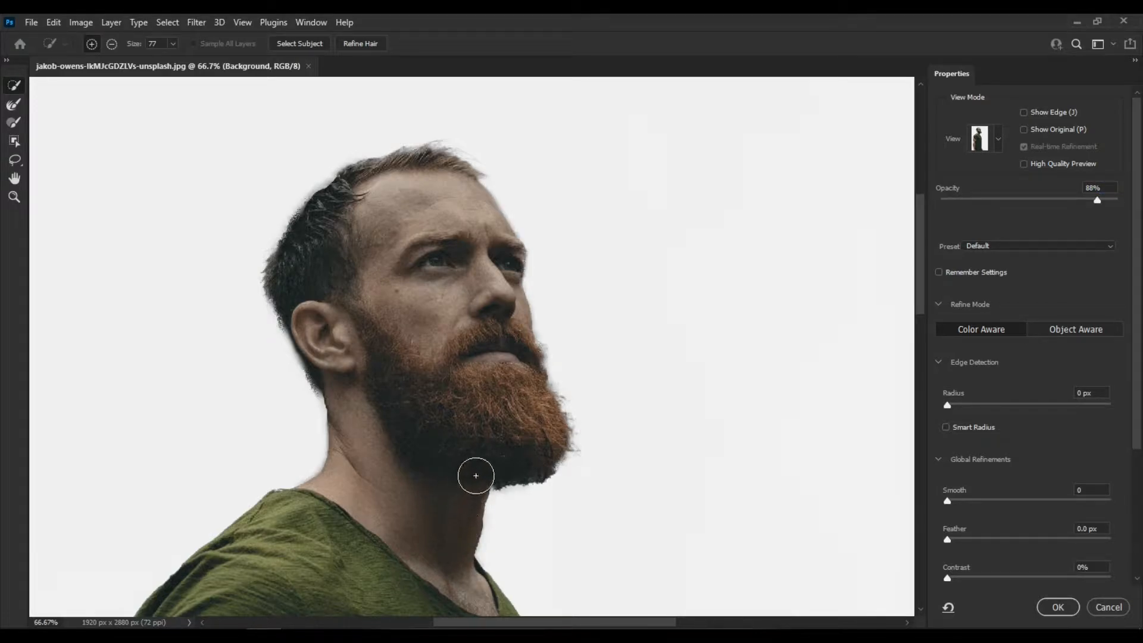
Step: Try to adjust the selection edge between the underside of the beard and the neck
{"action": "mouse_move", "coordinate": [465, 524]}
{"action": "left_mouse_down"}
{"action": "mouse_move", "coordinate": [528, 532]}
{"action": "mouse_move", "coordinate": [513, 510]}
{"action": "mouse_move", "coordinate": [528, 508]}
{"action": "left_mouse_up"}
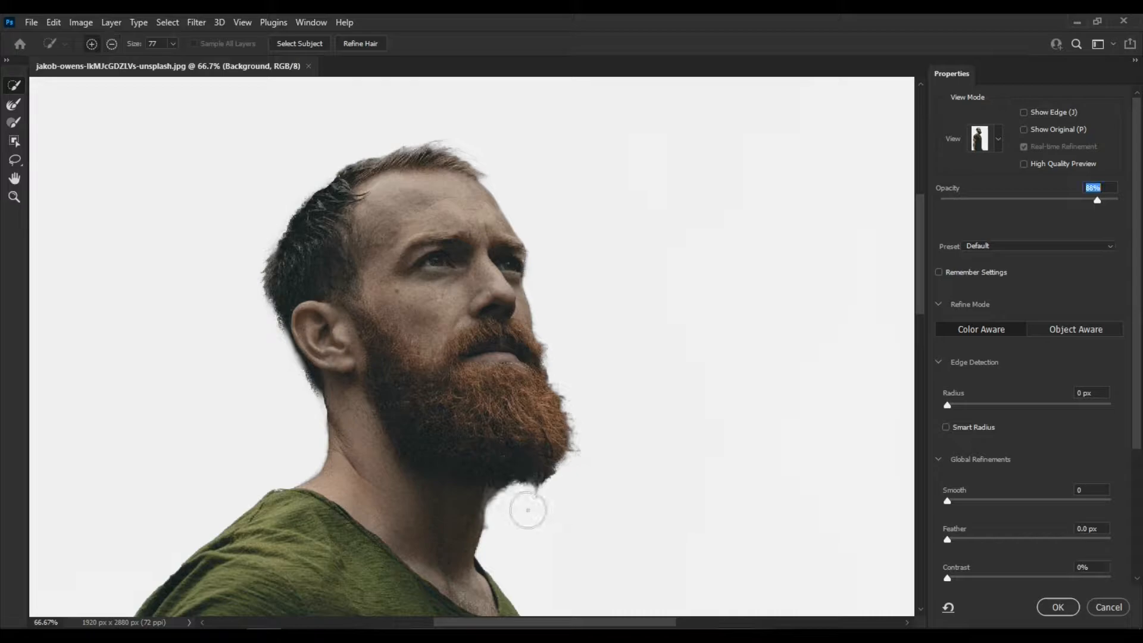
{"action": "key", "text": "ctrl+z"}
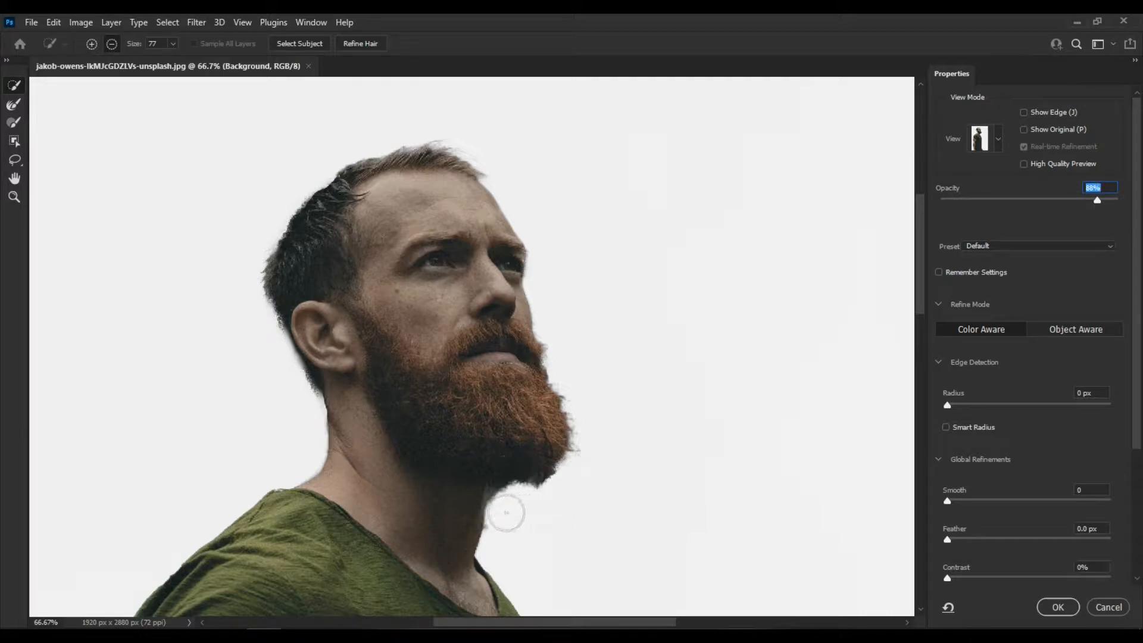
{"action": "left_click_drag", "start_coordinate": [503, 526], "coordinate": [508, 511]}
{"action": "key", "text": "ctrl+z"}
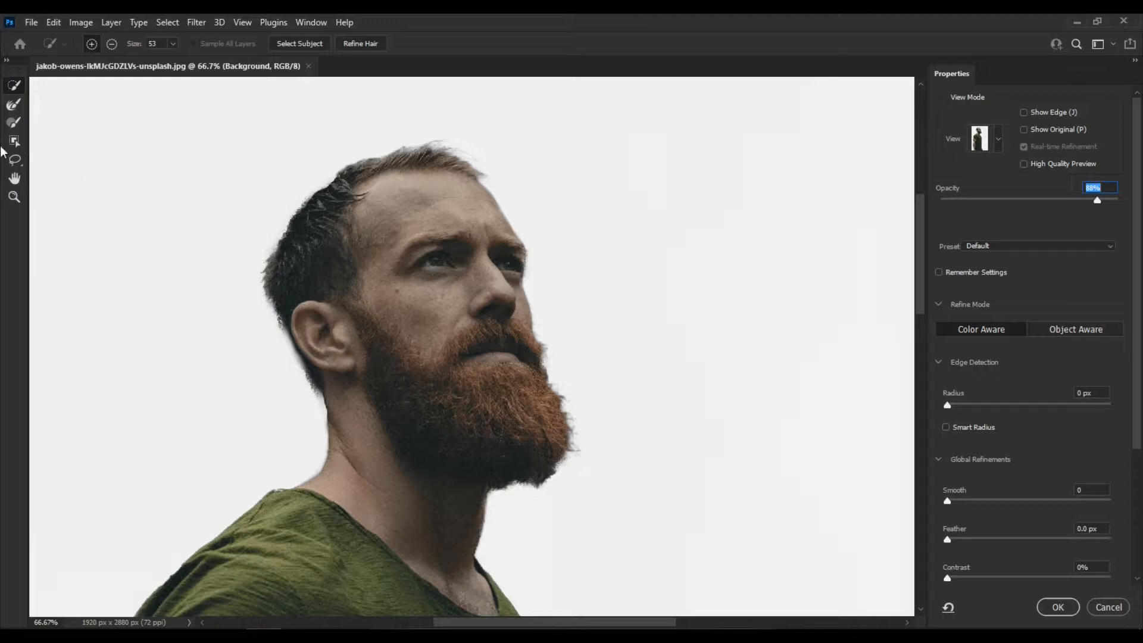
Step: Refine the selection along the hair, the beard and the back of the head with a 50 px Refine Edge Brush
{"action": "left_click", "coordinate": [14, 106]}
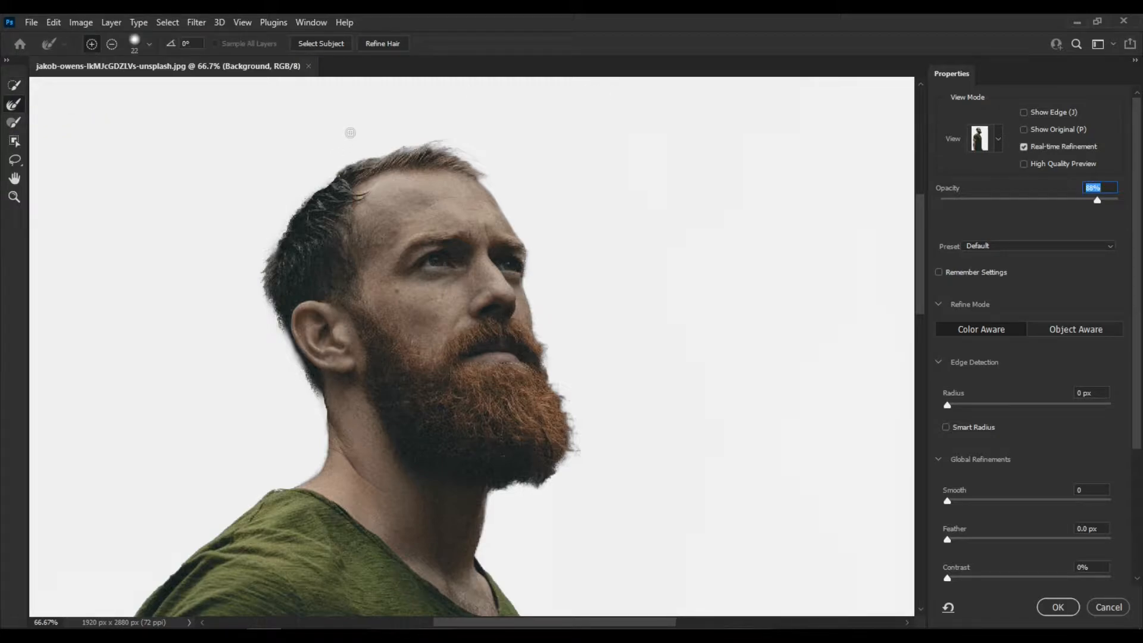
{"action": "left_click_drag", "start_coordinate": [348, 133], "coordinate": [353, 134]}
{"action": "right_click", "coordinate": [372, 123]}
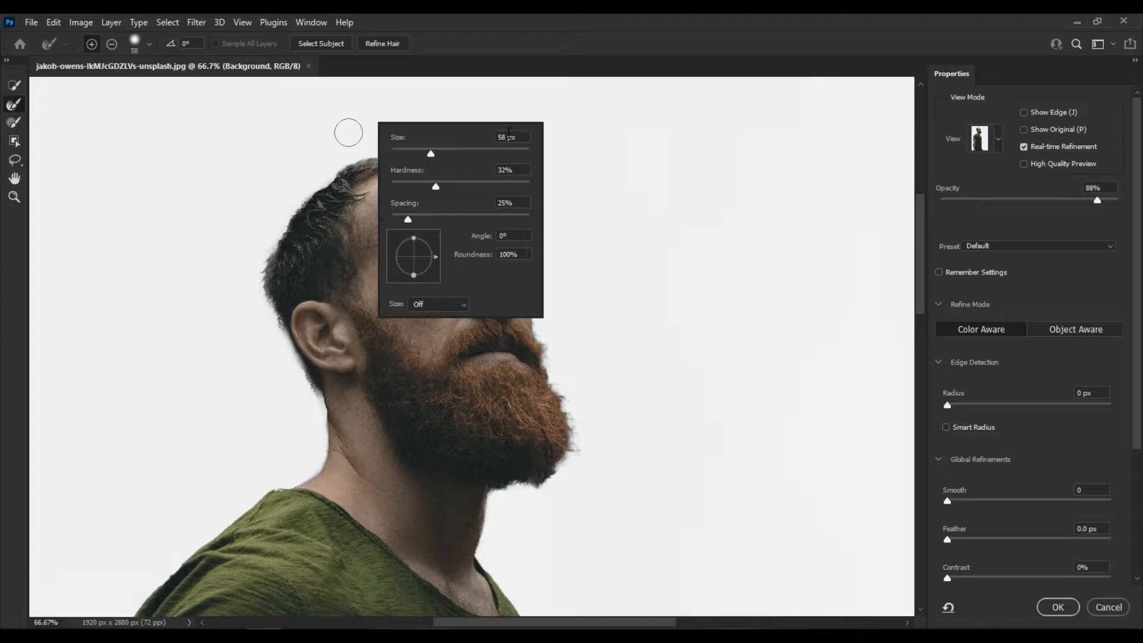
{"action": "left_click", "coordinate": [713, 70]}
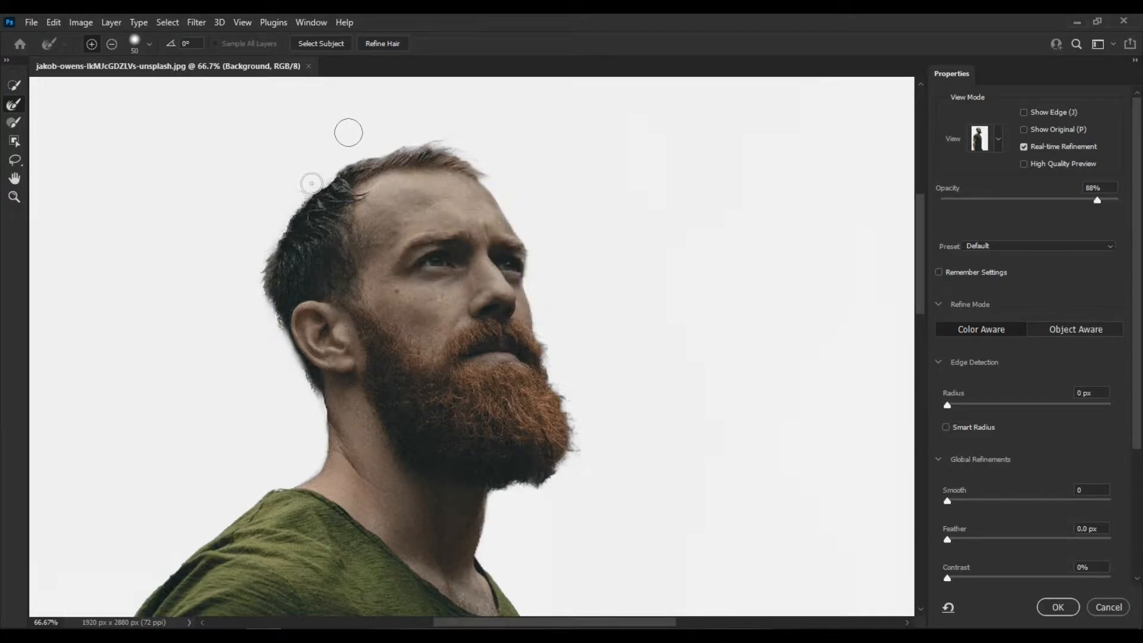
{"action": "key", "text": "bracketright"}
{"action": "mouse_move", "coordinate": [325, 178]}
{"action": "left_mouse_down"}
{"action": "mouse_move", "coordinate": [400, 136]}
{"action": "mouse_move", "coordinate": [356, 150]}
{"action": "mouse_move", "coordinate": [447, 131]}
{"action": "mouse_move", "coordinate": [526, 179]}
{"action": "left_mouse_up"}
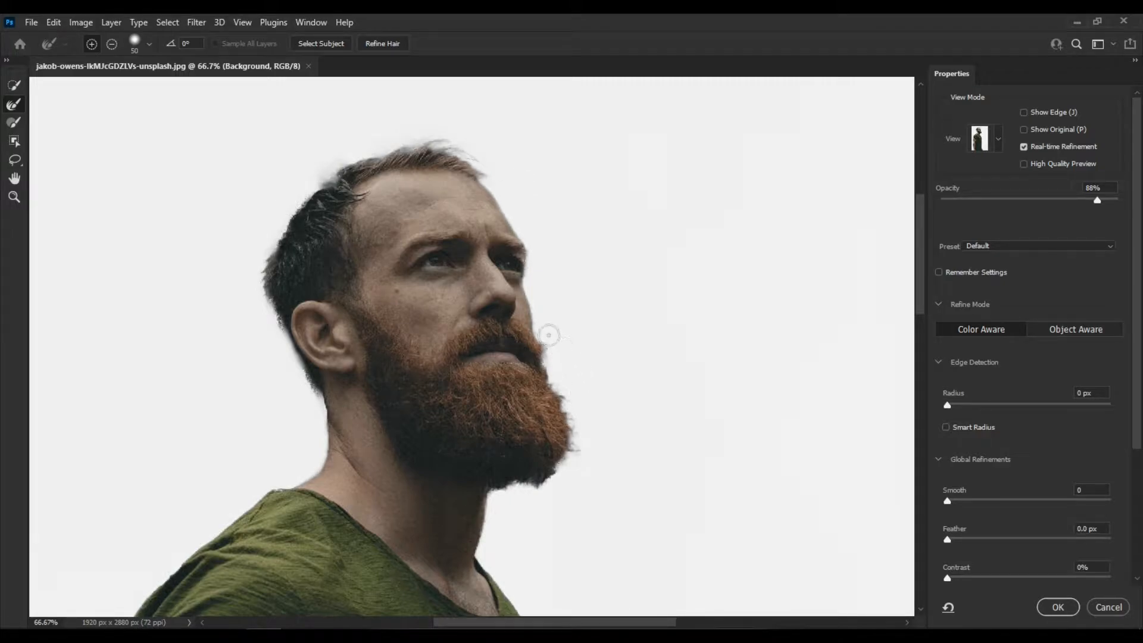
{"action": "mouse_move", "coordinate": [547, 328]}
{"action": "left_mouse_down"}
{"action": "mouse_move", "coordinate": [580, 446]}
{"action": "mouse_move", "coordinate": [552, 490]}
{"action": "mouse_move", "coordinate": [502, 499]}
{"action": "mouse_move", "coordinate": [520, 514]}
{"action": "left_mouse_up"}
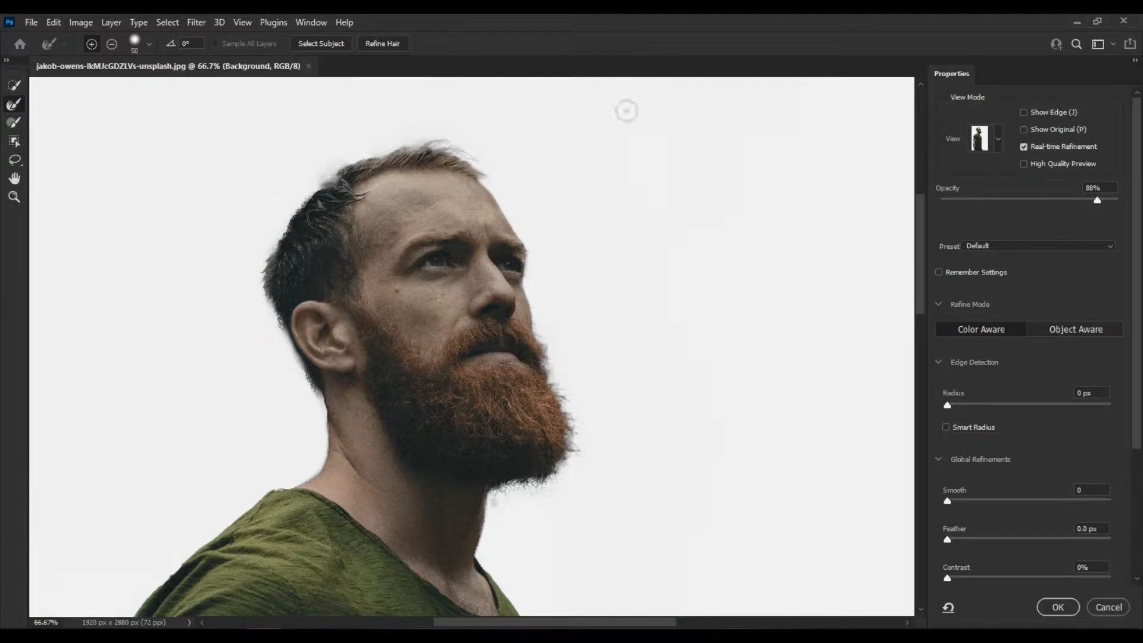
{"action": "mouse_move", "coordinate": [257, 244]}
{"action": "left_mouse_down"}
{"action": "mouse_move", "coordinate": [255, 300]}
{"action": "mouse_move", "coordinate": [270, 325]}
{"action": "mouse_move", "coordinate": [244, 370]}
{"action": "left_mouse_up"}
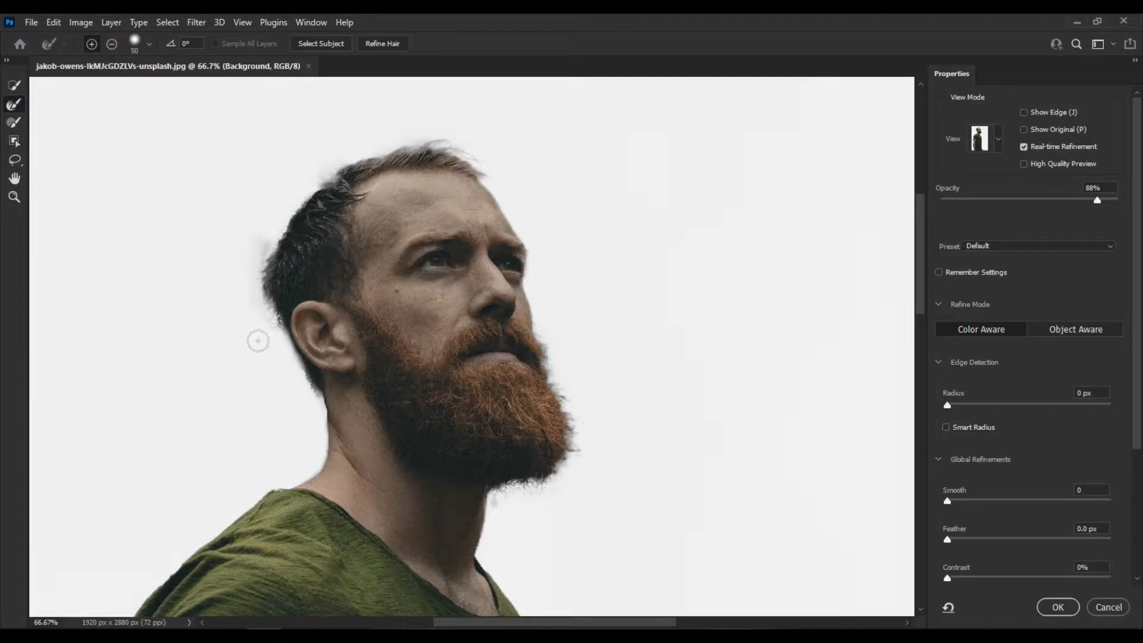
Step: Remove the stray edge refinement behind the head and above the hair with the Refine Edge Brush in subtract mode
{"action": "key", "text": "alt"}
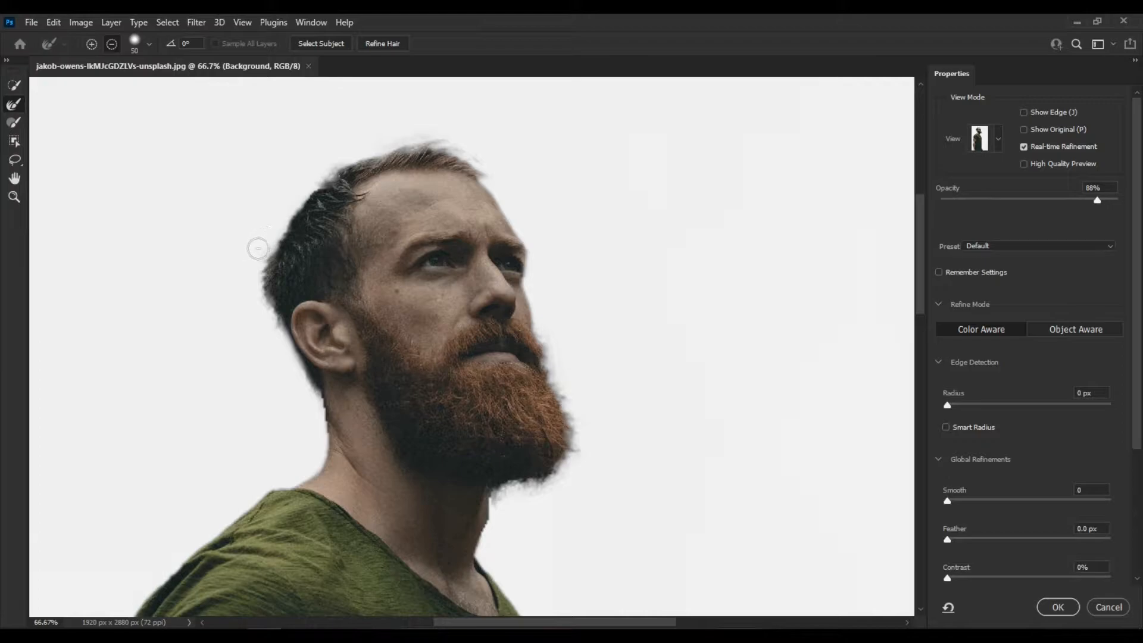
{"action": "left_click", "coordinate": [265, 234], "text": "alt"}
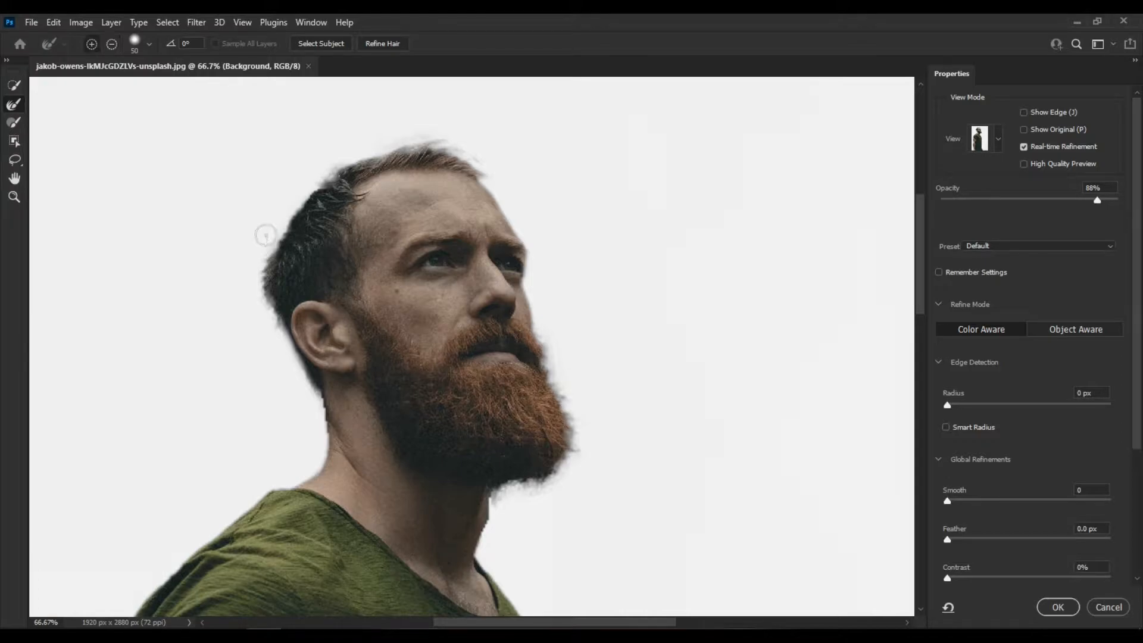
{"action": "left_click", "coordinate": [316, 173], "text": "alt"}
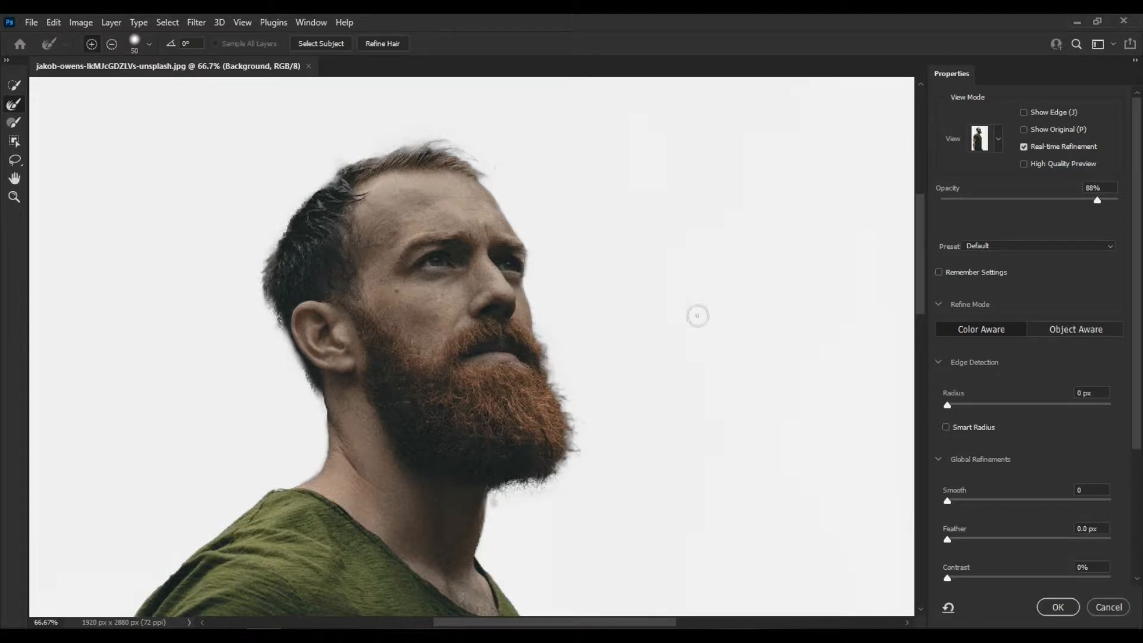
Step: Add the area around the far eye and its outer edge to the selection with the Quick Selection tool
{"action": "scroll", "coordinate": [685, 334], "scroll_direction": "down", "scroll_amount": 1}
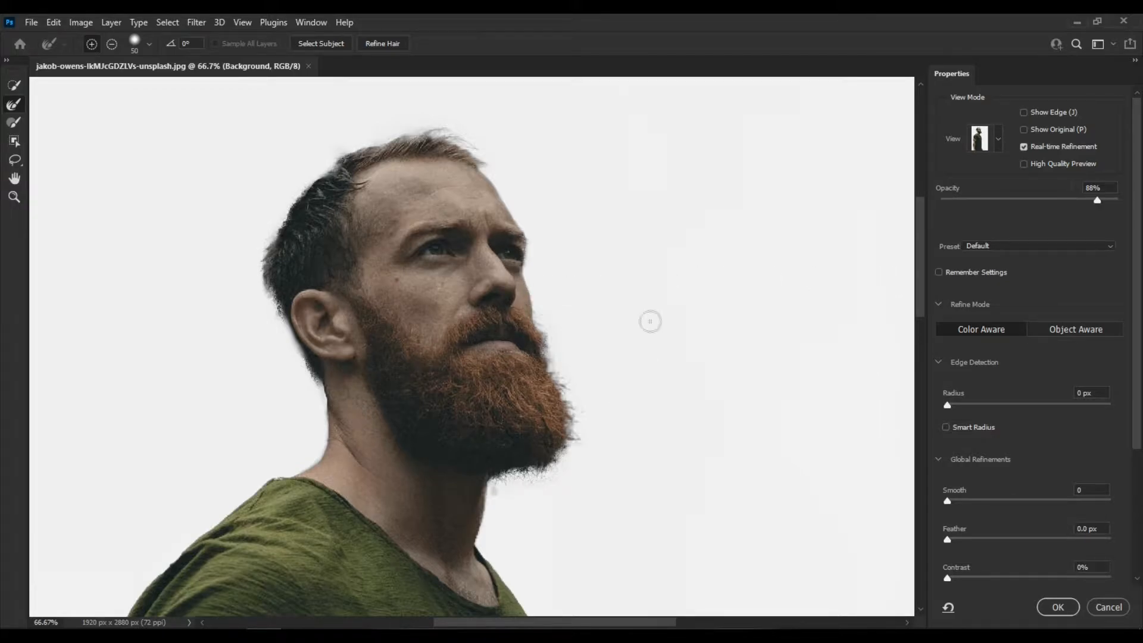
{"action": "scroll", "coordinate": [645, 369], "scroll_direction": "up", "scroll_amount": 5}
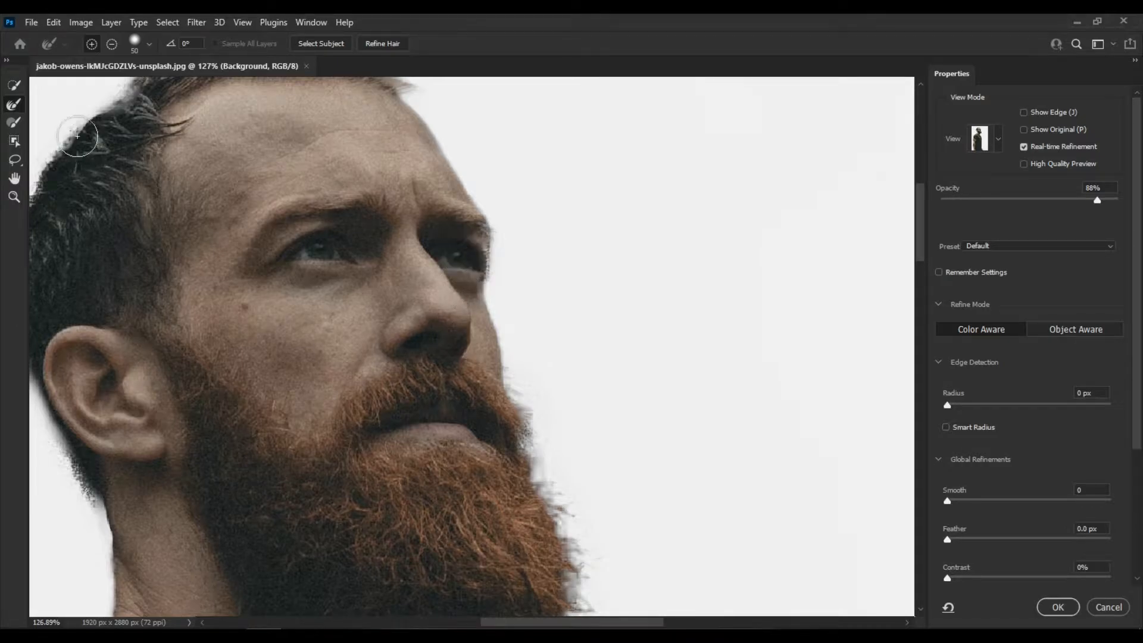
{"action": "left_click", "coordinate": [14, 86]}
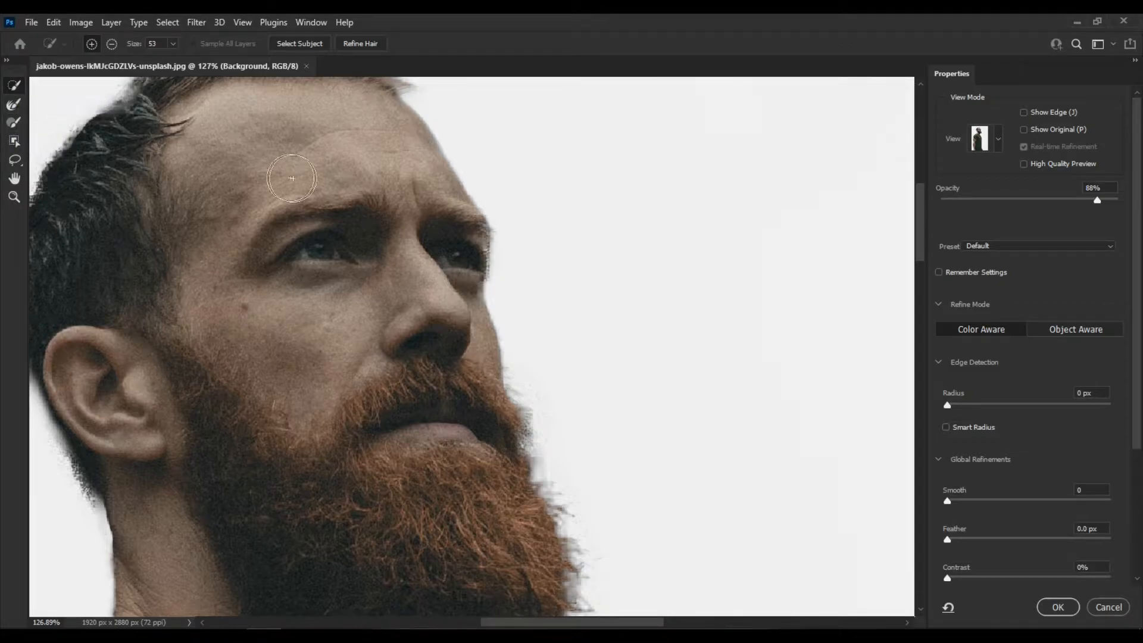
{"action": "left_click", "coordinate": [460, 240]}
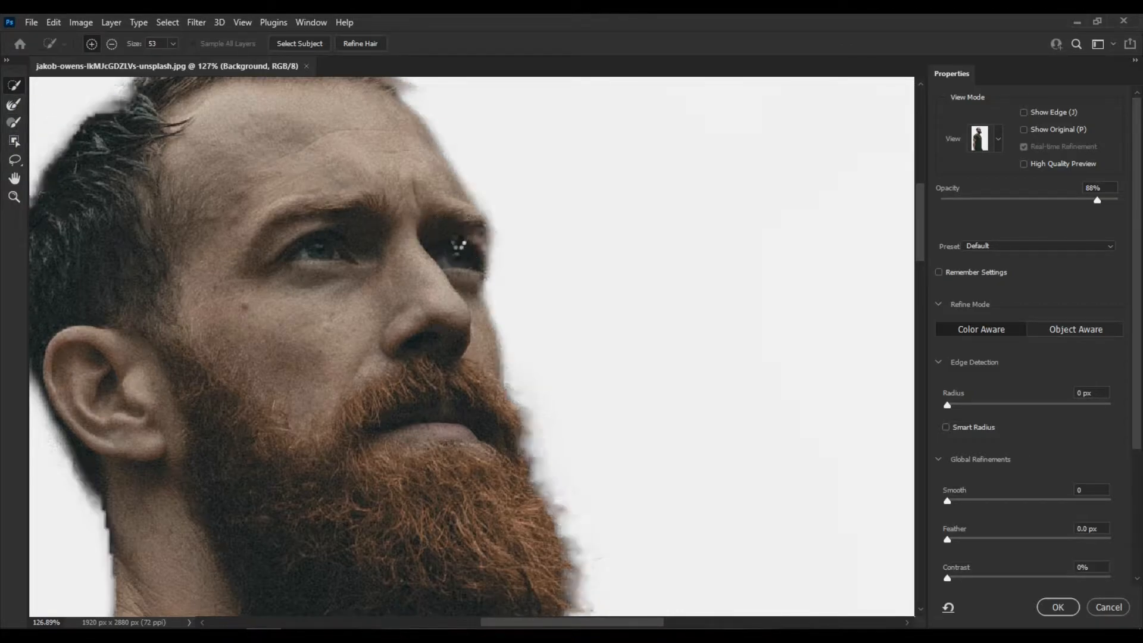
{"action": "left_click", "coordinate": [462, 265]}
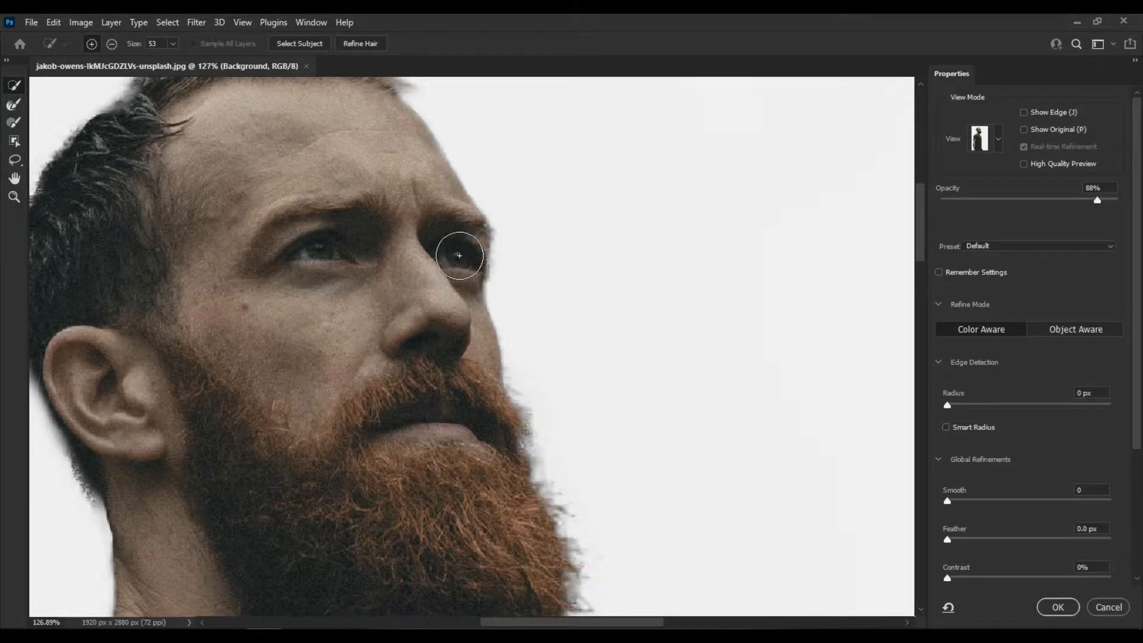
{"action": "left_click", "coordinate": [465, 255]}
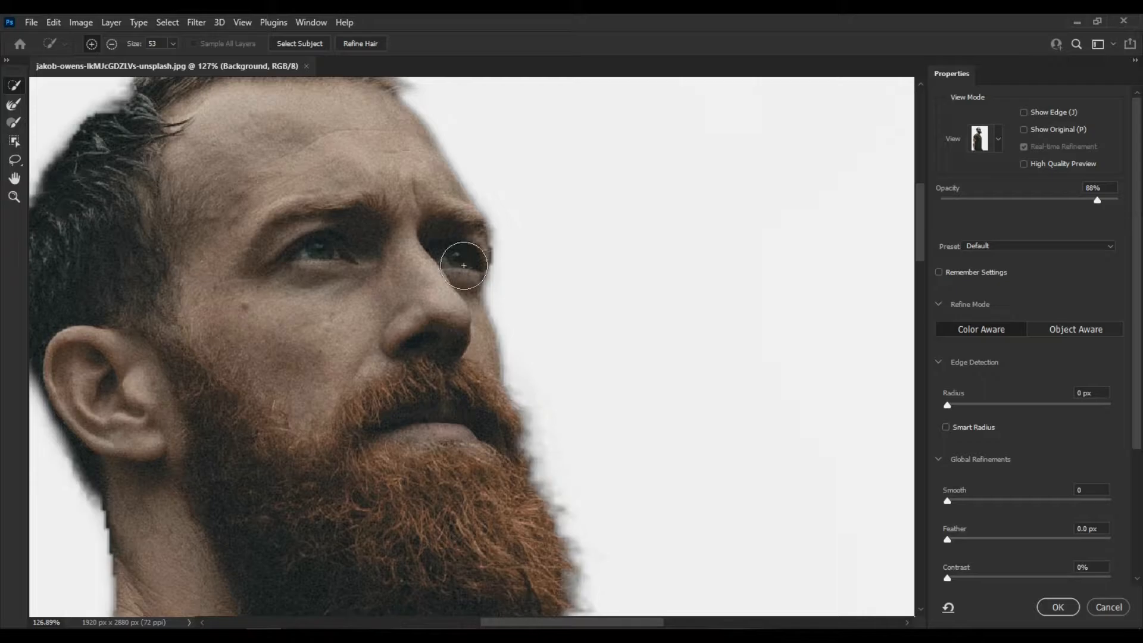
{"action": "left_click", "coordinate": [462, 235]}
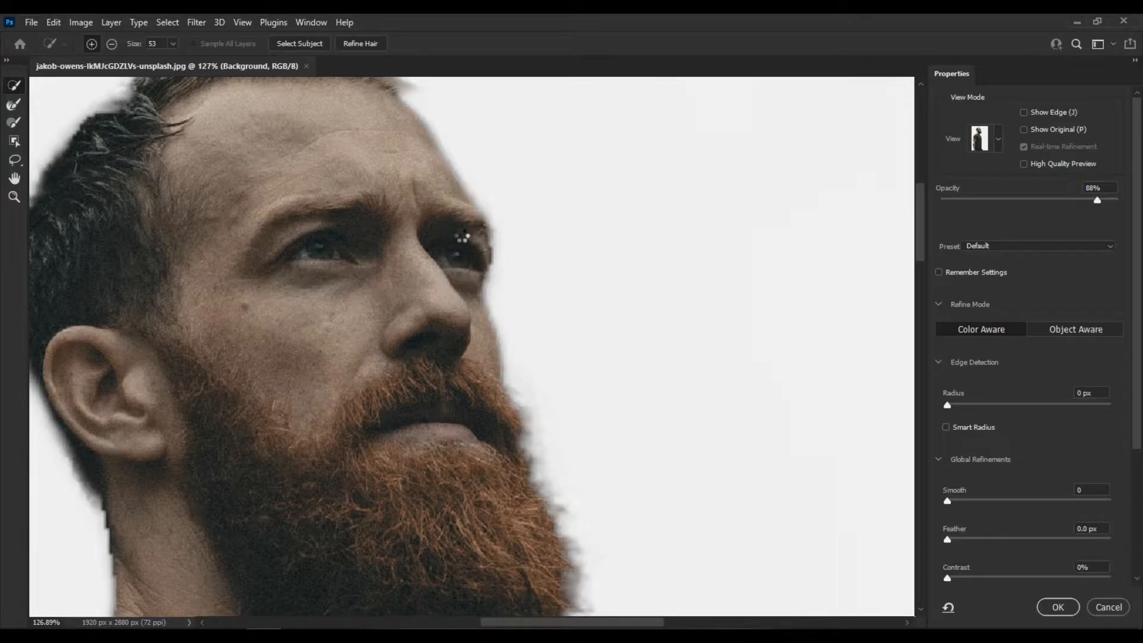
{"action": "left_click", "coordinate": [460, 277]}
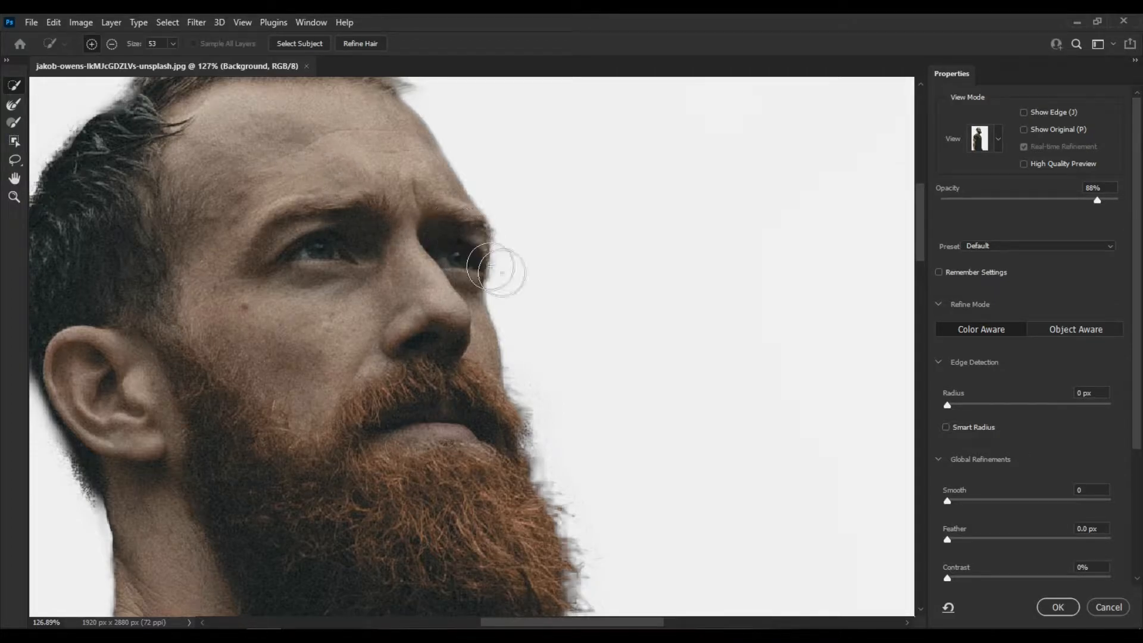
Step: Touch up the selection edge along the far eye and cheek with the Brush tool at 13 px
{"action": "scroll", "coordinate": [641, 283], "scroll_direction": "down", "scroll_amount": 1}
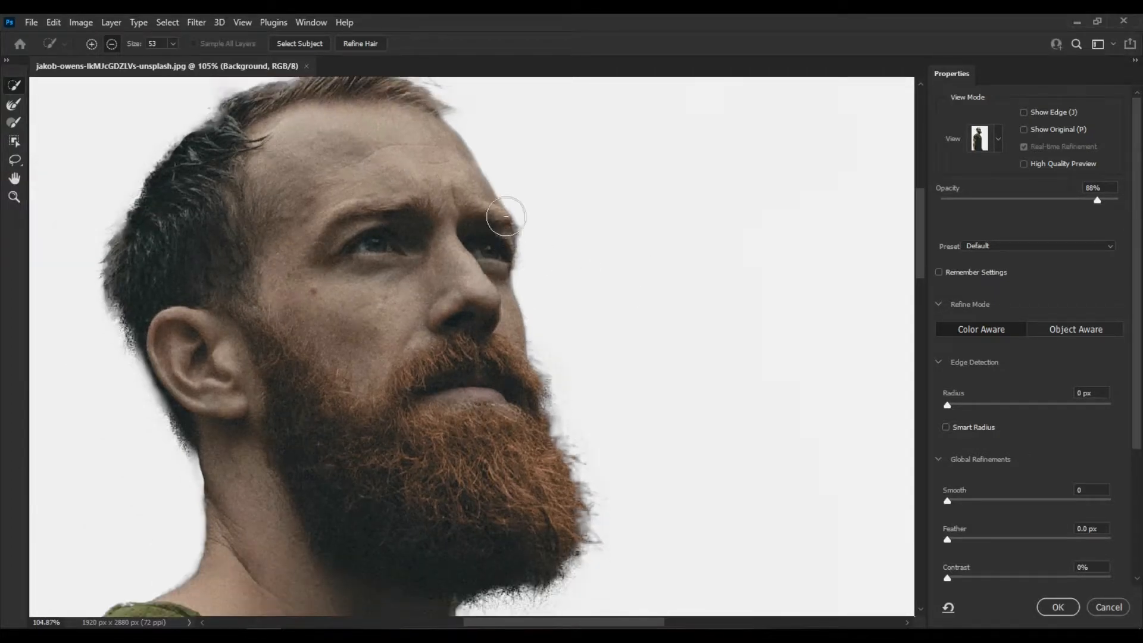
{"action": "scroll", "coordinate": [408, 217], "scroll_direction": "up", "scroll_amount": 2}
{"action": "left_click", "coordinate": [15, 121]}
{"action": "scroll", "coordinate": [505, 240], "scroll_direction": "up", "scroll_amount": 3}
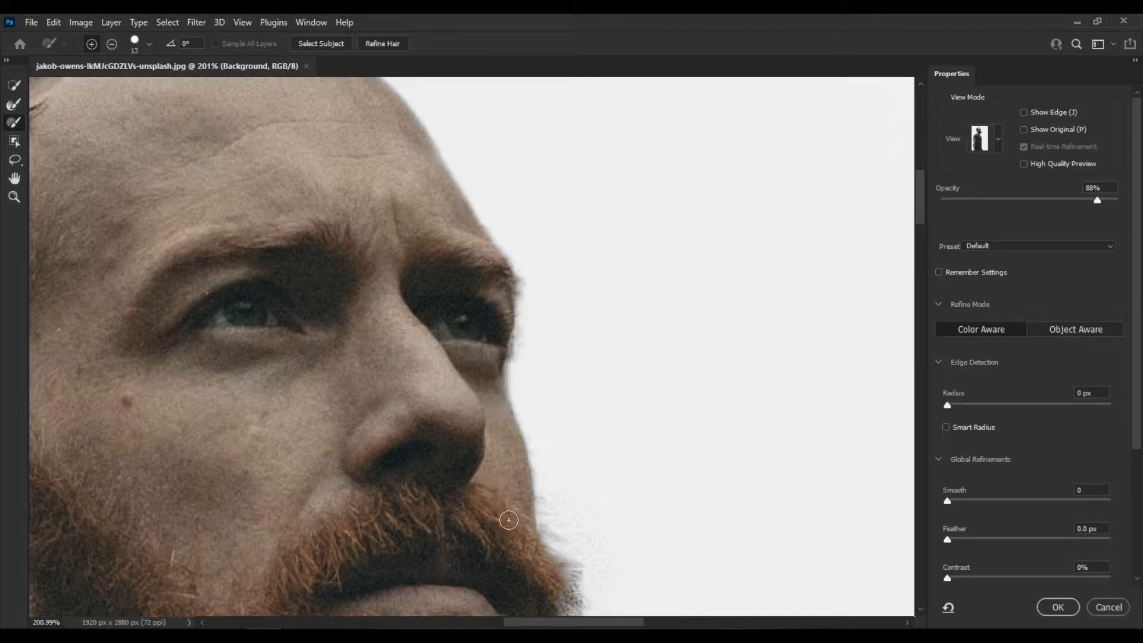
{"action": "scroll", "coordinate": [595, 387], "scroll_direction": "down", "scroll_amount": 3}
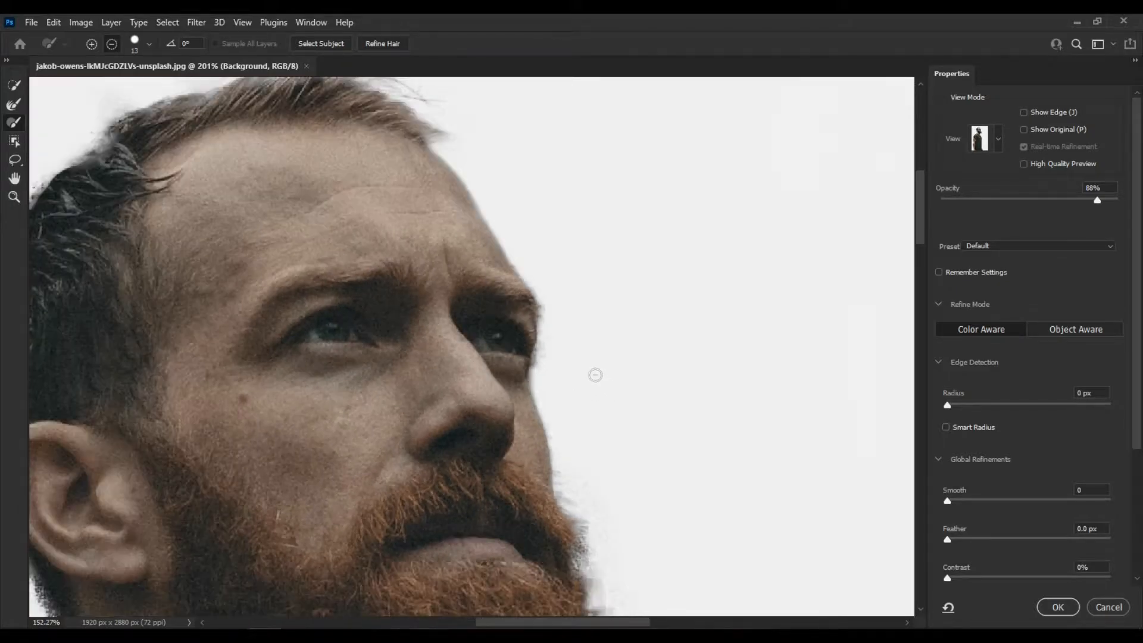
{"action": "scroll", "coordinate": [581, 364], "scroll_direction": "down", "scroll_amount": 2}
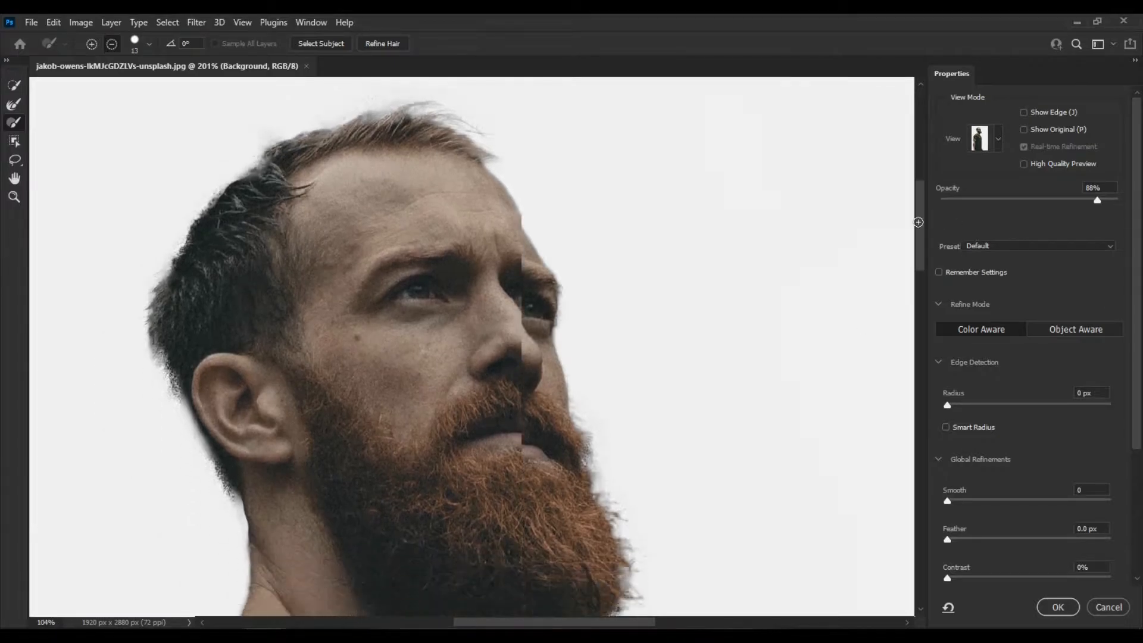
Step: Refine the selection along the outer edge of the near forearm, wrist and hand with a 25 px Refine Edge Brush
{"action": "left_click_drag", "start_coordinate": [922, 223], "coordinate": [917, 329]}
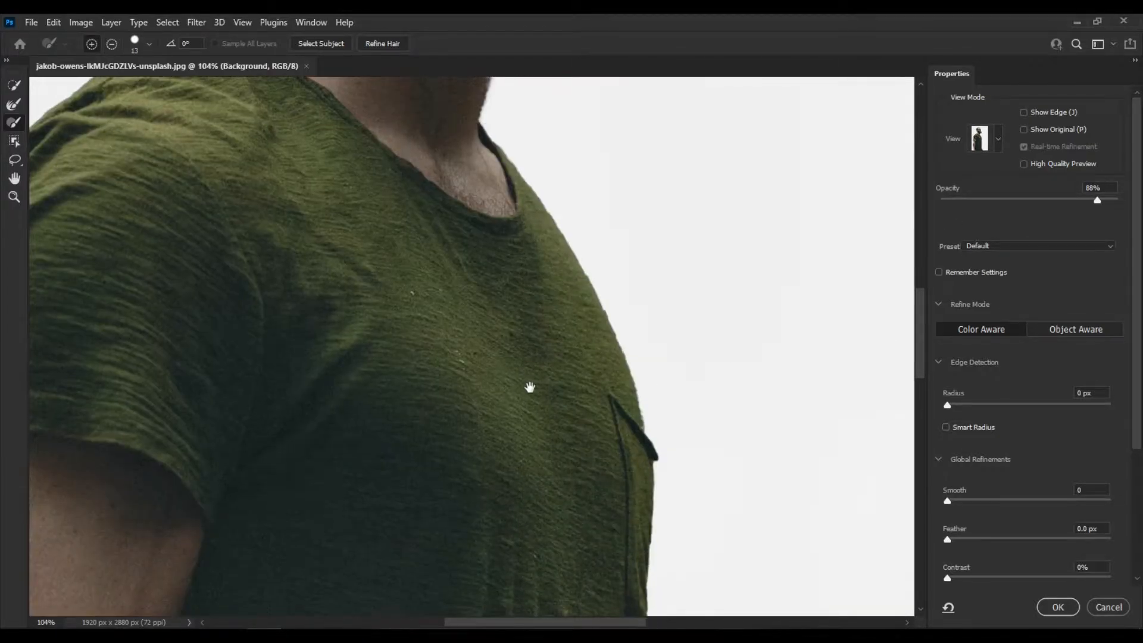
{"action": "left_click_drag", "start_coordinate": [484, 398], "coordinate": [542, 388]}
{"action": "scroll", "coordinate": [589, 376], "scroll_direction": "down", "scroll_amount": 3}
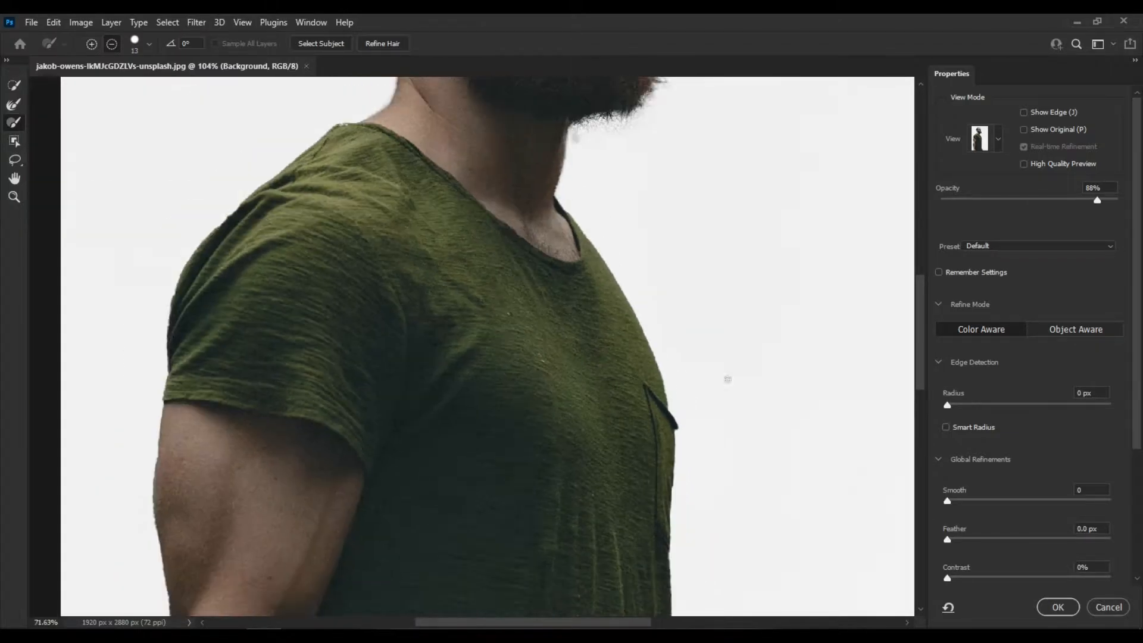
{"action": "left_click_drag", "start_coordinate": [922, 365], "coordinate": [901, 490]}
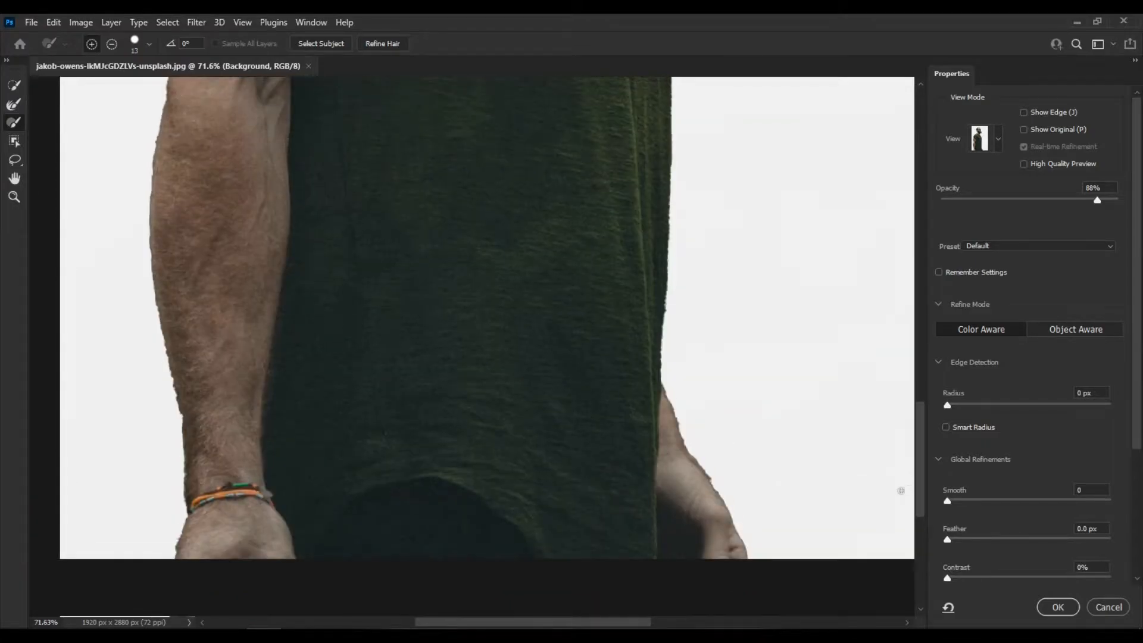
{"action": "left_click", "coordinate": [12, 107]}
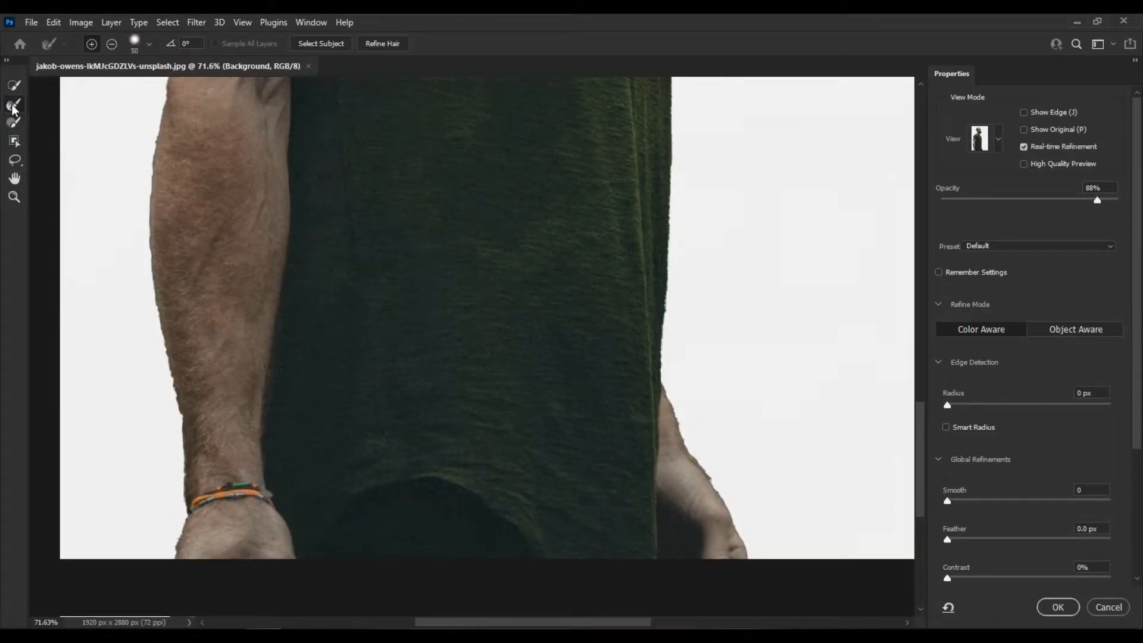
{"action": "mouse_move", "coordinate": [145, 314]}
{"action": "left_mouse_down"}
{"action": "mouse_move", "coordinate": [186, 512]}
{"action": "mouse_move", "coordinate": [184, 564]}
{"action": "left_mouse_up"}
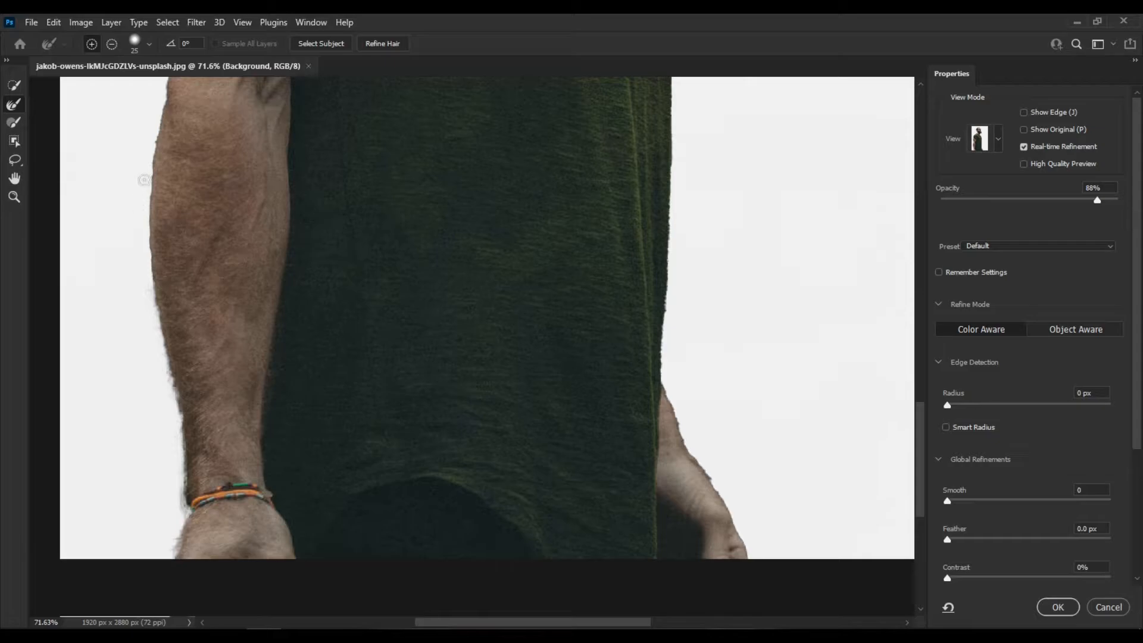
{"action": "left_click_drag", "start_coordinate": [152, 136], "coordinate": [153, 303]}
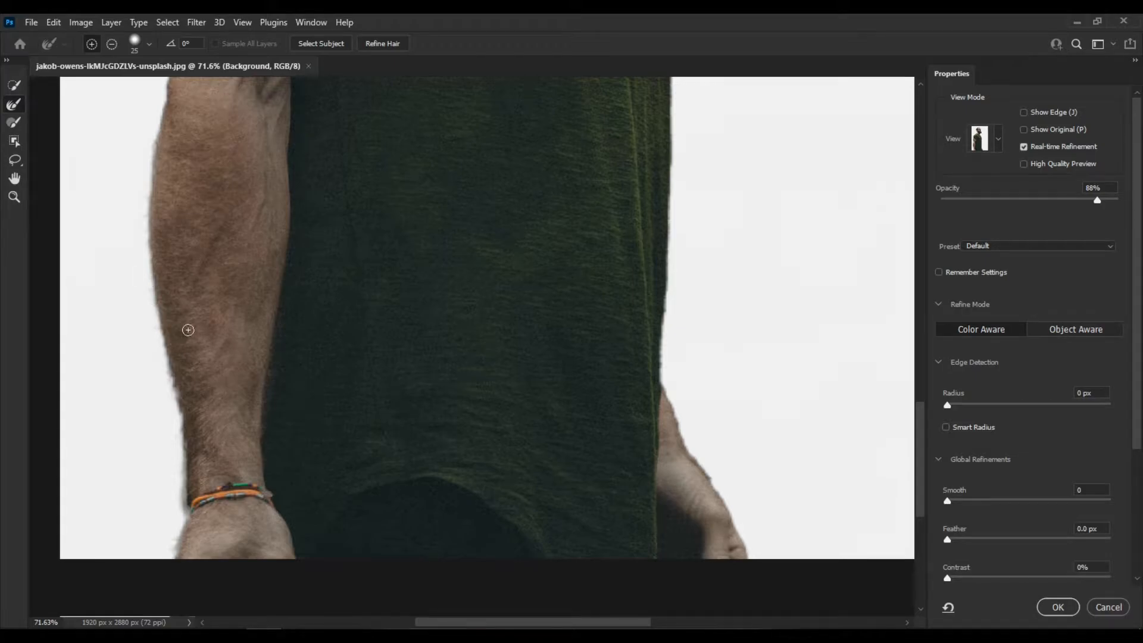
Step: Refine the selection along the outer edge of the far wrist and hand with the 25 px Refine Edge Brush
{"action": "scroll", "coordinate": [773, 428], "scroll_direction": "up", "scroll_amount": 2}
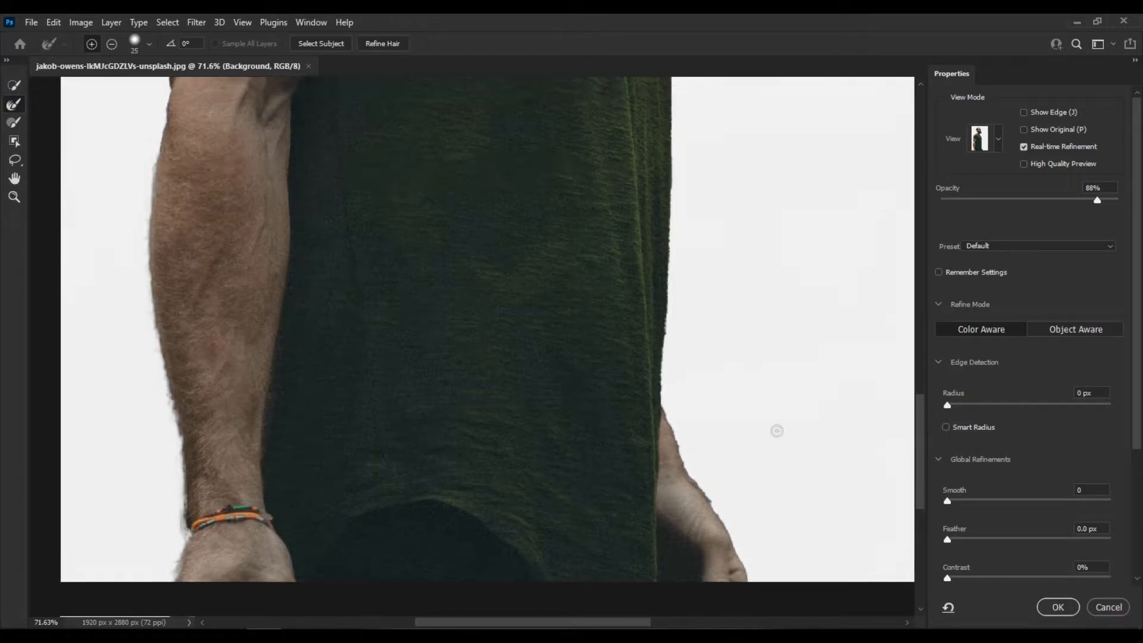
{"action": "scroll", "coordinate": [235, 159], "scroll_direction": "up", "scroll_amount": 3}
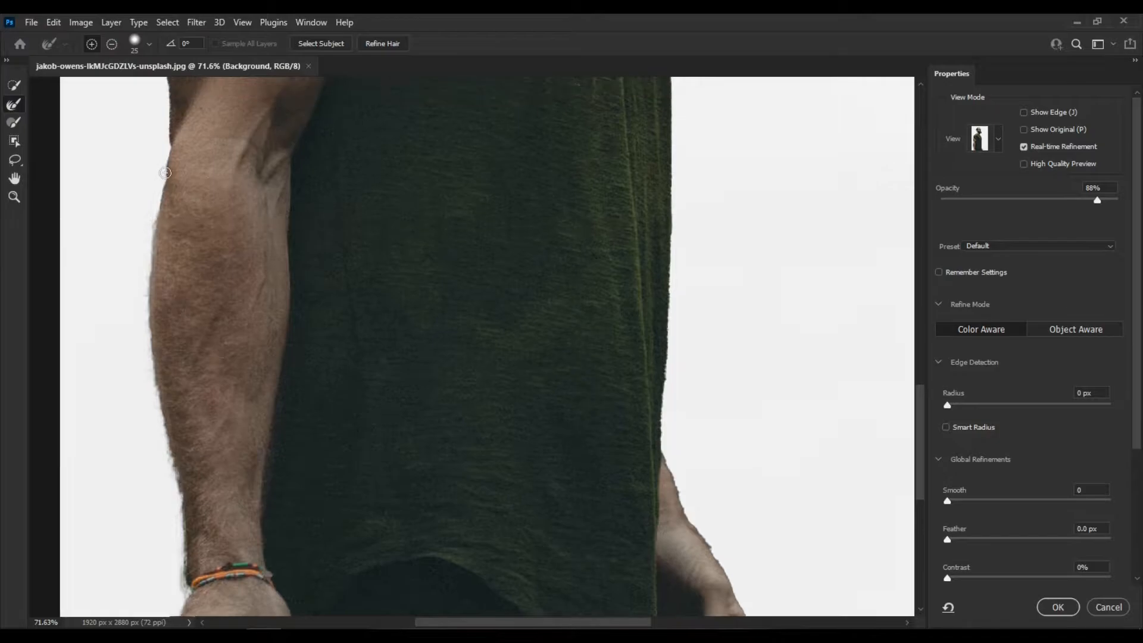
{"action": "scroll", "coordinate": [696, 494], "scroll_direction": "down", "scroll_amount": 1}
{"action": "scroll", "coordinate": [700, 494], "scroll_direction": "down", "scroll_amount": 1}
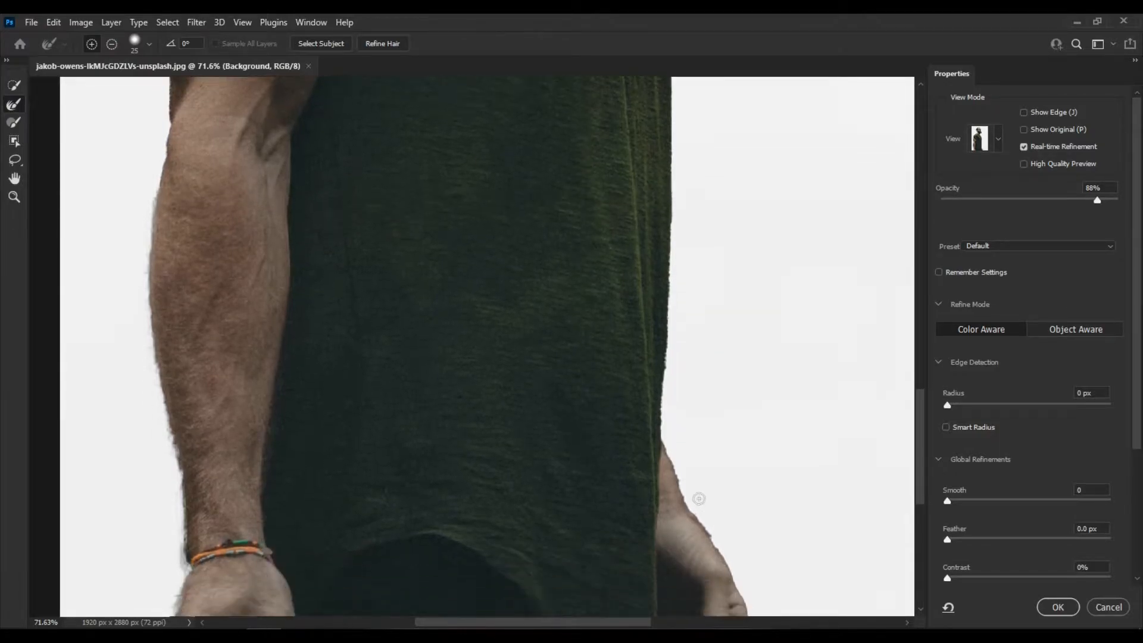
{"action": "left_click_drag", "start_coordinate": [677, 464], "coordinate": [736, 572]}
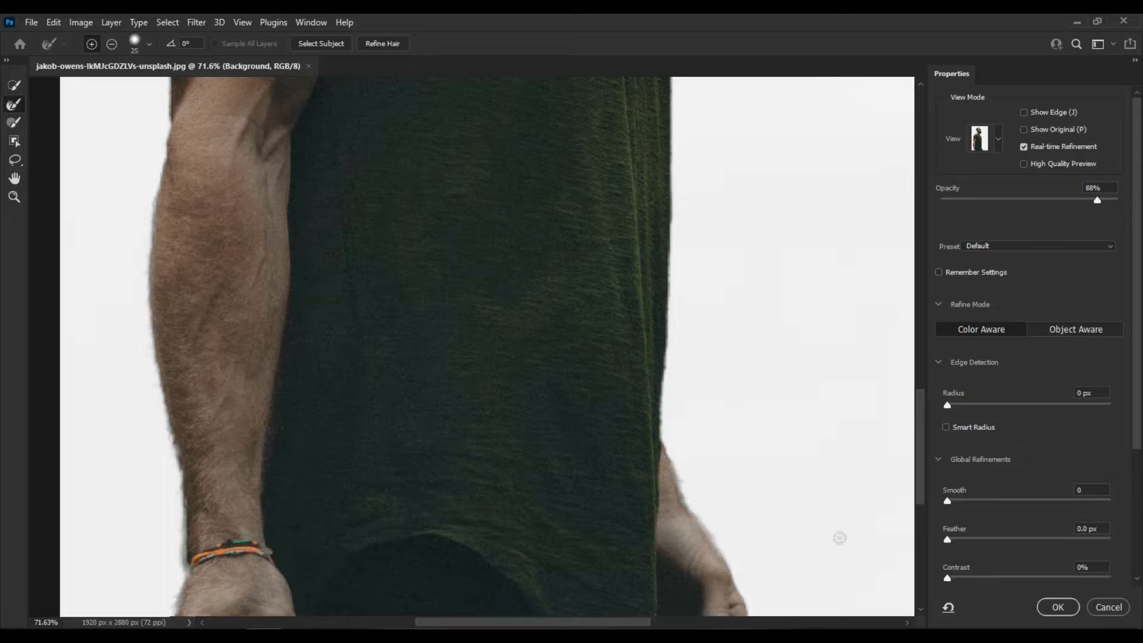
Step: Restore the solid parts of the far wrist and hand along their edge with a 37 px Brush at 100% hardness
{"action": "left_click_drag", "start_coordinate": [920, 478], "coordinate": [922, 492]}
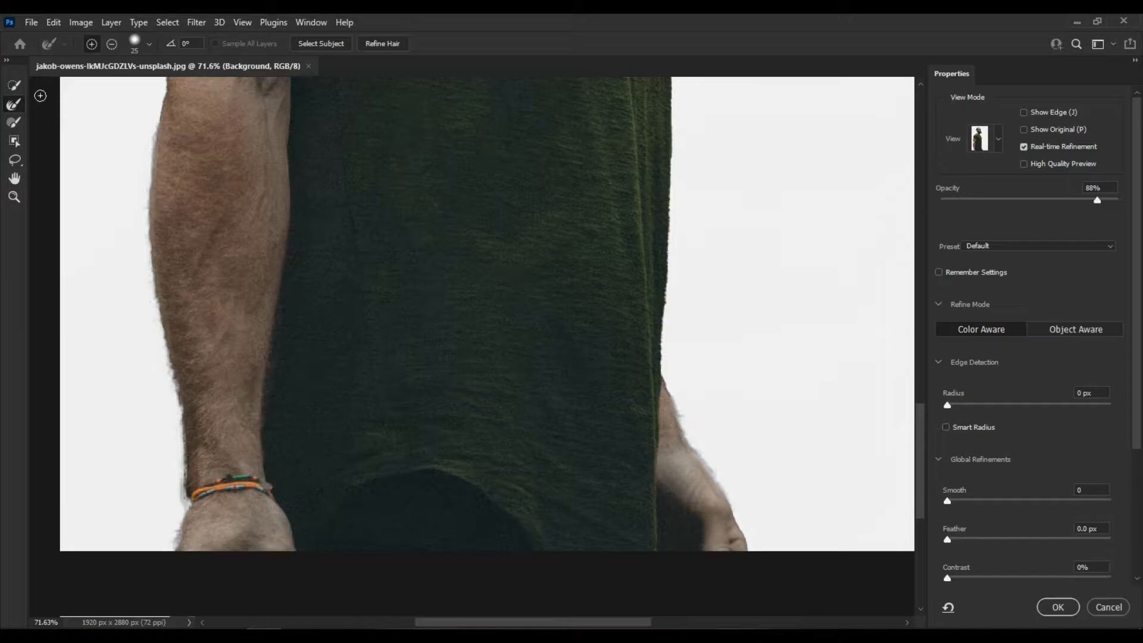
{"action": "left_click", "coordinate": [12, 123]}
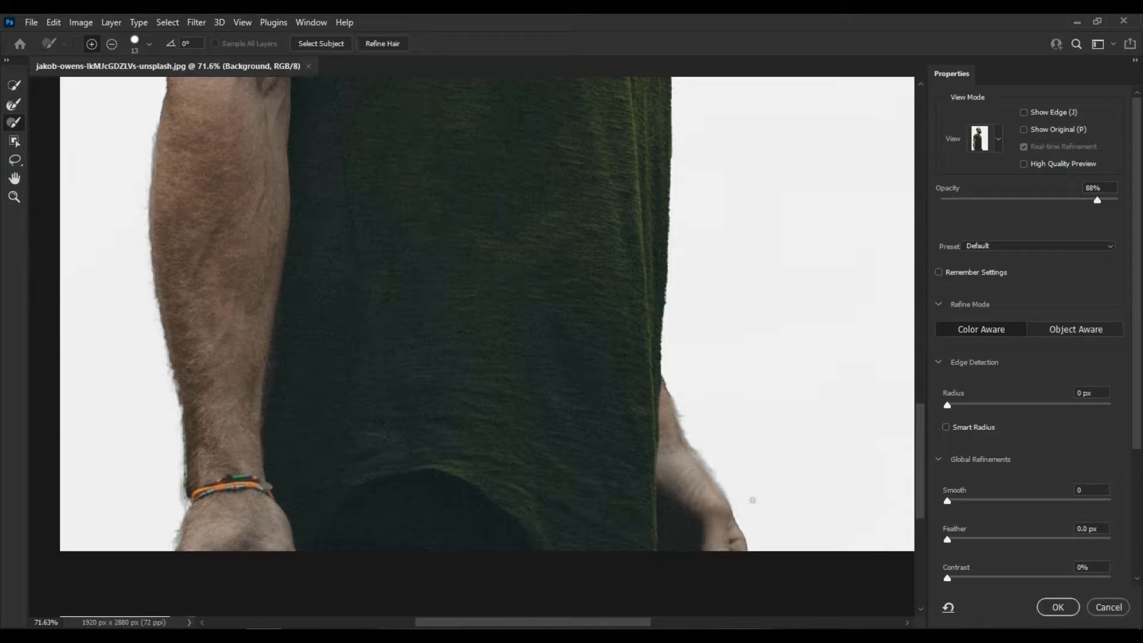
{"action": "scroll", "coordinate": [753, 500], "scroll_direction": "up", "scroll_amount": 5}
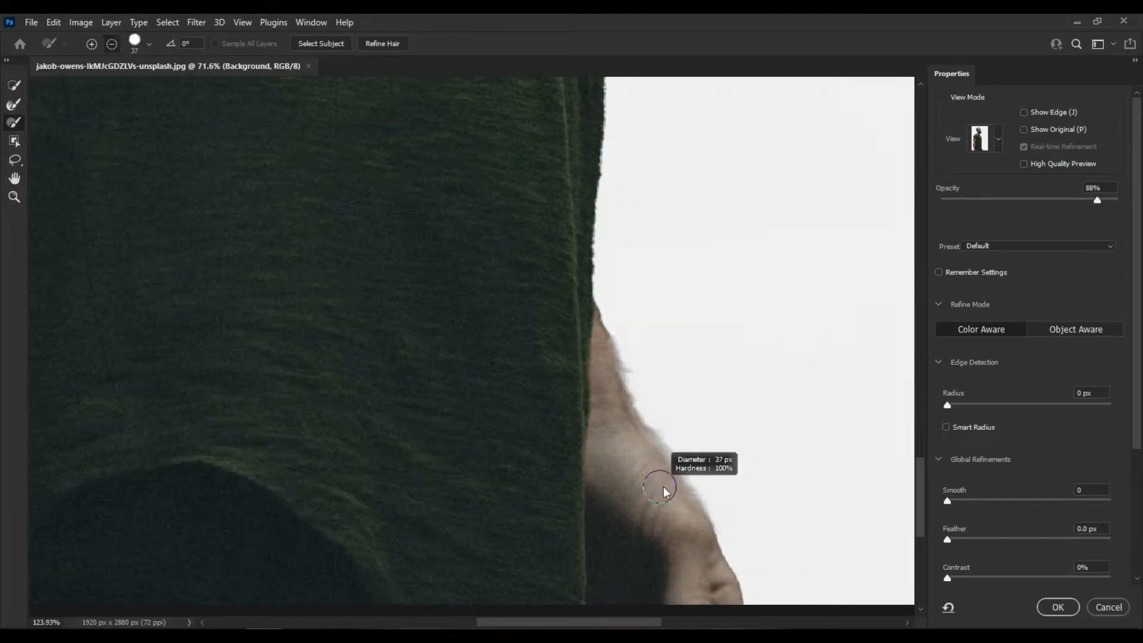
{"action": "left_click_drag", "start_coordinate": [627, 441], "coordinate": [690, 515]}
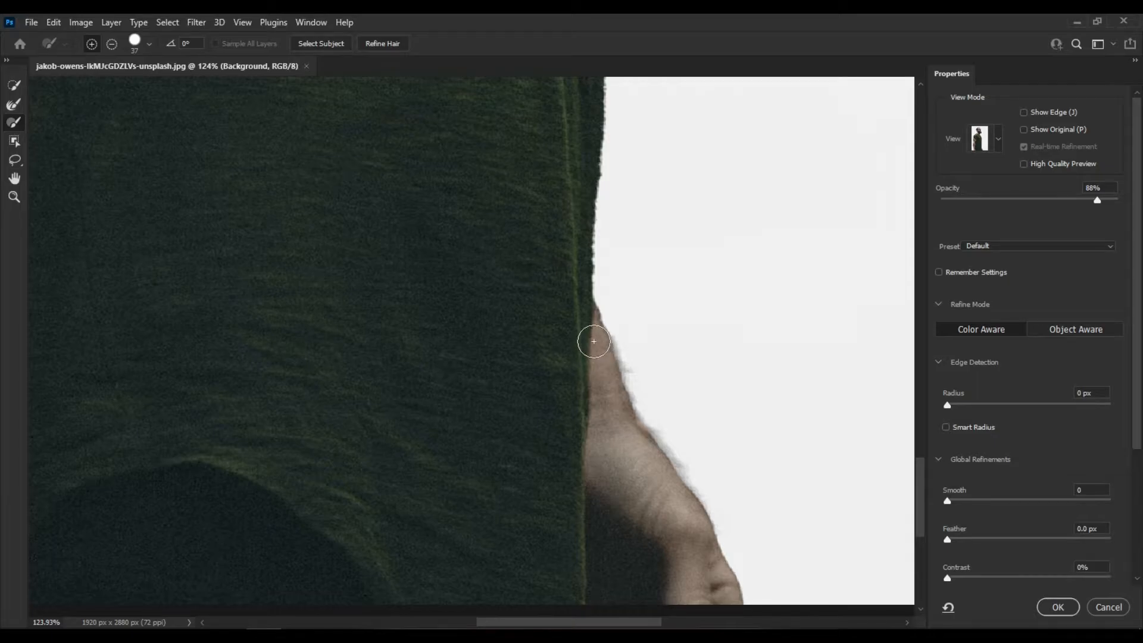
Step: Restore the outer edge of the near forearm with the 37 px Brush, lowering its hardness for a softer edge
{"action": "left_click_drag", "start_coordinate": [651, 625], "coordinate": [530, 625]}
{"action": "mouse_move", "coordinate": [362, 502]}
{"action": "left_mouse_down"}
{"action": "mouse_move", "coordinate": [364, 575]}
{"action": "mouse_move", "coordinate": [350, 604]}
{"action": "mouse_move", "coordinate": [377, 496]}
{"action": "mouse_move", "coordinate": [365, 443]}
{"action": "mouse_move", "coordinate": [364, 476]}
{"action": "mouse_move", "coordinate": [364, 388]}
{"action": "mouse_move", "coordinate": [334, 273]}
{"action": "left_mouse_up"}
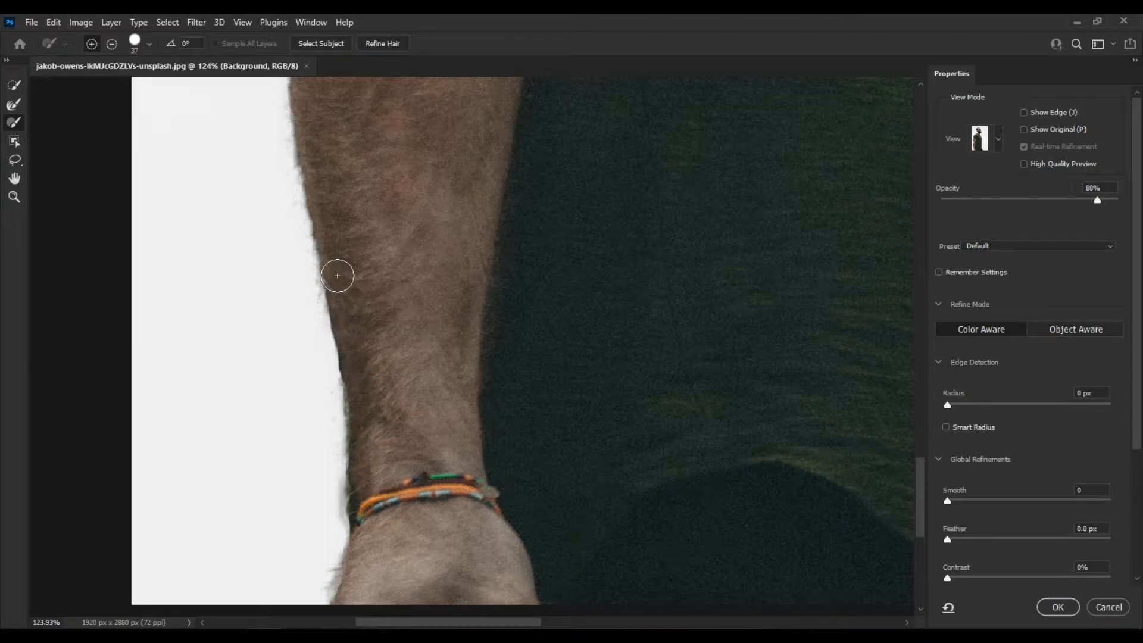
{"action": "right_click", "coordinate": [396, 295]}
{"action": "left_click_drag", "start_coordinate": [441, 356], "coordinate": [432, 357]}
{"action": "left_click", "coordinate": [337, 265]}
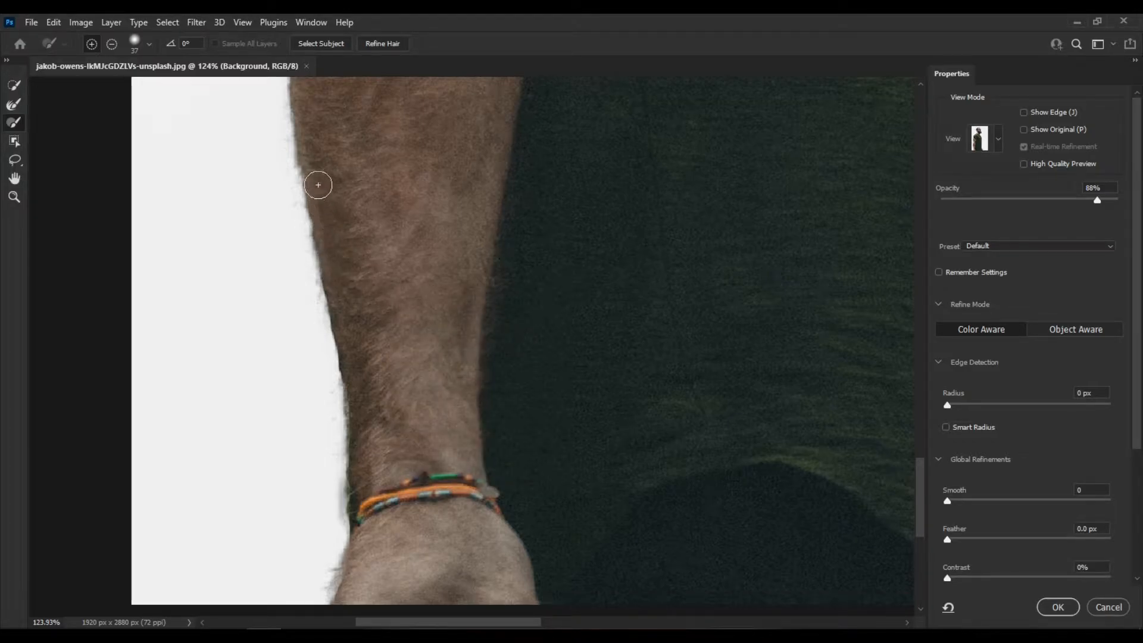
{"action": "left_click_drag", "start_coordinate": [312, 177], "coordinate": [322, 221]}
Step: Subtract the leftover fringe beside the wrist bracelet from the selection with the soft 37 px Brush
{"action": "key", "text": "alt"}
{"action": "mouse_move", "coordinate": [335, 502]}
{"action": "left_mouse_down"}
{"action": "mouse_move", "coordinate": [327, 477]}
{"action": "mouse_move", "coordinate": [328, 496]}
{"action": "left_mouse_up"}
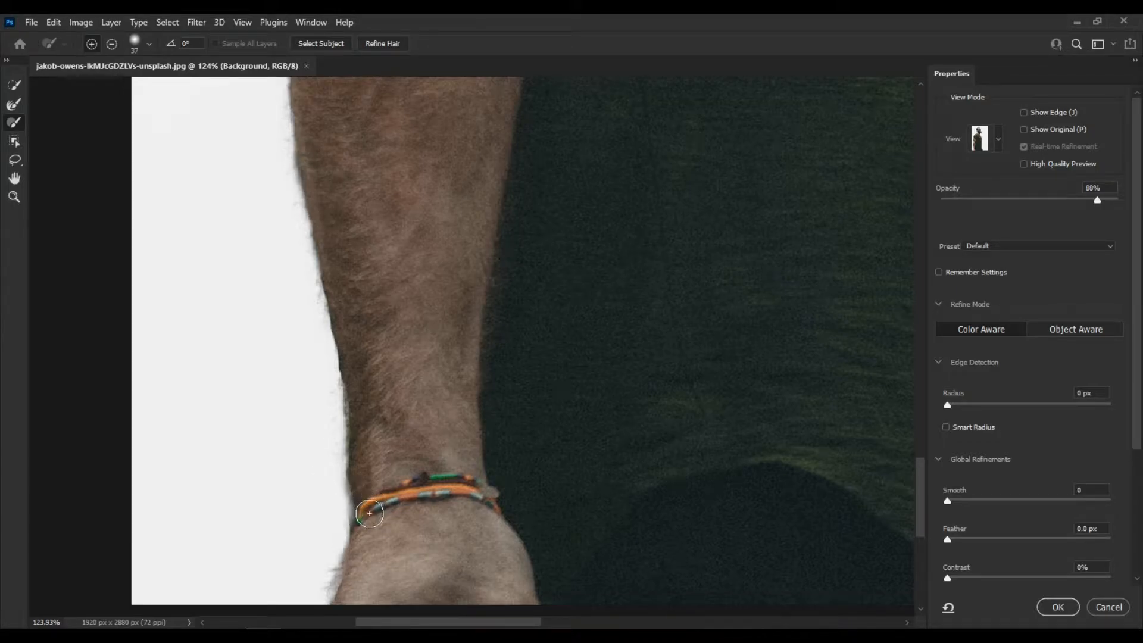
{"action": "scroll", "coordinate": [365, 378], "scroll_direction": "up", "scroll_amount": 3}
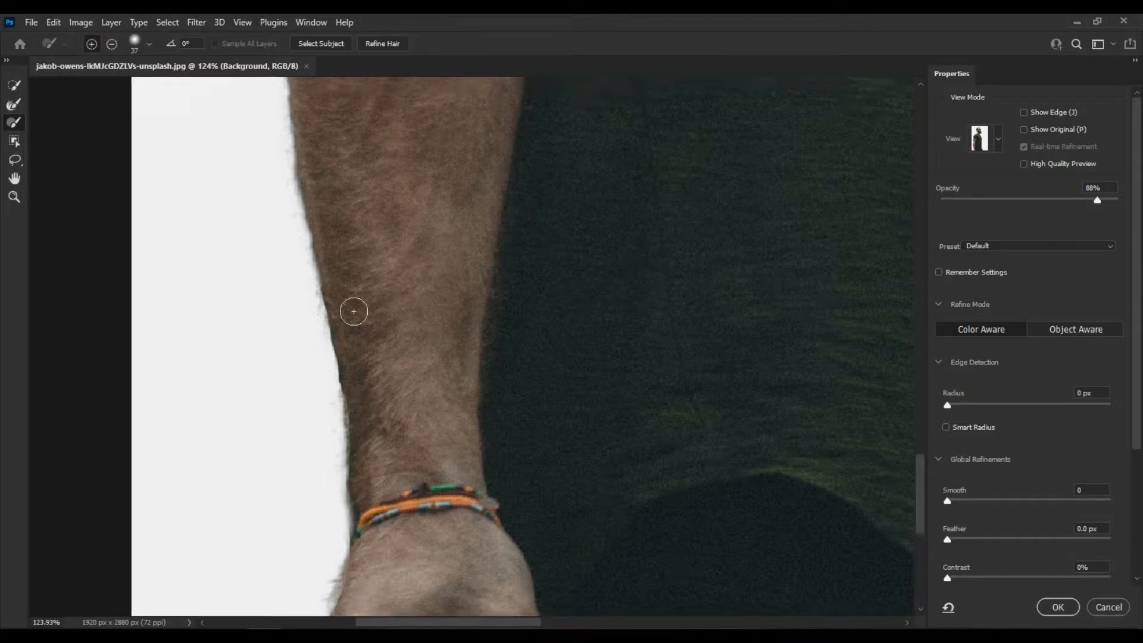
{"action": "scroll", "coordinate": [377, 244], "scroll_direction": "up", "scroll_amount": 5}
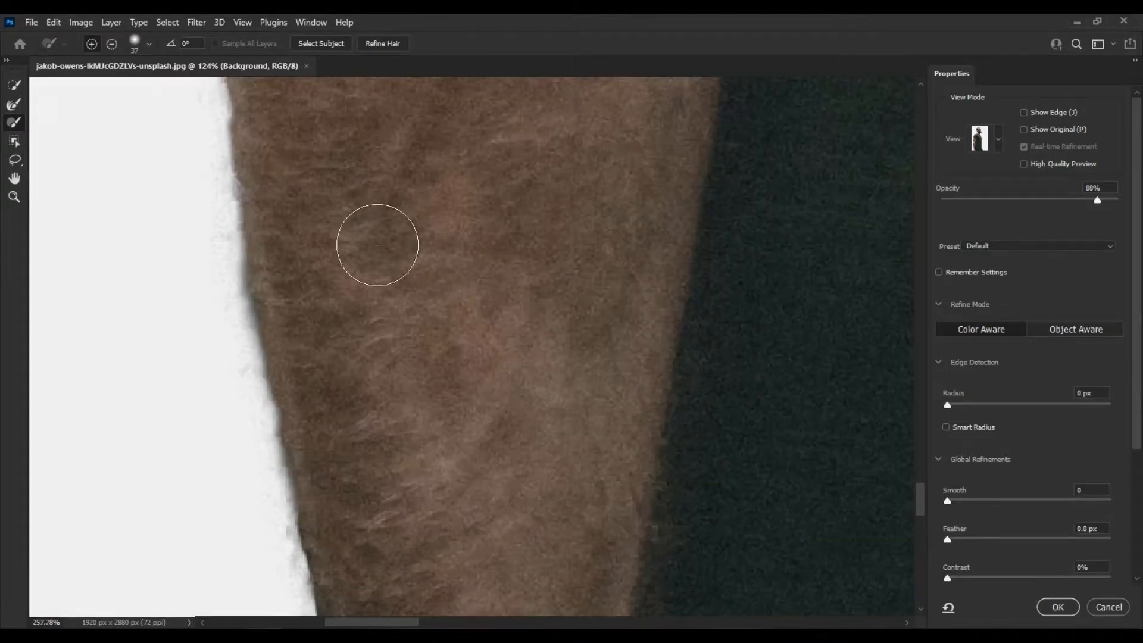
Step: Remove the stray patch under the beard and restore the front edge of the neck with the soft 37 px Brush
{"action": "key", "text": "ctrl+0"}
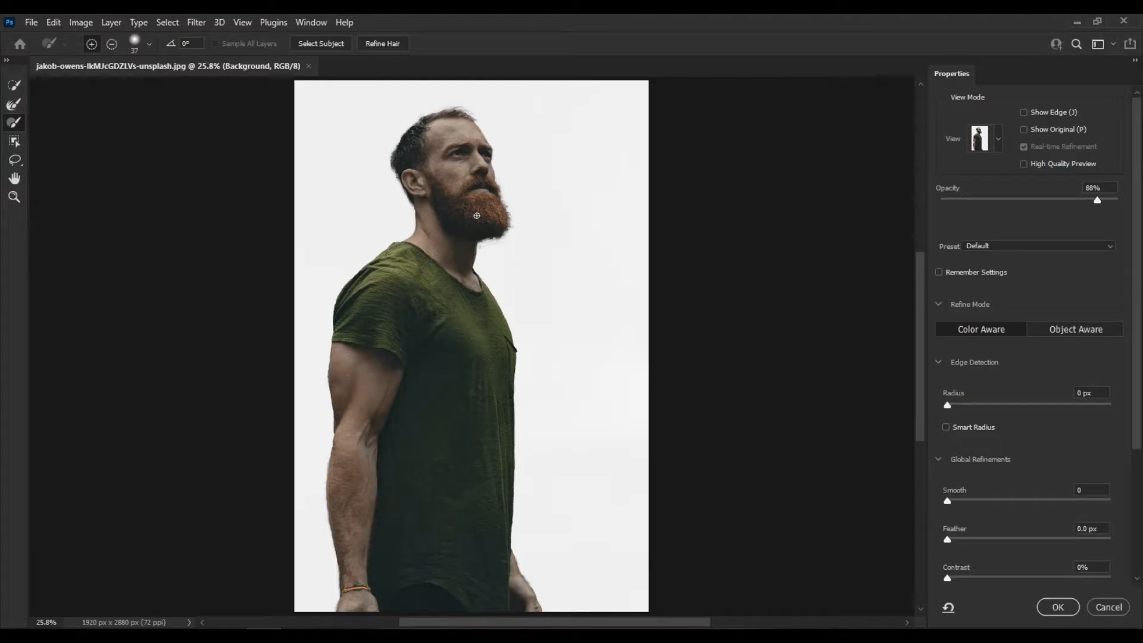
{"action": "scroll", "coordinate": [483, 219], "scroll_direction": "up", "scroll_amount": 5}
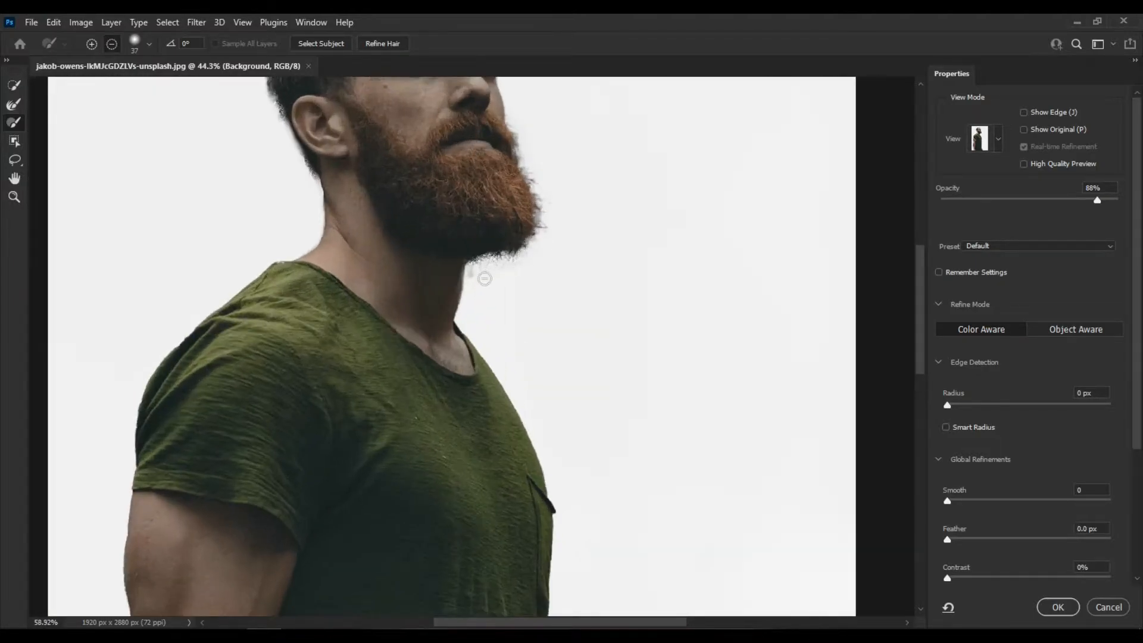
{"action": "scroll", "coordinate": [476, 284], "scroll_direction": "up", "scroll_amount": 4}
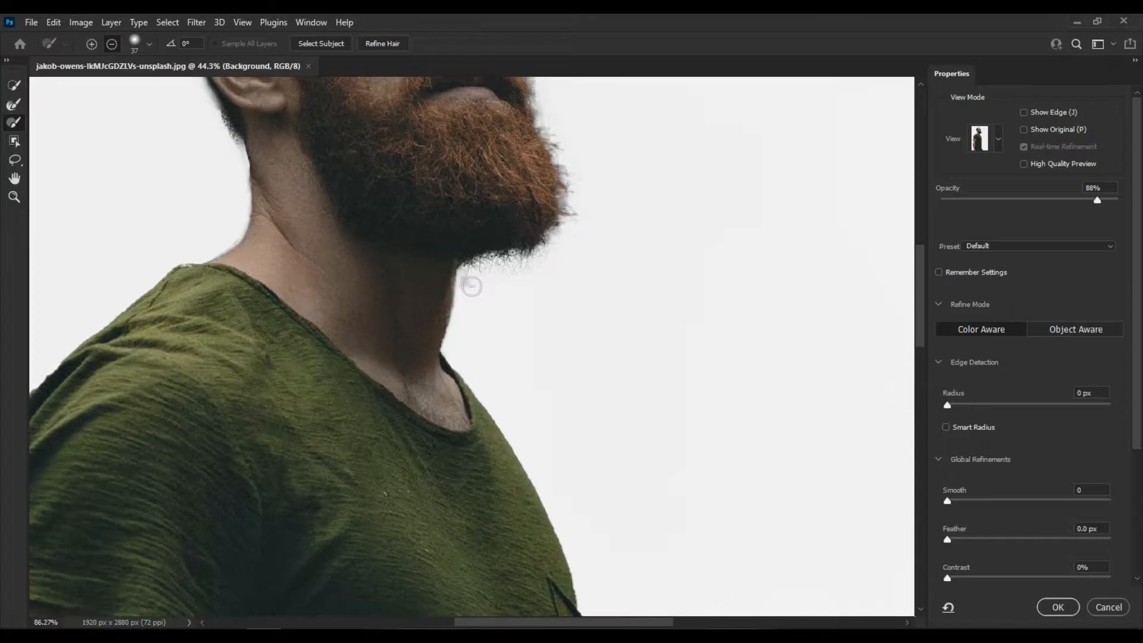
{"action": "scroll", "coordinate": [470, 291], "scroll_direction": "up", "scroll_amount": 5}
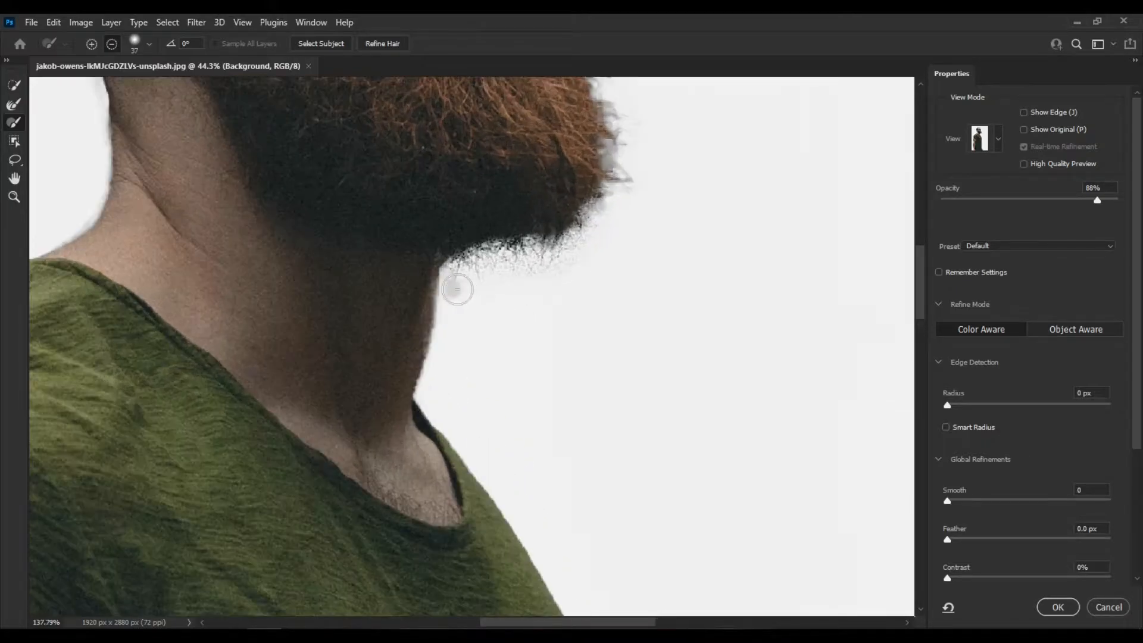
{"action": "scroll", "coordinate": [456, 295], "scroll_direction": "up", "scroll_amount": 2}
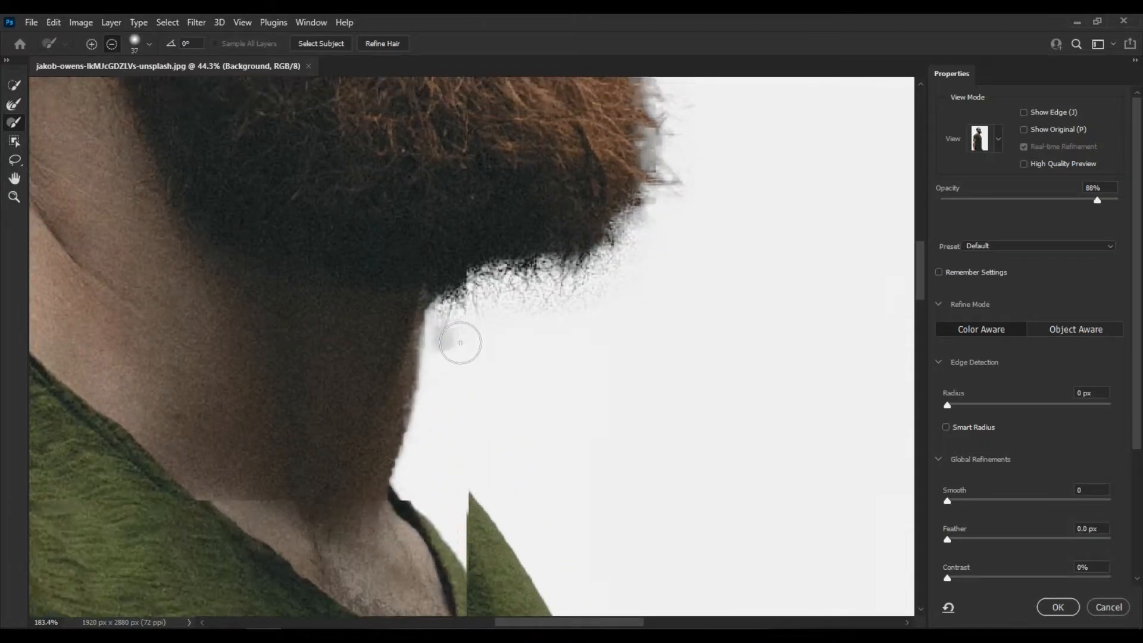
{"action": "left_click", "coordinate": [453, 350], "text": "alt"}
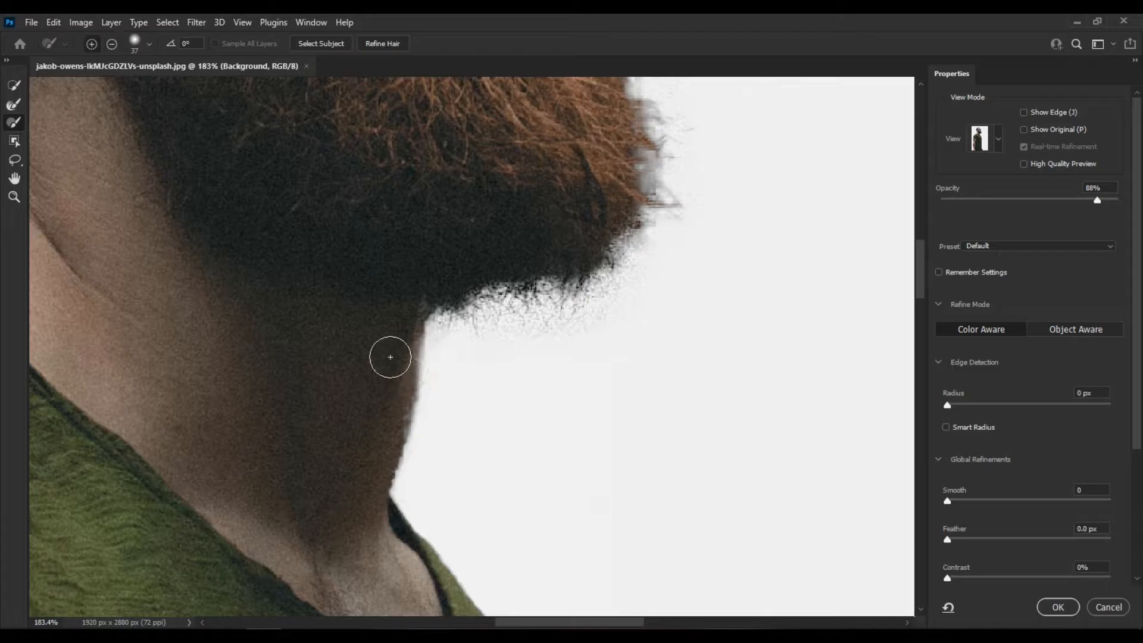
{"action": "left_click_drag", "start_coordinate": [404, 342], "coordinate": [368, 500]}
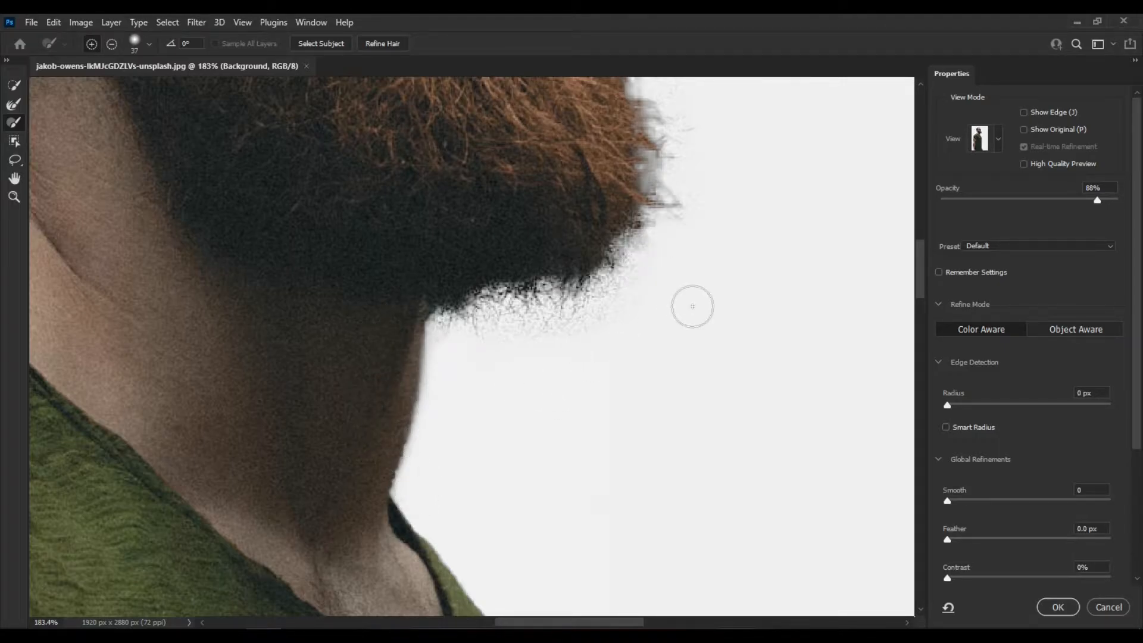
Step: Refine the hairline behind the ear with the 25 px Refine Edge Brush and subtract excess refinement along the ear's edge
{"action": "scroll", "coordinate": [693, 306], "scroll_direction": "down", "scroll_amount": 5}
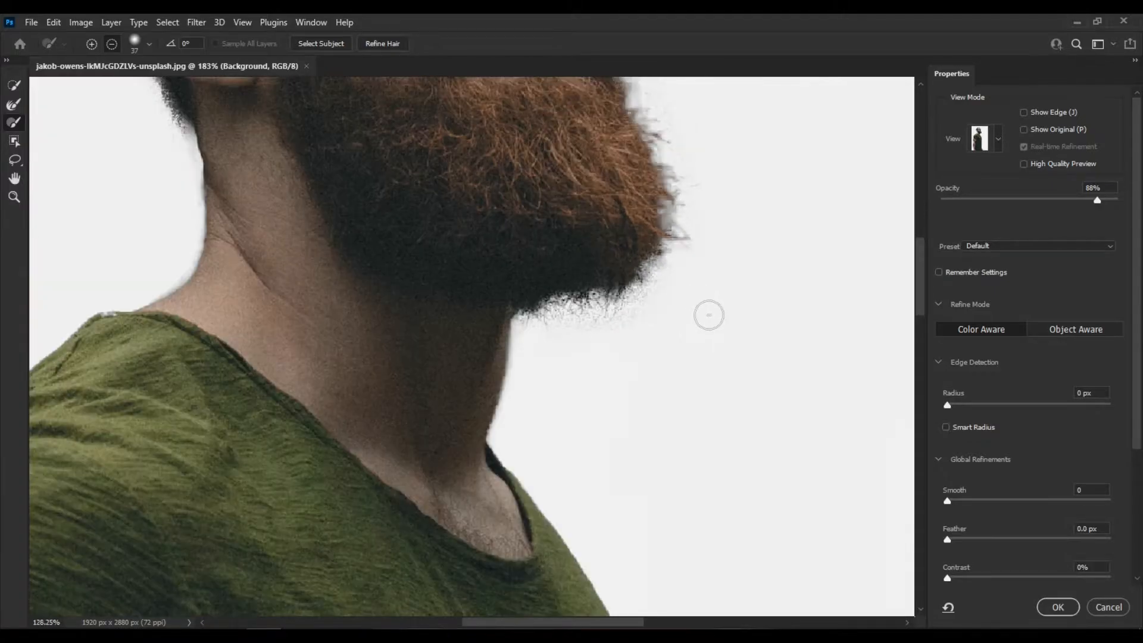
{"action": "left_click_drag", "start_coordinate": [921, 266], "coordinate": [933, 227]}
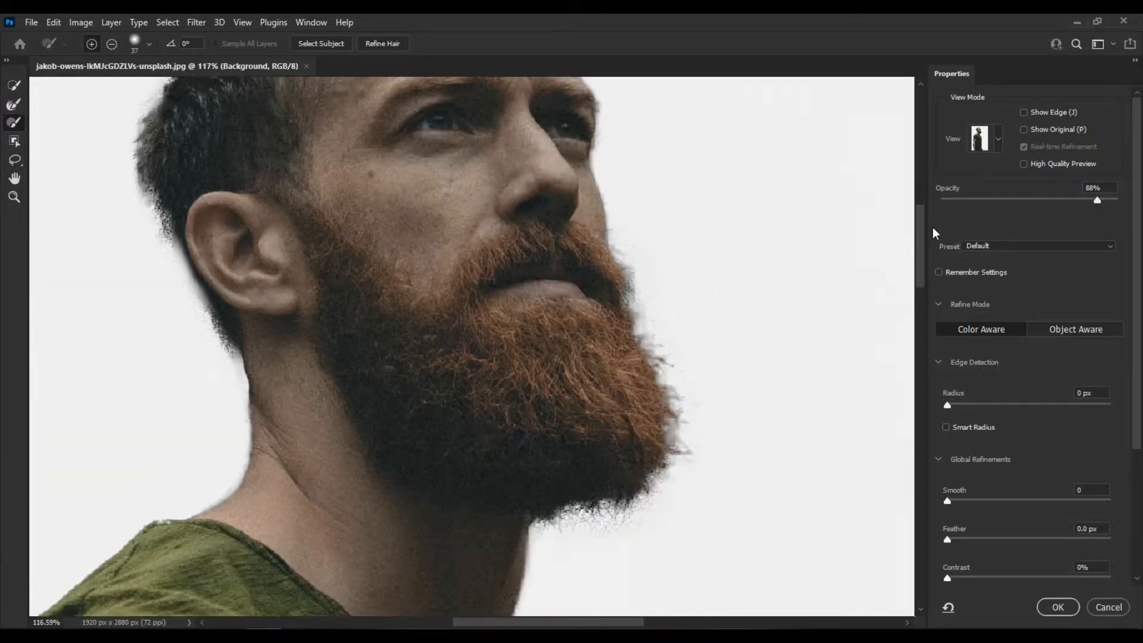
{"action": "left_click", "coordinate": [13, 104]}
{"action": "left_click_drag", "start_coordinate": [176, 243], "coordinate": [202, 322]}
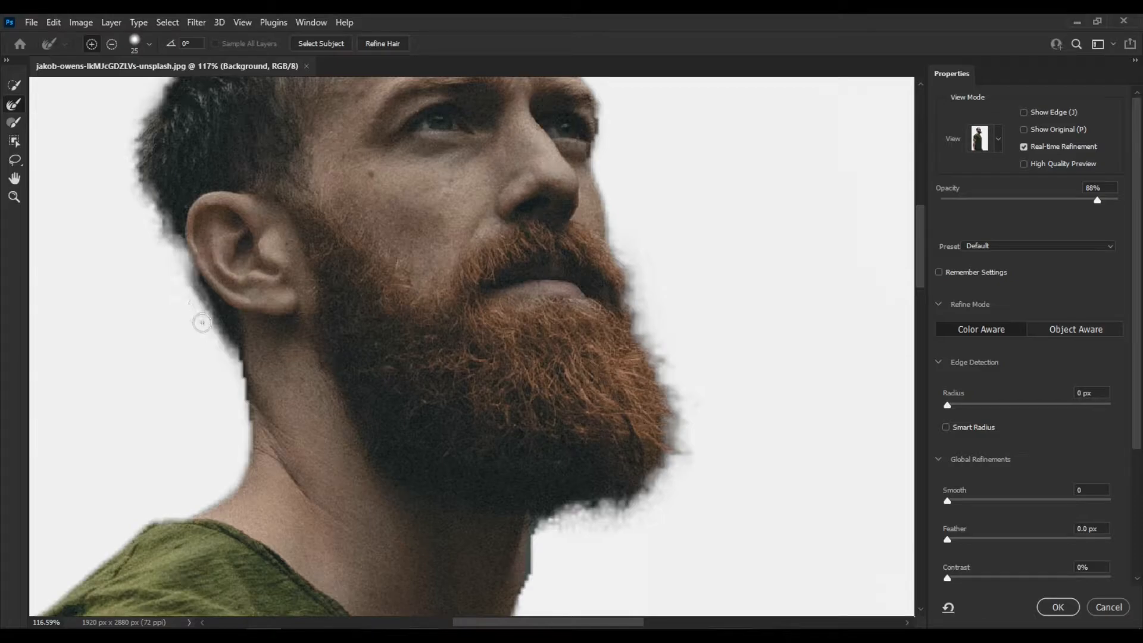
{"action": "key", "text": "alt"}
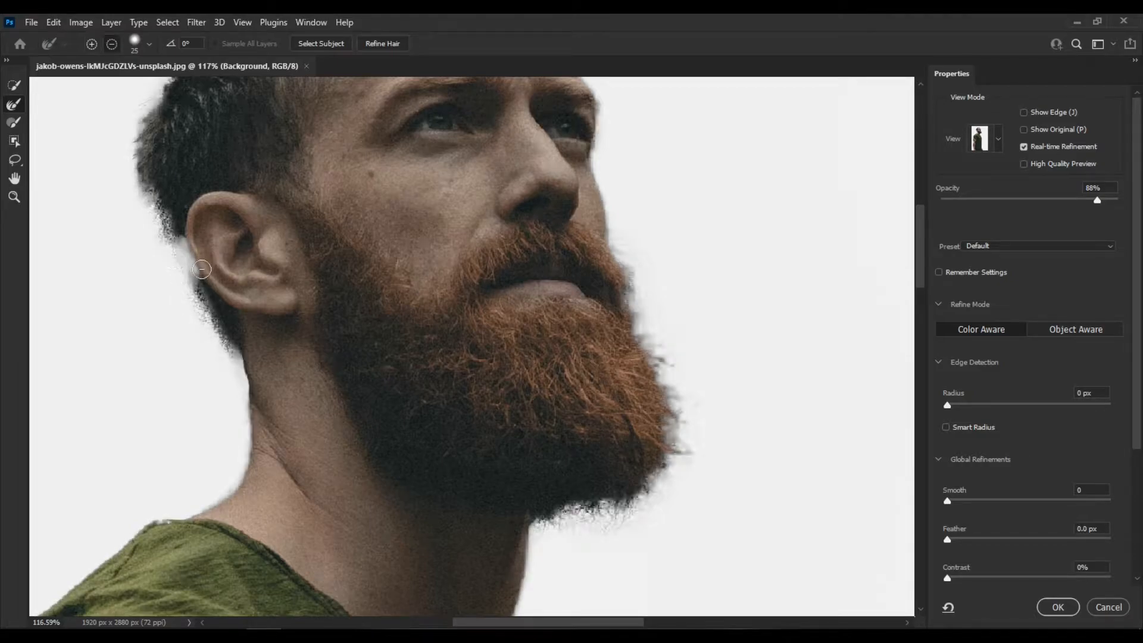
{"action": "left_click_drag", "start_coordinate": [195, 268], "coordinate": [181, 231]}
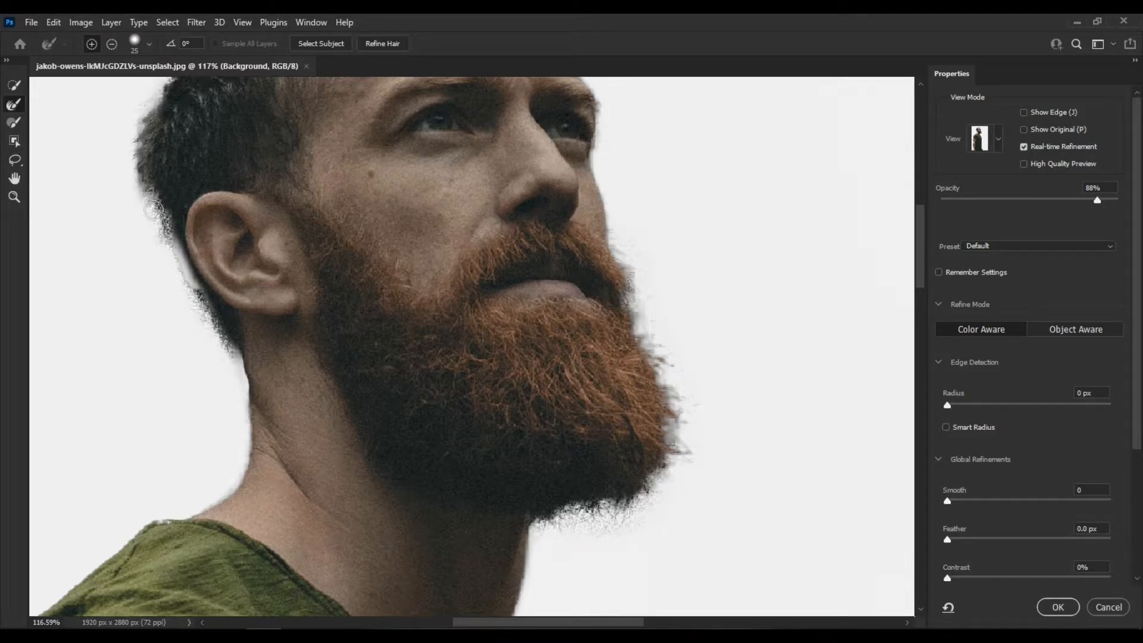
Step: Lower the view opacity to 33% and add the missing hair behind the ear with the 37 px Quick Selection tool
{"action": "scroll", "coordinate": [152, 256], "scroll_direction": "up", "scroll_amount": 3}
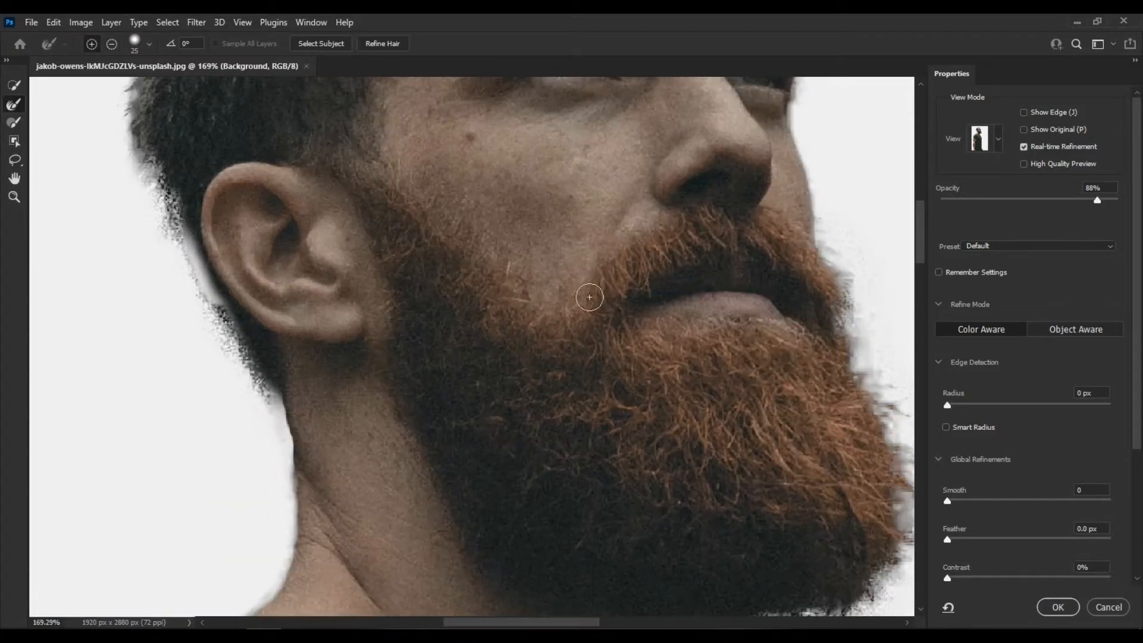
{"action": "left_click_drag", "start_coordinate": [1049, 202], "coordinate": [918, 212]}
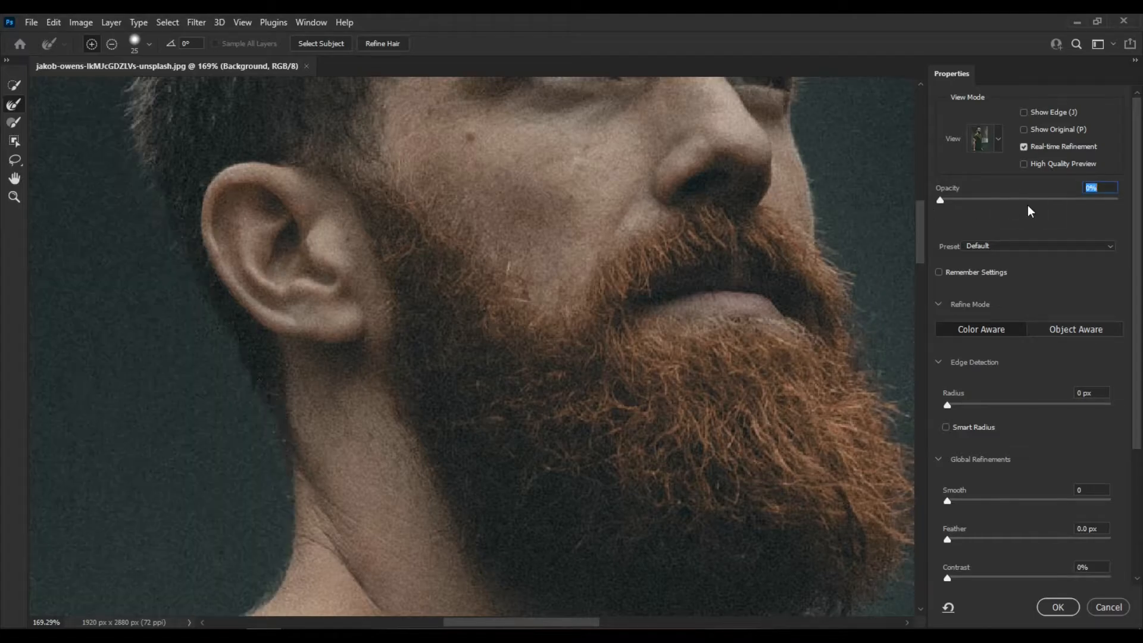
{"action": "left_click", "coordinate": [999, 200]}
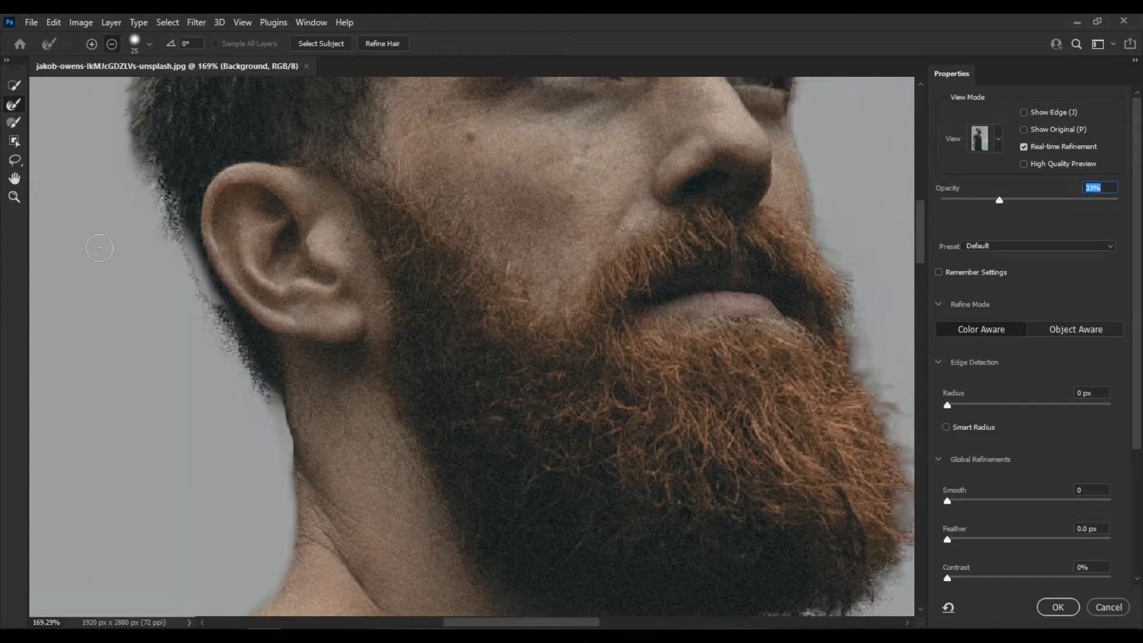
{"action": "left_click", "coordinate": [16, 87]}
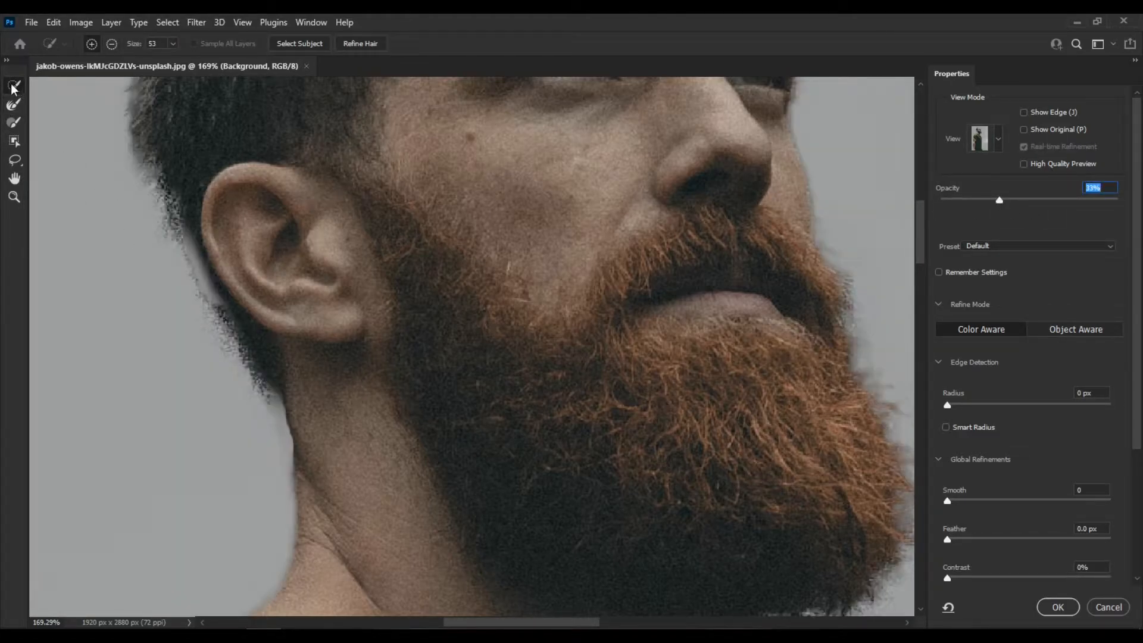
{"action": "mouse_move", "coordinate": [215, 220]}
{"action": "left_mouse_down"}
{"action": "mouse_move", "coordinate": [205, 223]}
{"action": "mouse_move", "coordinate": [214, 260]}
{"action": "mouse_move", "coordinate": [280, 362]}
{"action": "left_mouse_up"}
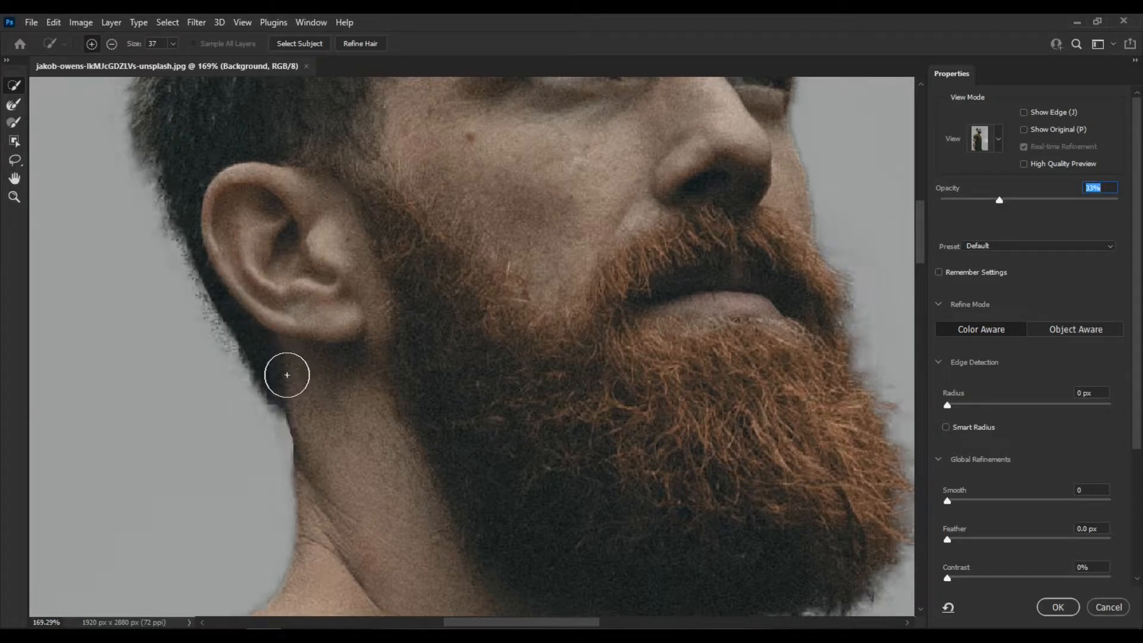
Step: Subtract the excess fringe outside the hairline behind the ear from the selection with the 37 px Quick Selection tool
{"action": "left_click", "coordinate": [199, 336], "text": "alt"}
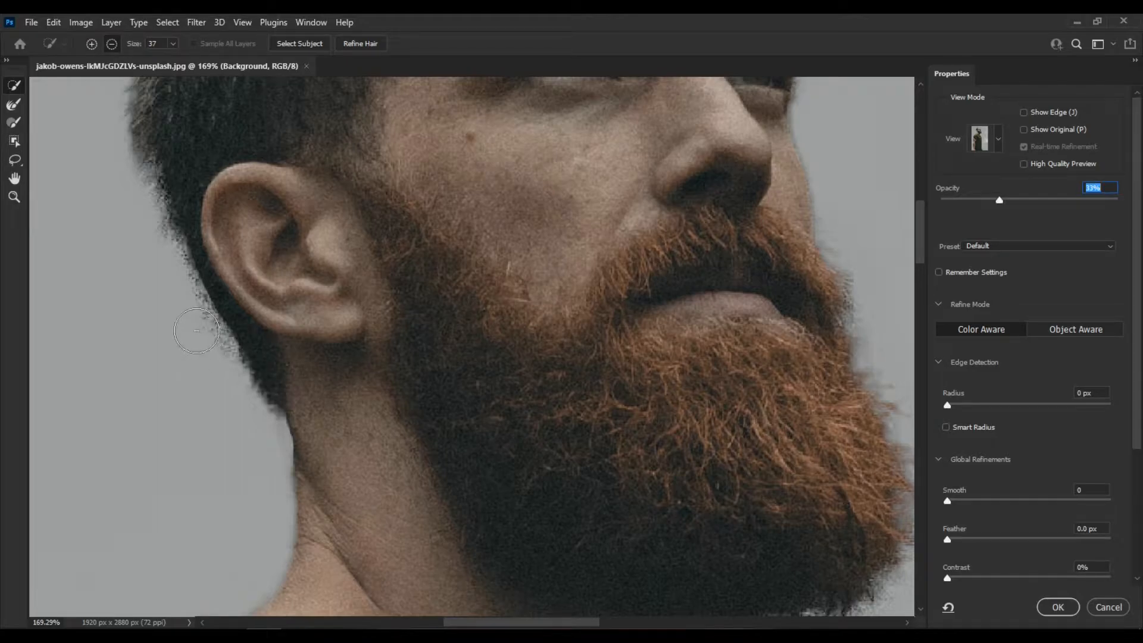
{"action": "left_click_drag", "start_coordinate": [155, 240], "coordinate": [180, 319]}
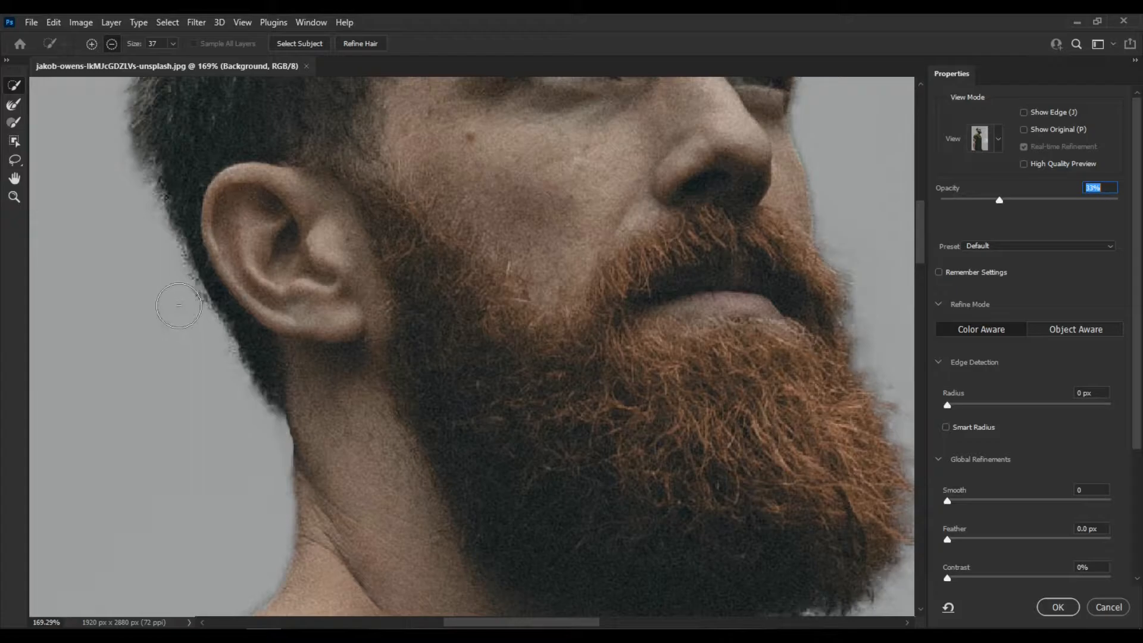
{"action": "left_click_drag", "start_coordinate": [137, 199], "coordinate": [127, 165]}
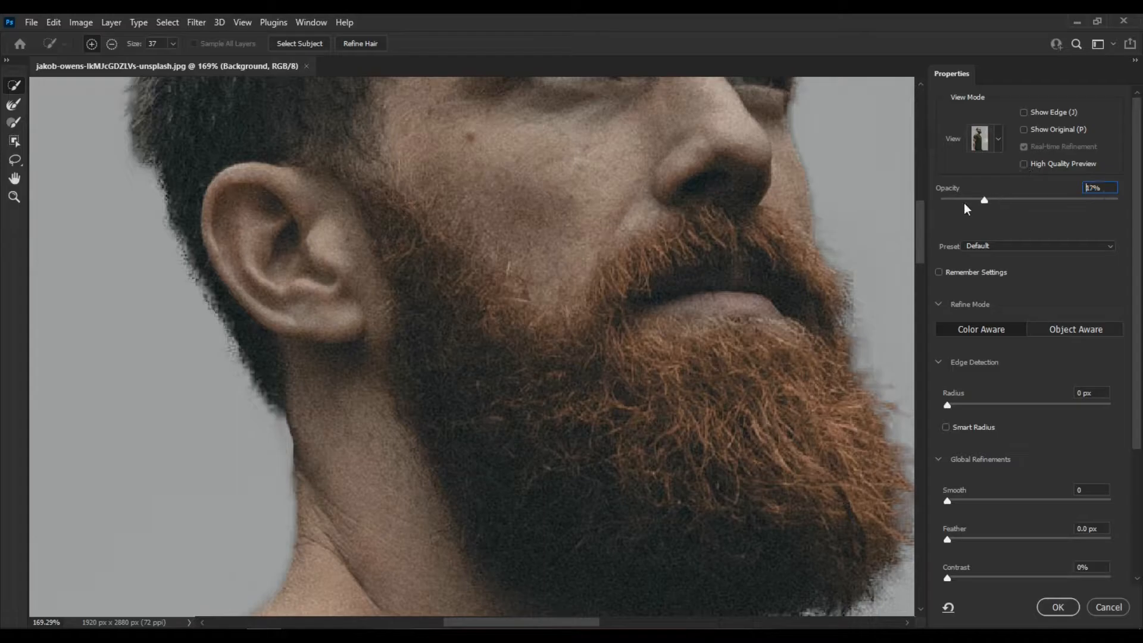
Step: Compare with the original at 0% opacity, set opacity to 32%, and add the missing edge at the nape to the selection
{"action": "left_click_drag", "start_coordinate": [1001, 199], "coordinate": [917, 204]}
{"action": "key", "text": "Return"}
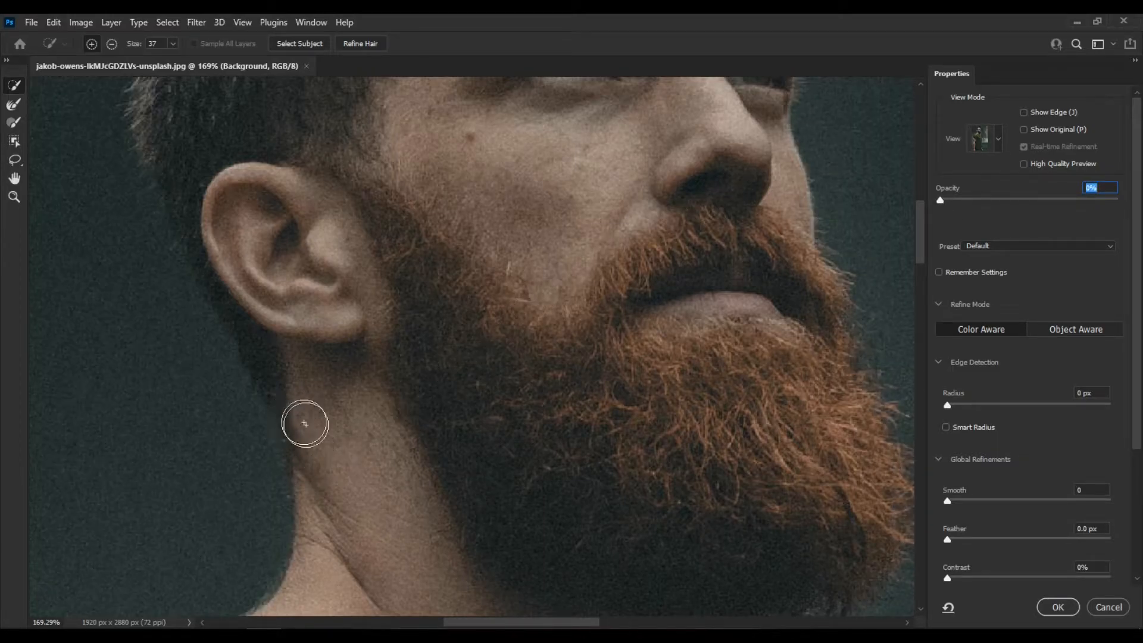
{"action": "left_click", "coordinate": [997, 200]}
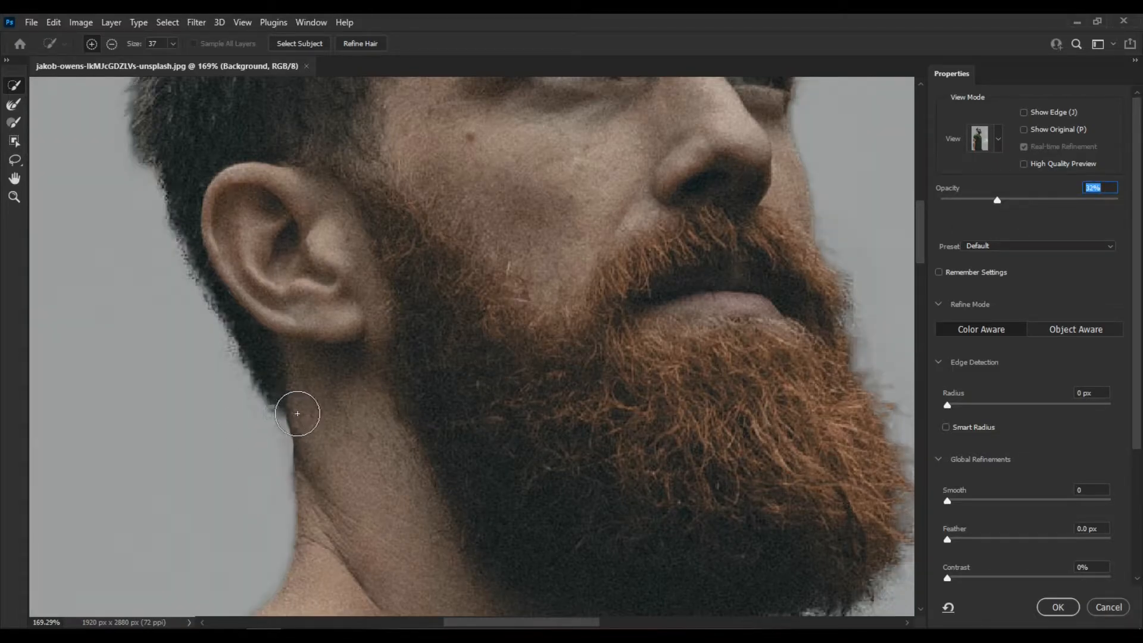
{"action": "mouse_move", "coordinate": [305, 418]}
{"action": "left_mouse_down"}
{"action": "mouse_move", "coordinate": [315, 450]}
{"action": "mouse_move", "coordinate": [336, 451]}
{"action": "left_mouse_up"}
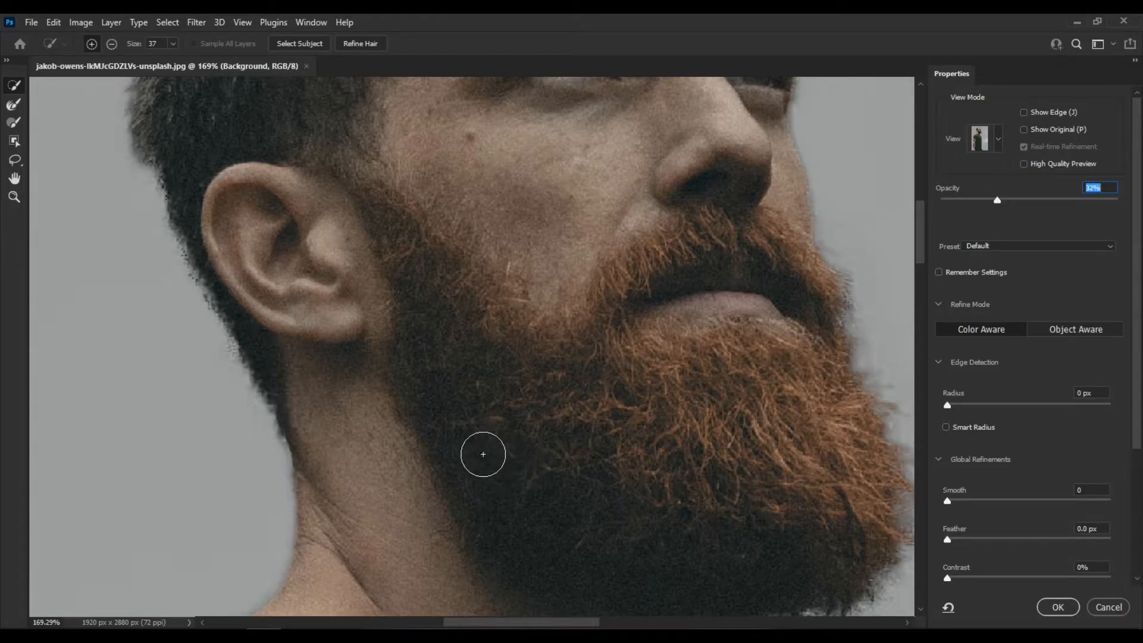
Step: Set the view opacity to 100% to show the whole cutout on solid white
{"action": "key", "text": "ctrl+0"}
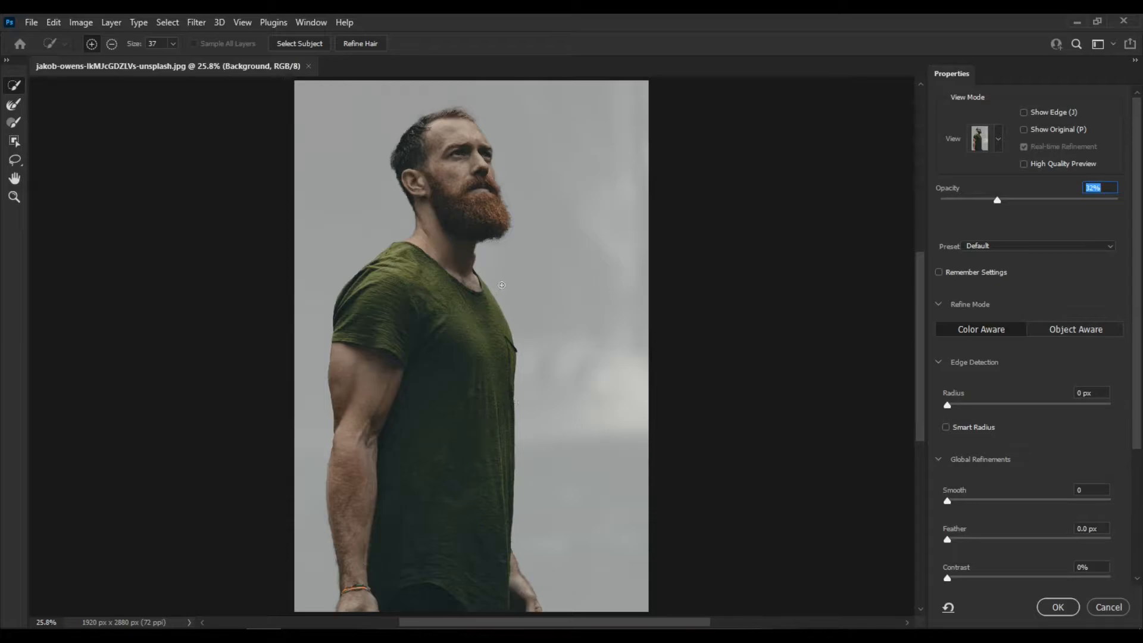
{"action": "left_click_drag", "start_coordinate": [1050, 204], "coordinate": [1127, 204]}
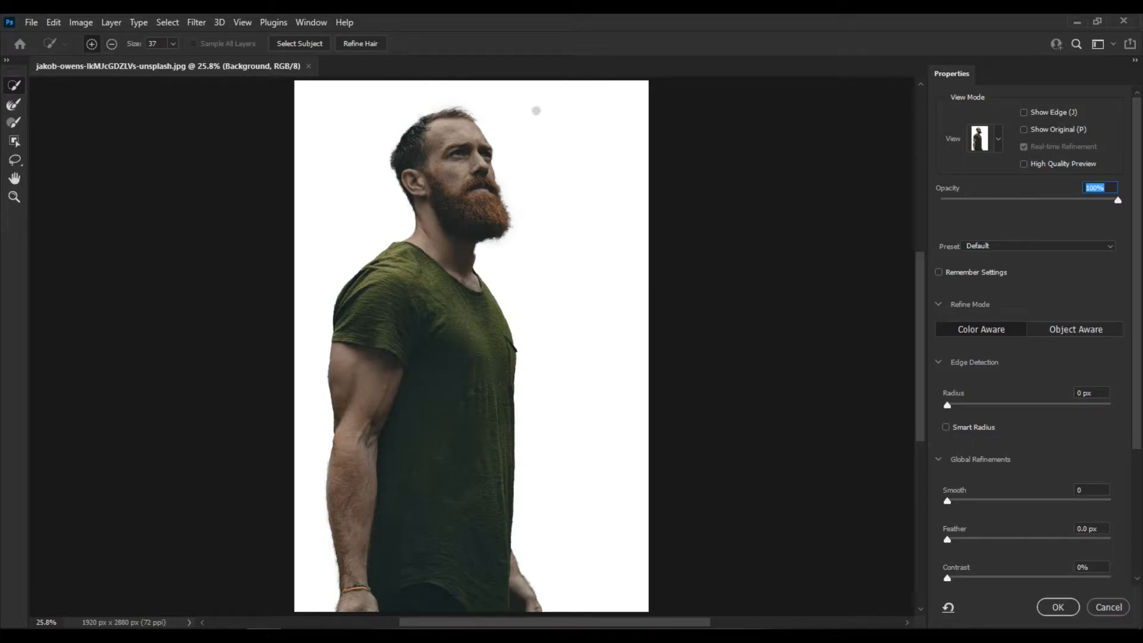
{"action": "key", "text": "ctrl+plus"}
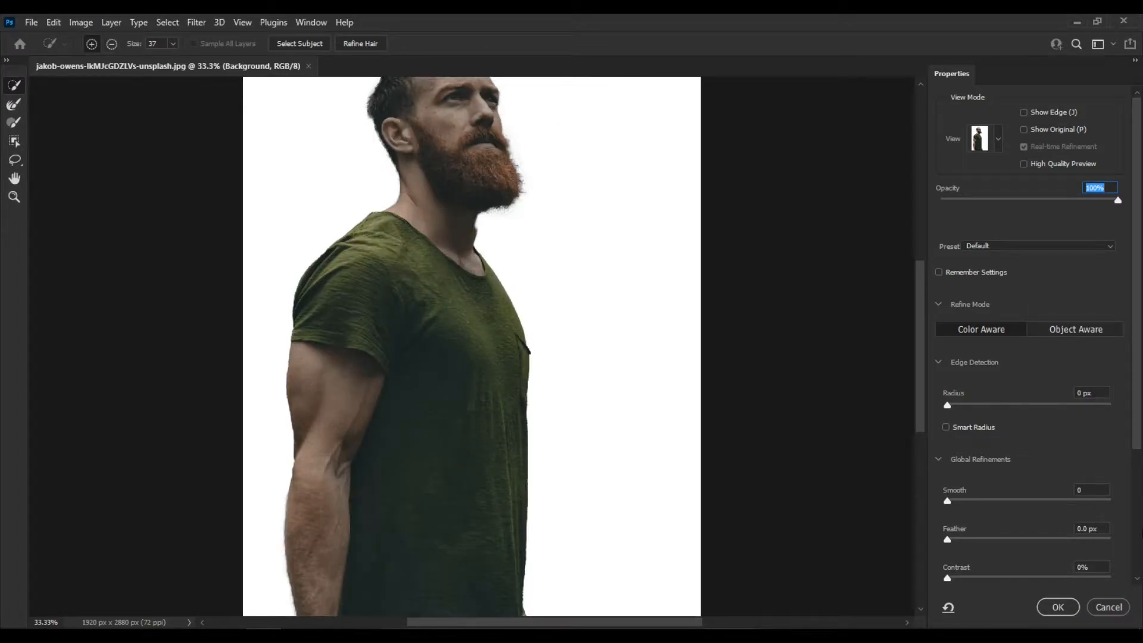
{"action": "left_click_drag", "start_coordinate": [1140, 437], "coordinate": [1140, 601]}
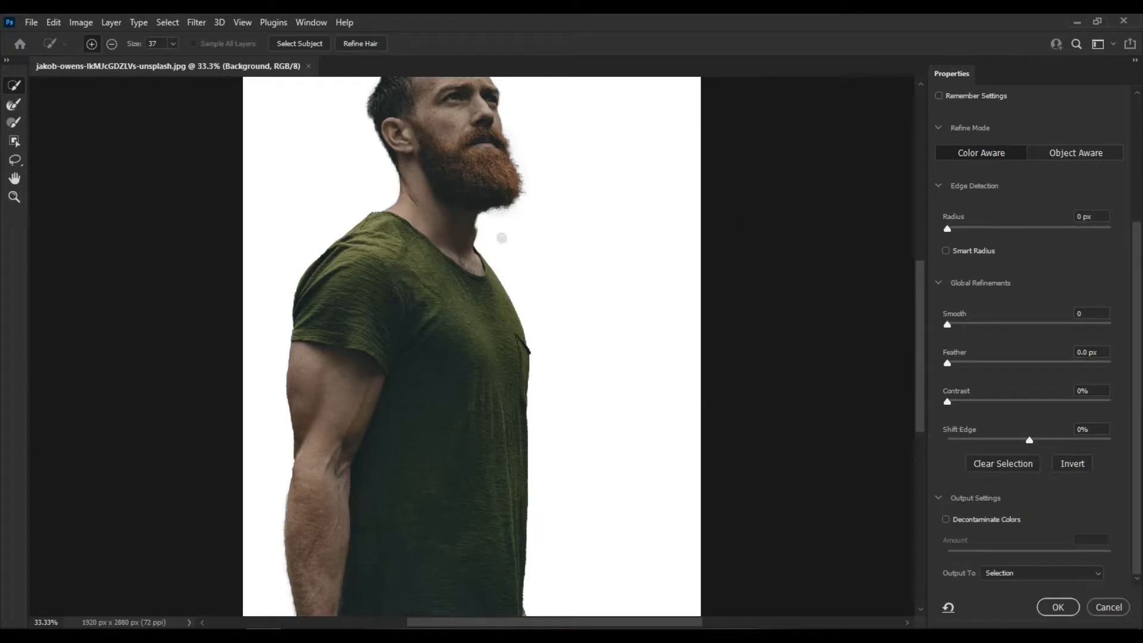
Step: Restore the missing front edge of the neck under the beard with the 37 px Quick Selection tool
{"action": "scroll", "coordinate": [506, 241], "scroll_direction": "up", "scroll_amount": 5}
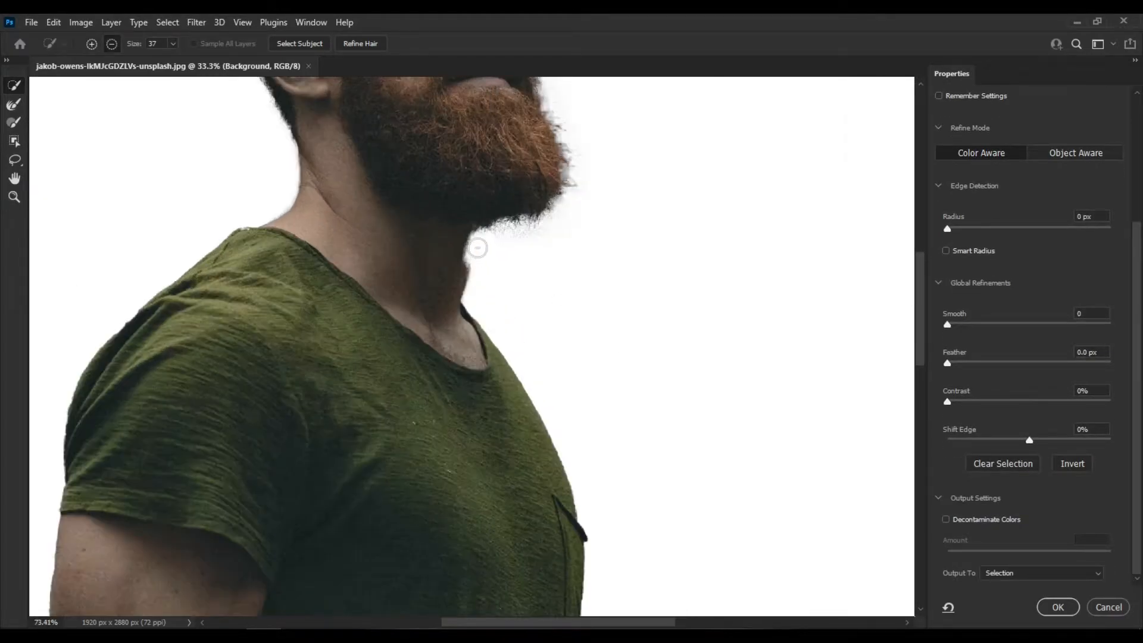
{"action": "scroll", "coordinate": [477, 247], "scroll_direction": "up", "scroll_amount": 4}
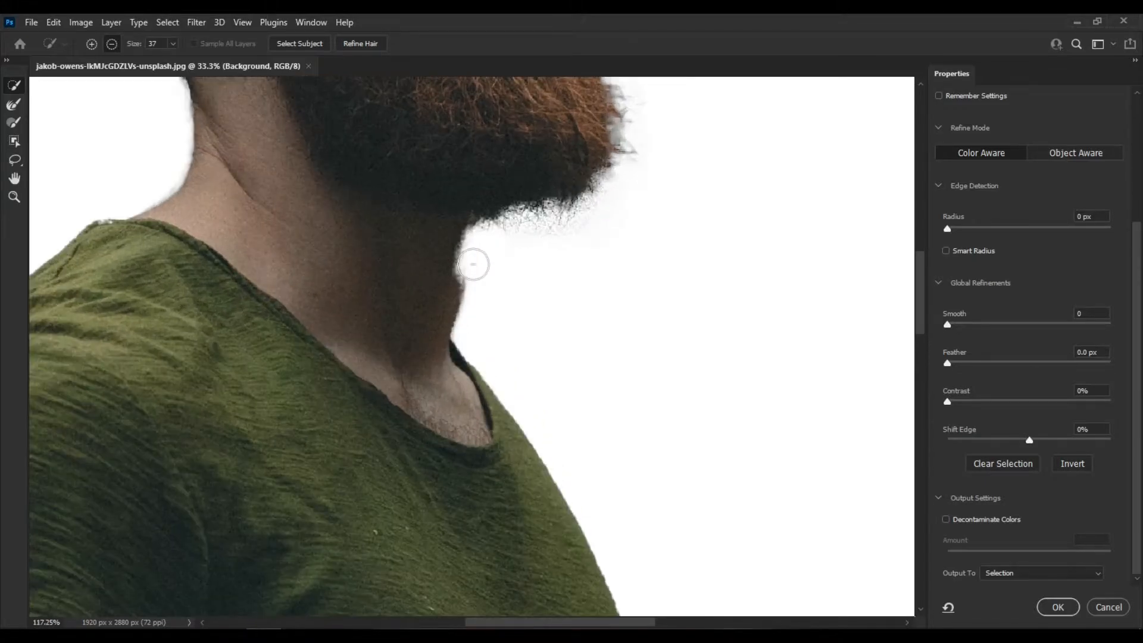
{"action": "scroll", "coordinate": [473, 263], "scroll_direction": "up", "scroll_amount": 3}
{"action": "scroll", "coordinate": [467, 309], "scroll_direction": "up", "scroll_amount": 2}
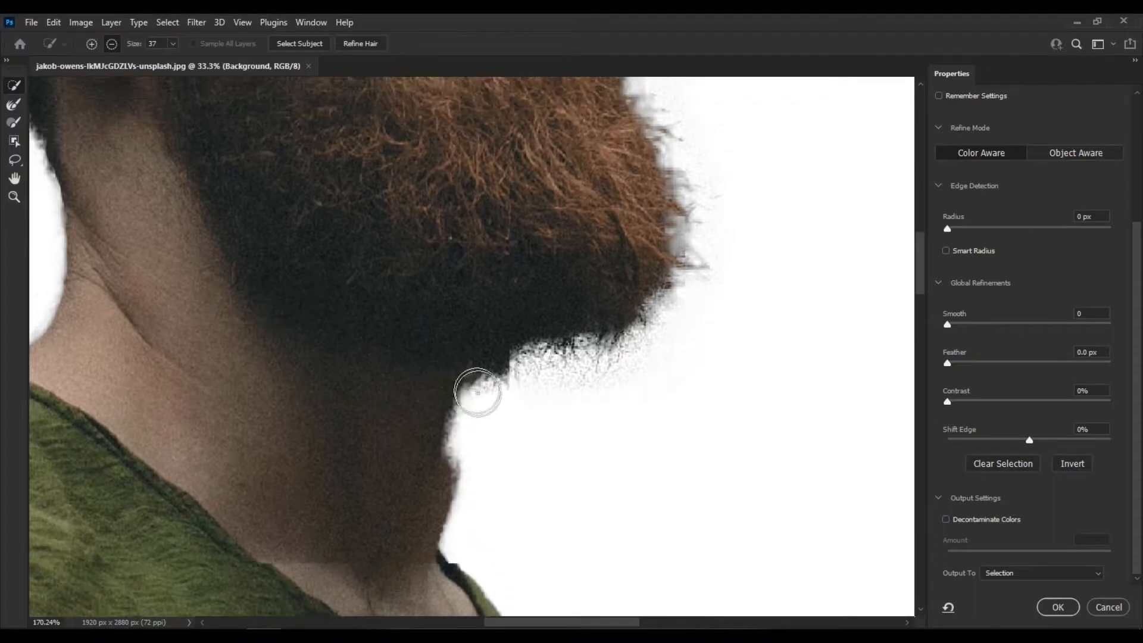
{"action": "scroll", "coordinate": [477, 393], "scroll_direction": "up", "scroll_amount": 3}
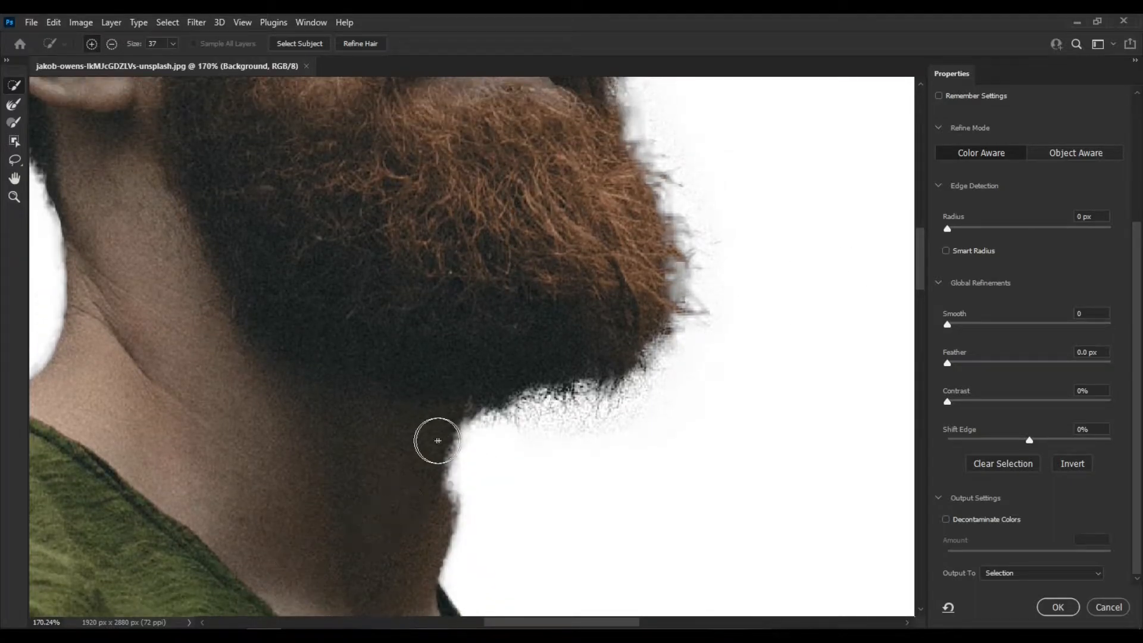
{"action": "mouse_move", "coordinate": [437, 451]}
{"action": "left_mouse_down"}
{"action": "mouse_move", "coordinate": [427, 492]}
{"action": "mouse_move", "coordinate": [446, 494]}
{"action": "left_mouse_up"}
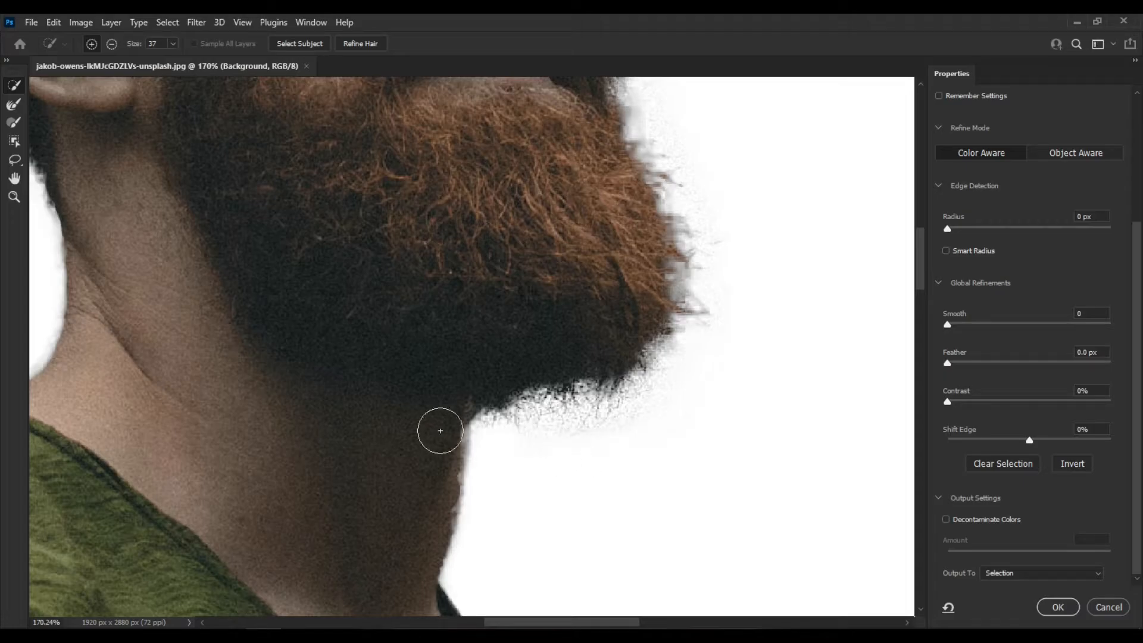
{"action": "left_click", "coordinate": [441, 431]}
Step: Try a Contrast of 28% on the selection edge and inspect the outline of the head, beard and shirt
{"action": "key", "text": "ctrl+0"}
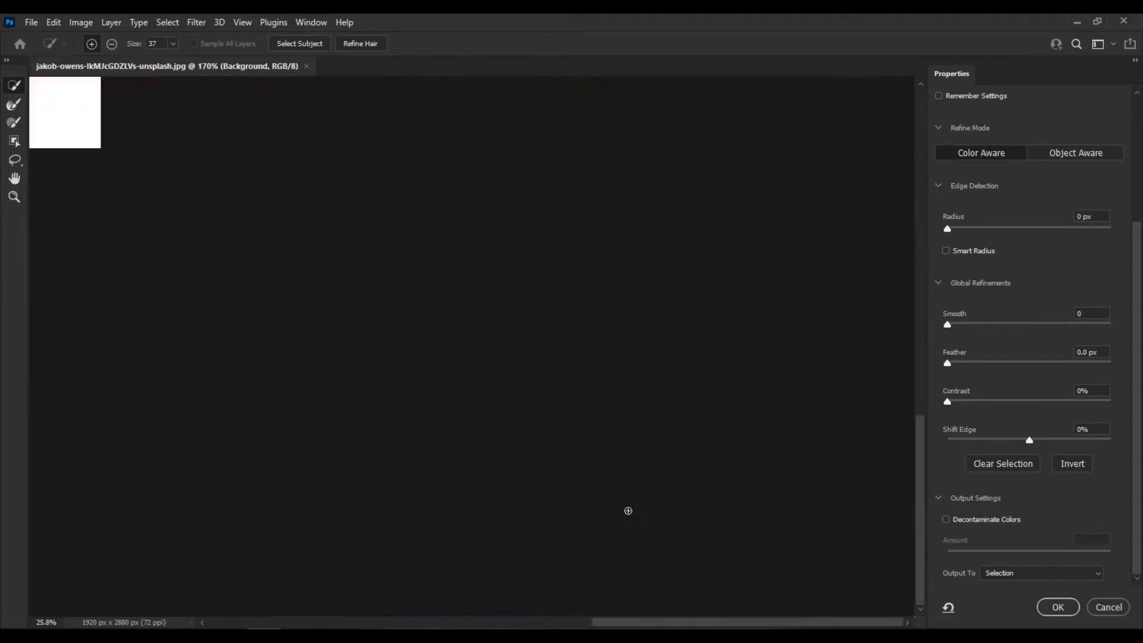
{"action": "scroll", "coordinate": [472, 110], "scroll_direction": "up", "scroll_amount": 3}
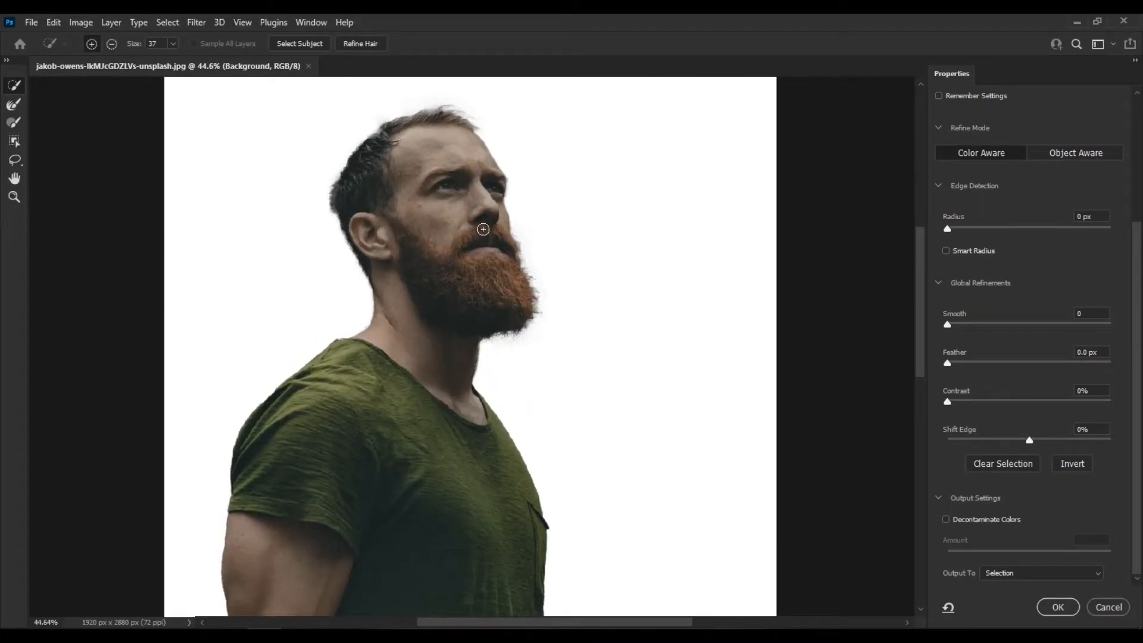
{"action": "scroll", "coordinate": [489, 109], "scroll_direction": "down", "scroll_amount": 1}
{"action": "scroll", "coordinate": [396, 111], "scroll_direction": "up", "scroll_amount": 1}
{"action": "scroll", "coordinate": [499, 155], "scroll_direction": "down", "scroll_amount": 2}
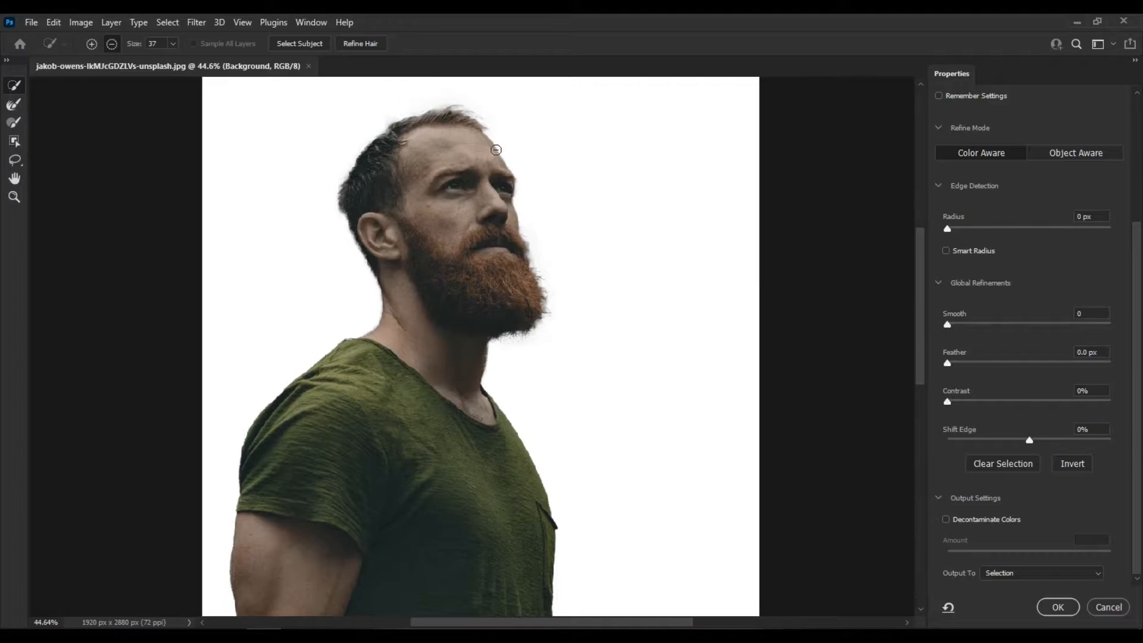
{"action": "scroll", "coordinate": [499, 155], "scroll_direction": "up", "scroll_amount": 2}
{"action": "scroll", "coordinate": [831, 375], "scroll_direction": "up", "scroll_amount": 1}
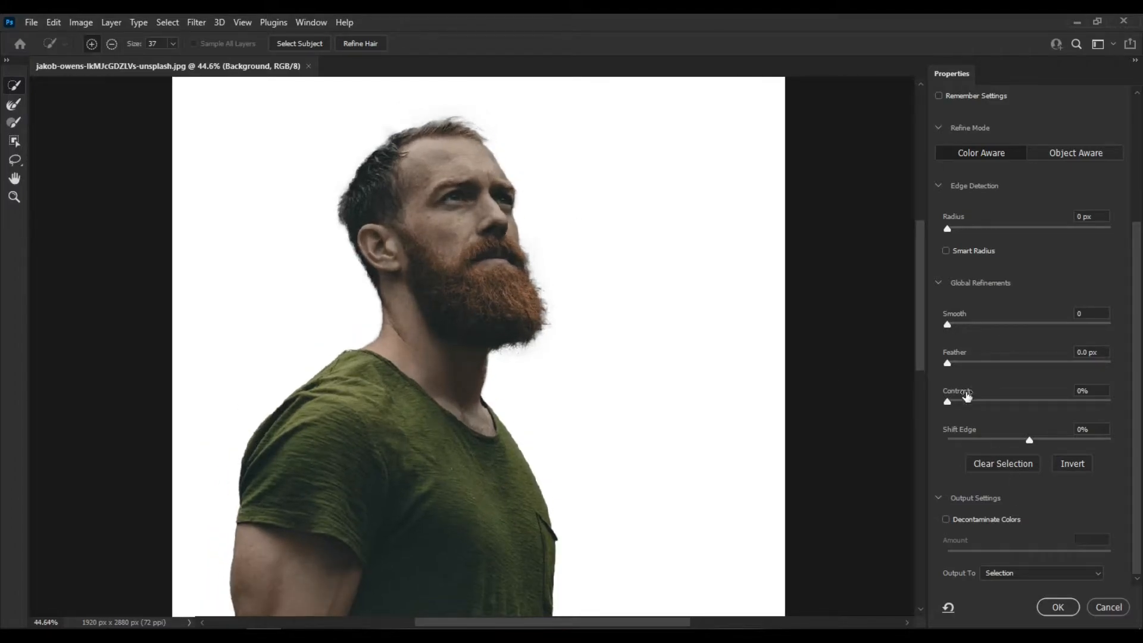
{"action": "left_click", "coordinate": [966, 402]}
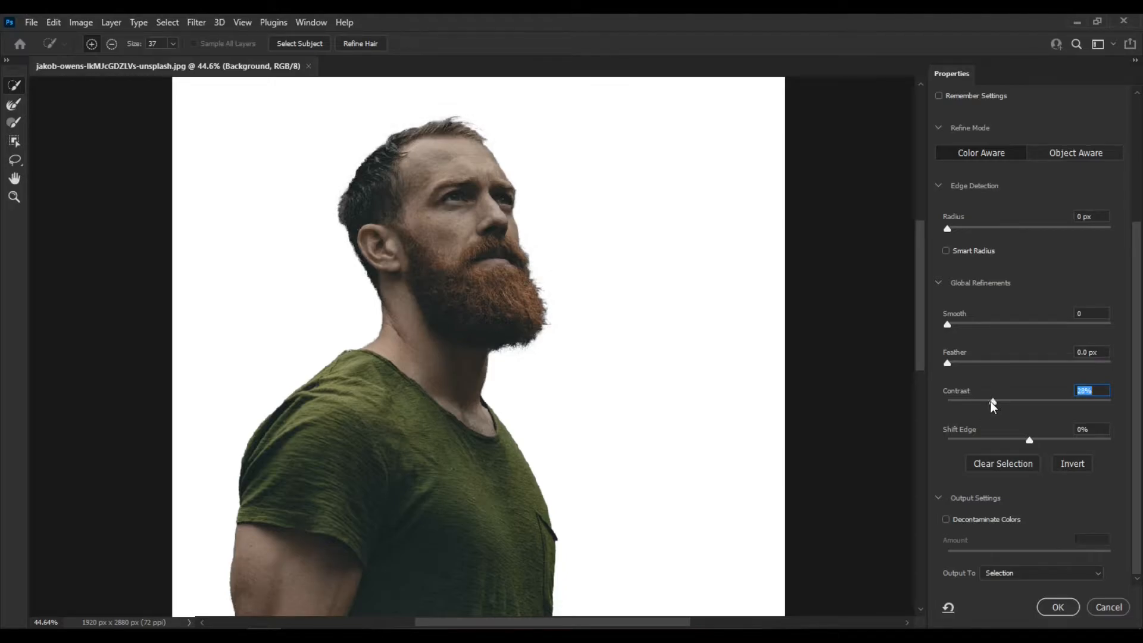
{"action": "mouse_move", "coordinate": [920, 338]}
{"action": "left_mouse_down"}
{"action": "mouse_move", "coordinate": [921, 524]}
{"action": "mouse_move", "coordinate": [923, 347]}
{"action": "left_mouse_up"}
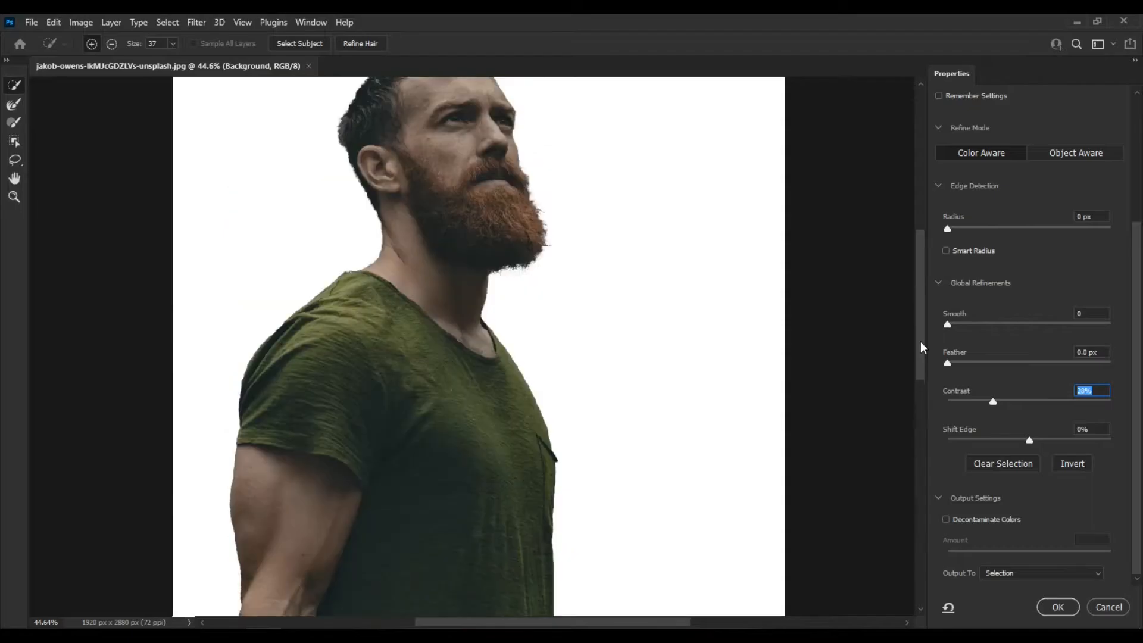
{"action": "scroll", "coordinate": [806, 344], "scroll_direction": "up", "scroll_amount": 3}
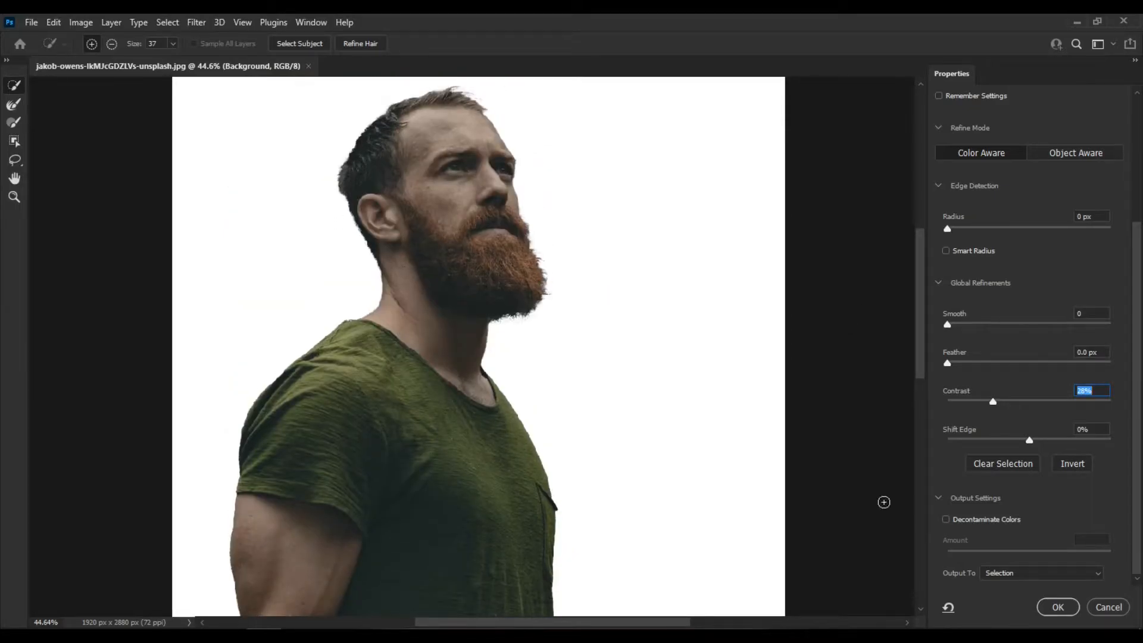
Step: Compare stronger and weaker edge Contrast values, and set the selection's Contrast to 16%
{"action": "left_click", "coordinate": [977, 398]}
{"action": "left_click", "coordinate": [1025, 402]}
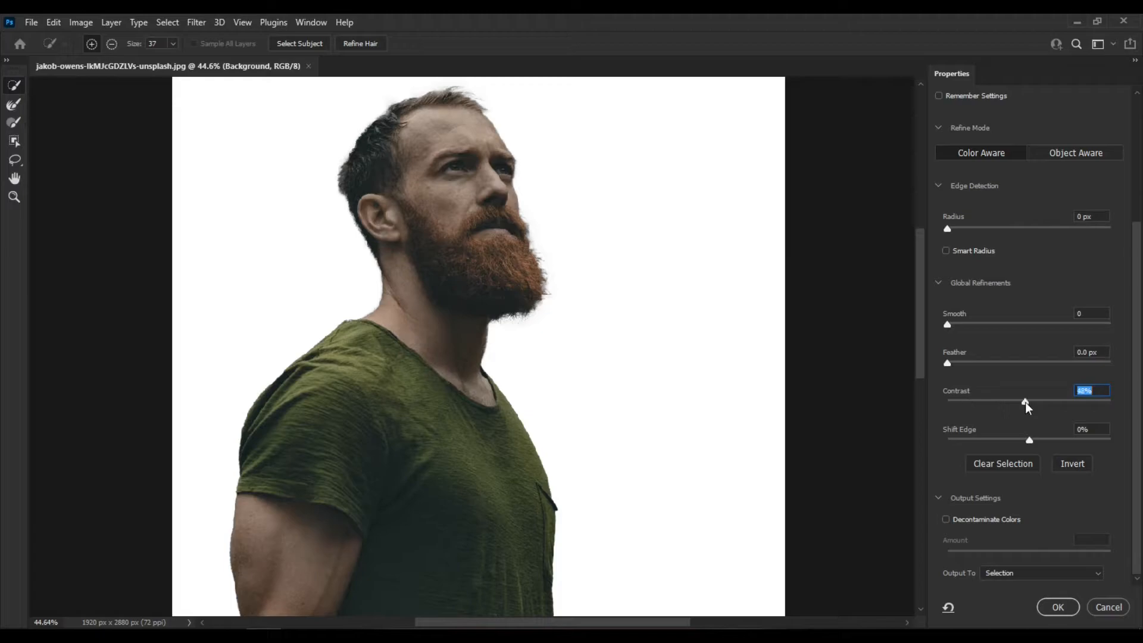
{"action": "left_click", "coordinate": [991, 401]}
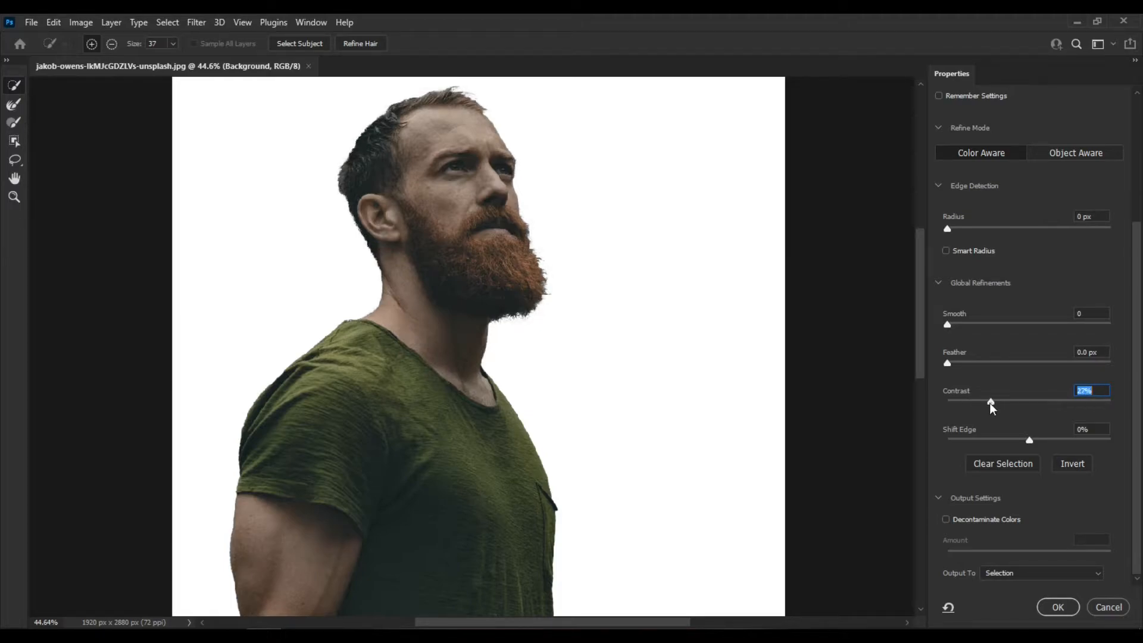
{"action": "left_click_drag", "start_coordinate": [973, 404], "coordinate": [963, 403]}
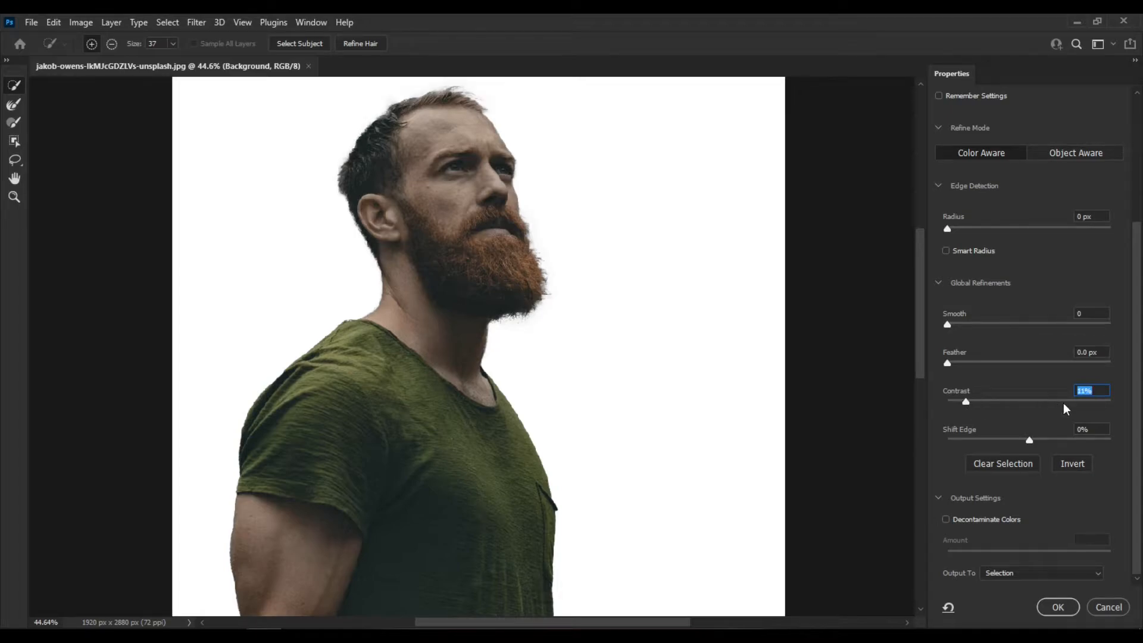
{"action": "type", "text": "16"}
Step: Output the refined selection as New Layer with Layer Mask and apply it
{"action": "left_click", "coordinate": [1021, 576]}
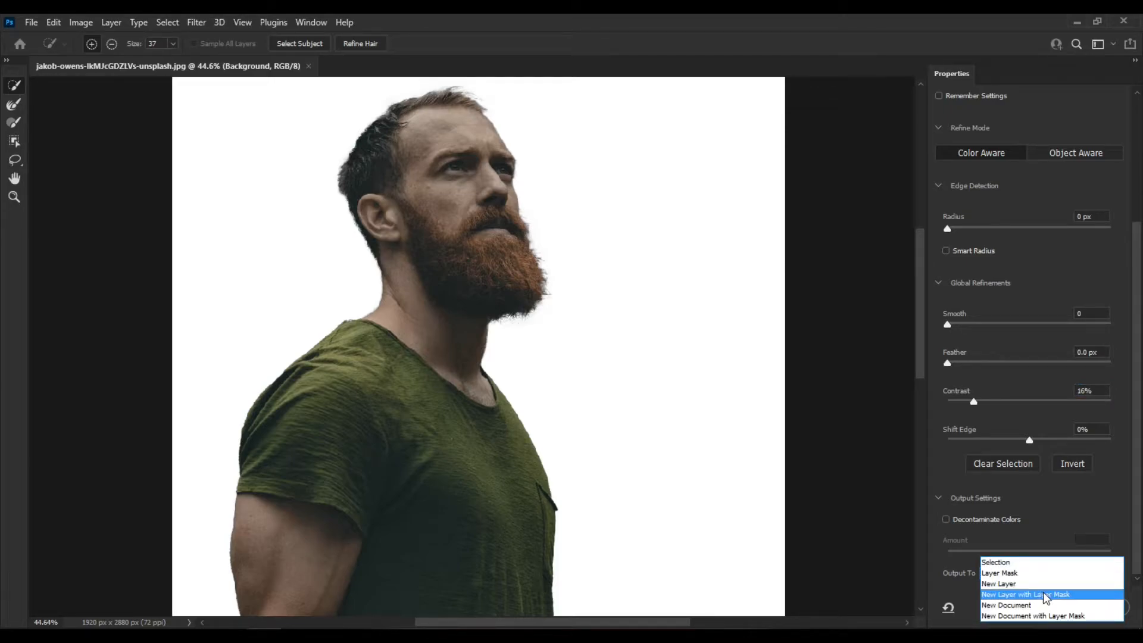
{"action": "left_click", "coordinate": [1035, 594]}
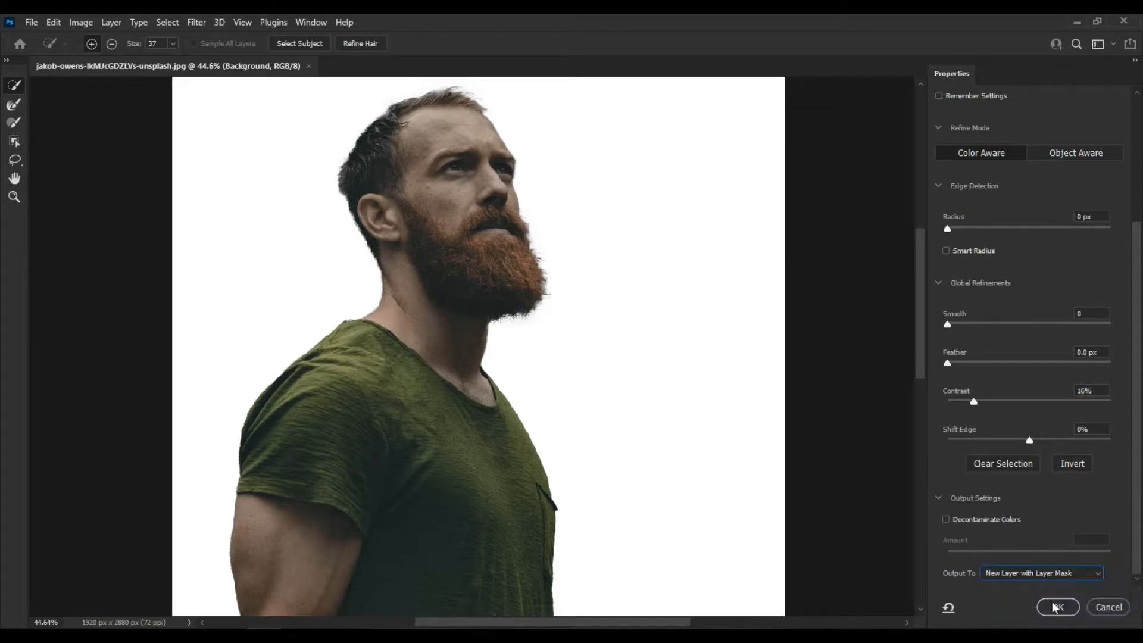
{"action": "left_click", "coordinate": [1066, 612]}
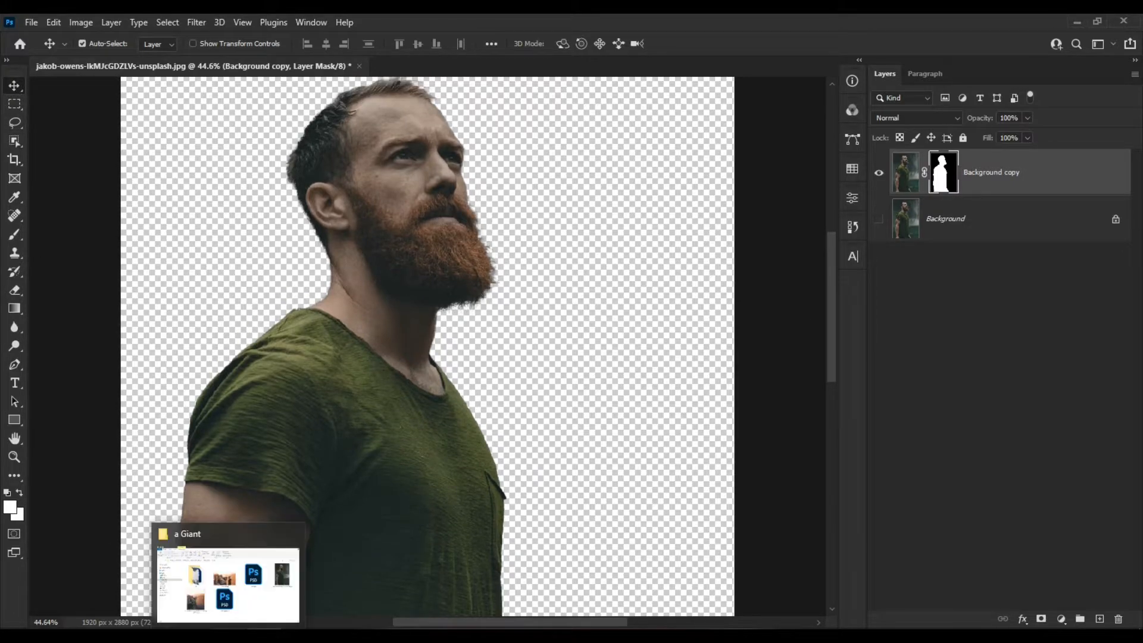
Step: Open the cliff landscape JPEG from the "a Giant" folder in Photoshop as a separate document
{"action": "left_click", "coordinate": [229, 637]}
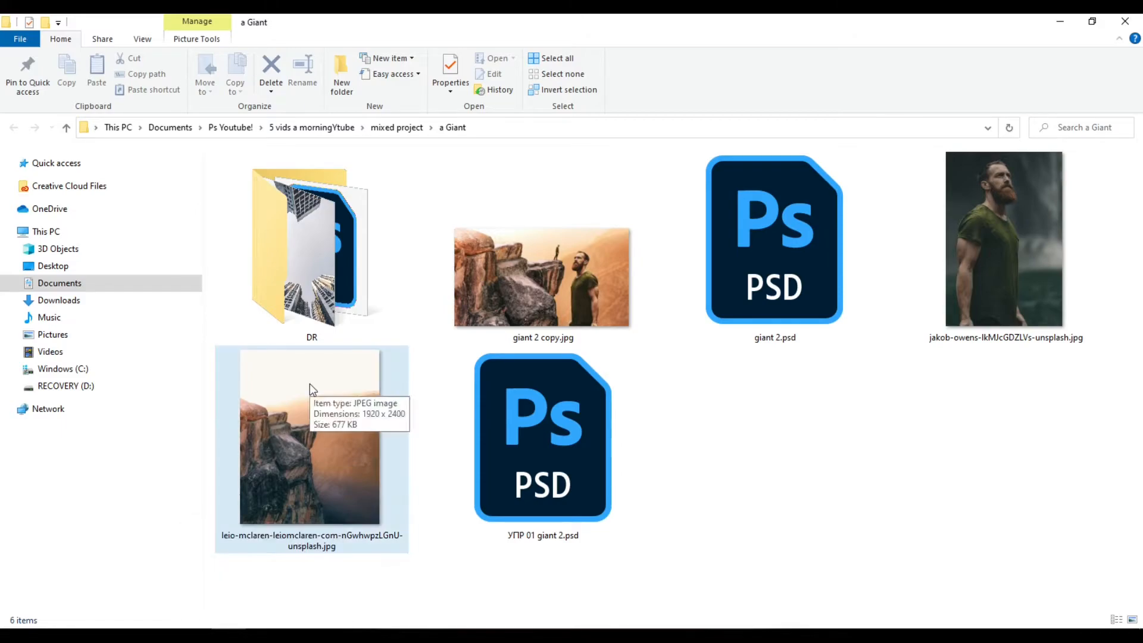
{"action": "left_click_drag", "start_coordinate": [307, 384], "coordinate": [470, 62]}
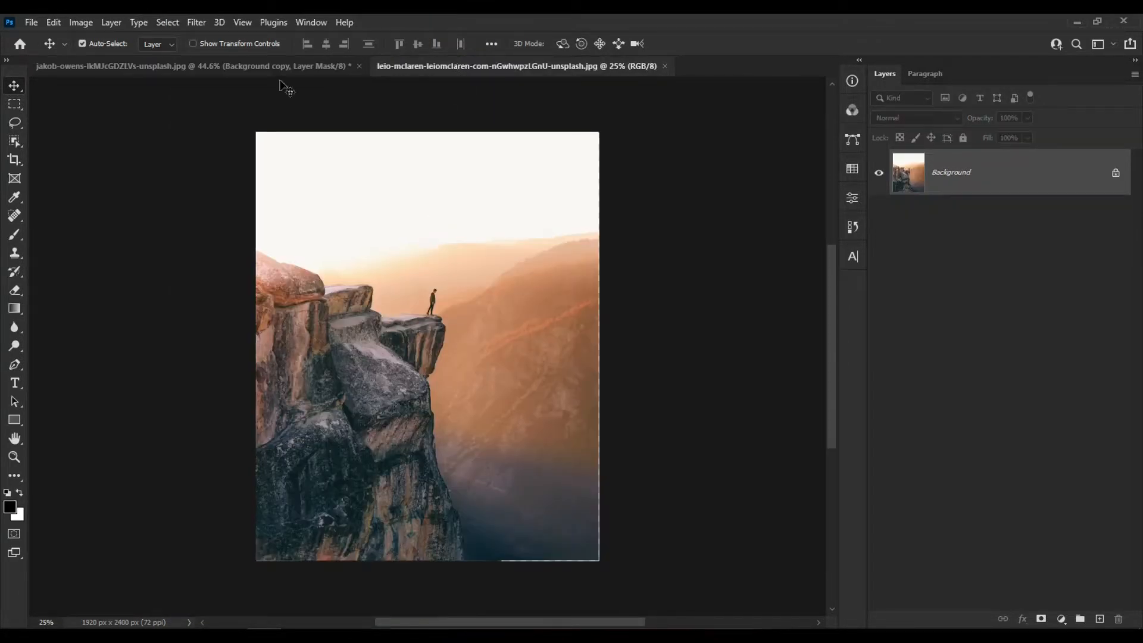
Step: Copy the masked man layer from the portrait into the cliff landscape document and close the portrait document
{"action": "left_click", "coordinate": [245, 71]}
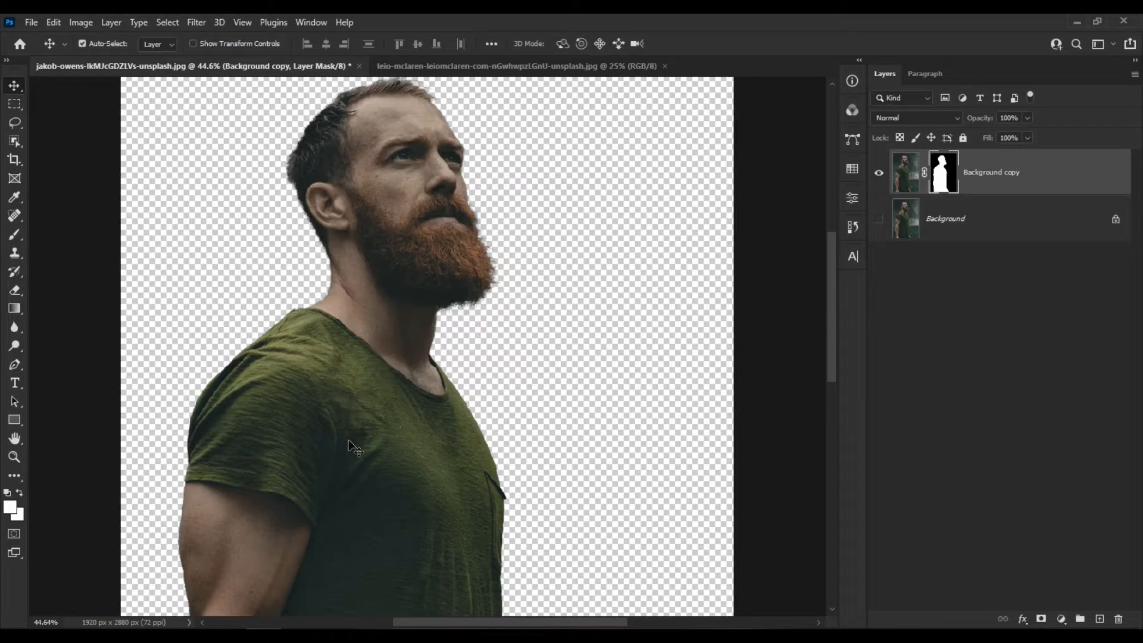
{"action": "scroll", "coordinate": [362, 429], "scroll_direction": "down", "scroll_amount": 10}
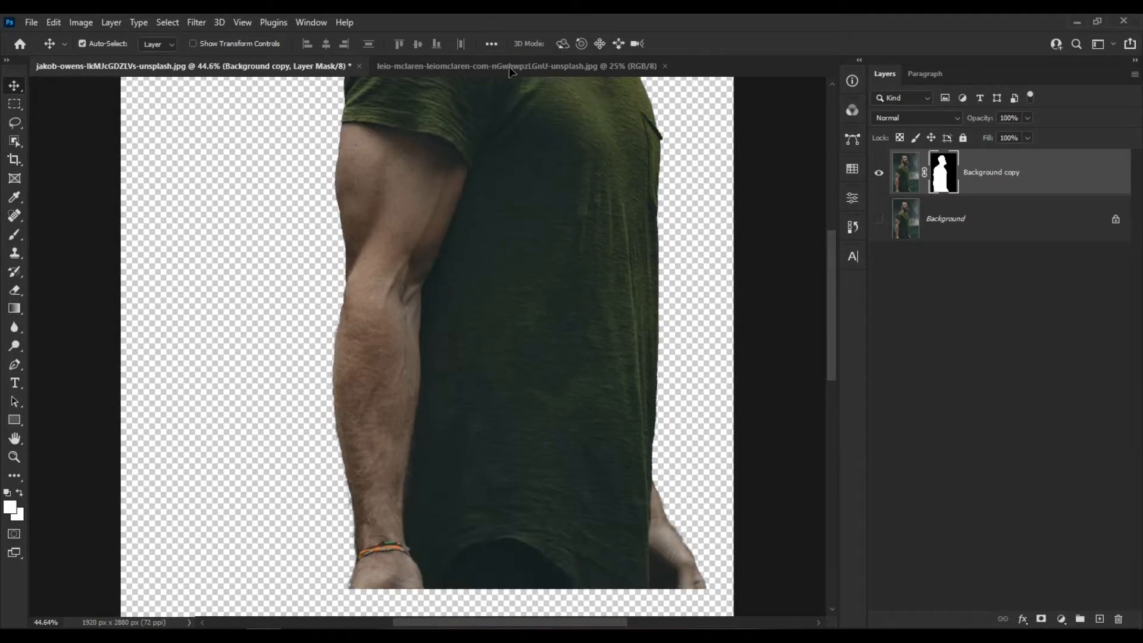
{"action": "left_click", "coordinate": [509, 66]}
{"action": "left_click_drag", "start_coordinate": [440, 423], "coordinate": [506, 497]}
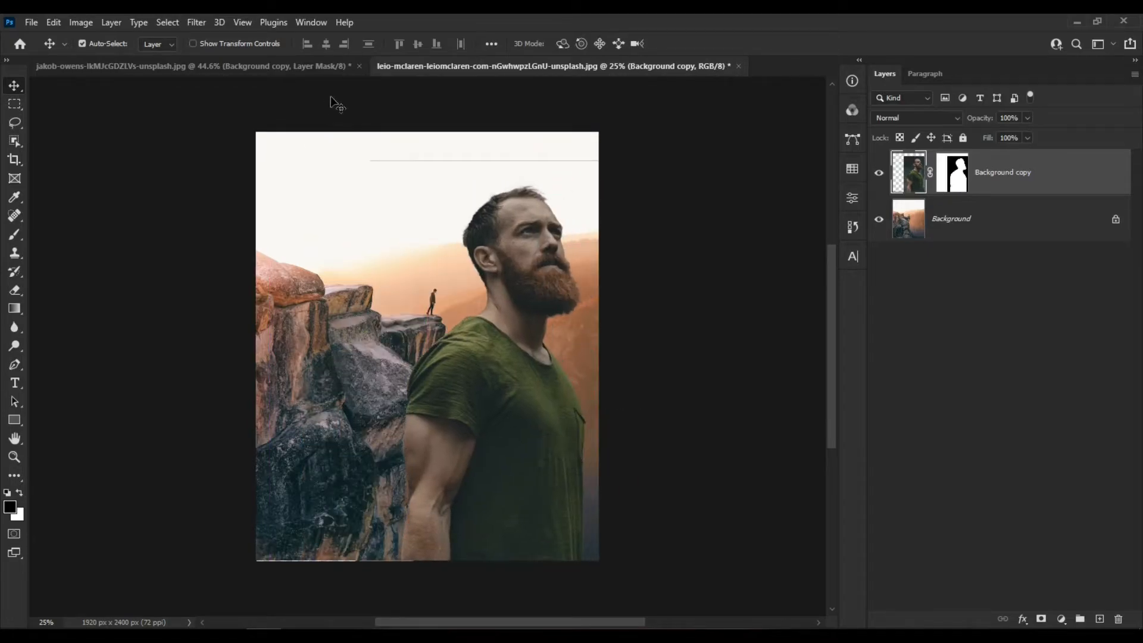
{"action": "left_click", "coordinate": [359, 65]}
{"action": "left_click", "coordinate": [582, 254]}
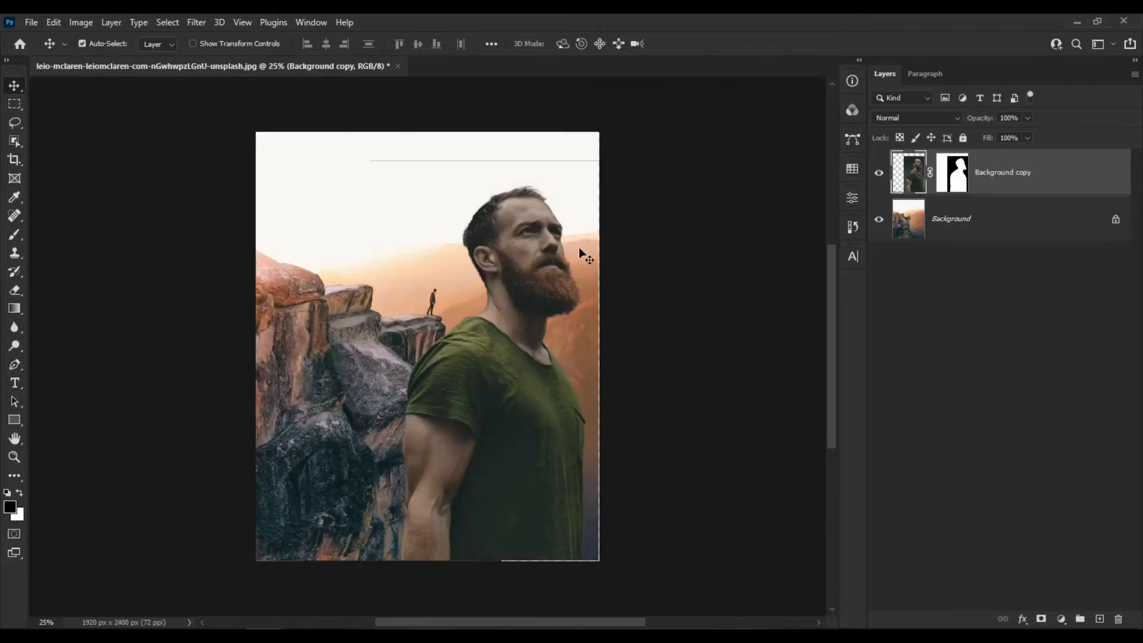
Step: Shift the man toward the cliff and scale him down to about 55.8%, placing him over the valley
{"action": "left_click_drag", "start_coordinate": [539, 374], "coordinate": [513, 390]}
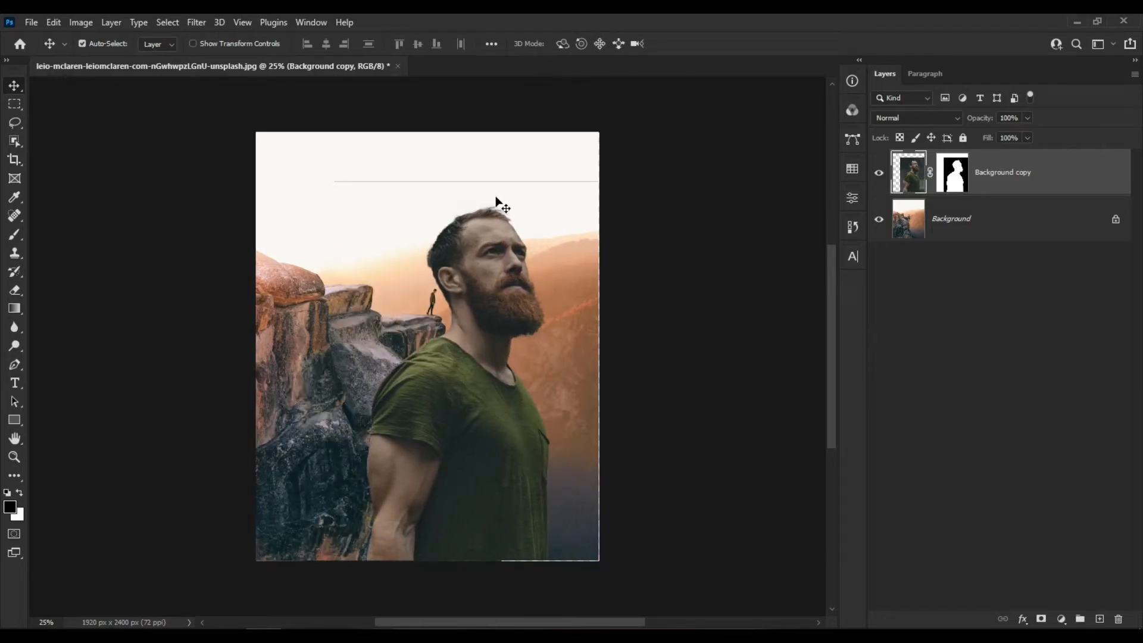
{"action": "mouse_move", "coordinate": [434, 418]}
{"action": "left_mouse_down"}
{"action": "mouse_move", "coordinate": [390, 431]}
{"action": "mouse_move", "coordinate": [442, 422]}
{"action": "left_mouse_up"}
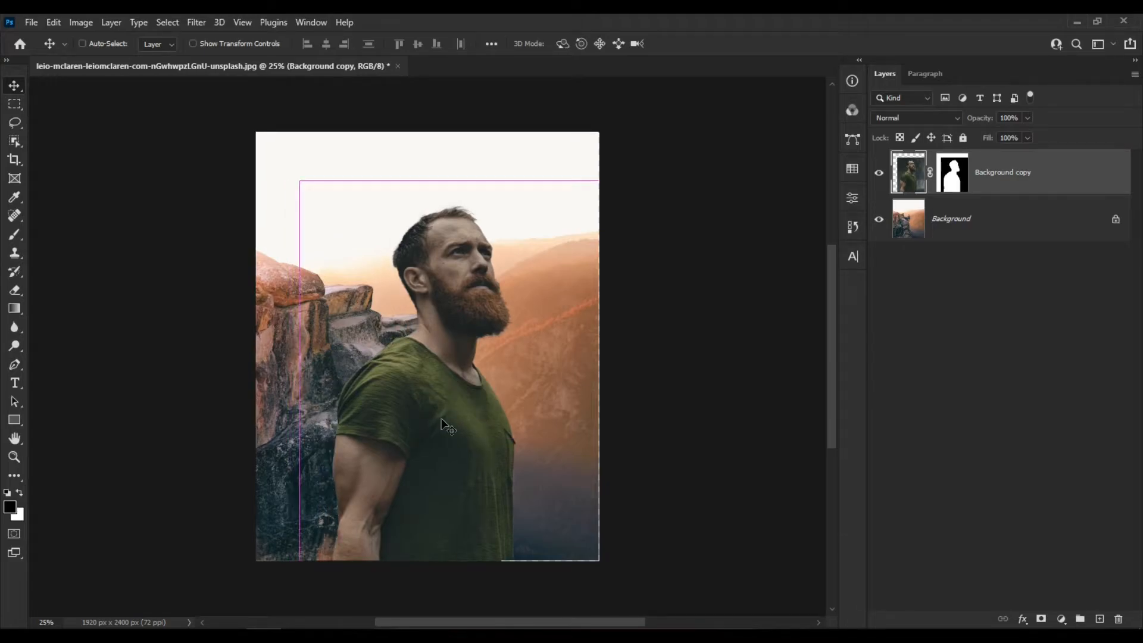
{"action": "key", "text": "ctrl+t"}
{"action": "left_click_drag", "start_coordinate": [300, 177], "coordinate": [381, 305]}
{"action": "left_click_drag", "start_coordinate": [441, 478], "coordinate": [487, 433]}
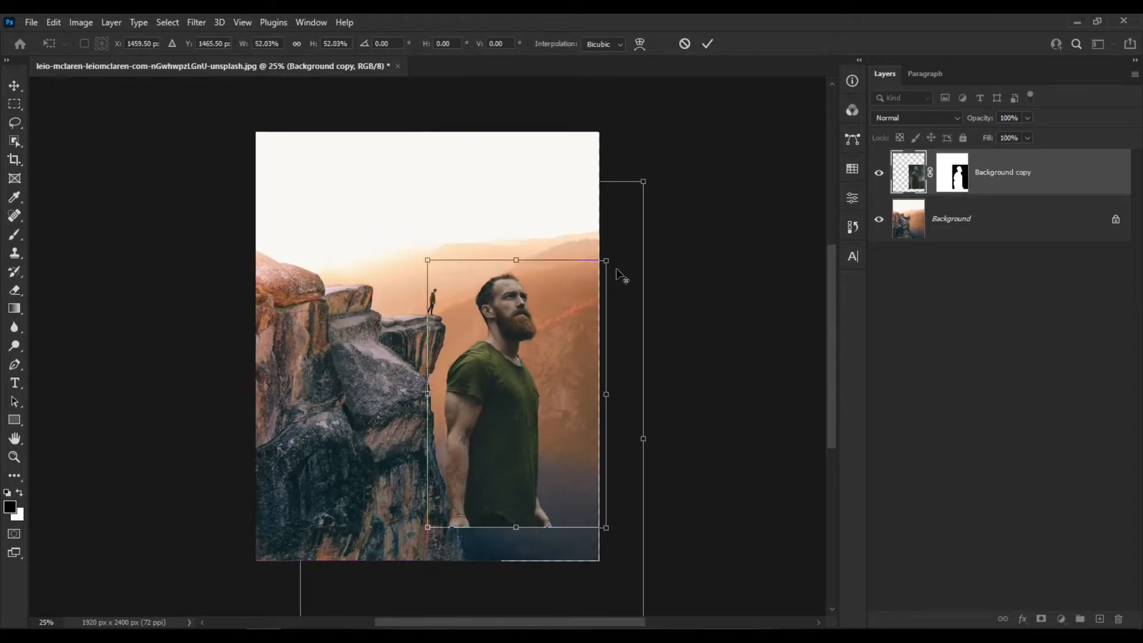
{"action": "left_click_drag", "start_coordinate": [605, 263], "coordinate": [613, 250]}
{"action": "mouse_move", "coordinate": [475, 381]}
{"action": "left_mouse_down"}
{"action": "mouse_move", "coordinate": [480, 399]}
{"action": "mouse_move", "coordinate": [474, 392]}
{"action": "left_mouse_up"}
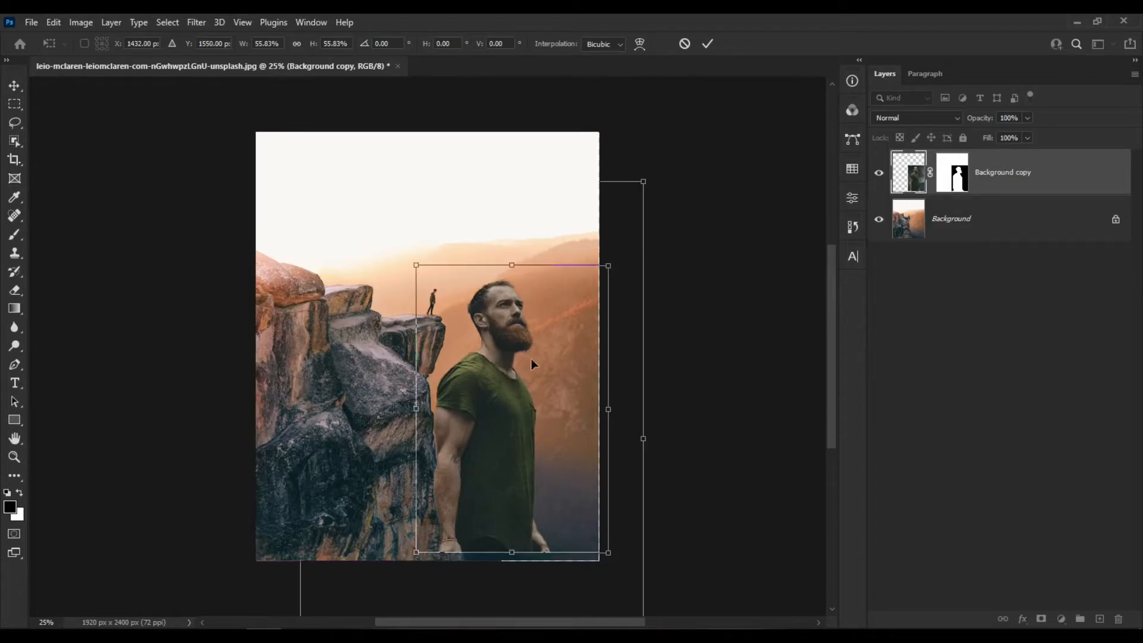
Step: Flip the man horizontally so he faces the cliff, and position him below and beside the small figure's ledge
{"action": "right_click", "coordinate": [503, 411]}
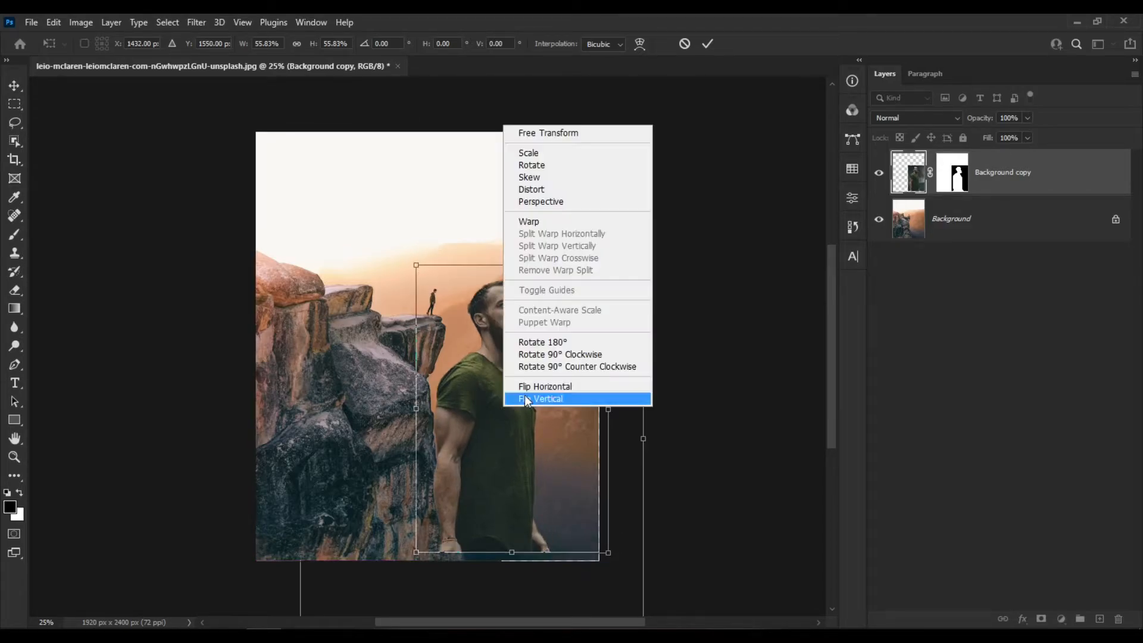
{"action": "left_click", "coordinate": [570, 384]}
{"action": "left_click_drag", "start_coordinate": [522, 426], "coordinate": [493, 434]}
{"action": "left_click_drag", "start_coordinate": [450, 312], "coordinate": [451, 367]}
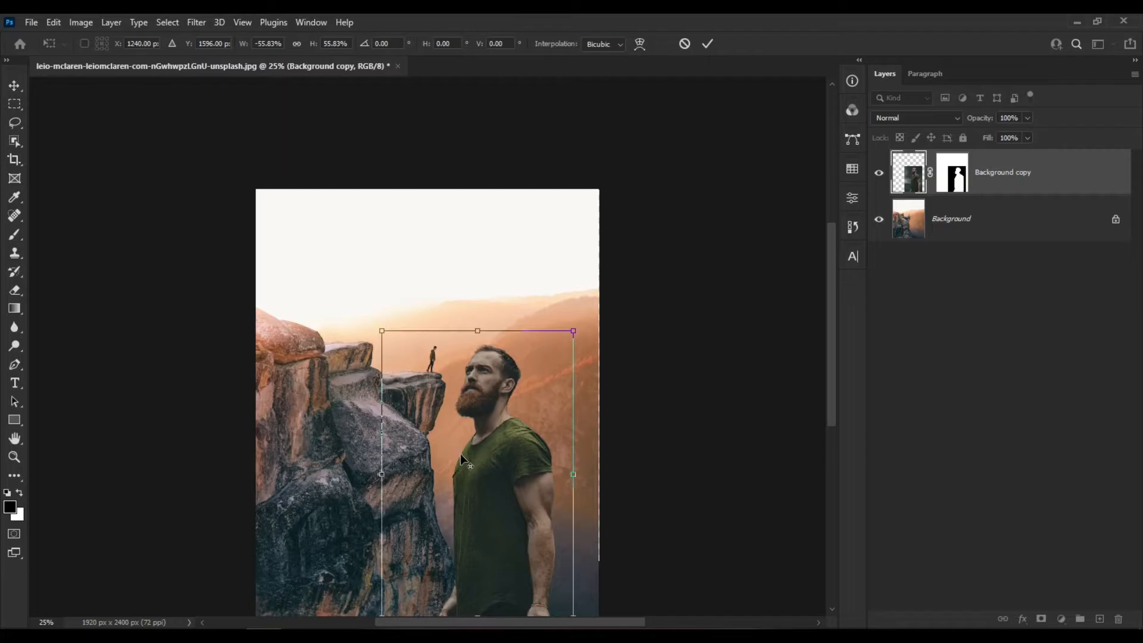
{"action": "scroll", "coordinate": [463, 456], "scroll_direction": "up", "scroll_amount": 8}
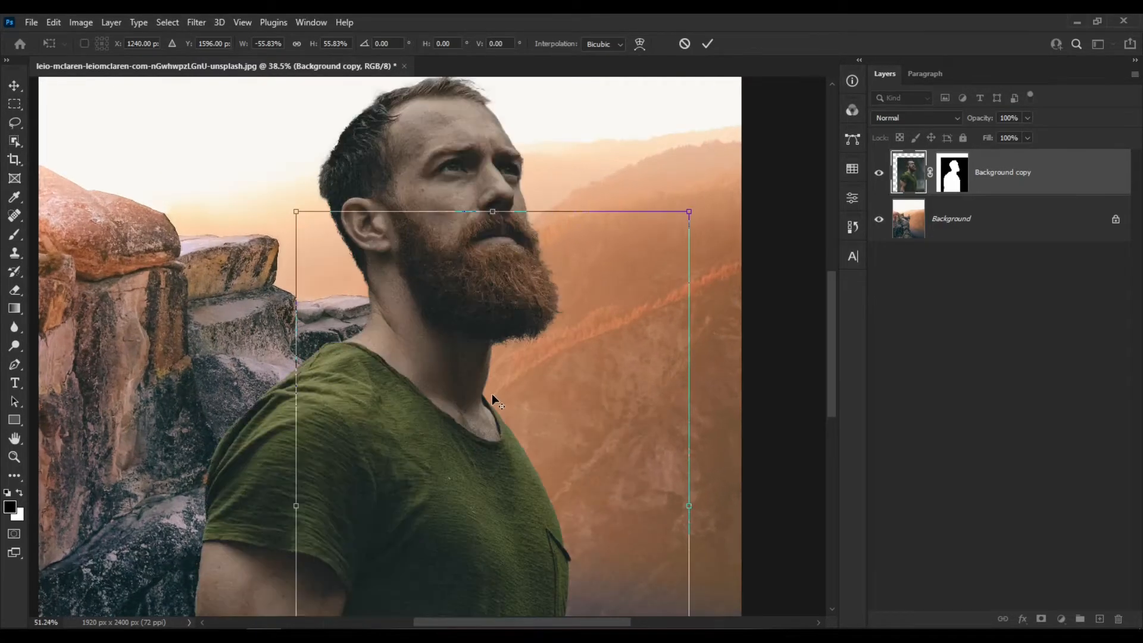
{"action": "scroll", "coordinate": [492, 395], "scroll_direction": "up", "scroll_amount": 1}
{"action": "left_click_drag", "start_coordinate": [491, 359], "coordinate": [495, 391]}
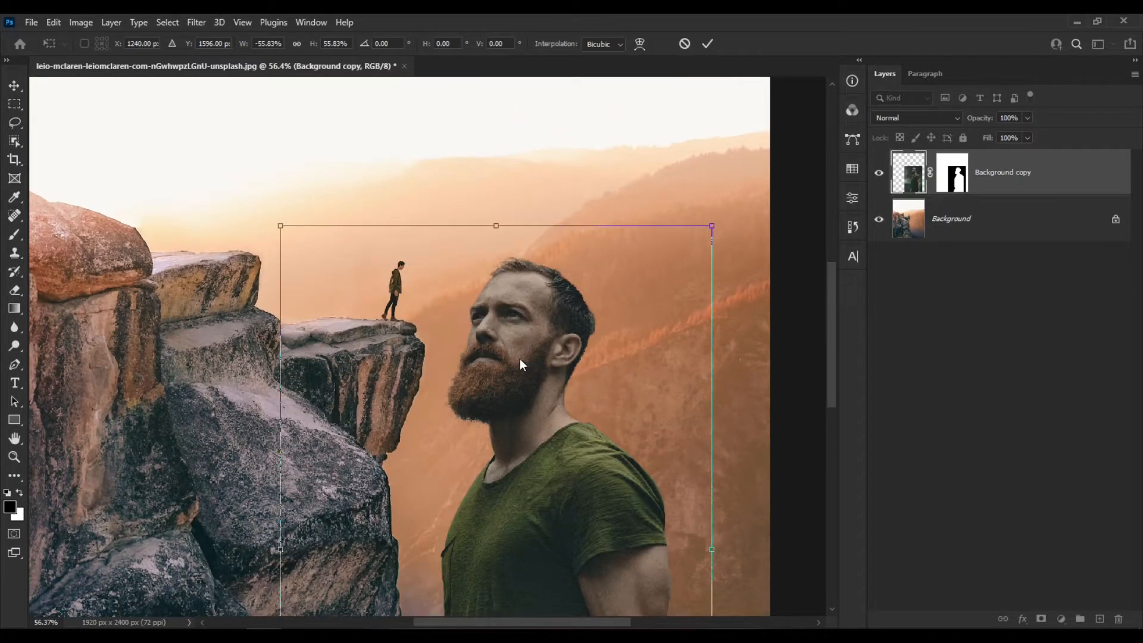
{"action": "left_click_drag", "start_coordinate": [559, 361], "coordinate": [541, 413]}
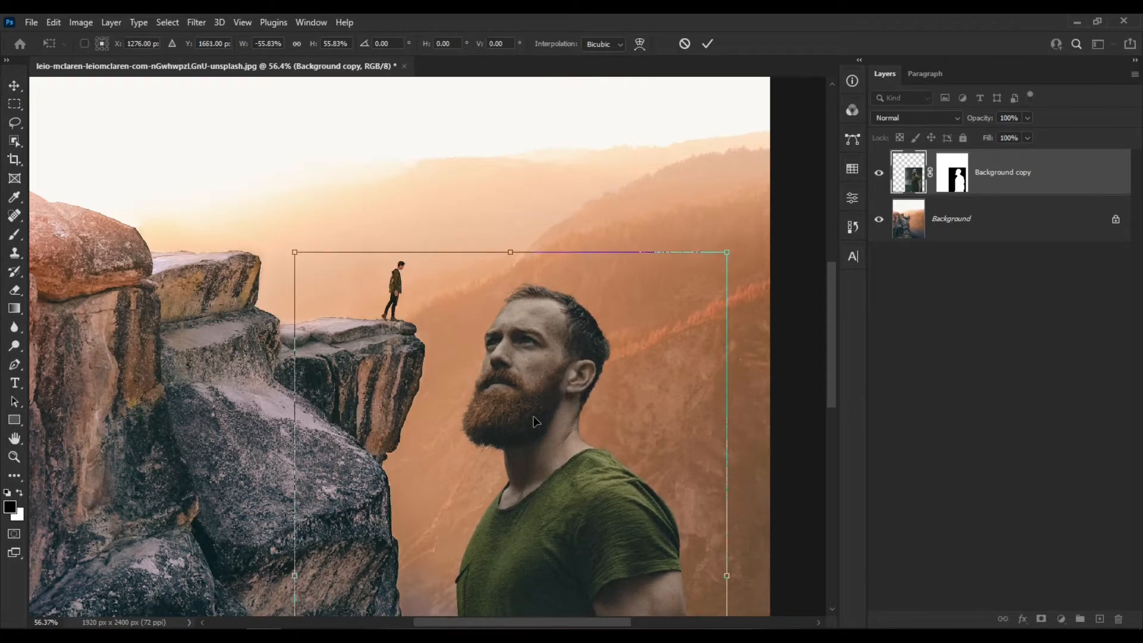
{"action": "scroll", "coordinate": [581, 389], "scroll_direction": "down", "scroll_amount": 3}
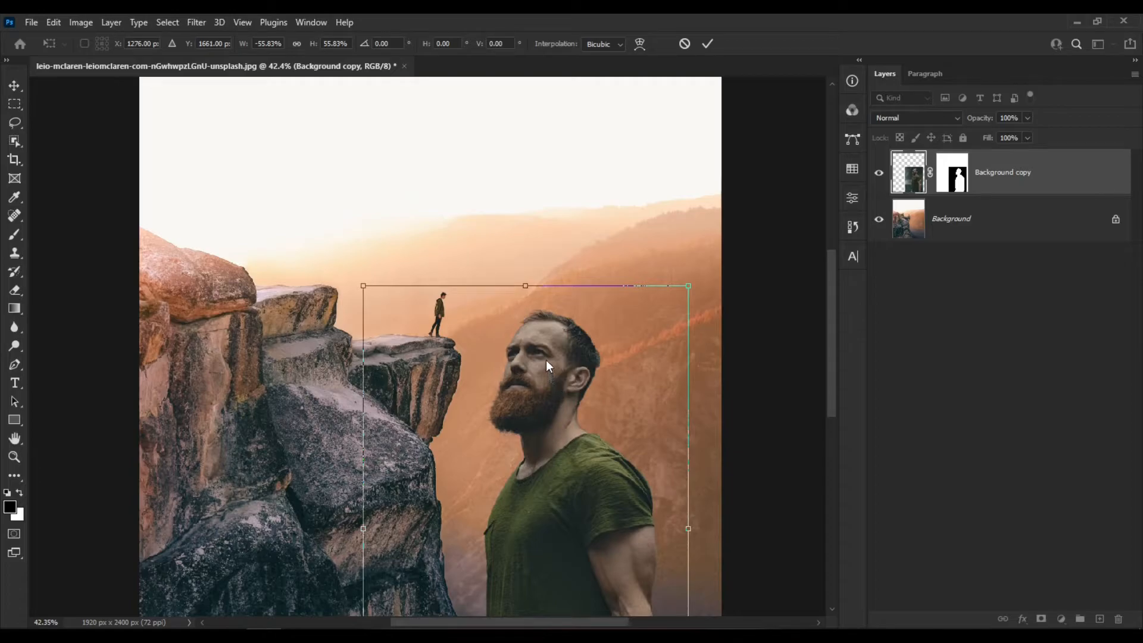
Step: Scale the man down to about 45.8%, raise him next to the ledge and apply the transformation
{"action": "left_click_drag", "start_coordinate": [689, 287], "coordinate": [659, 329]}
{"action": "left_click_drag", "start_coordinate": [538, 511], "coordinate": [556, 469]}
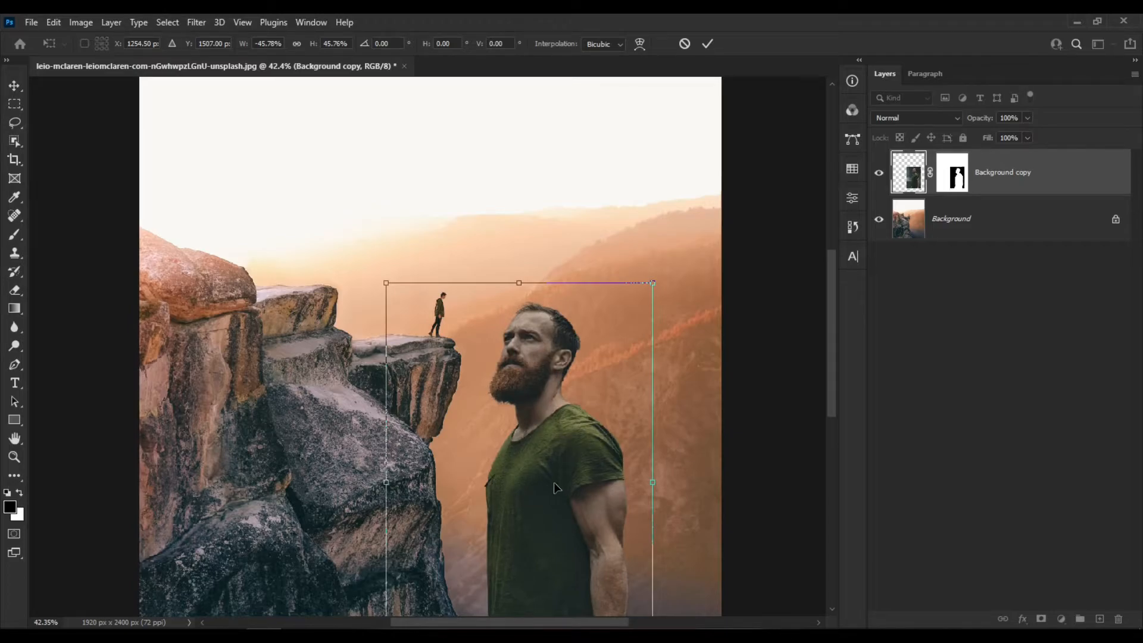
{"action": "left_click", "coordinate": [708, 43]}
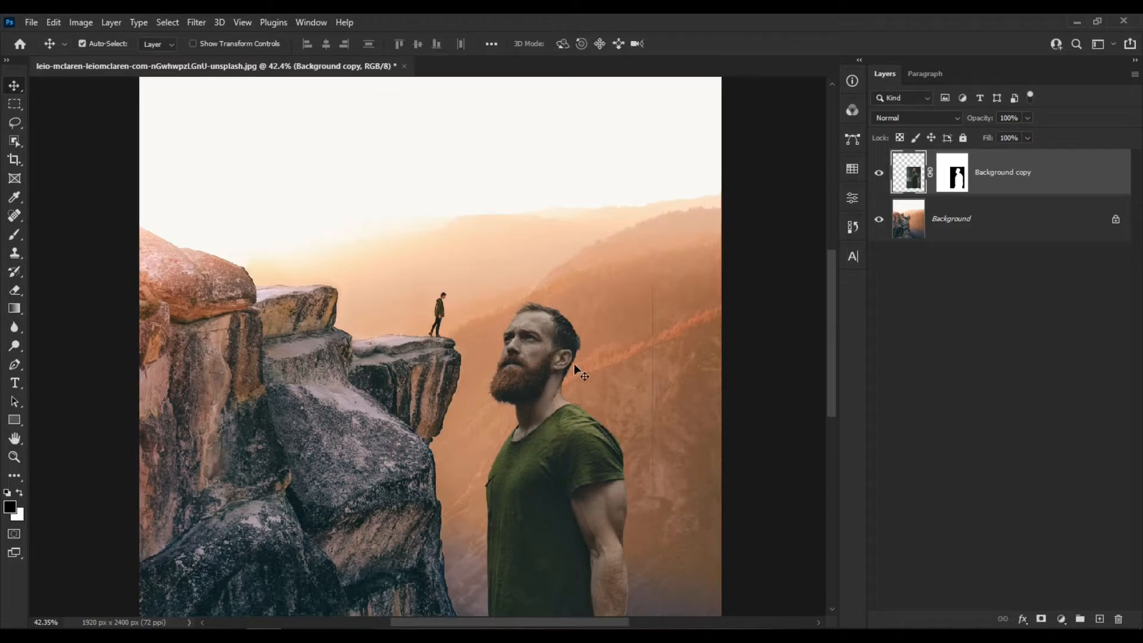
Step: Load the man's layer mask as a selection to examine its outline, and deselect it
{"action": "scroll", "coordinate": [573, 376], "scroll_direction": "up", "scroll_amount": 1}
{"action": "scroll", "coordinate": [573, 380], "scroll_direction": "up", "scroll_amount": 1}
{"action": "scroll", "coordinate": [588, 376], "scroll_direction": "down", "scroll_amount": 3}
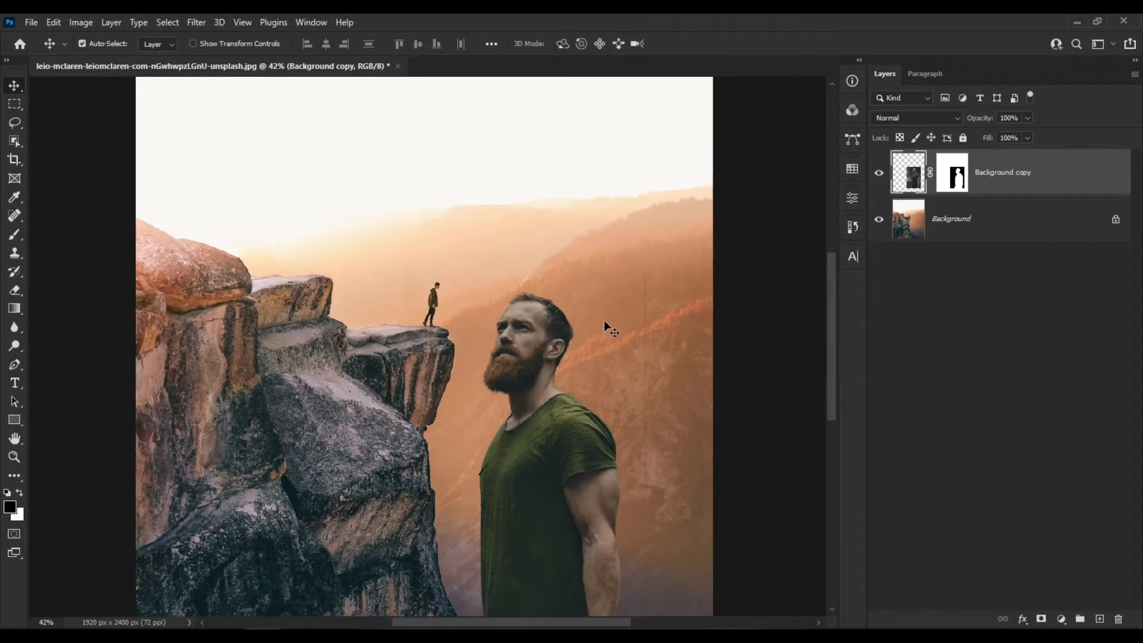
{"action": "scroll", "coordinate": [654, 334], "scroll_direction": "down", "scroll_amount": 2}
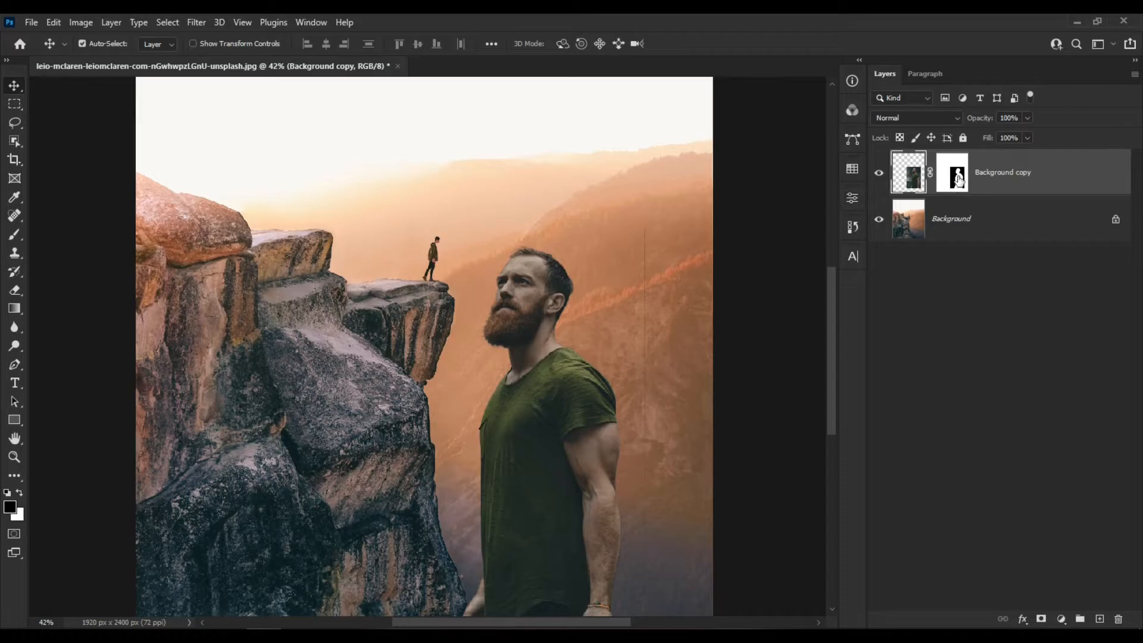
{"action": "left_click", "coordinate": [957, 177], "text": "ctrl"}
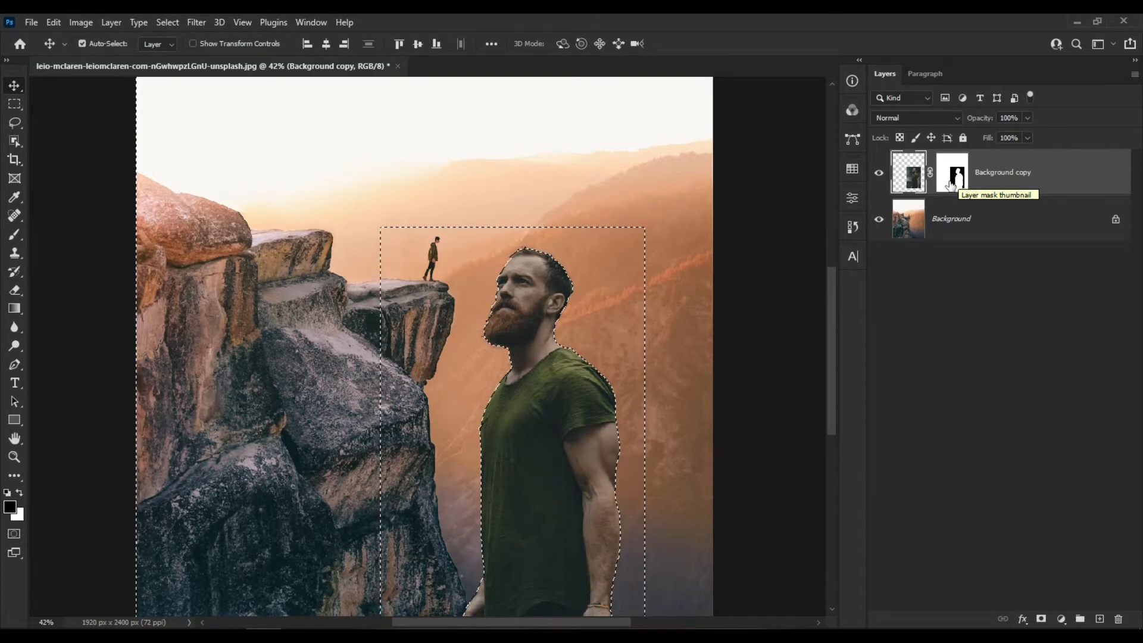
{"action": "key", "text": "ctrl+d"}
{"action": "scroll", "coordinate": [621, 266], "scroll_direction": "up", "scroll_amount": 5}
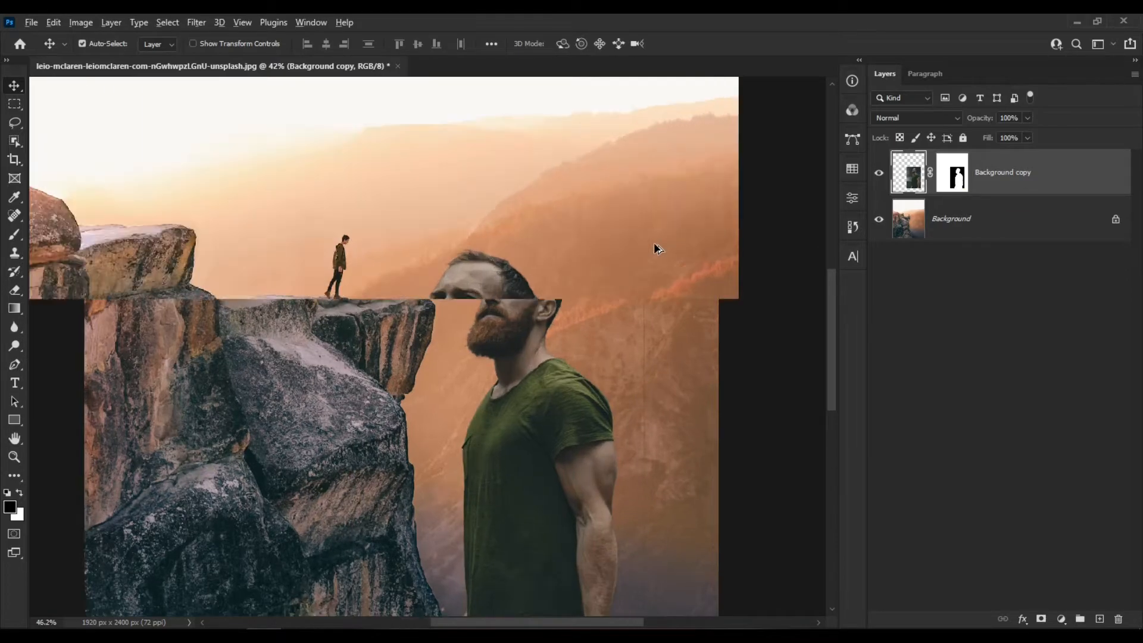
{"action": "scroll", "coordinate": [696, 549], "scroll_direction": "down", "scroll_amount": 5}
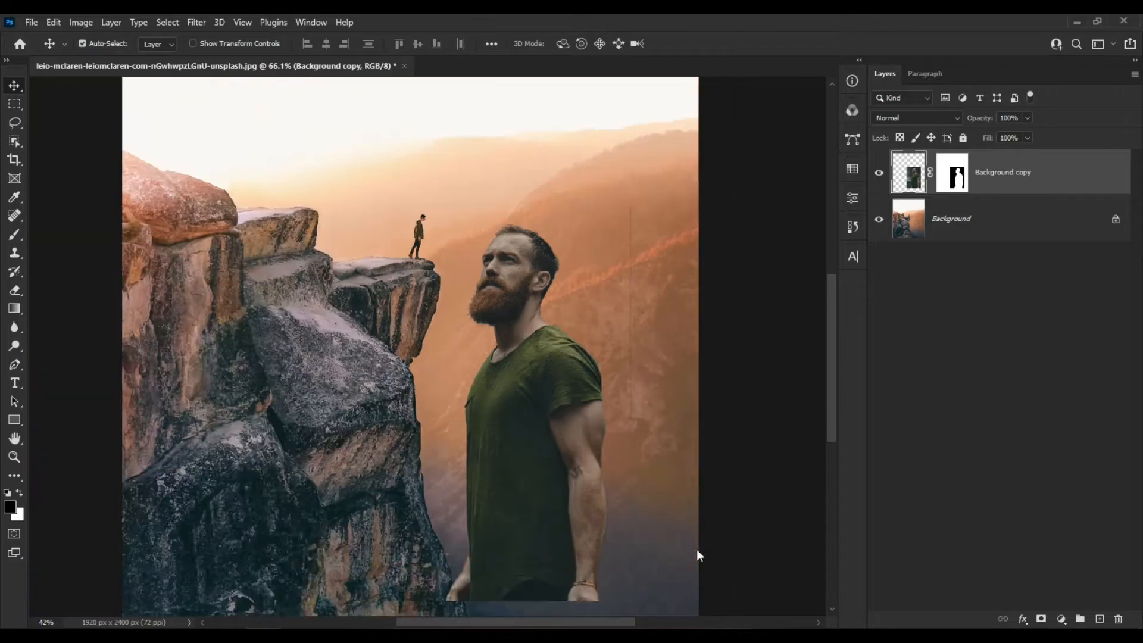
{"action": "scroll", "coordinate": [648, 518], "scroll_direction": "up", "scroll_amount": 2}
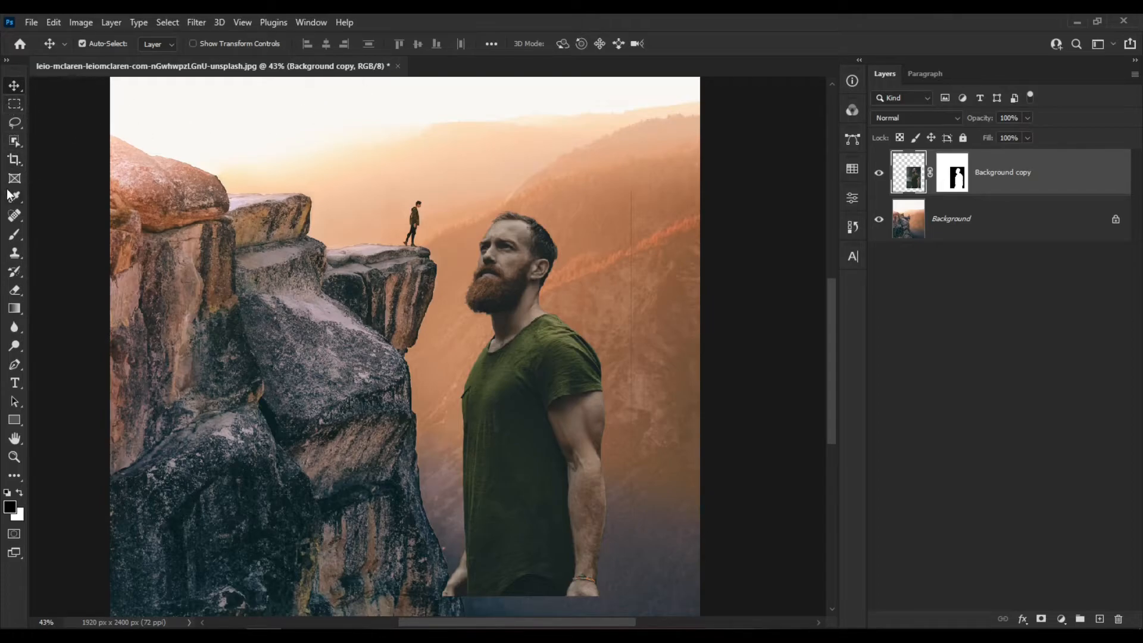
Step: Set up a round 136 px brush with 100% Hardness and target the man's layer mask
{"action": "key", "text": "b"}
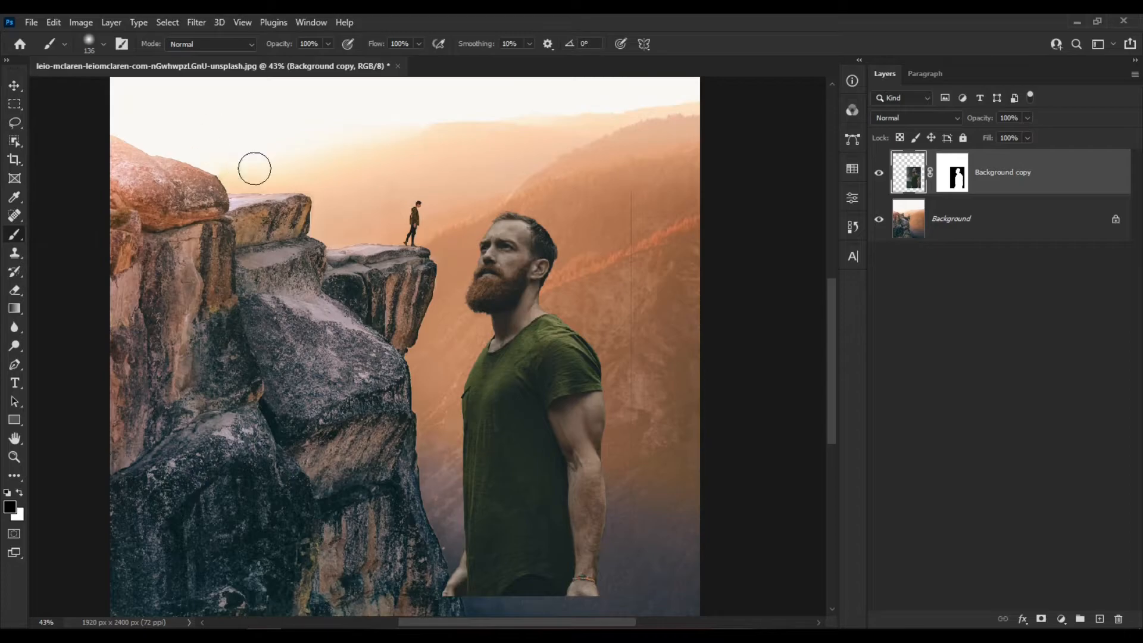
{"action": "right_click", "coordinate": [521, 291]}
{"action": "left_click_drag", "start_coordinate": [644, 363], "coordinate": [768, 272]}
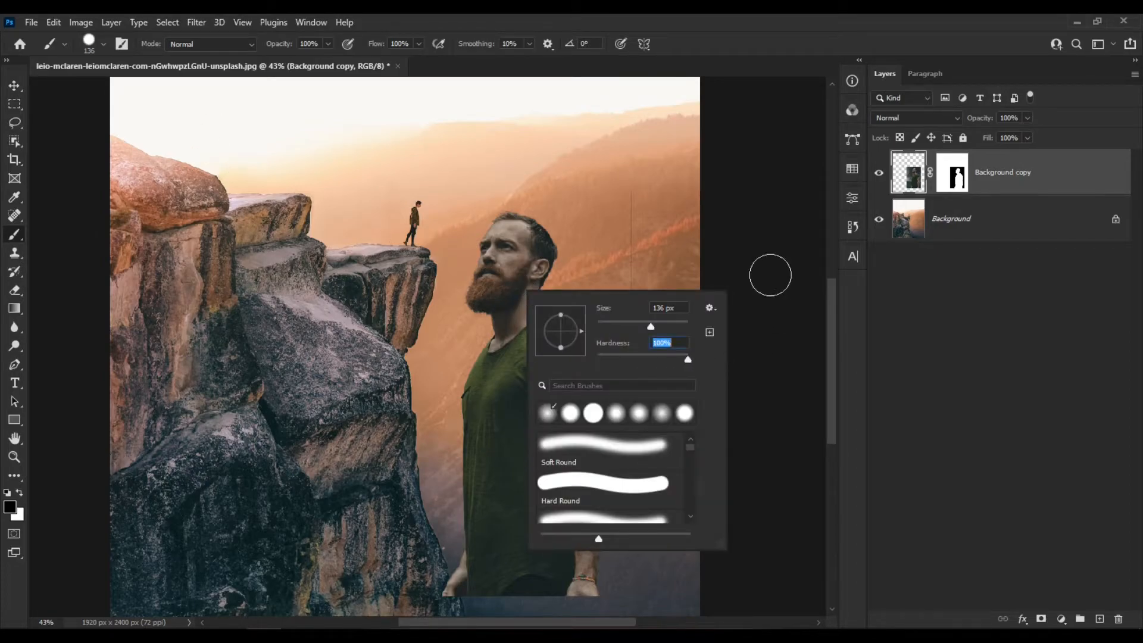
{"action": "left_click", "coordinate": [910, 32]}
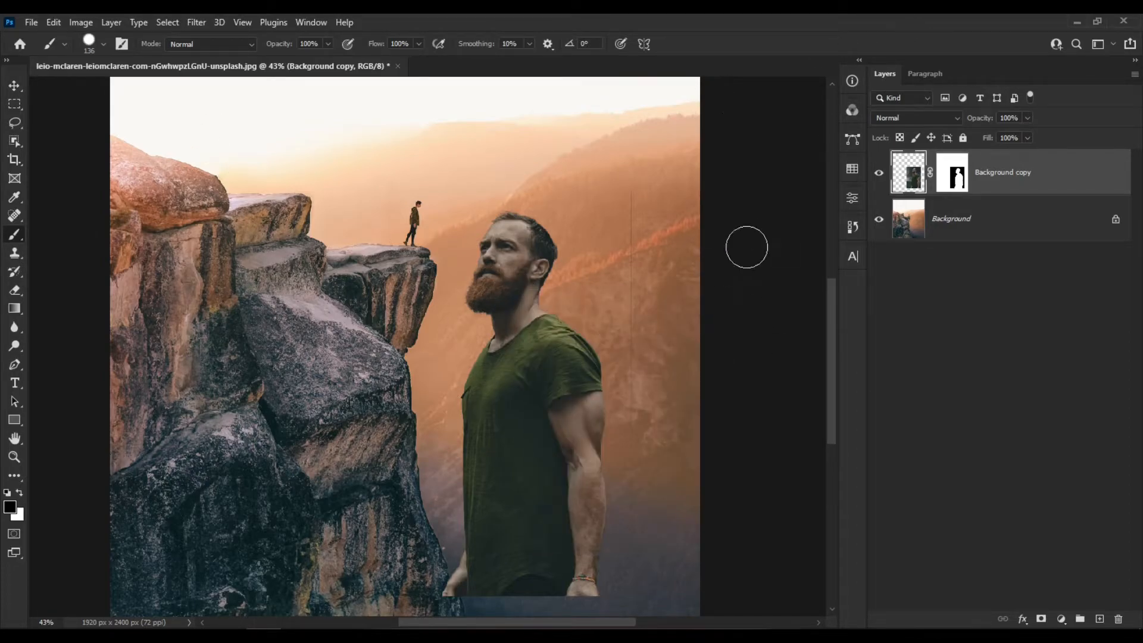
{"action": "left_click", "coordinate": [955, 179]}
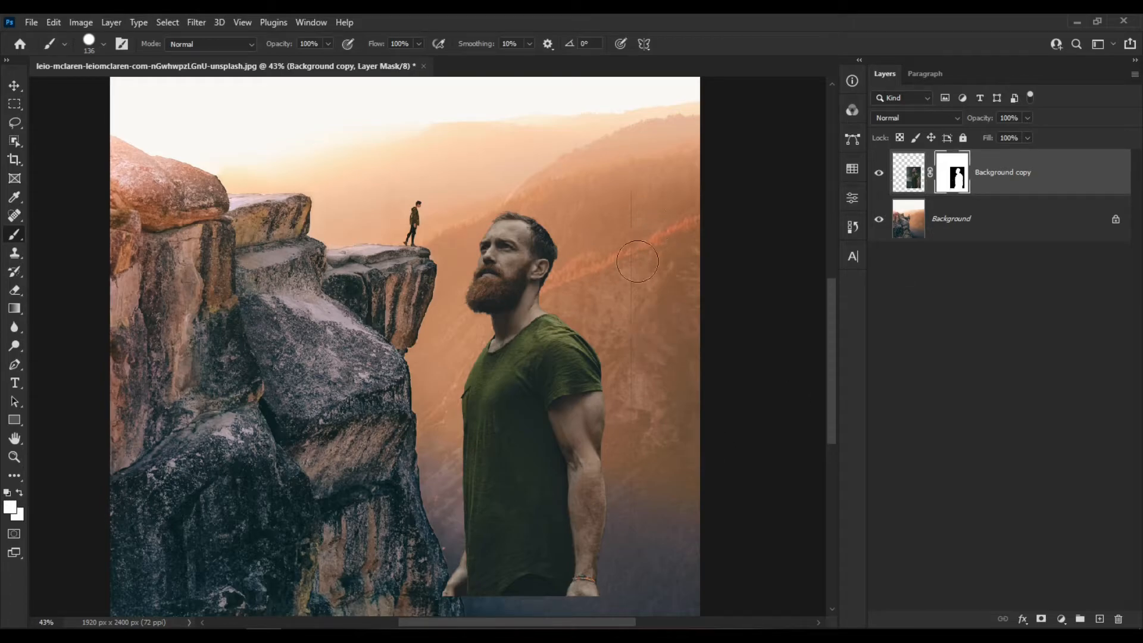
{"action": "scroll", "coordinate": [646, 256], "scroll_direction": "down", "scroll_amount": 2}
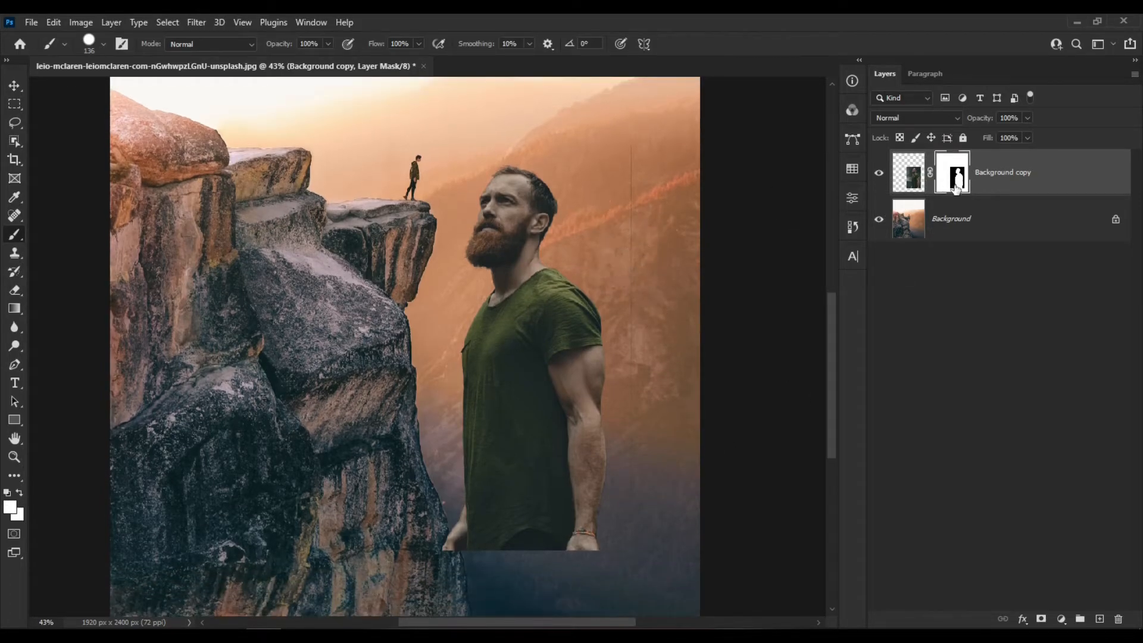
Step: Paint black on the layer mask along the thin vertical line behind the man's back to hide it
{"action": "left_click_drag", "start_coordinate": [639, 147], "coordinate": [651, 161]}
{"action": "key", "text": "x"}
{"action": "left_click_drag", "start_coordinate": [626, 152], "coordinate": [625, 256]}
{"action": "left_click_drag", "start_coordinate": [640, 308], "coordinate": [647, 406]}
{"action": "scroll", "coordinate": [577, 119], "scroll_direction": "up", "scroll_amount": 5}
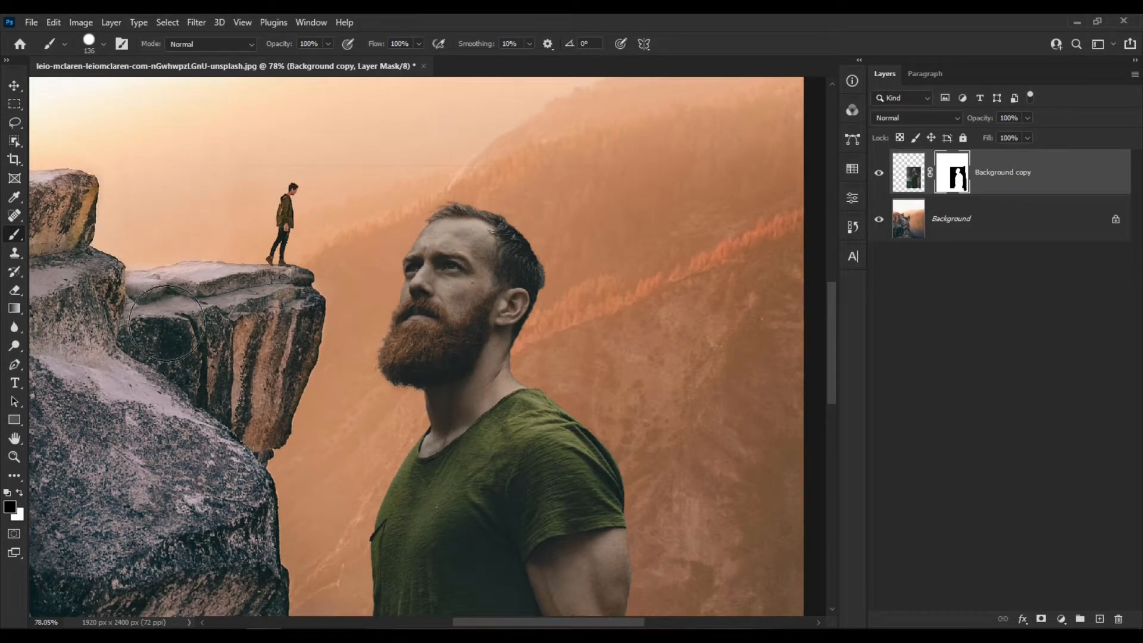
Step: Enlarge the brush to as much as 660 px and paint the mask black over the cliff in front of the man
{"action": "scroll", "coordinate": [167, 321], "scroll_direction": "down", "scroll_amount": 2}
{"action": "left_click_drag", "start_coordinate": [171, 341], "coordinate": [200, 340]}
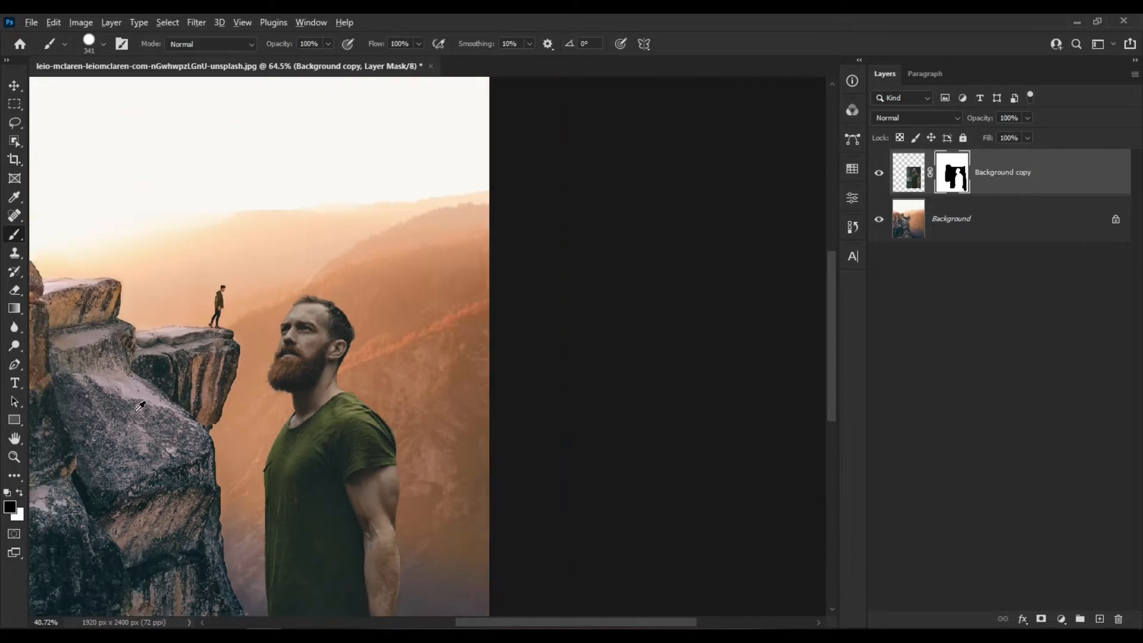
{"action": "scroll", "coordinate": [138, 401], "scroll_direction": "down", "scroll_amount": 4}
{"action": "mouse_move", "coordinate": [129, 409]}
{"action": "left_mouse_down"}
{"action": "mouse_move", "coordinate": [166, 411]}
{"action": "mouse_move", "coordinate": [151, 388]}
{"action": "left_mouse_up"}
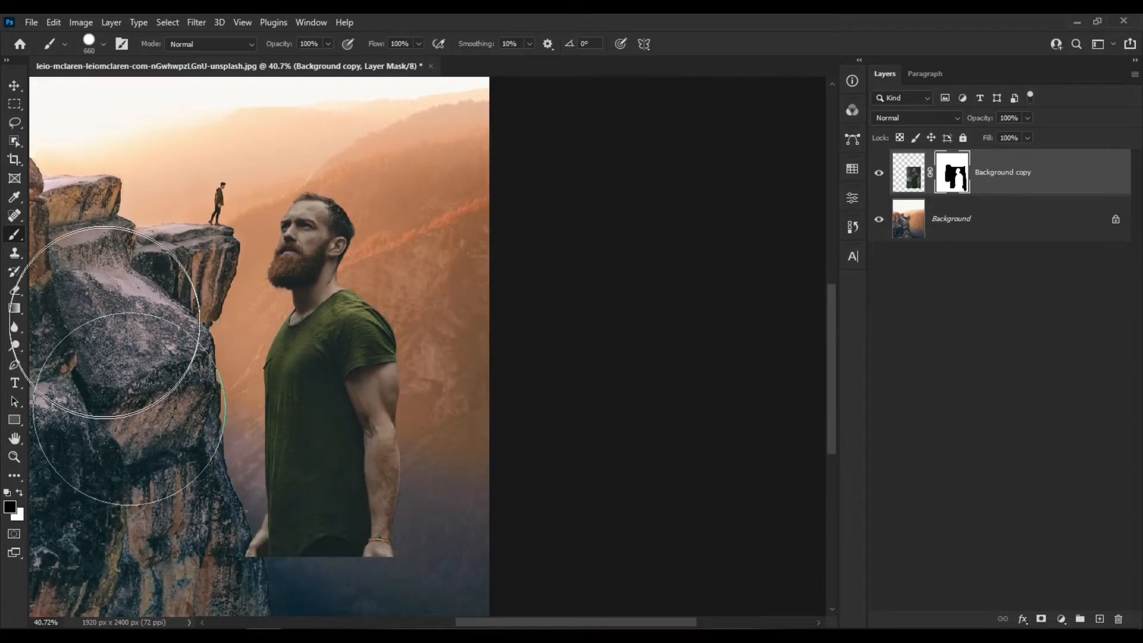
{"action": "left_click_drag", "start_coordinate": [72, 364], "coordinate": [94, 551]}
{"action": "scroll", "coordinate": [275, 148], "scroll_direction": "up", "scroll_amount": 1}
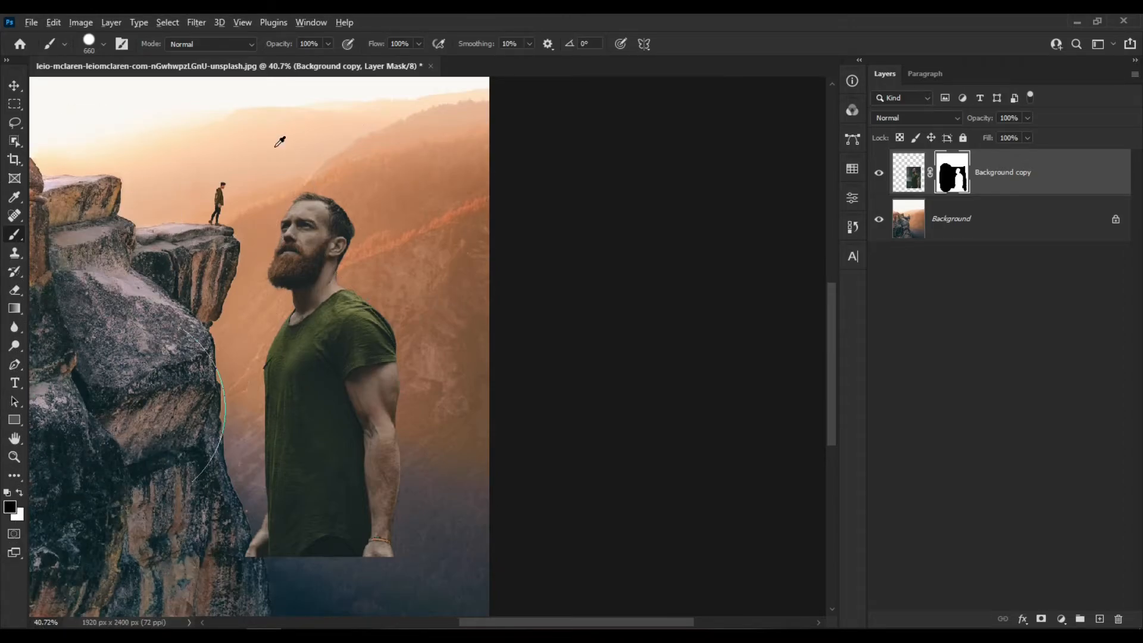
Step: Reduce the brush to 83 px and mask out the leftover line in the sky above the small figure
{"action": "scroll", "coordinate": [280, 141], "scroll_direction": "up", "scroll_amount": 2}
{"action": "scroll", "coordinate": [219, 138], "scroll_direction": "up", "scroll_amount": 1}
{"action": "mouse_move", "coordinate": [242, 146]}
{"action": "left_mouse_down"}
{"action": "mouse_move", "coordinate": [125, 156]}
{"action": "mouse_move", "coordinate": [120, 172]}
{"action": "left_mouse_up"}
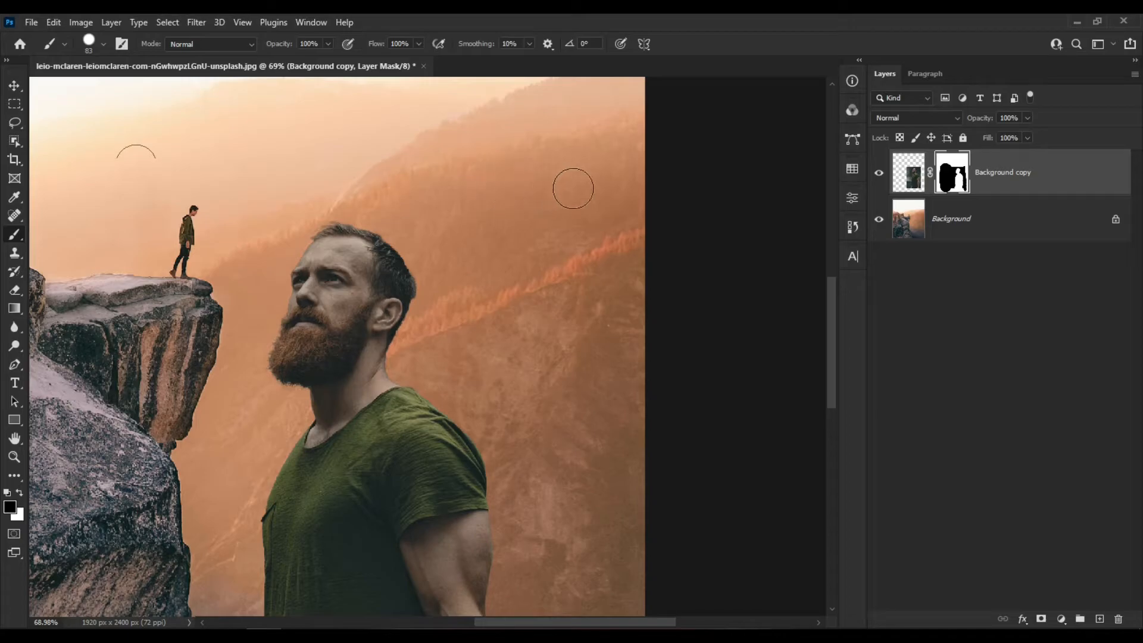
Step: Set a full-width landscape crop frame that trims the upper sky and the area below the man's waist
{"action": "scroll", "coordinate": [505, 267], "scroll_direction": "down", "scroll_amount": 1, "text": "alt"}
{"action": "scroll", "coordinate": [505, 266], "scroll_direction": "down", "scroll_amount": 5, "text": "alt"}
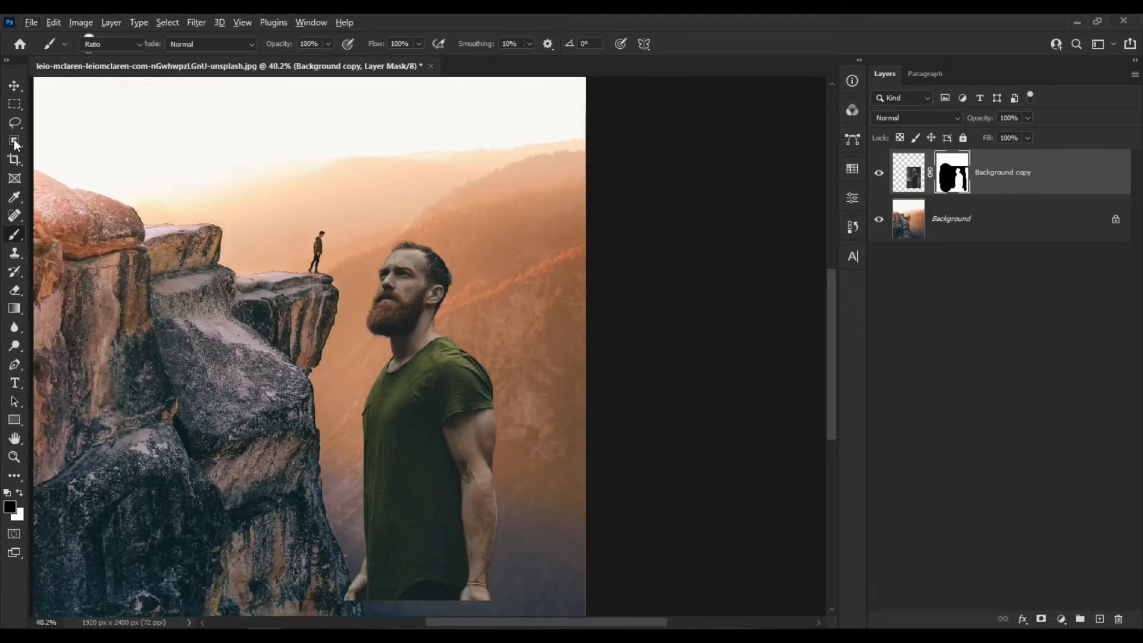
{"action": "left_click", "coordinate": [14, 159]}
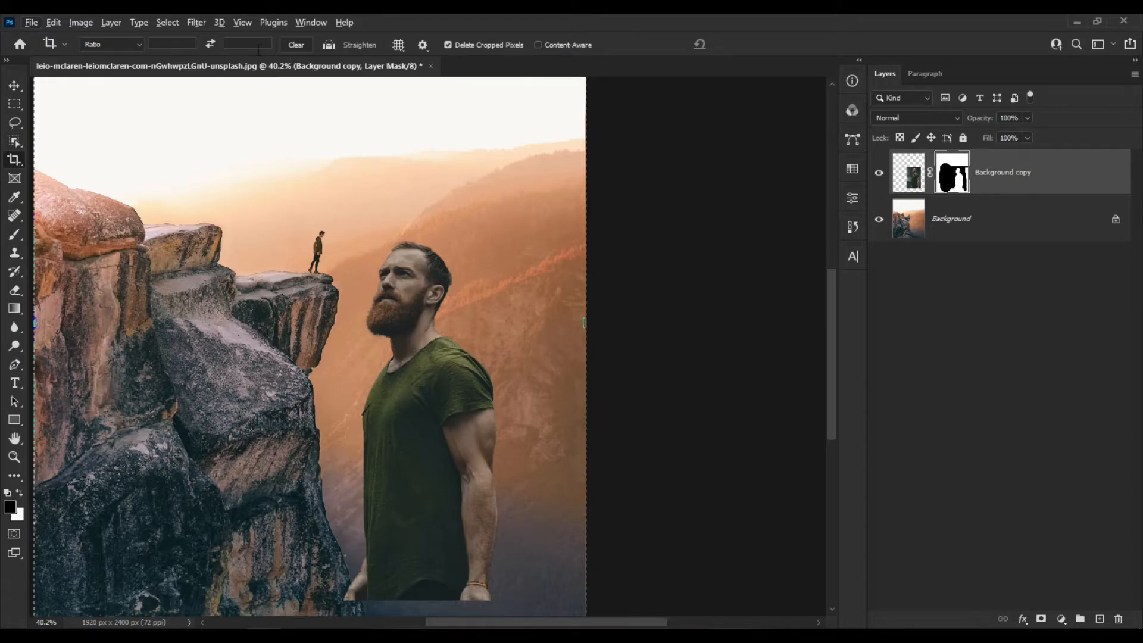
{"action": "left_click", "coordinate": [210, 45]}
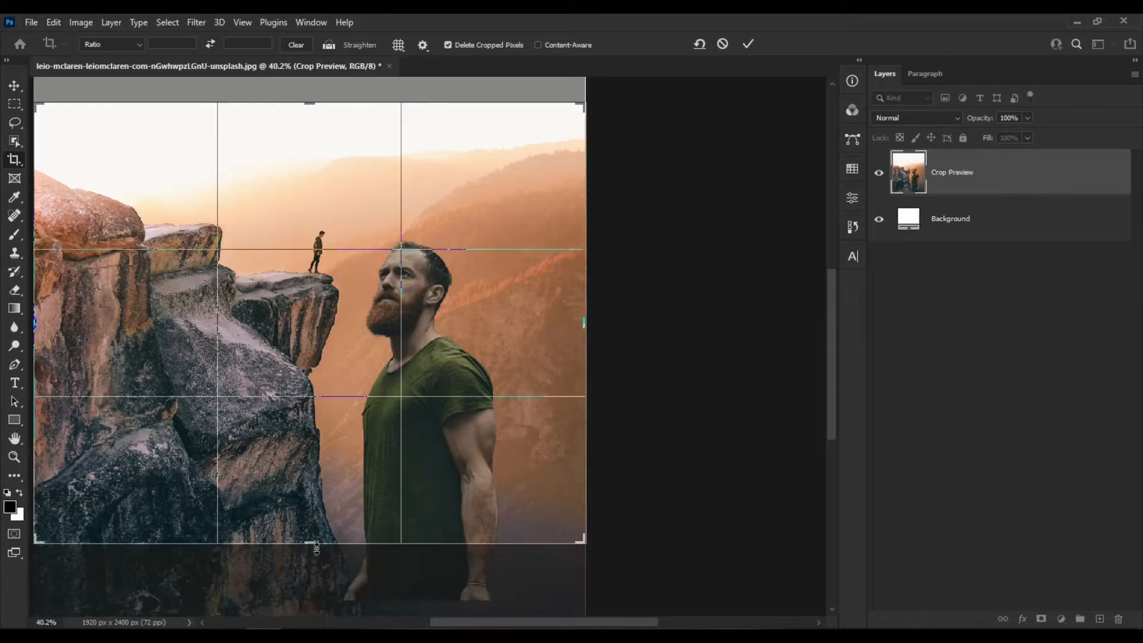
{"action": "left_click_drag", "start_coordinate": [316, 548], "coordinate": [316, 522]}
{"action": "mouse_move", "coordinate": [310, 126]}
{"action": "left_mouse_down"}
{"action": "mouse_move", "coordinate": [316, 154]}
{"action": "mouse_move", "coordinate": [311, 143]}
{"action": "left_mouse_up"}
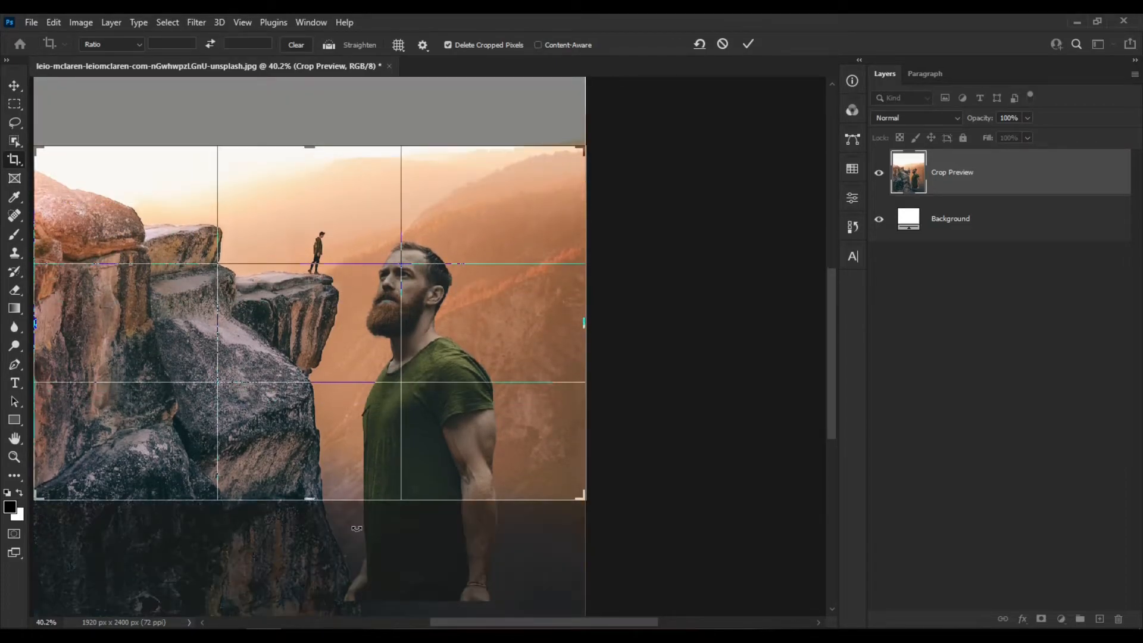
{"action": "left_click_drag", "start_coordinate": [304, 506], "coordinate": [305, 498]}
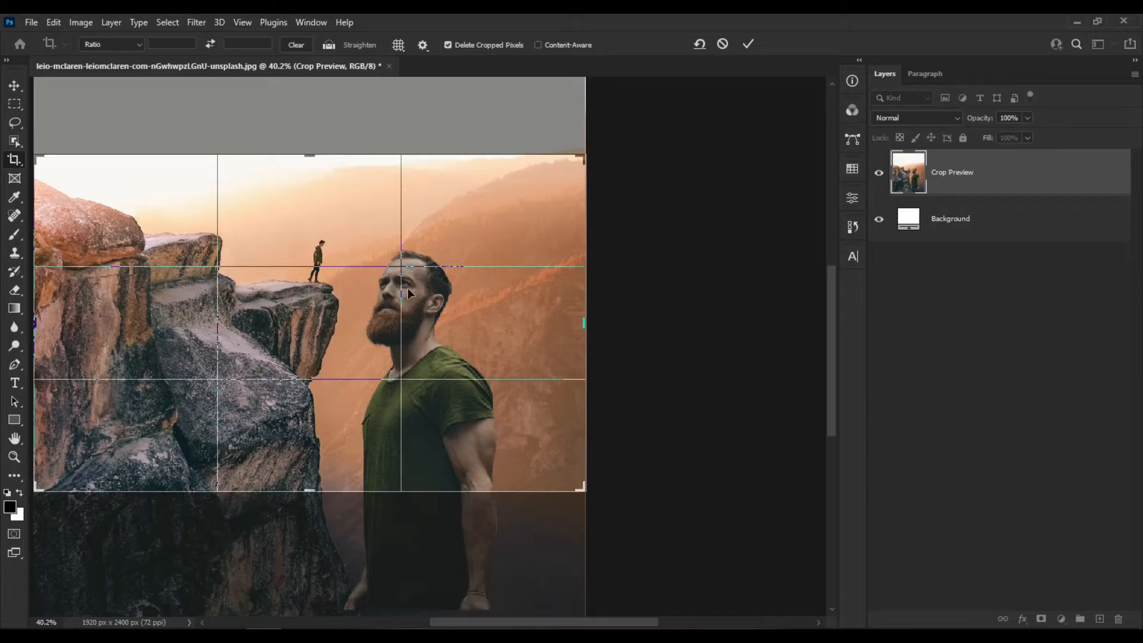
Step: Turn off Delete Cropped Pixels and apply the crop at about 1920 x 1173 px
{"action": "left_click", "coordinate": [447, 45]}
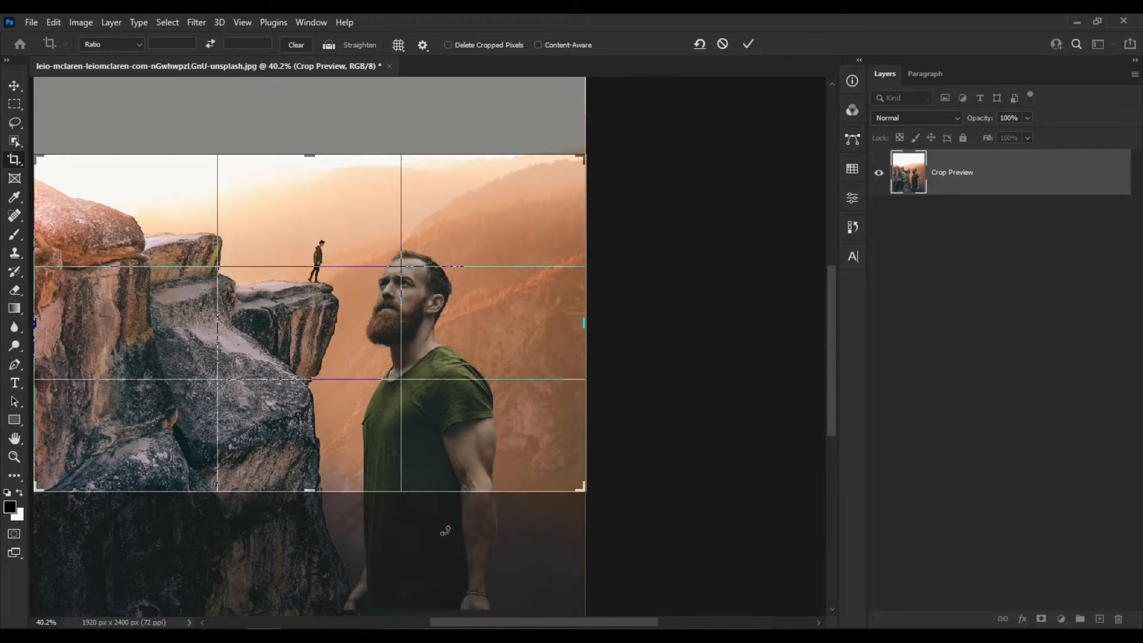
{"action": "left_click", "coordinate": [746, 40]}
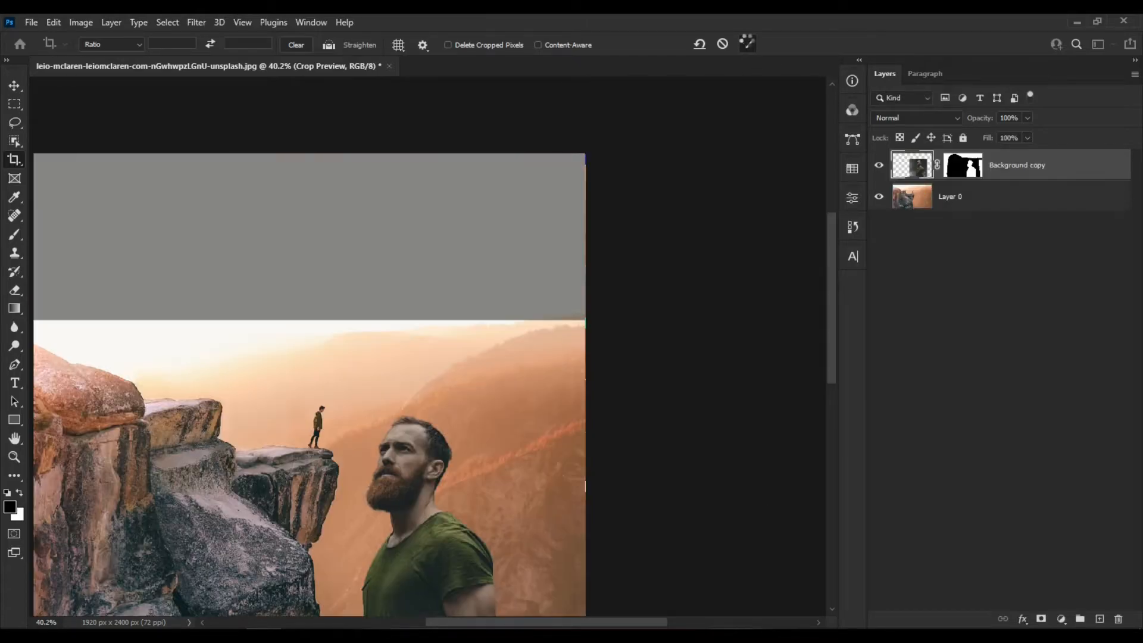
Step: Scale the man to about 67.46% with Free Transform and place him closer to the cliff, resting on the image's lower edge
{"action": "scroll", "coordinate": [430, 411], "scroll_direction": "up", "scroll_amount": 2}
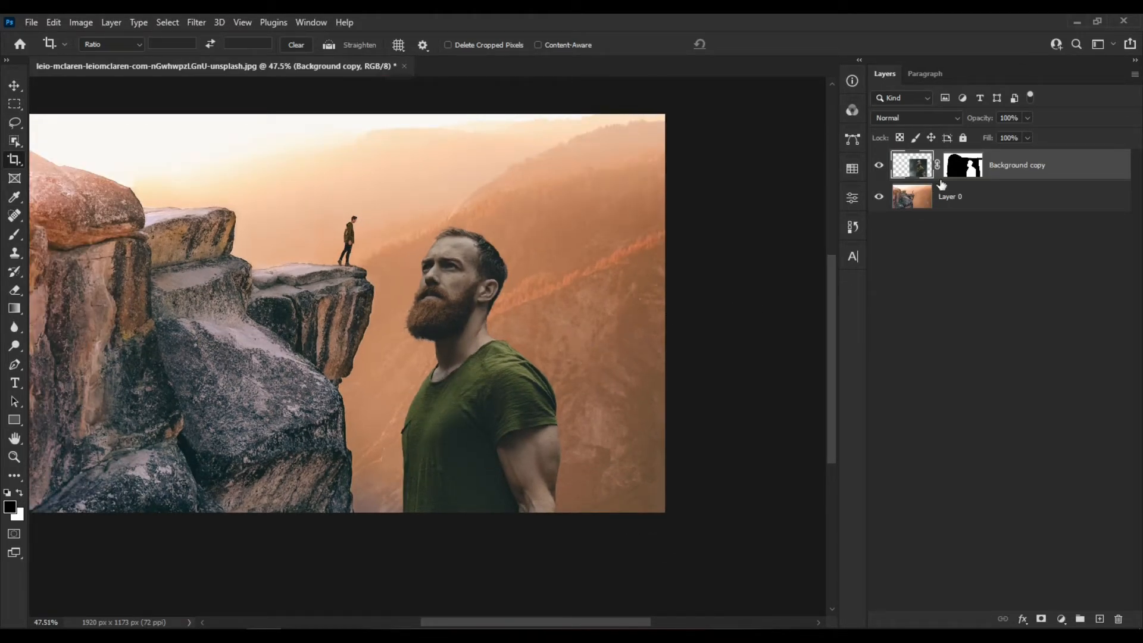
{"action": "key", "text": "ctrl"}
{"action": "key", "text": "ctrl+t"}
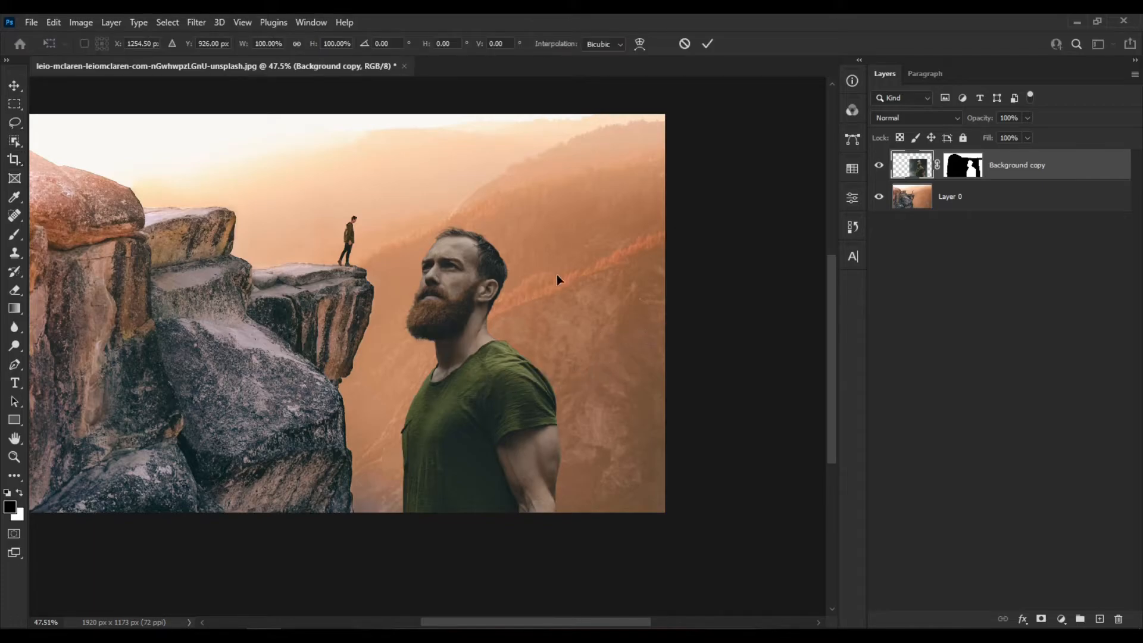
{"action": "scroll", "coordinate": [635, 196], "scroll_direction": "down", "scroll_amount": 2}
{"action": "scroll", "coordinate": [635, 196], "scroll_direction": "up", "scroll_amount": 1}
{"action": "left_click_drag", "start_coordinate": [605, 203], "coordinate": [593, 216]}
{"action": "mouse_move", "coordinate": [511, 398]}
{"action": "left_mouse_down"}
{"action": "mouse_move", "coordinate": [507, 387]}
{"action": "mouse_move", "coordinate": [521, 387]}
{"action": "mouse_move", "coordinate": [506, 400]}
{"action": "left_mouse_up"}
{"action": "left_click_drag", "start_coordinate": [405, 487], "coordinate": [430, 447]}
{"action": "left_click_drag", "start_coordinate": [505, 348], "coordinate": [500, 324]}
{"action": "left_click_drag", "start_coordinate": [581, 175], "coordinate": [584, 213]}
{"action": "scroll", "coordinate": [466, 280], "scroll_direction": "up", "scroll_amount": 2}
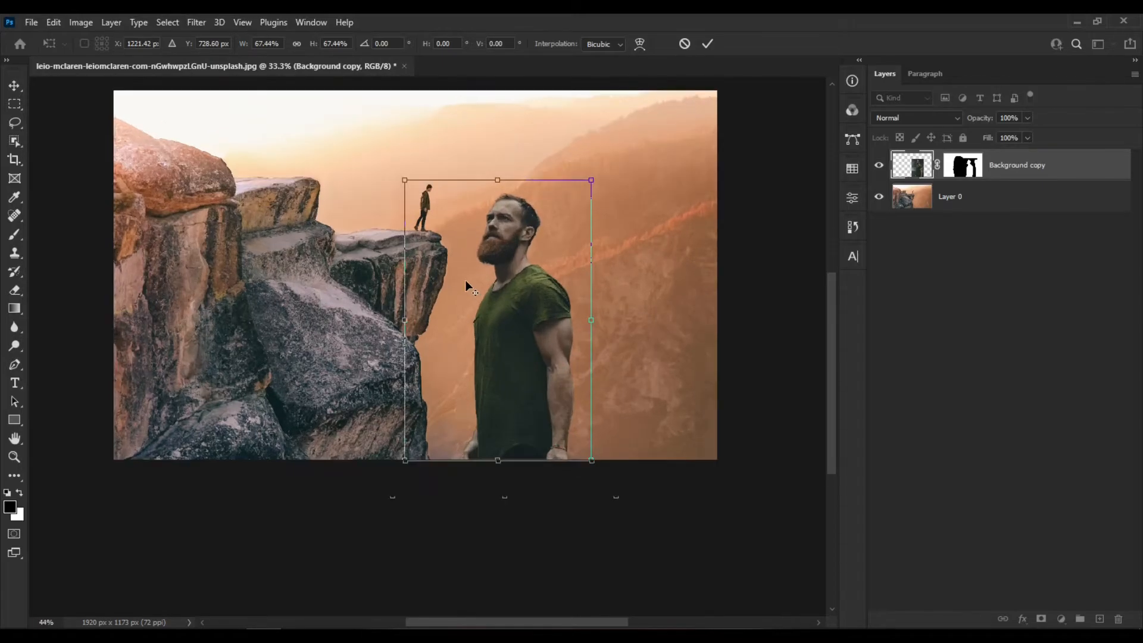
{"action": "scroll", "coordinate": [466, 280], "scroll_direction": "up", "scroll_amount": 2}
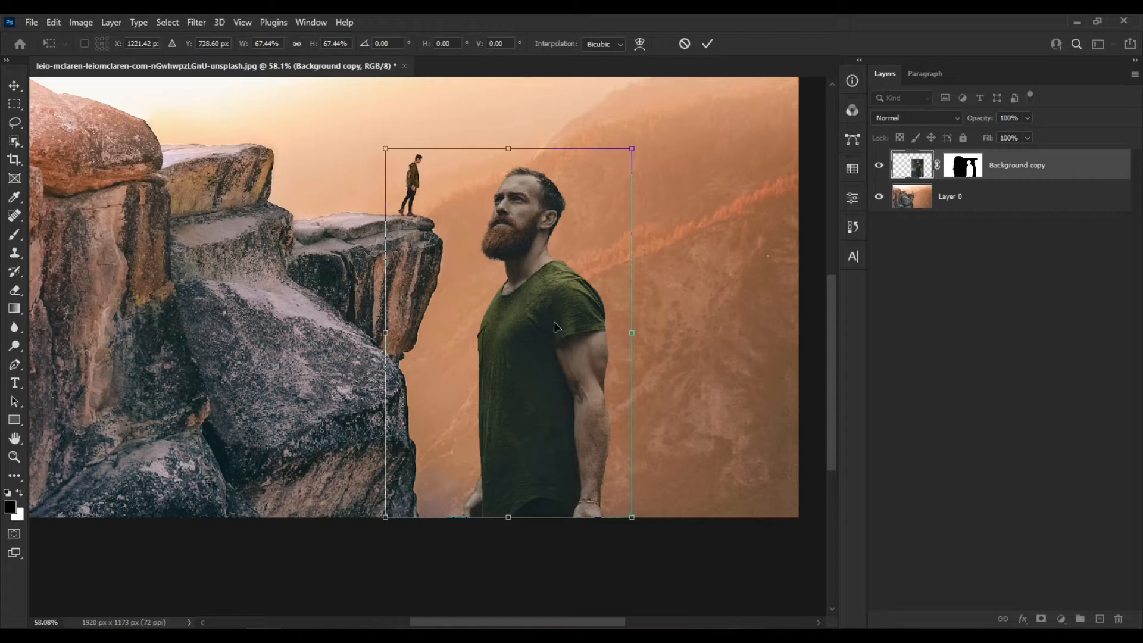
{"action": "left_click_drag", "start_coordinate": [555, 308], "coordinate": [517, 387]}
{"action": "left_click", "coordinate": [708, 43]}
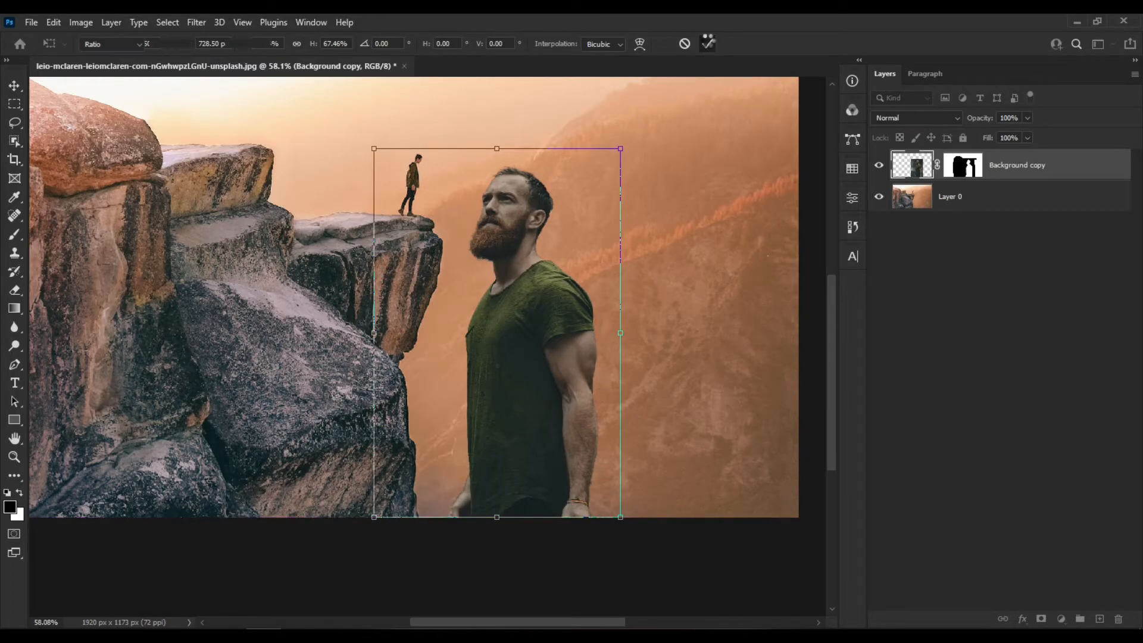
Step: Add a Levels adjustment layer with midtones at 1.28 and clip it to the man's layer
{"action": "key", "text": "c"}
{"action": "scroll", "coordinate": [570, 390], "scroll_direction": "up", "scroll_amount": 2}
{"action": "scroll", "coordinate": [471, 388], "scroll_direction": "up", "scroll_amount": 1}
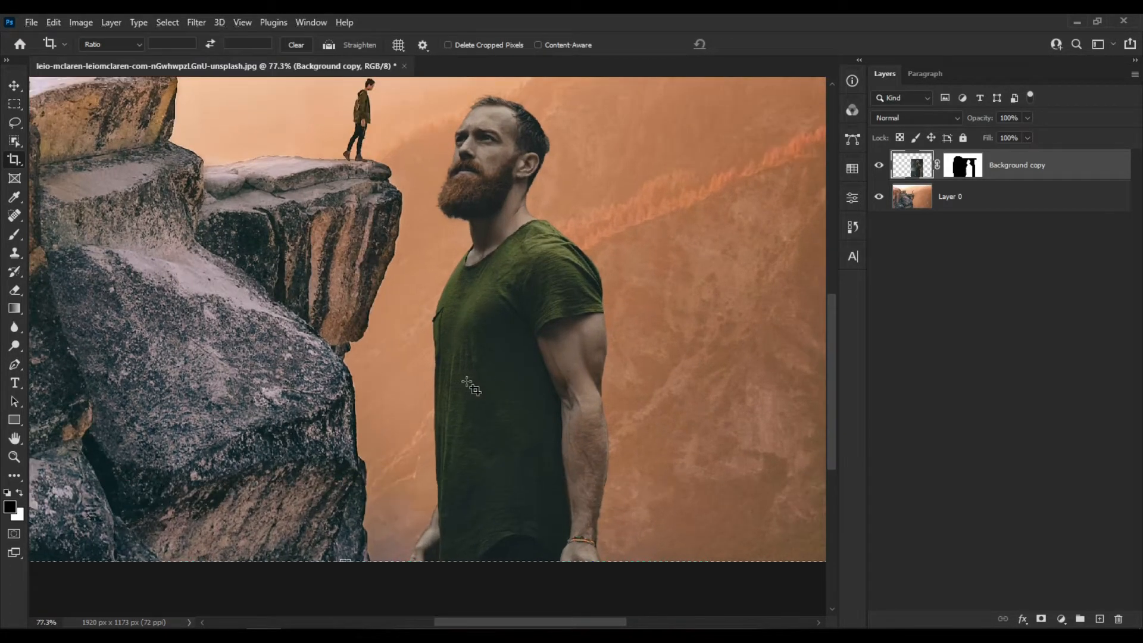
{"action": "scroll", "coordinate": [476, 387], "scroll_direction": "up", "scroll_amount": 1}
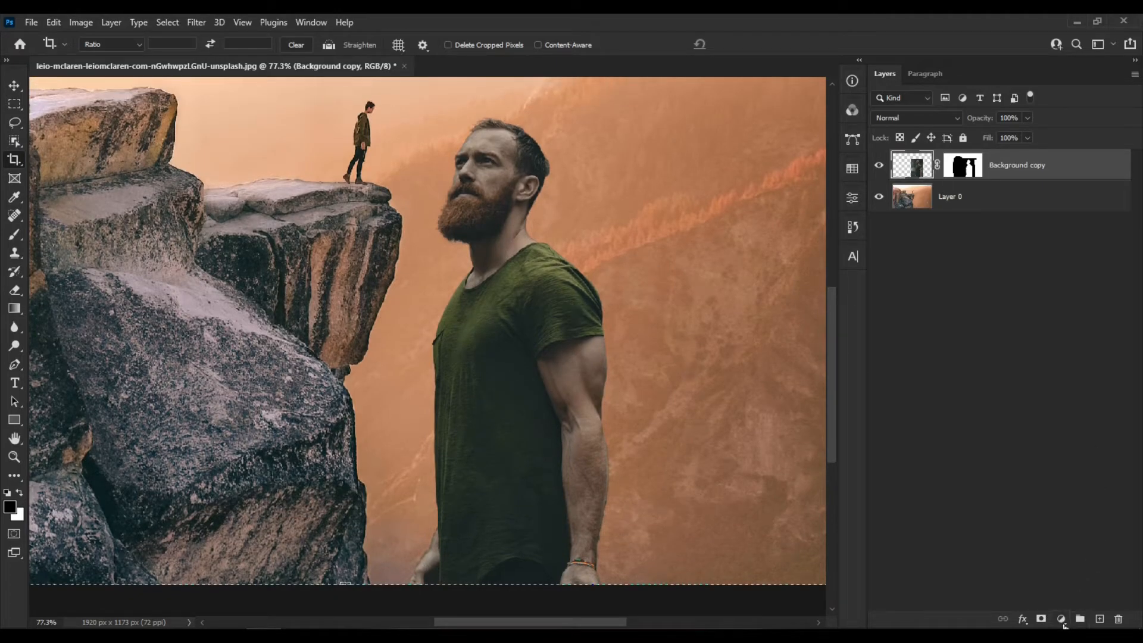
{"action": "left_click", "coordinate": [1064, 623]}
{"action": "left_click", "coordinate": [1092, 440]}
{"action": "left_click_drag", "start_coordinate": [753, 344], "coordinate": [743, 346]}
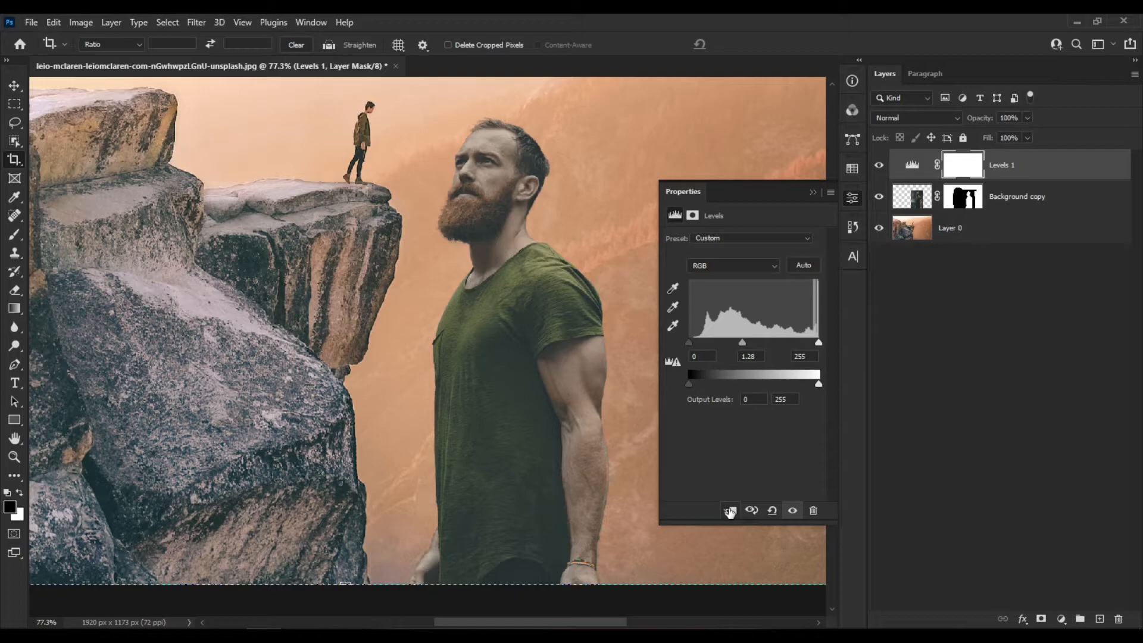
{"action": "left_click", "coordinate": [730, 510]}
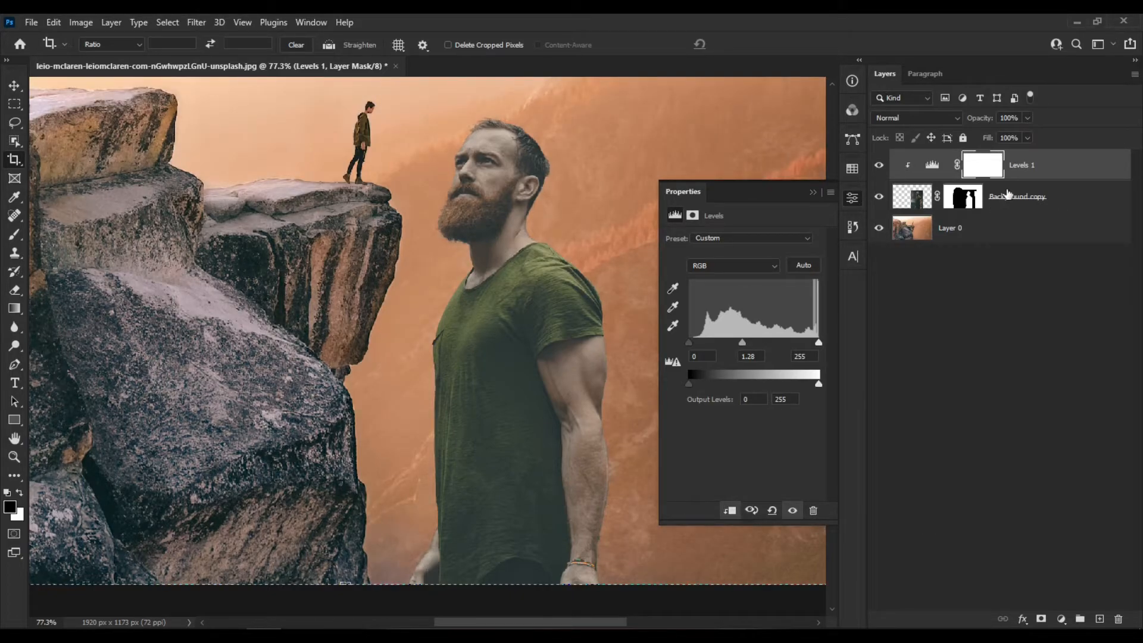
Step: Rename the man's layer from Background copy to GIANT
{"action": "double_click", "coordinate": [1020, 202]}
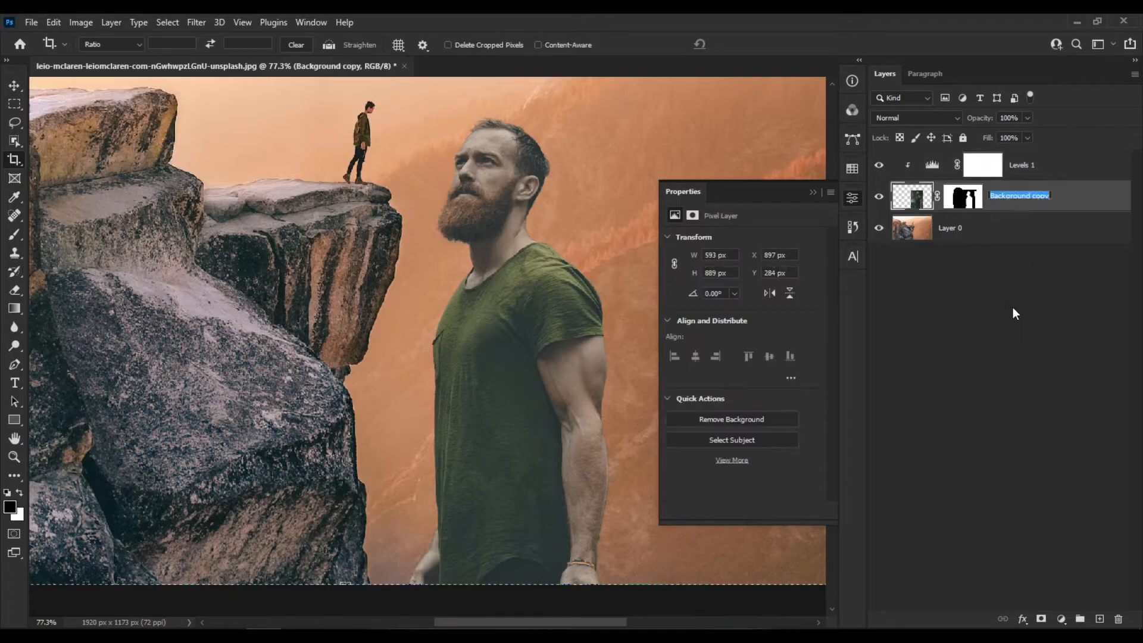
{"action": "type", "text": "GiANT"}
{"action": "key", "text": "Return"}
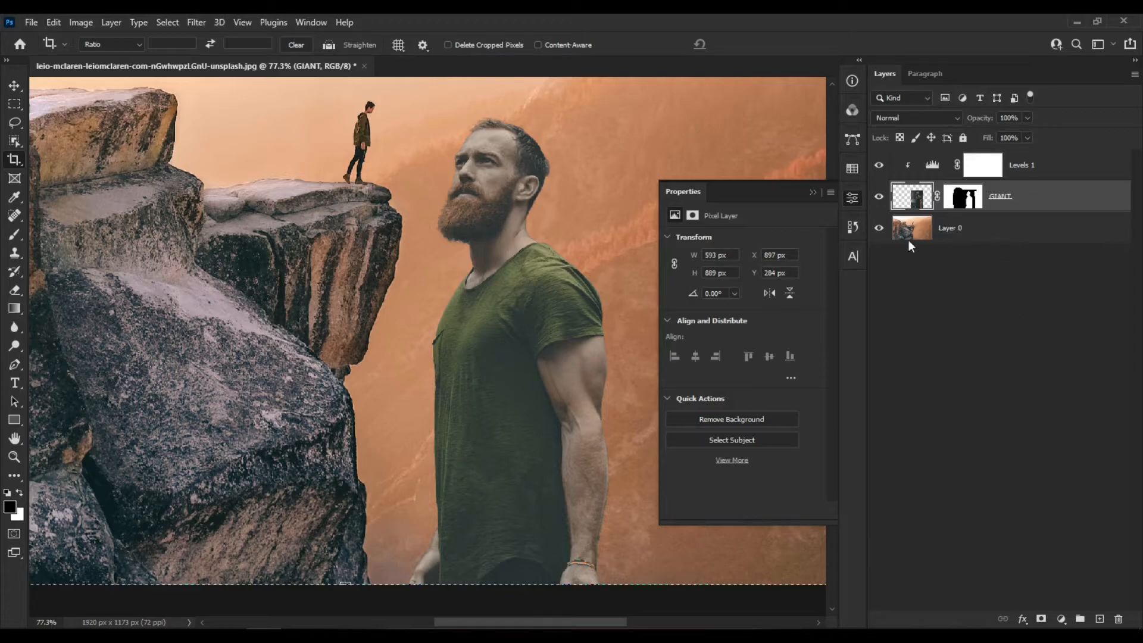
Step: Set the clipped Levels adjustment's black input to 20 and white input to 228
{"action": "left_click", "coordinate": [932, 172]}
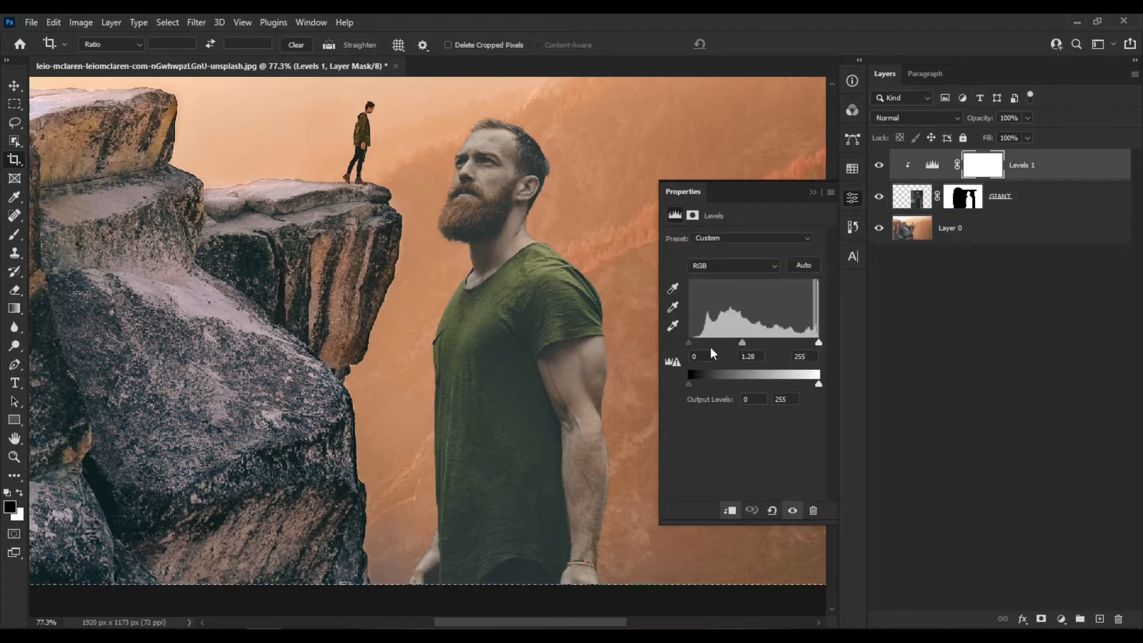
{"action": "mouse_move", "coordinate": [695, 341]}
{"action": "left_mouse_down"}
{"action": "mouse_move", "coordinate": [704, 354]}
{"action": "mouse_move", "coordinate": [699, 345]}
{"action": "left_mouse_up"}
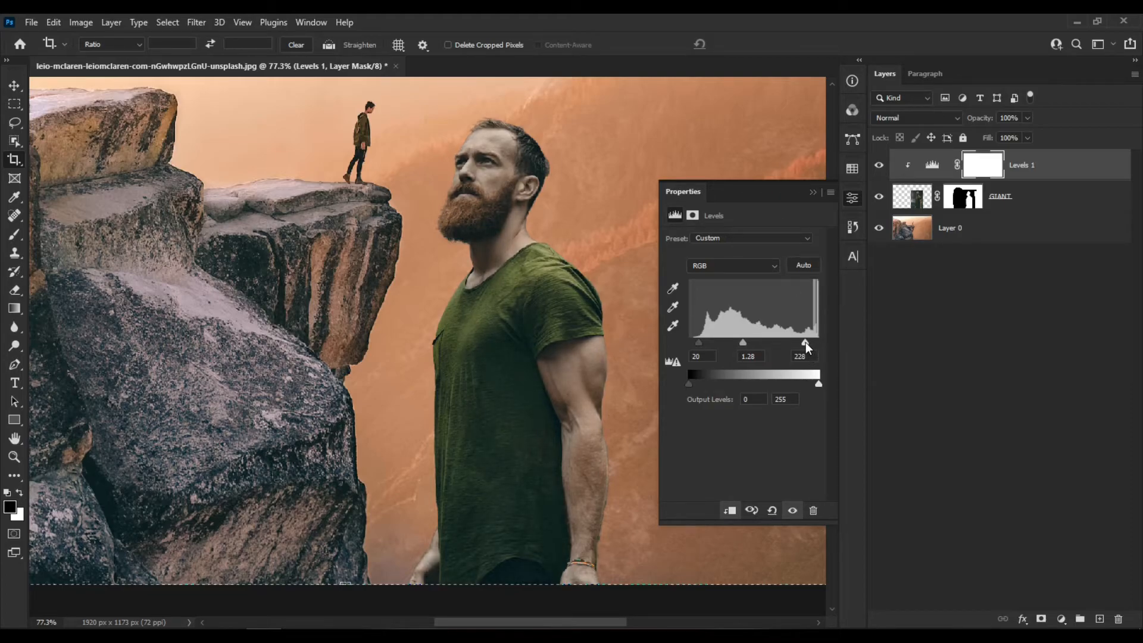
{"action": "left_click", "coordinate": [814, 193]}
Step: Load the GIANT layer mask as a selection and examine the man's edges against the background
{"action": "scroll", "coordinate": [527, 227], "scroll_direction": "down", "scroll_amount": 3}
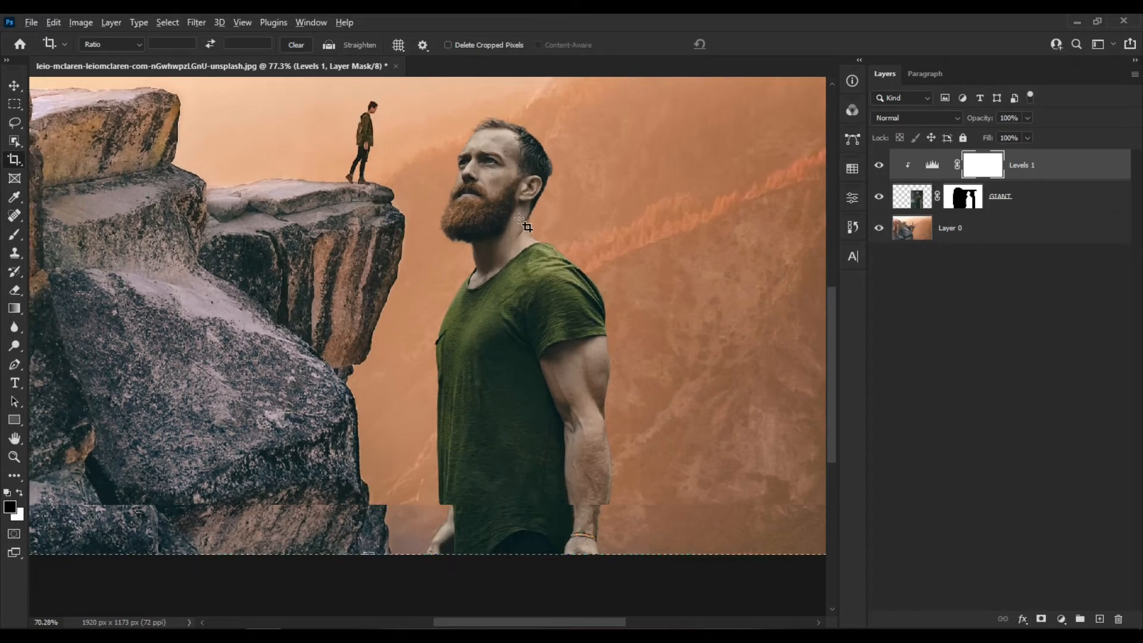
{"action": "scroll", "coordinate": [527, 226], "scroll_direction": "up", "scroll_amount": 4}
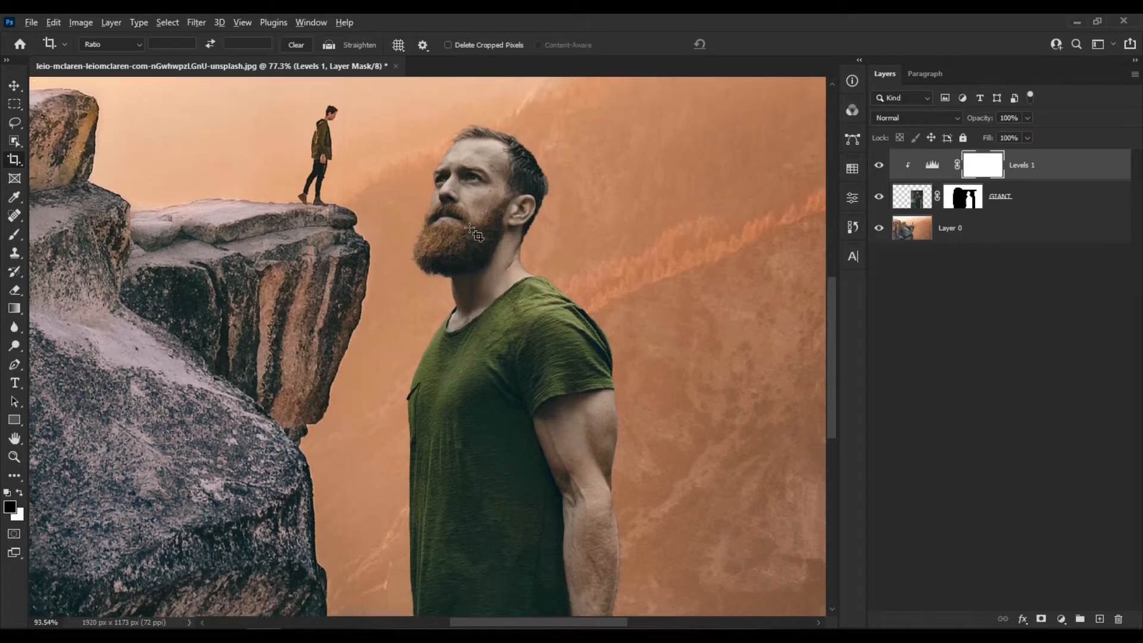
{"action": "scroll", "coordinate": [475, 233], "scroll_direction": "up", "scroll_amount": 3}
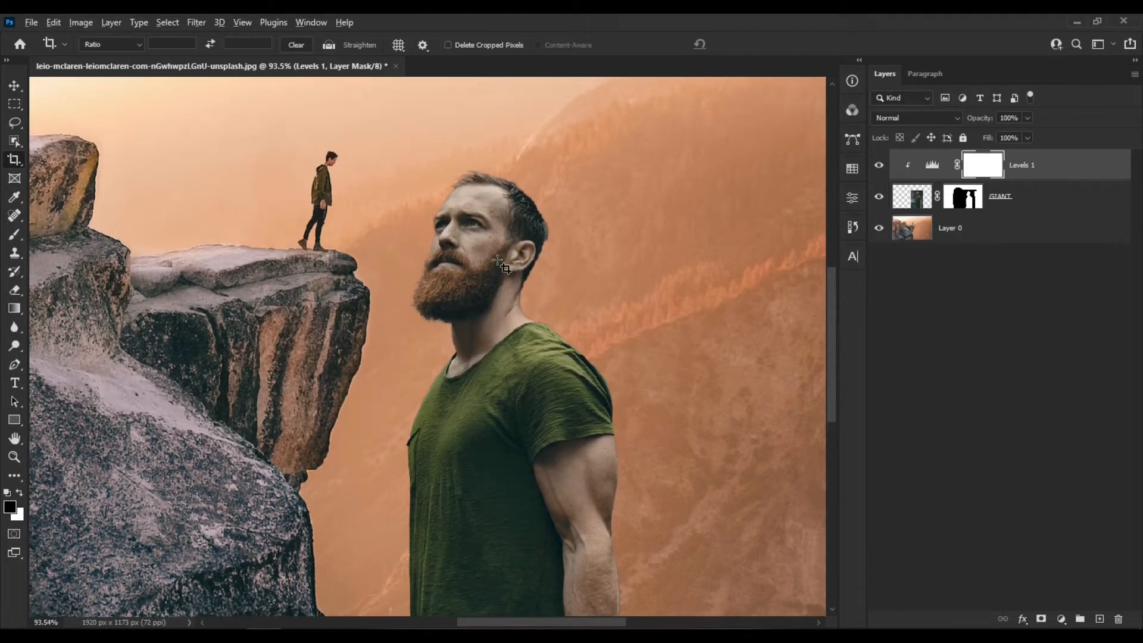
{"action": "scroll", "coordinate": [504, 268], "scroll_direction": "up", "scroll_amount": 4}
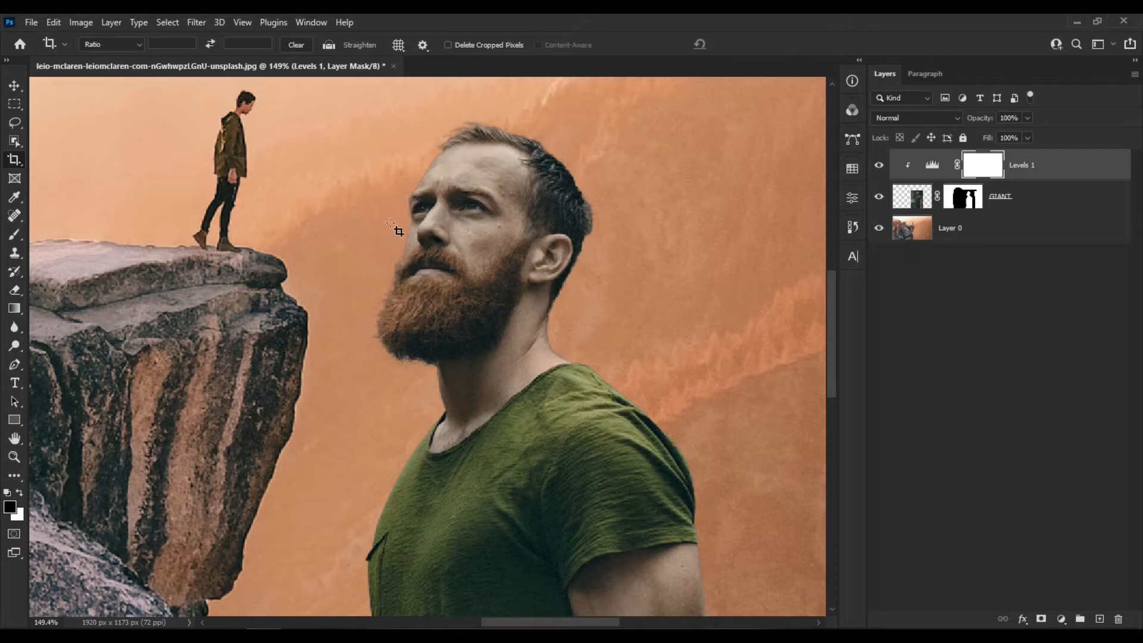
{"action": "left_click", "coordinate": [970, 205], "text": "ctrl"}
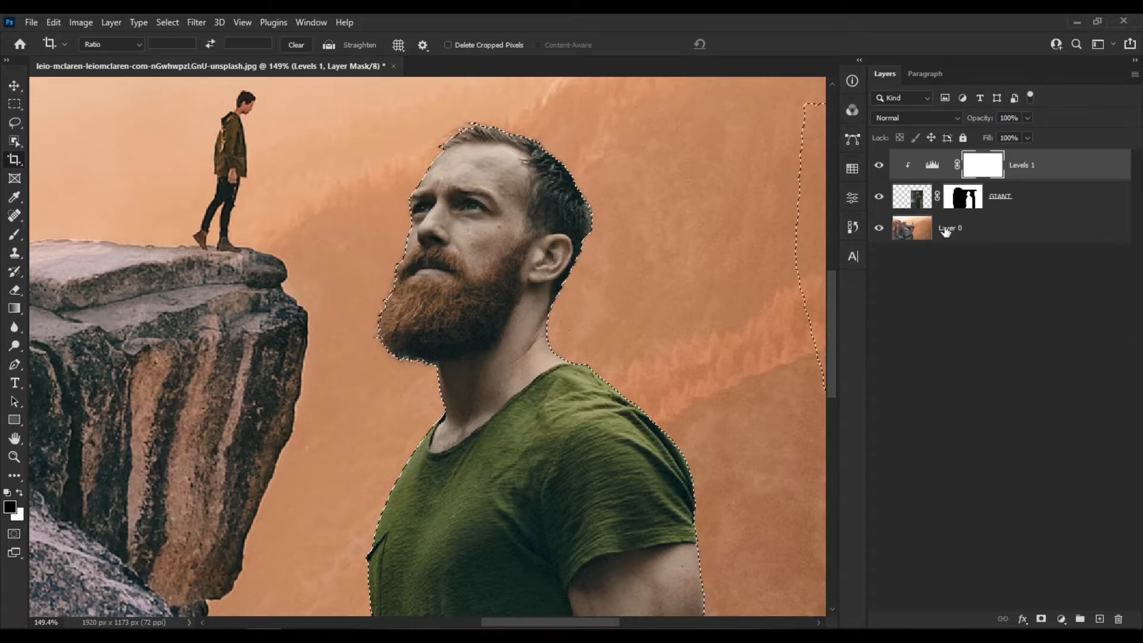
{"action": "scroll", "coordinate": [640, 317], "scroll_direction": "down", "scroll_amount": 2}
{"action": "scroll", "coordinate": [640, 317], "scroll_direction": "down", "scroll_amount": 3}
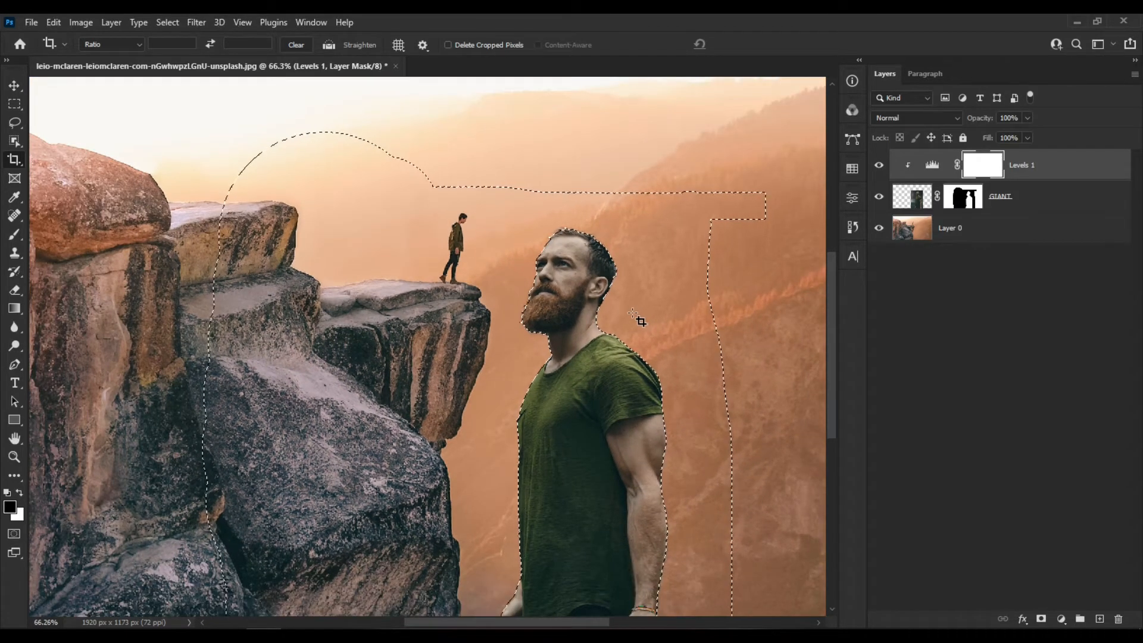
{"action": "scroll", "coordinate": [638, 317], "scroll_direction": "up", "scroll_amount": 3}
{"action": "scroll", "coordinate": [620, 324], "scroll_direction": "up", "scroll_amount": 4}
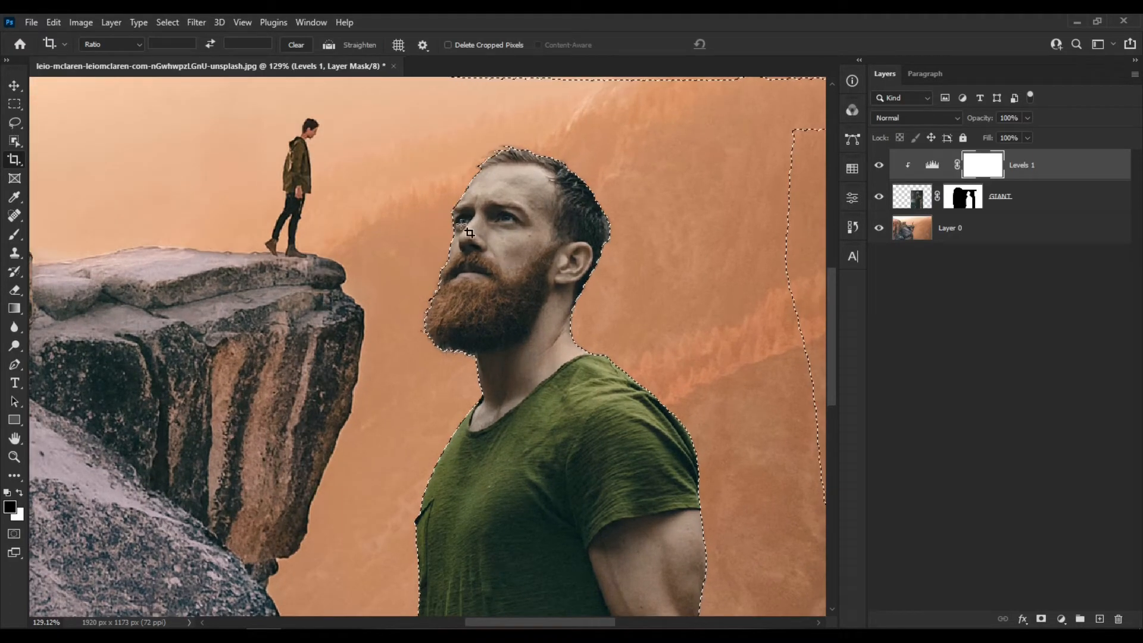
Step: Contract the selection around the man by 1 pixel
{"action": "left_click", "coordinate": [177, 22]}
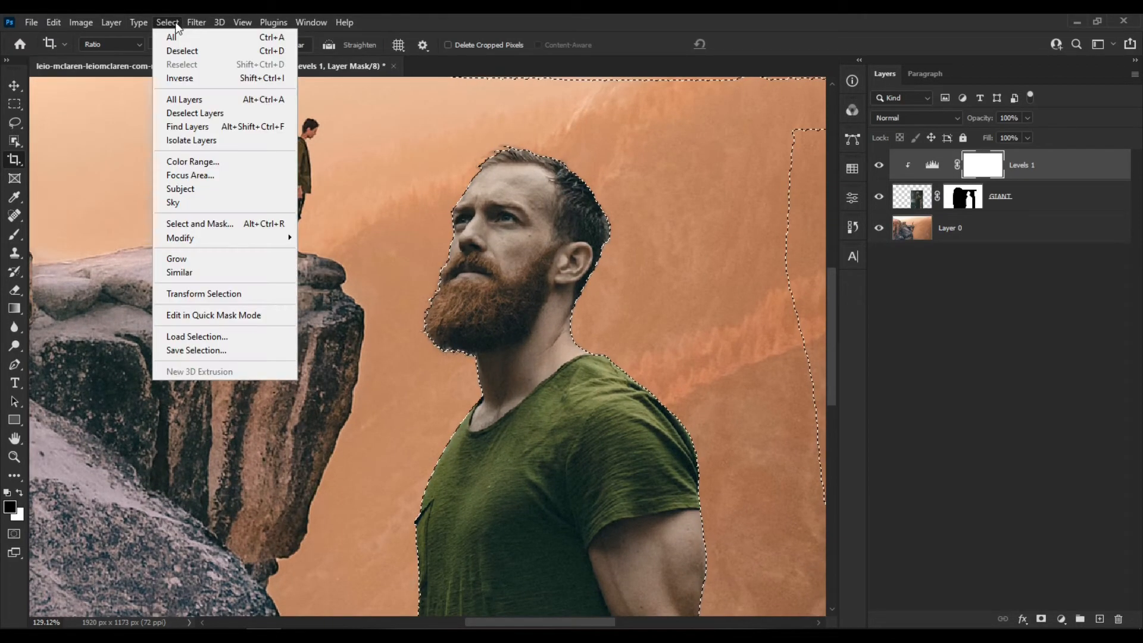
{"action": "mouse_move", "coordinate": [203, 238]}
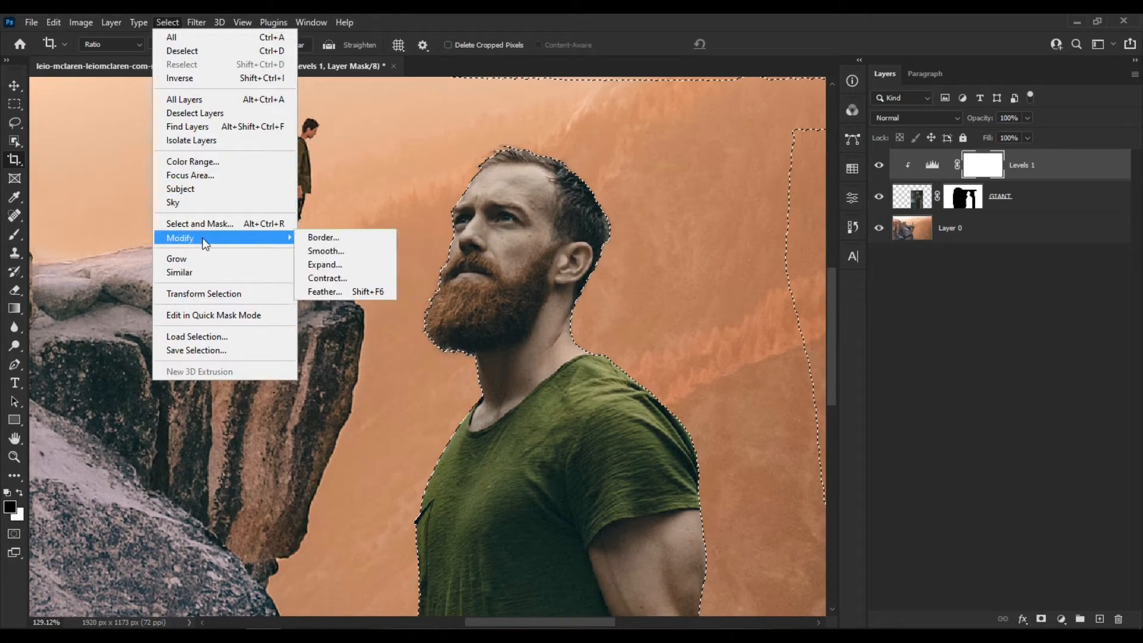
{"action": "left_click", "coordinate": [329, 278]}
{"action": "left_click_drag", "start_coordinate": [552, 180], "coordinate": [678, 263]}
{"action": "left_click", "coordinate": [681, 292]}
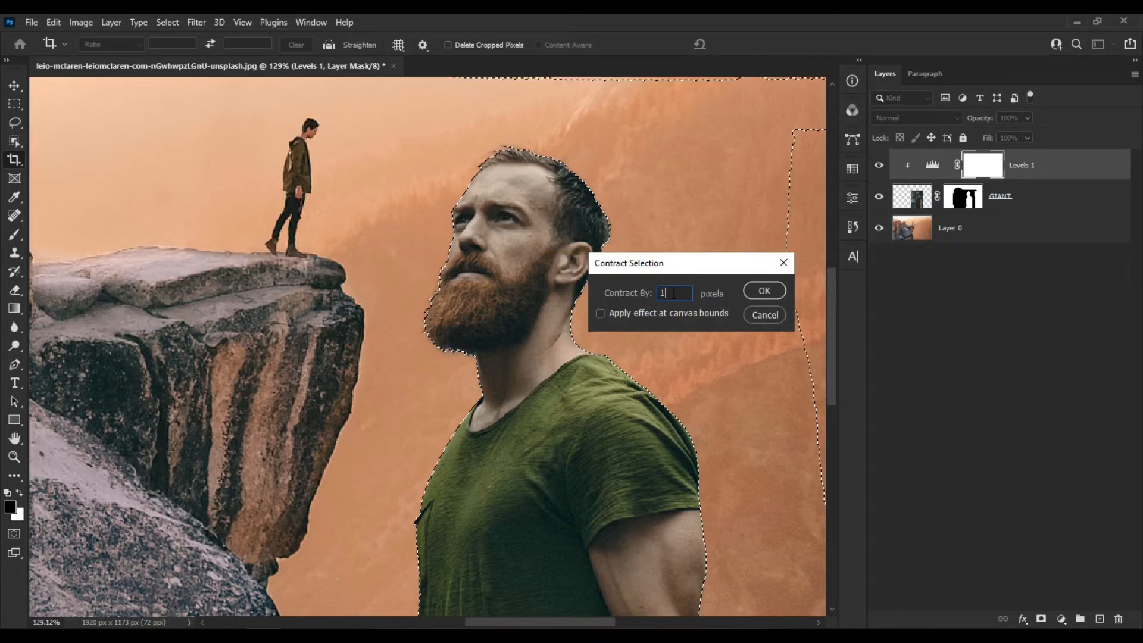
{"action": "left_click", "coordinate": [778, 290]}
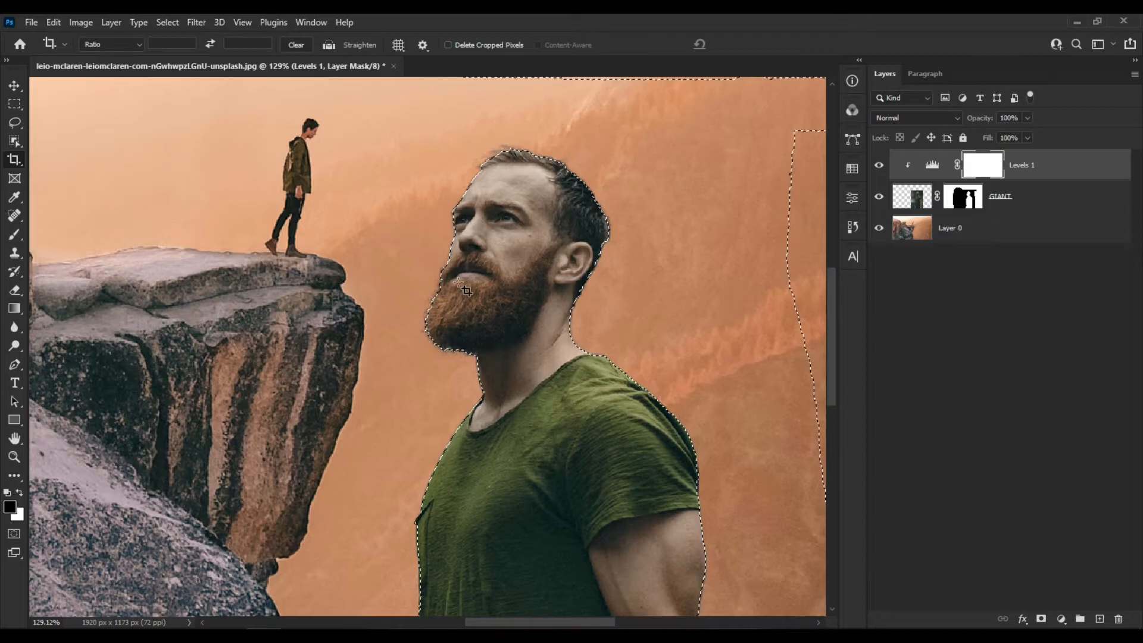
Step: Copy the selected man from the GIANT layer onto a new layer and hide the original GIANT layer
{"action": "left_click", "coordinate": [919, 201]}
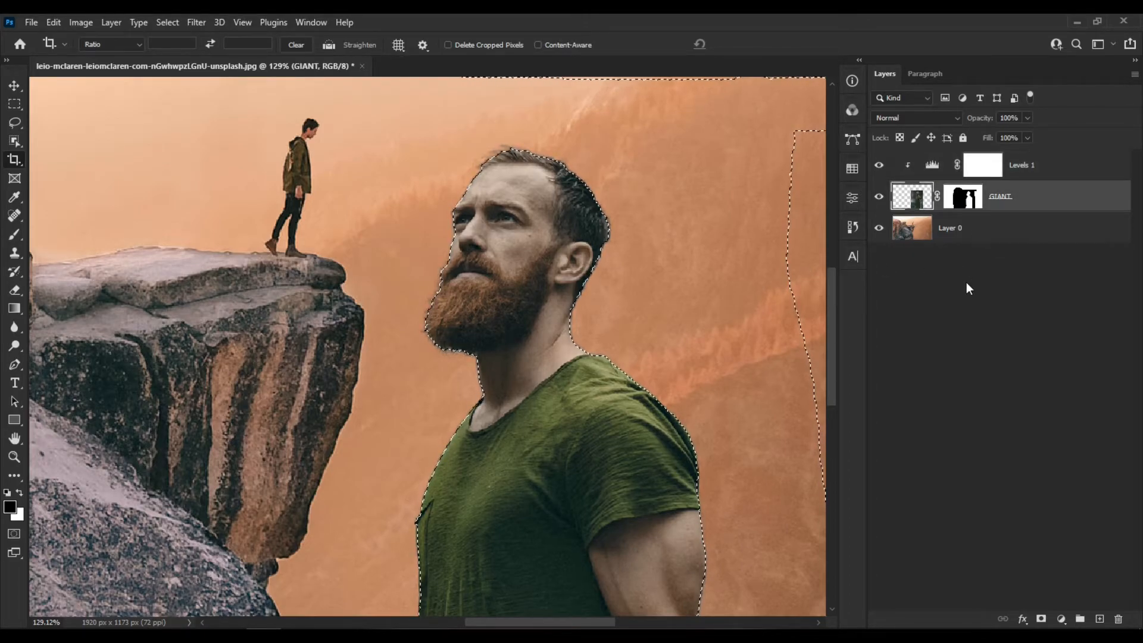
{"action": "key", "text": "ctrl+shift+alt+n"}
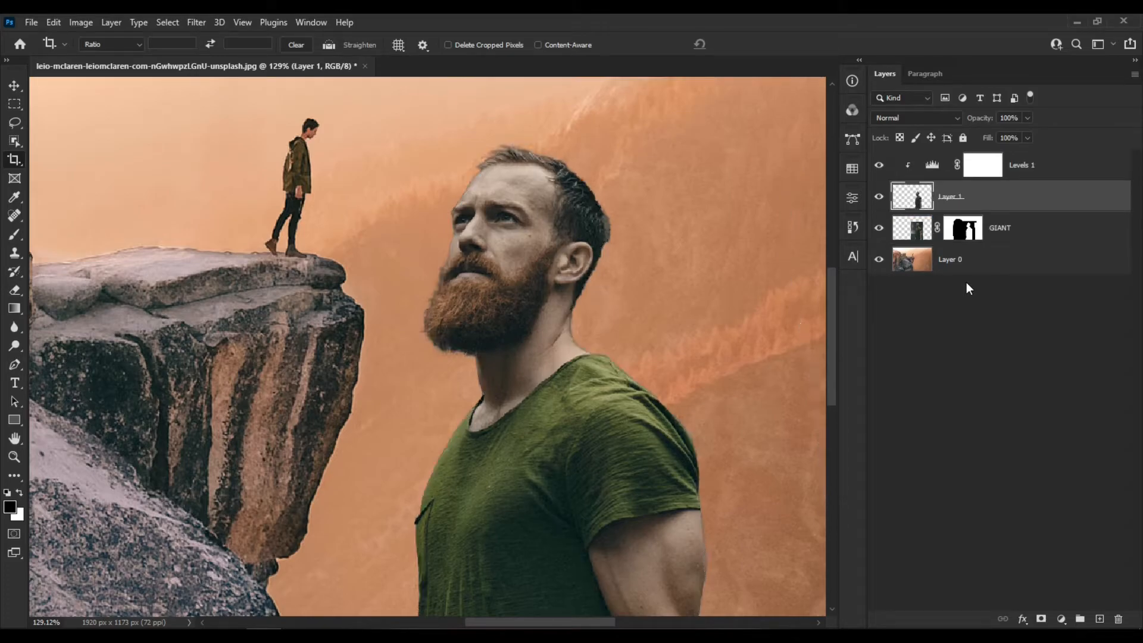
{"action": "left_click", "coordinate": [882, 233]}
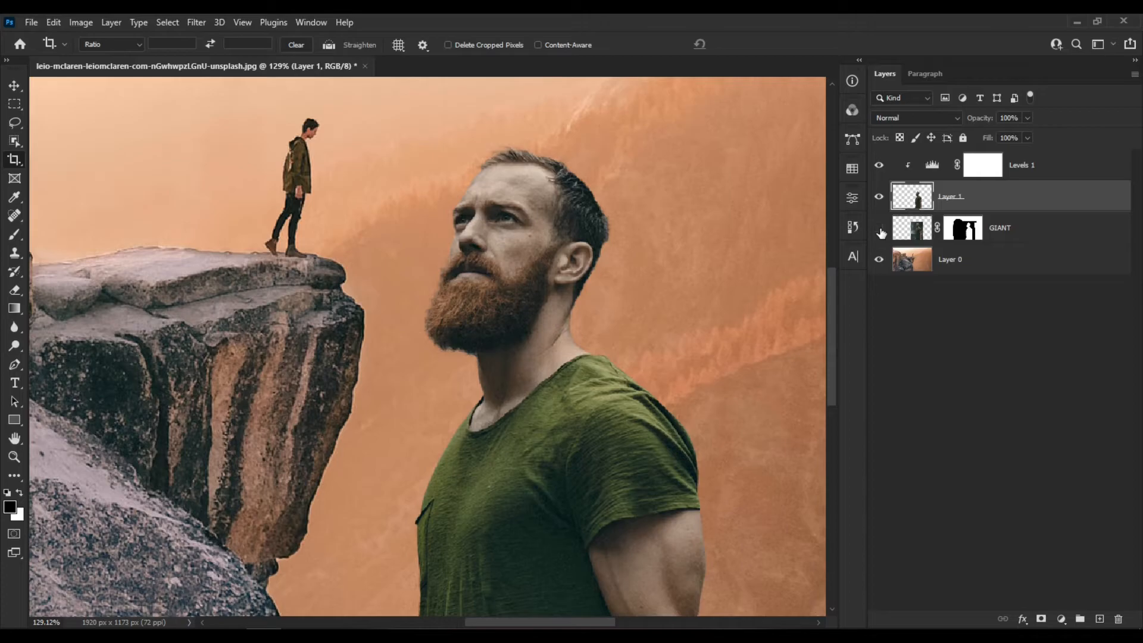
Step: Rename the new layer with the copied man as giant 1
{"action": "double_click", "coordinate": [957, 201]}
{"action": "type", "text": "ant"}
{"action": "key", "text": "Return"}
{"action": "scroll", "coordinate": [518, 203], "scroll_direction": "up", "scroll_amount": 3}
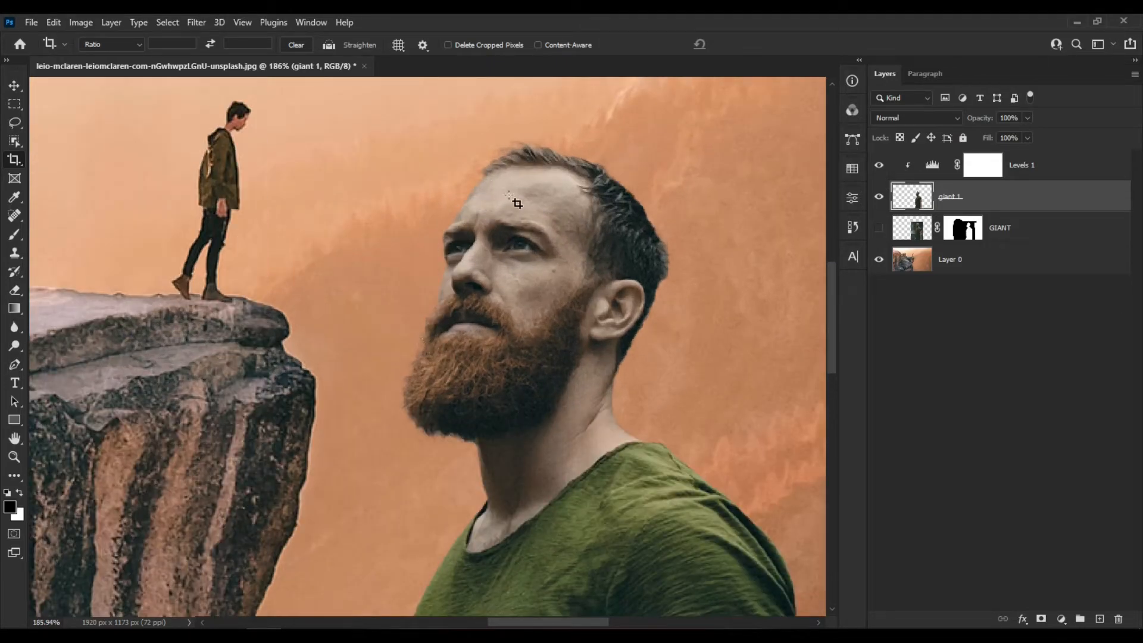
Step: Duplicate the giant 1 layer and set the copy's blend mode to Multiply
{"action": "scroll", "coordinate": [452, 288], "scroll_direction": "down", "scroll_amount": 1}
{"action": "scroll", "coordinate": [337, 301], "scroll_direction": "down", "scroll_amount": 4}
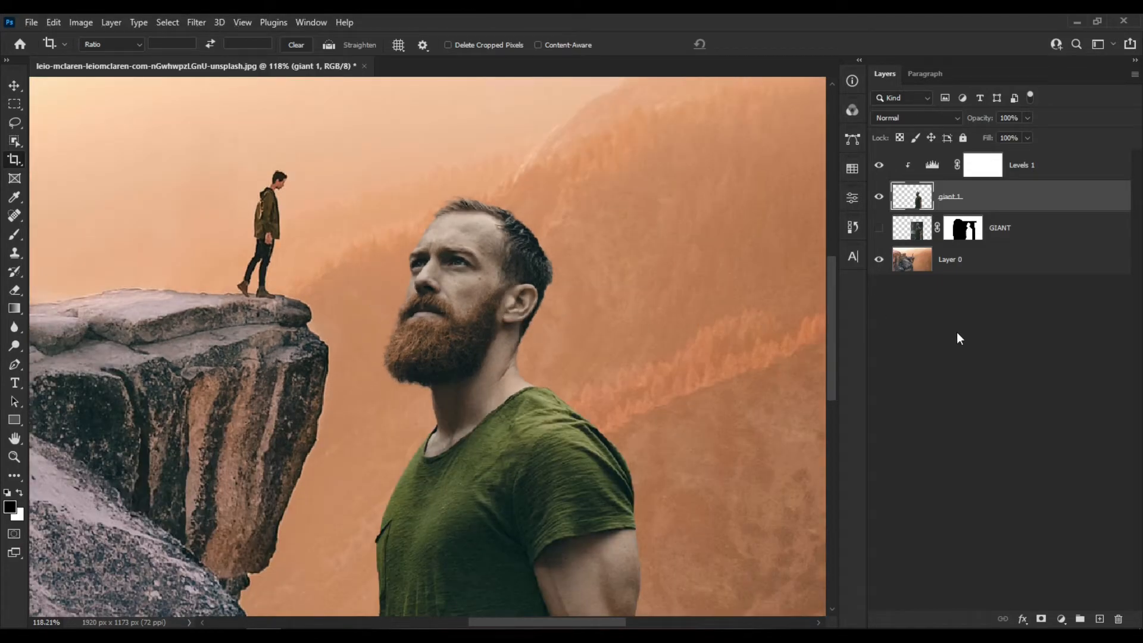
{"action": "key", "text": "ctrl+j"}
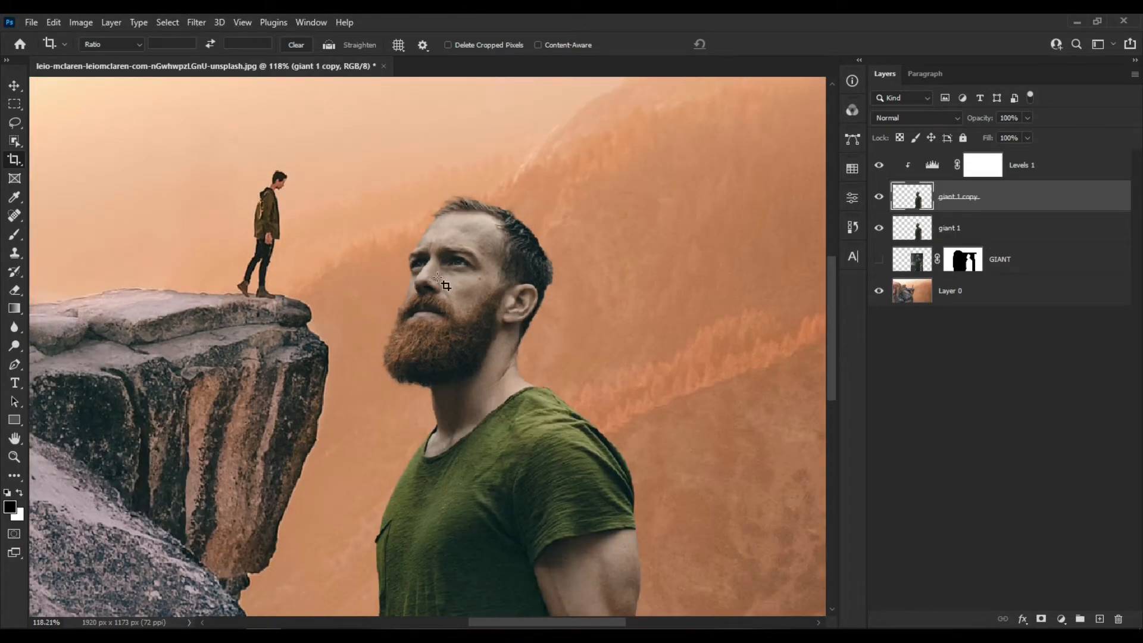
{"action": "scroll", "coordinate": [438, 279], "scroll_direction": "up", "scroll_amount": 3}
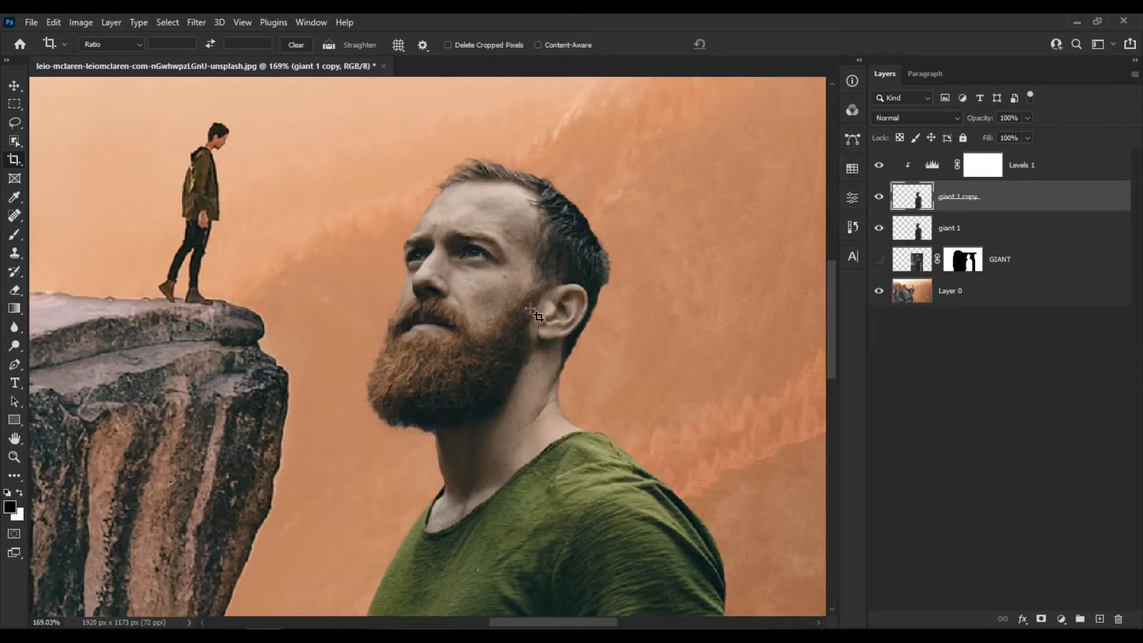
{"action": "left_click", "coordinate": [950, 118]}
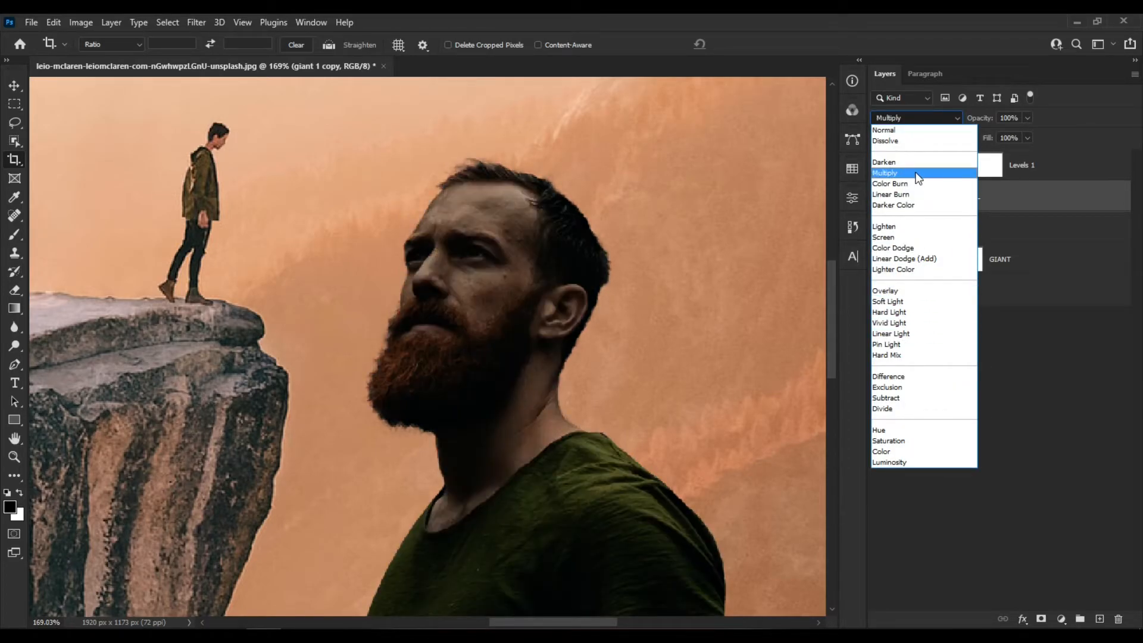
{"action": "left_click", "coordinate": [917, 174]}
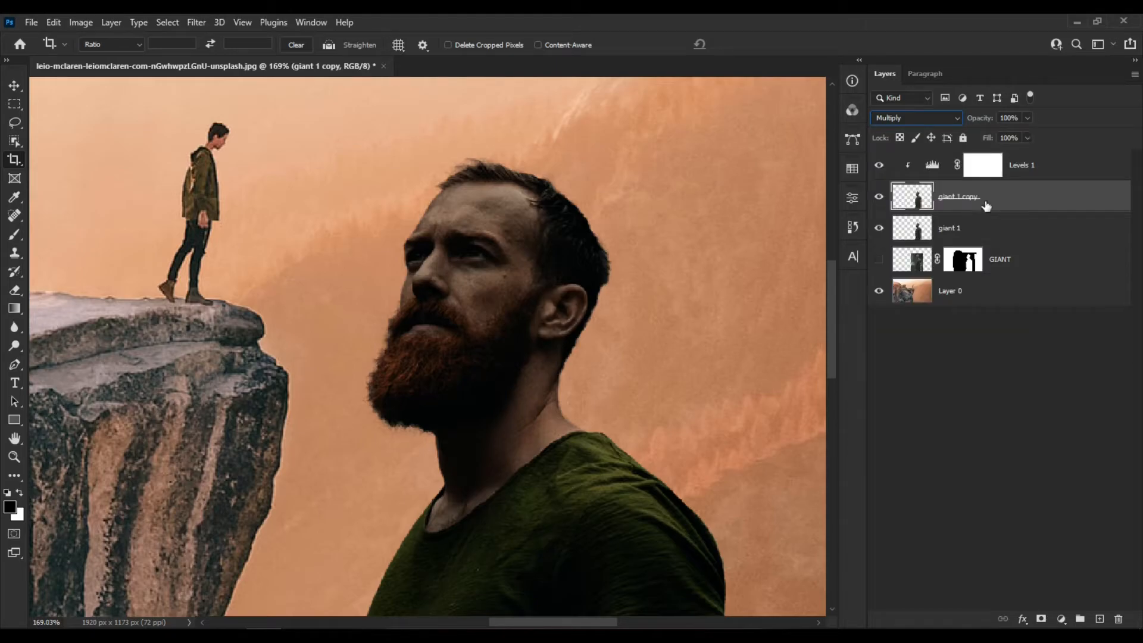
Step: Place the Multiply copy beneath the giant 1 layer and toggle its visibility to compare the man's edges
{"action": "left_click_drag", "start_coordinate": [990, 197], "coordinate": [1008, 245]}
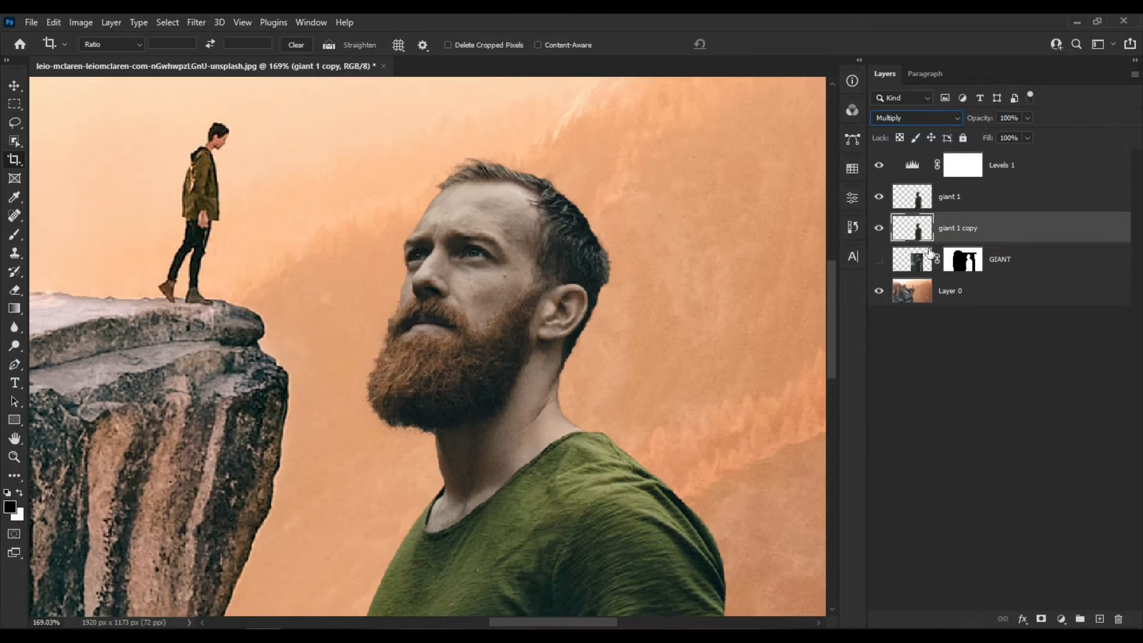
{"action": "left_click", "coordinate": [880, 230]}
{"action": "left_click", "coordinate": [880, 230]}
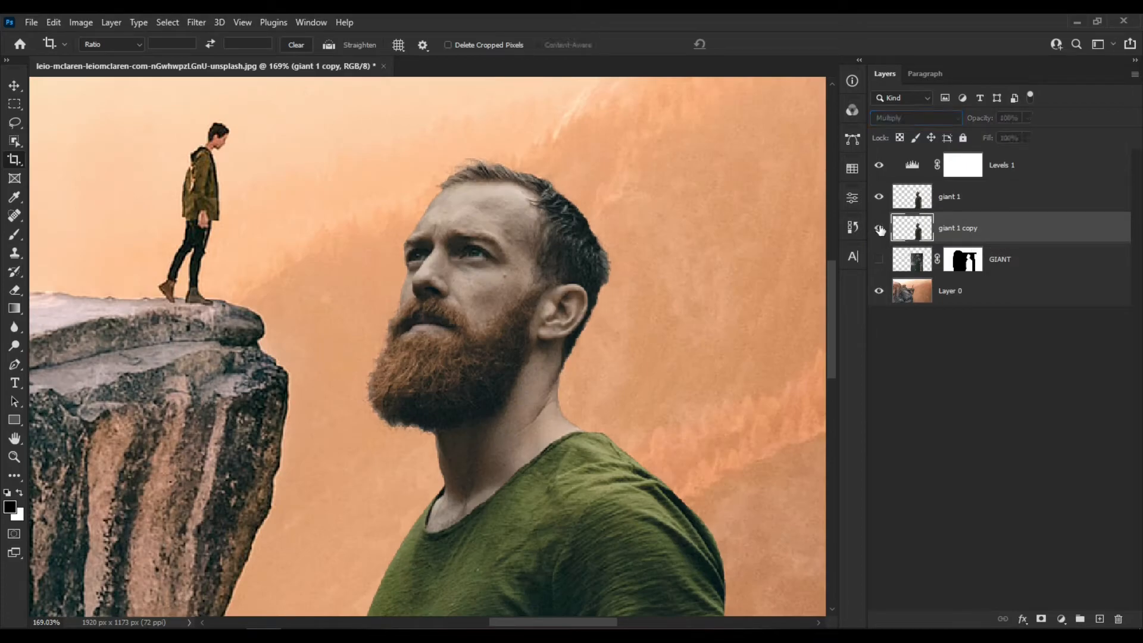
{"action": "left_click", "coordinate": [880, 230]}
{"action": "left_click", "coordinate": [880, 231]}
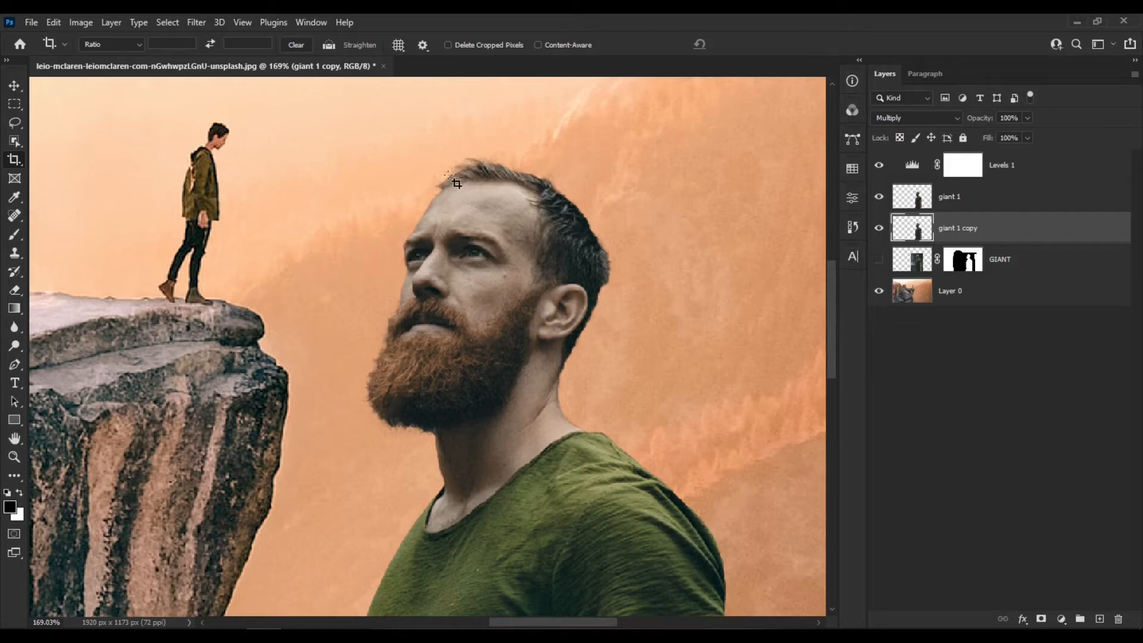
Step: Compare the man with the original GIANT layer shown alone, then examine the whole composite and his forearm edge up close
{"action": "scroll", "coordinate": [659, 278], "scroll_direction": "down", "scroll_amount": 3}
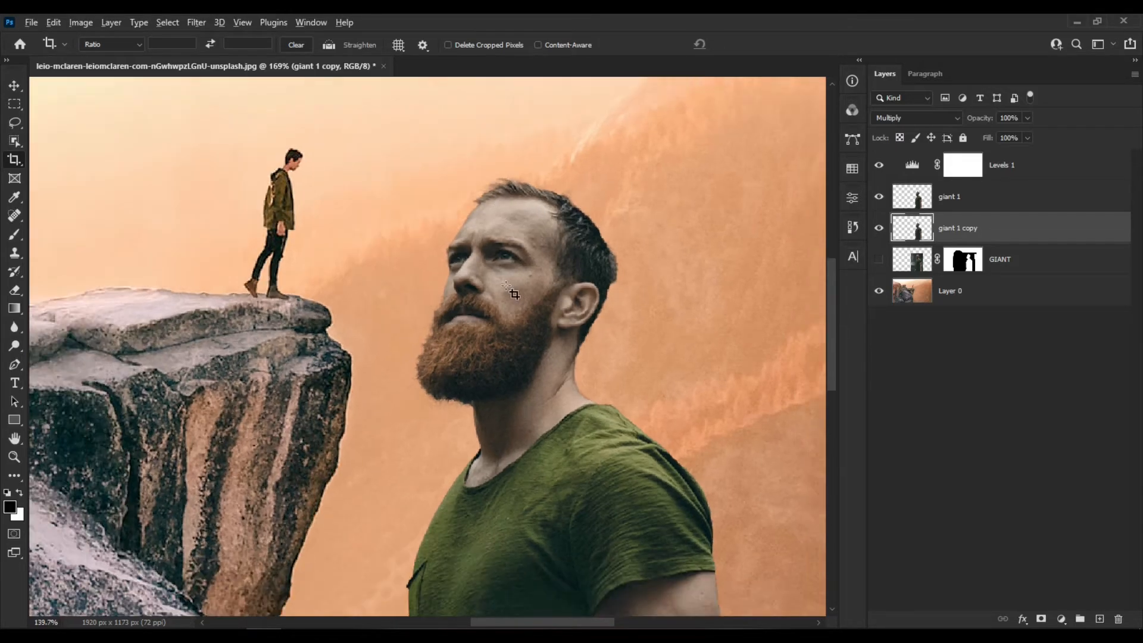
{"action": "scroll", "coordinate": [506, 285], "scroll_direction": "up", "scroll_amount": 4}
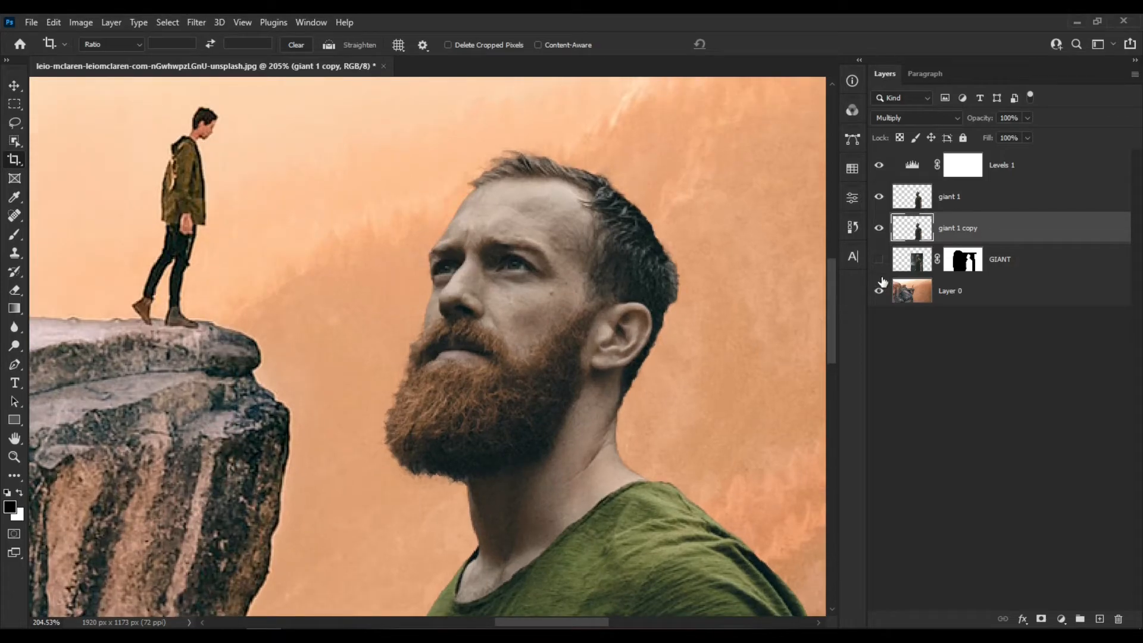
{"action": "left_click", "coordinate": [880, 266], "text": "alt"}
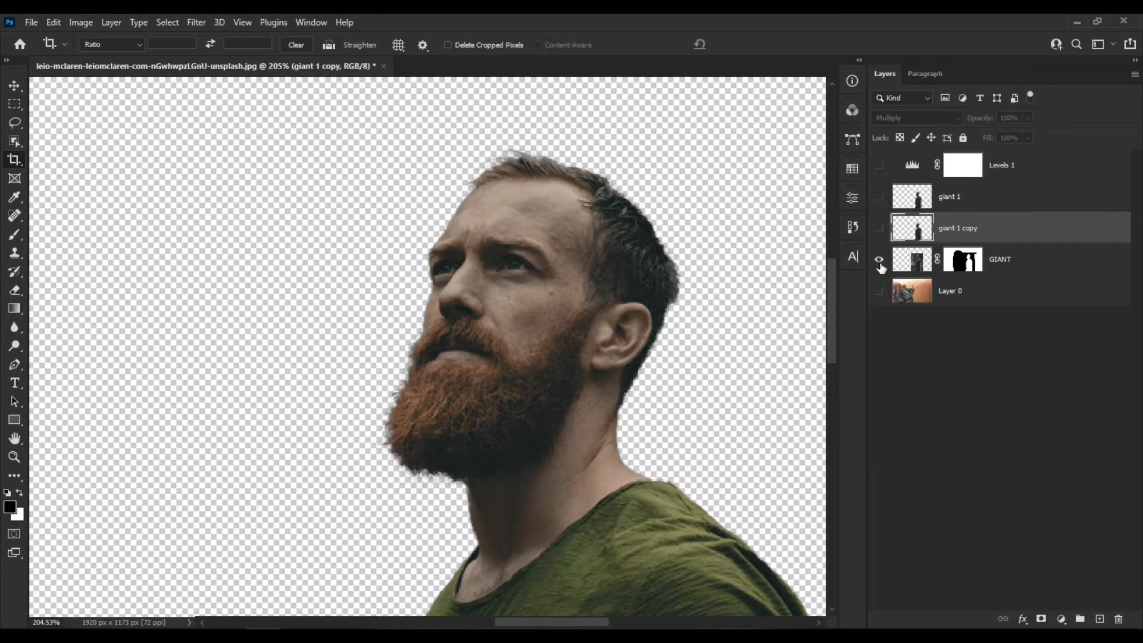
{"action": "left_click", "coordinate": [880, 266], "text": "alt"}
{"action": "scroll", "coordinate": [628, 279], "scroll_direction": "down", "scroll_amount": 3}
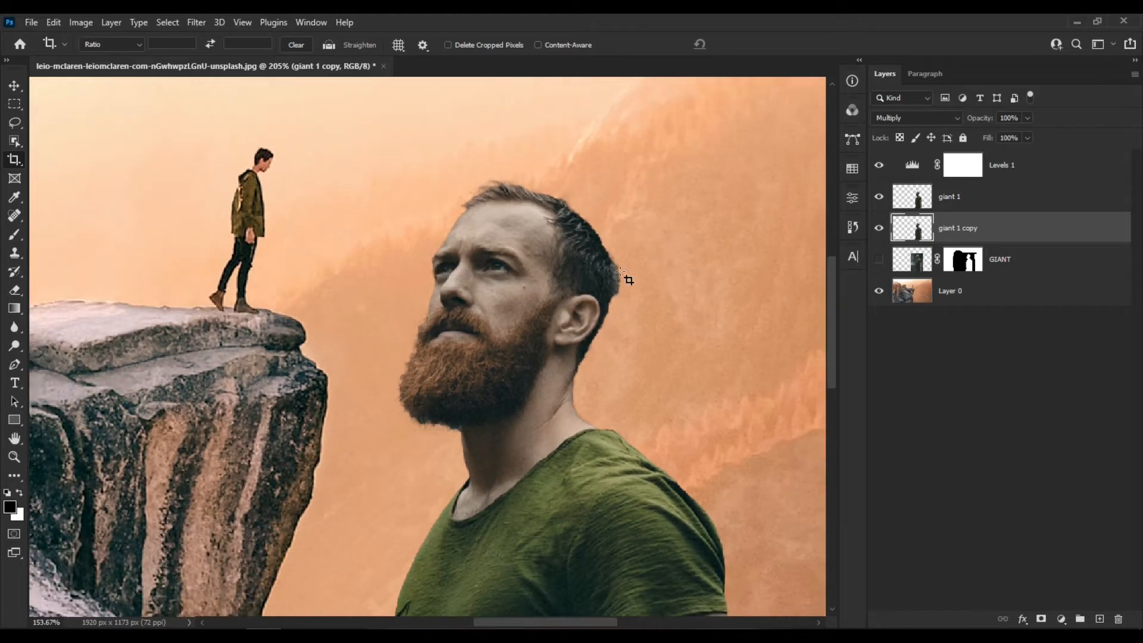
{"action": "scroll", "coordinate": [629, 279], "scroll_direction": "down", "scroll_amount": 3}
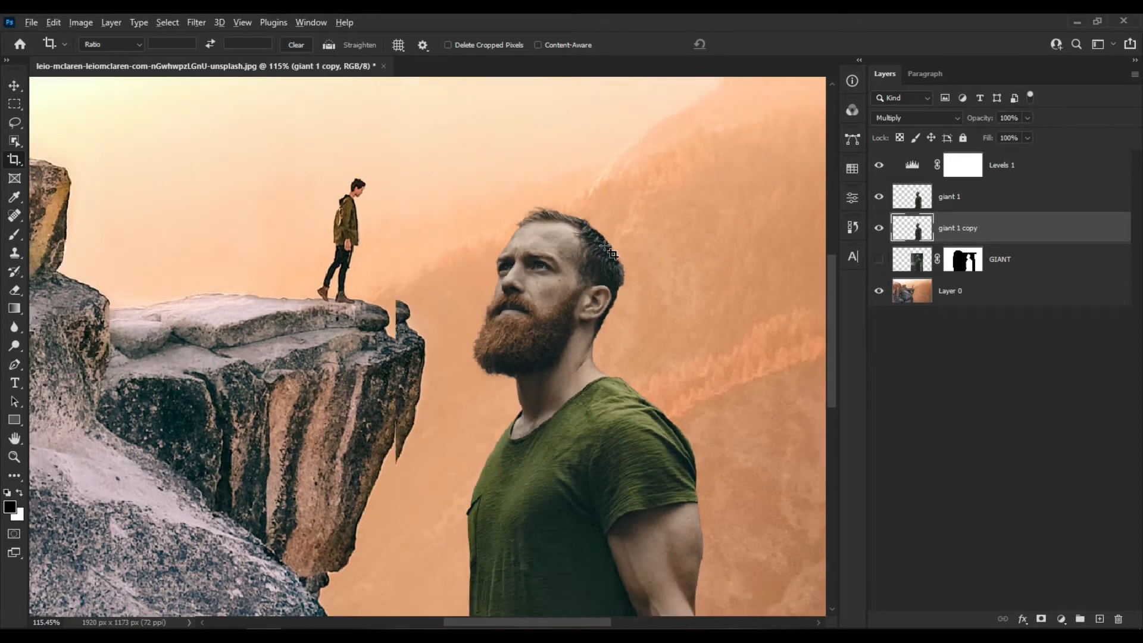
{"action": "scroll", "coordinate": [612, 254], "scroll_direction": "down", "scroll_amount": 4}
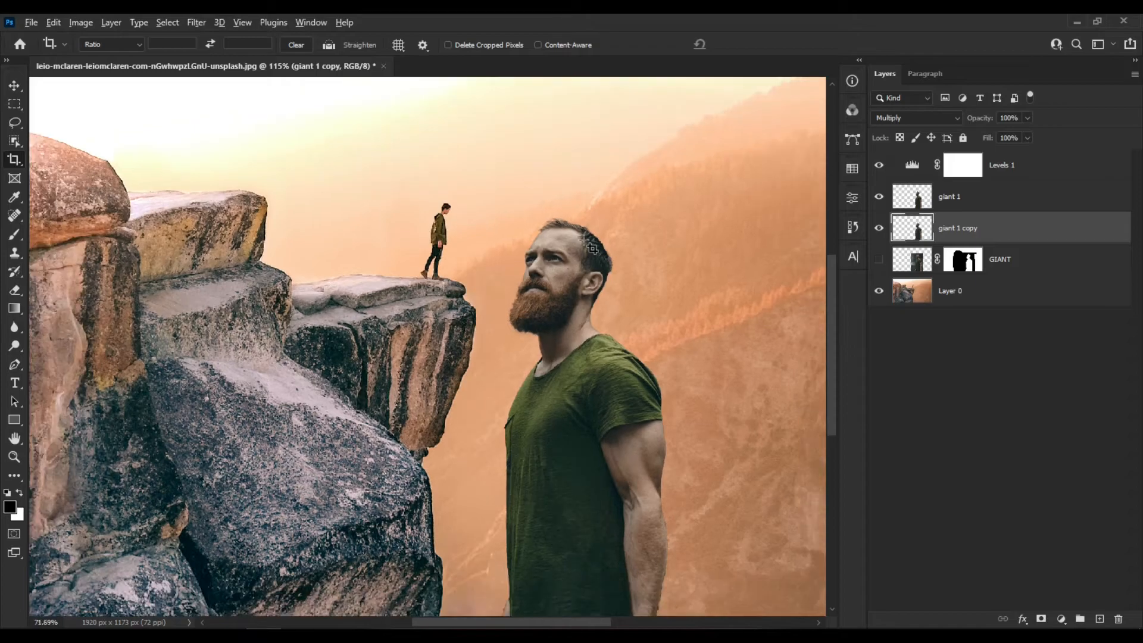
{"action": "scroll", "coordinate": [590, 247], "scroll_direction": "down", "scroll_amount": 4}
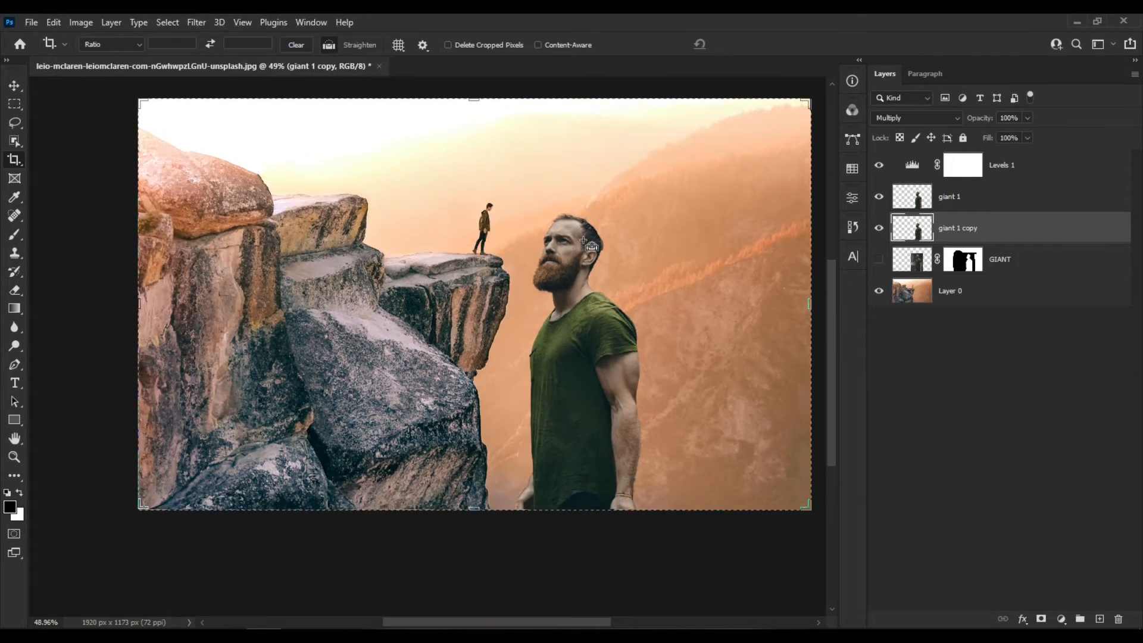
{"action": "scroll", "coordinate": [584, 241], "scroll_direction": "up", "scroll_amount": 1}
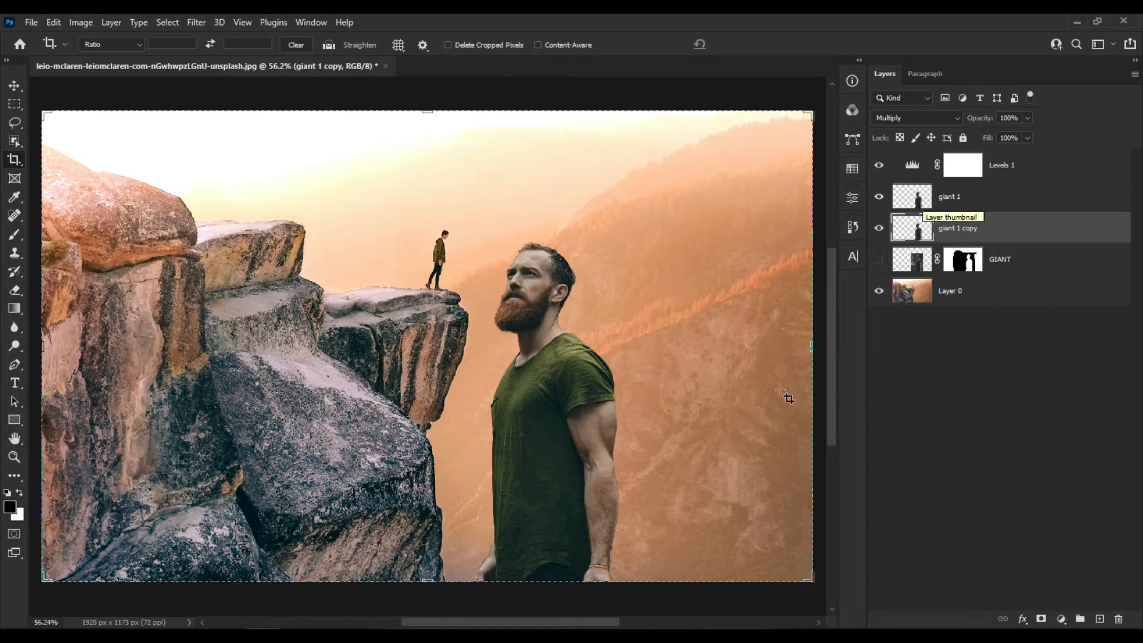
{"action": "scroll", "coordinate": [630, 566], "scroll_direction": "up", "scroll_amount": 5}
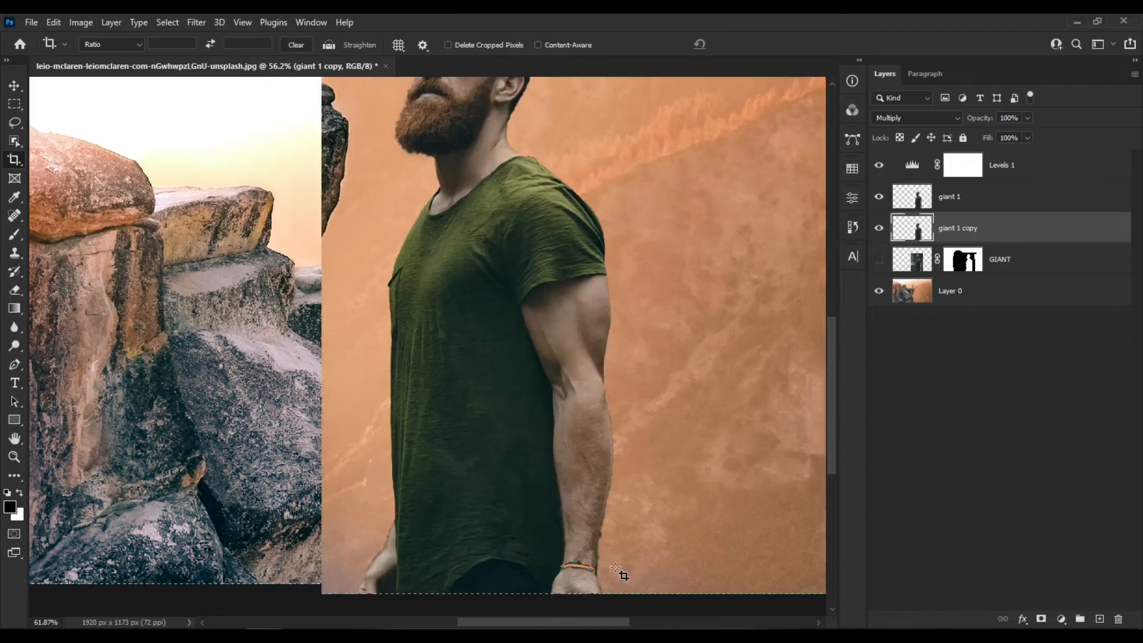
{"action": "scroll", "coordinate": [603, 561], "scroll_direction": "up", "scroll_amount": 4}
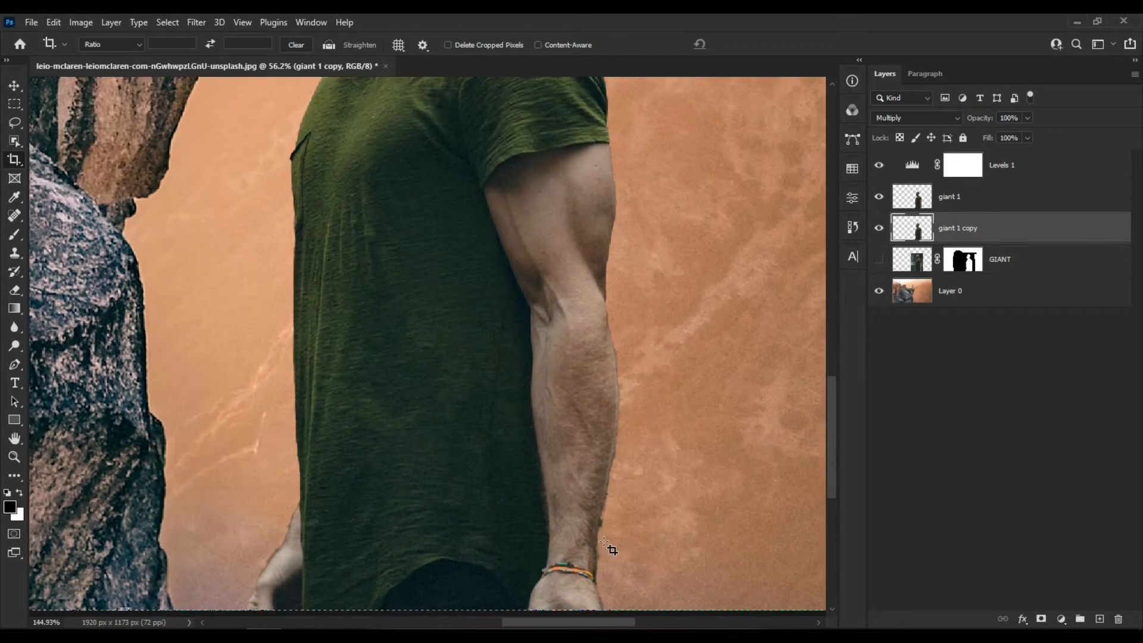
{"action": "scroll", "coordinate": [607, 539], "scroll_direction": "up", "scroll_amount": 1}
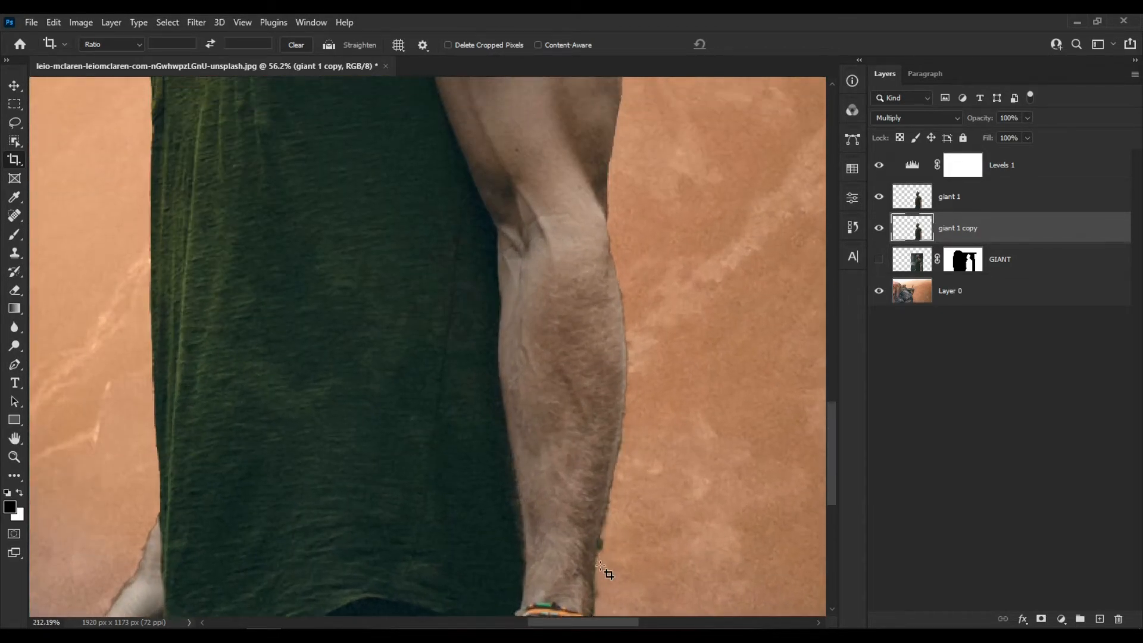
Step: Group the giant 1 and giant 1 copy layers and add a layer mask to the group
{"action": "left_click", "coordinate": [1019, 201], "text": "shift"}
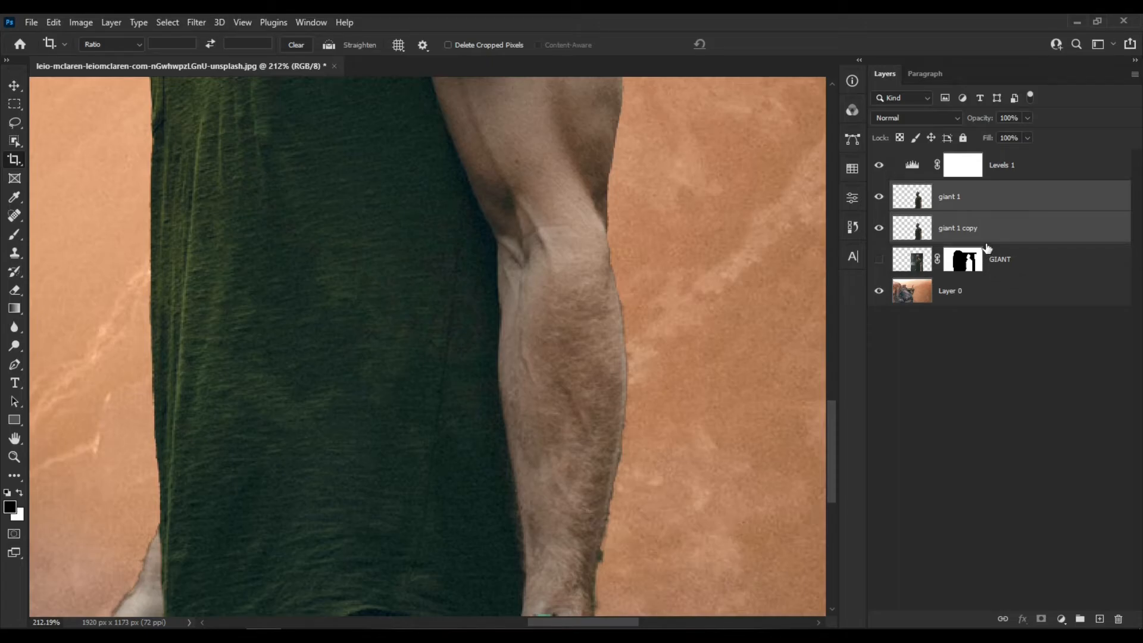
{"action": "key", "text": "ctrl+g"}
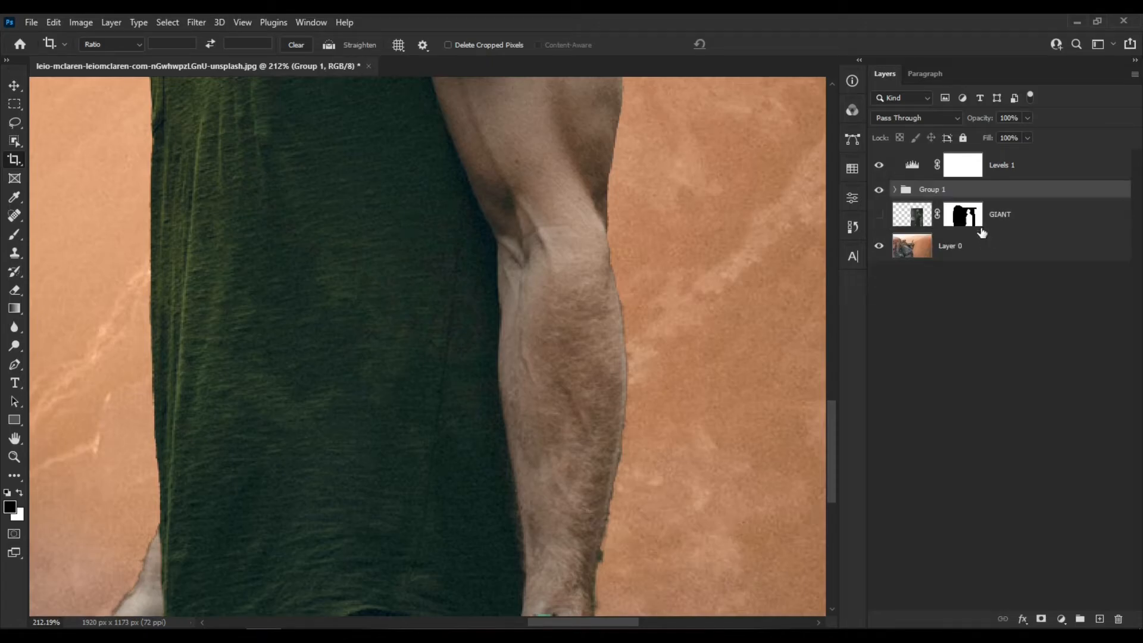
{"action": "left_click", "coordinate": [1042, 619]}
Step: Set the Brush to 18 px with 20% hardness for masking the edge of the man's forearm
{"action": "scroll", "coordinate": [664, 370], "scroll_direction": "down", "scroll_amount": 4}
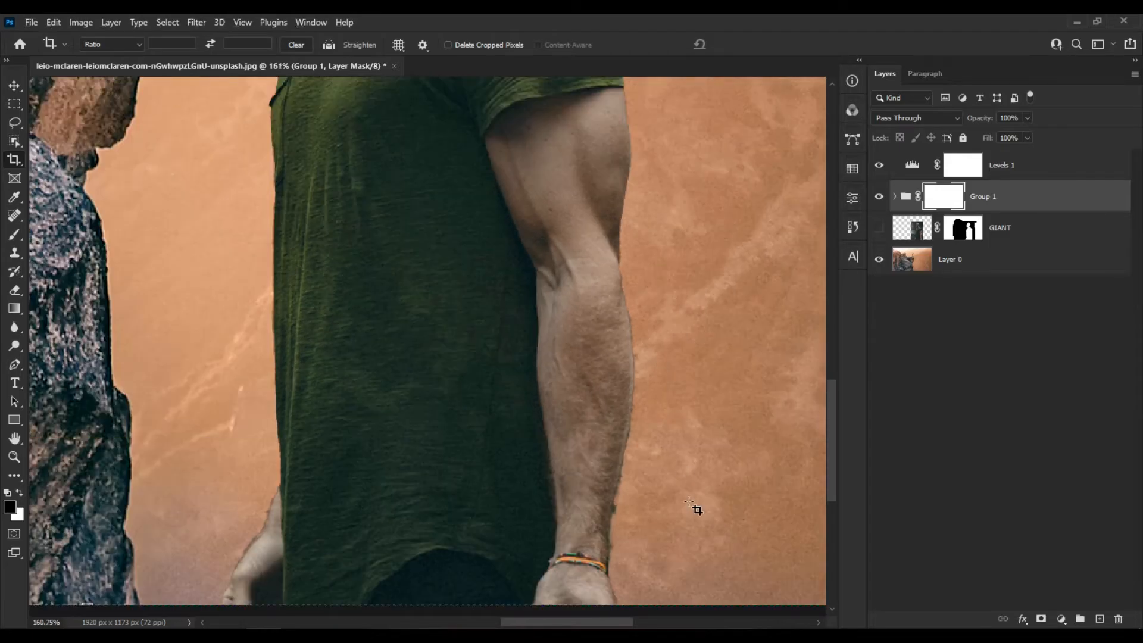
{"action": "scroll", "coordinate": [643, 541], "scroll_direction": "up", "scroll_amount": 3}
{"action": "scroll", "coordinate": [631, 539], "scroll_direction": "up", "scroll_amount": 3}
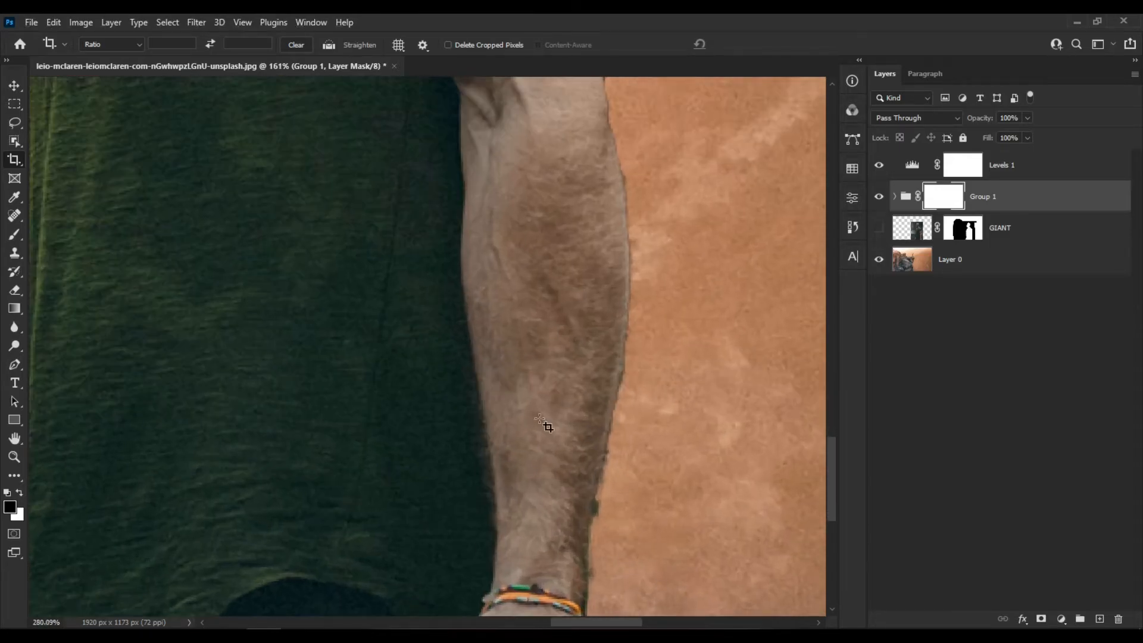
{"action": "left_click", "coordinate": [16, 235]}
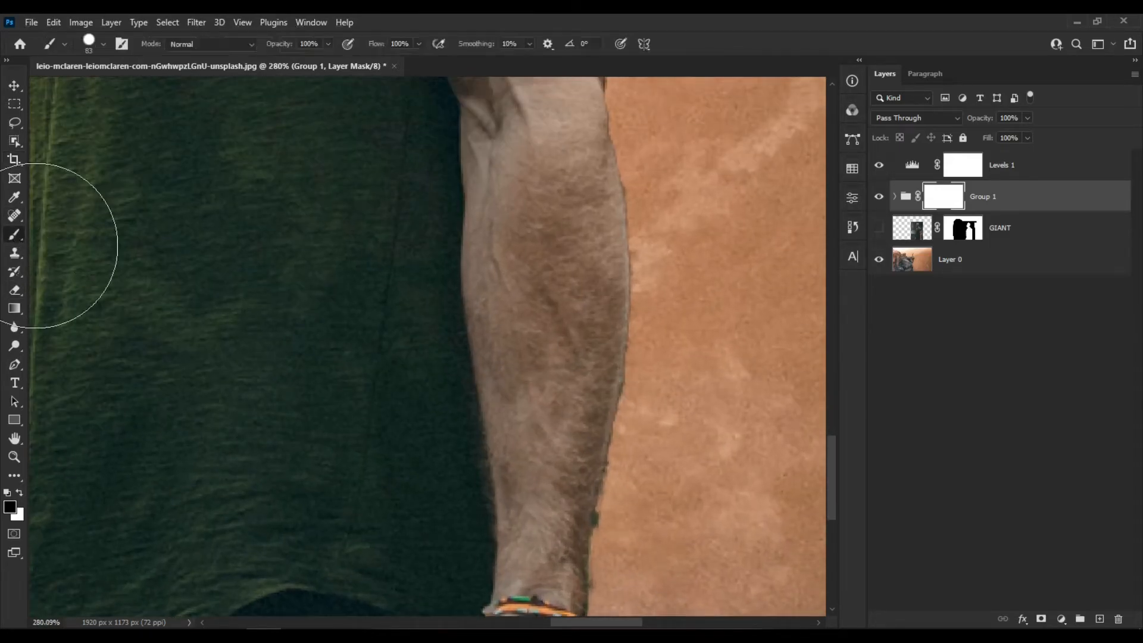
{"action": "right_click", "coordinate": [671, 501], "text": "alt"}
{"action": "left_click_drag", "start_coordinate": [617, 499], "coordinate": [605, 497]}
{"action": "scroll", "coordinate": [609, 539], "scroll_direction": "up", "scroll_amount": 1}
{"action": "scroll", "coordinate": [613, 535], "scroll_direction": "up", "scroll_amount": 1}
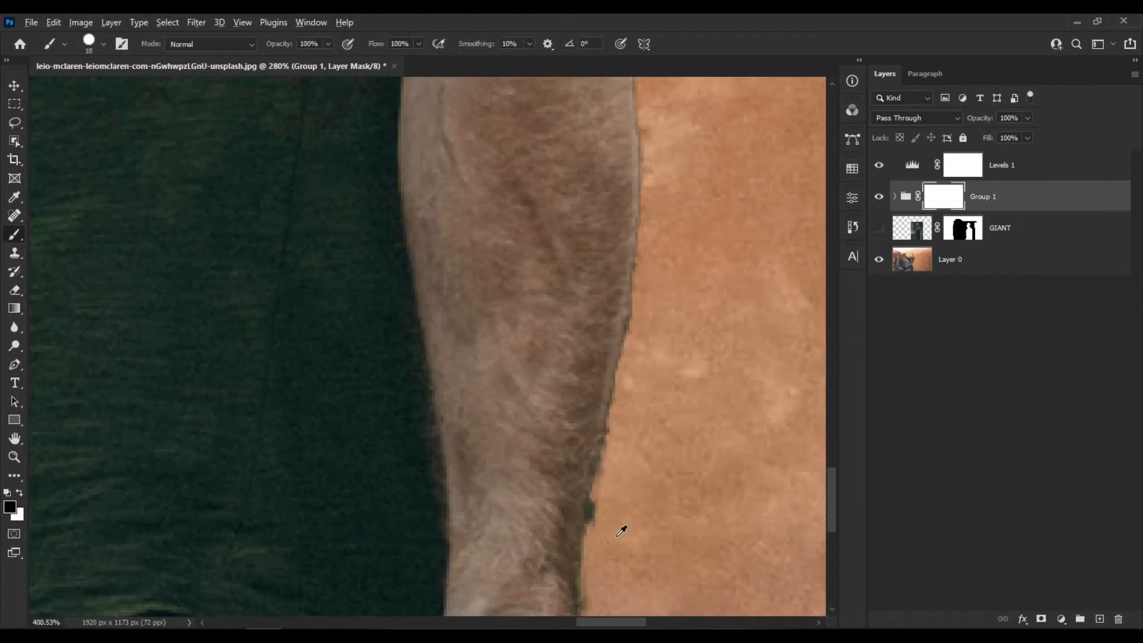
{"action": "right_click", "coordinate": [623, 528]}
{"action": "left_click_drag", "start_coordinate": [722, 439], "coordinate": [692, 439]}
{"action": "left_click", "coordinate": [716, 437]}
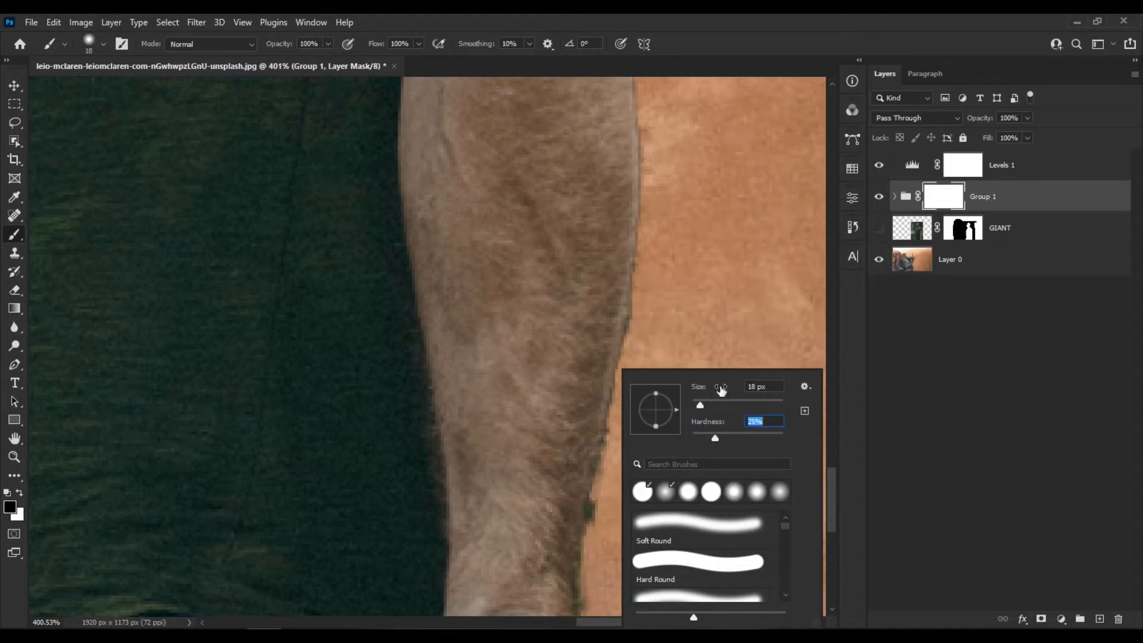
{"action": "key", "text": "Return"}
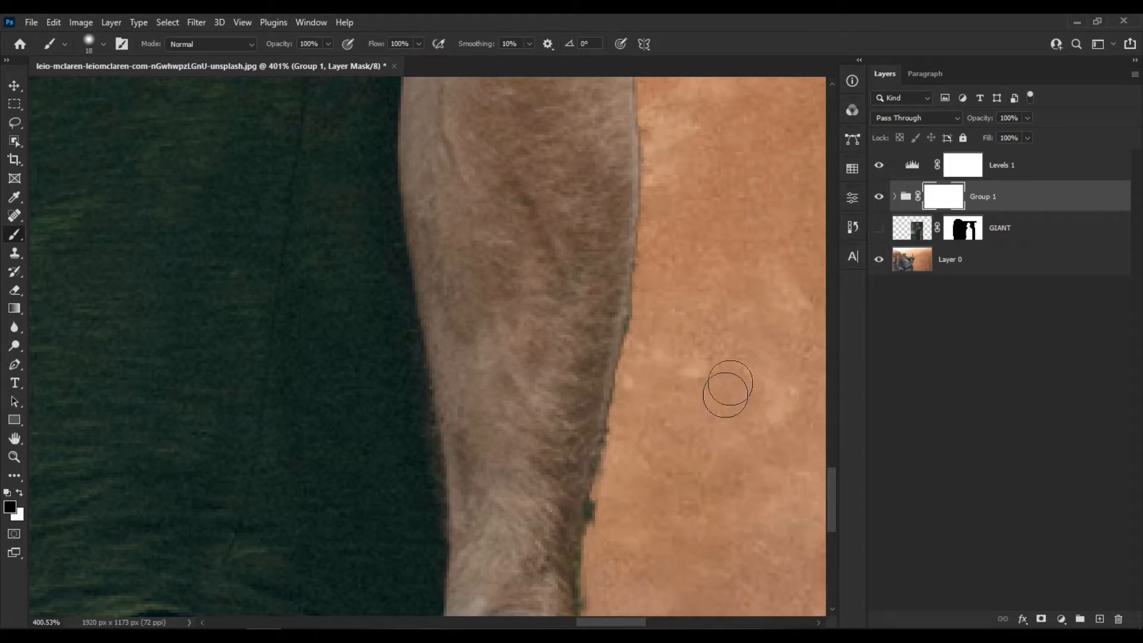
Step: Paint black on the group mask to hide the stray green patch along the forearm's outer edge
{"action": "scroll", "coordinate": [667, 494], "scroll_direction": "up", "scroll_amount": 1}
{"action": "left_click_drag", "start_coordinate": [601, 526], "coordinate": [606, 513]}
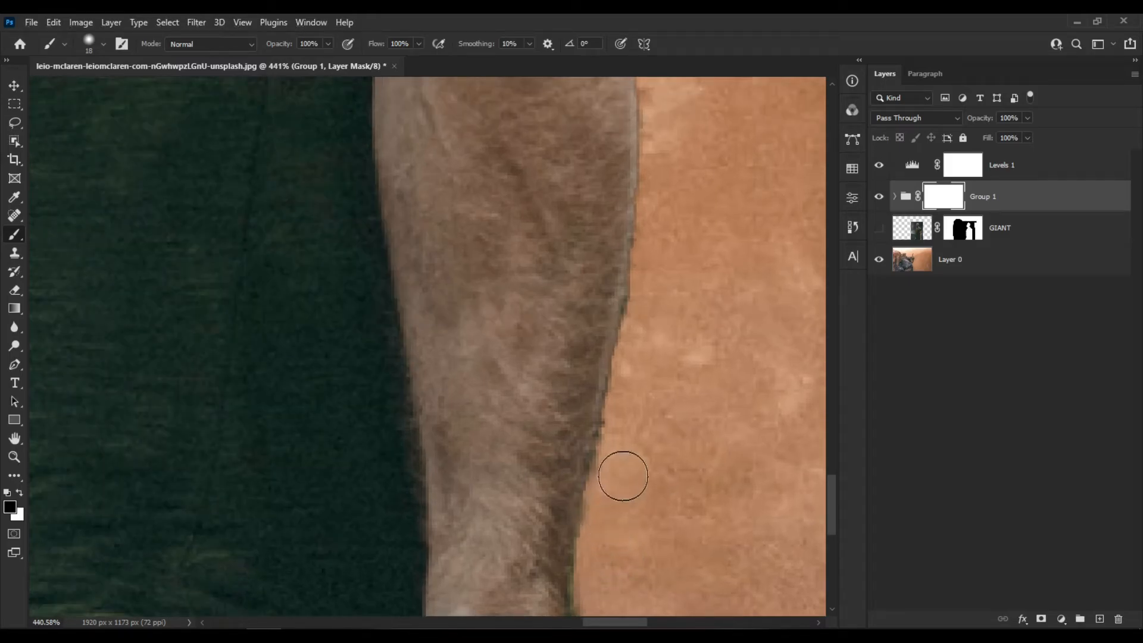
{"action": "scroll", "coordinate": [620, 498], "scroll_direction": "down", "scroll_amount": 2}
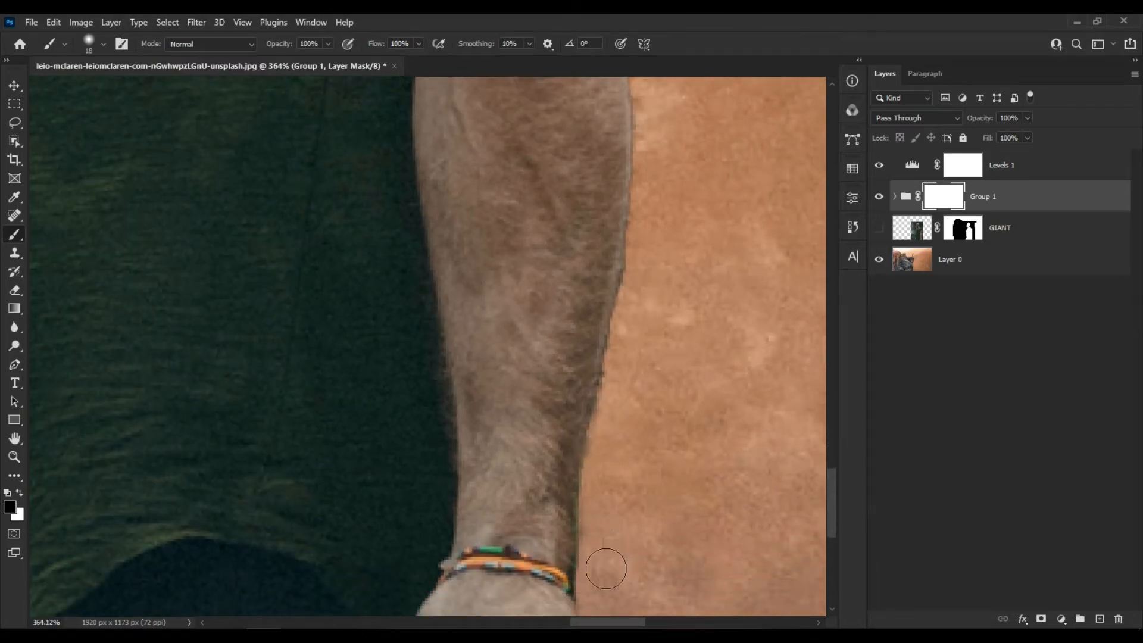
Step: Reduce the brush to 5 px and mask out the green fringe along the wrist beside the bracelet
{"action": "scroll", "coordinate": [599, 569], "scroll_direction": "down", "scroll_amount": 2}
{"action": "scroll", "coordinate": [599, 554], "scroll_direction": "down", "scroll_amount": 1}
{"action": "right_click", "coordinate": [596, 487]}
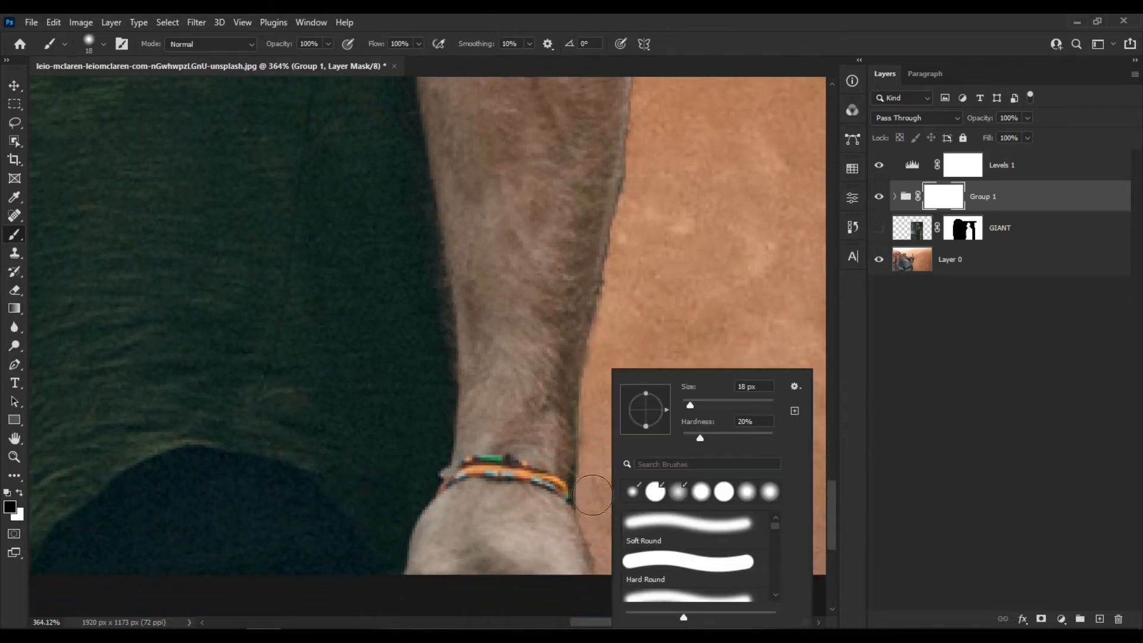
{"action": "left_click_drag", "start_coordinate": [592, 495], "coordinate": [582, 496]}
{"action": "scroll", "coordinate": [581, 502], "scroll_direction": "up", "scroll_amount": 3}
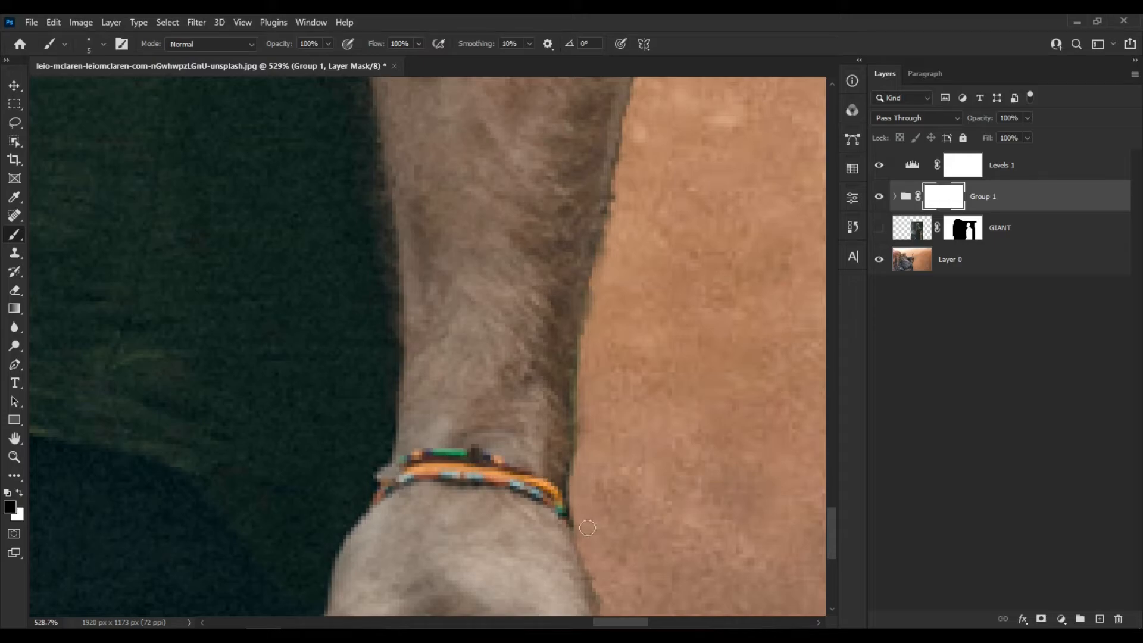
{"action": "scroll", "coordinate": [676, 462], "scroll_direction": "down", "scroll_amount": 3}
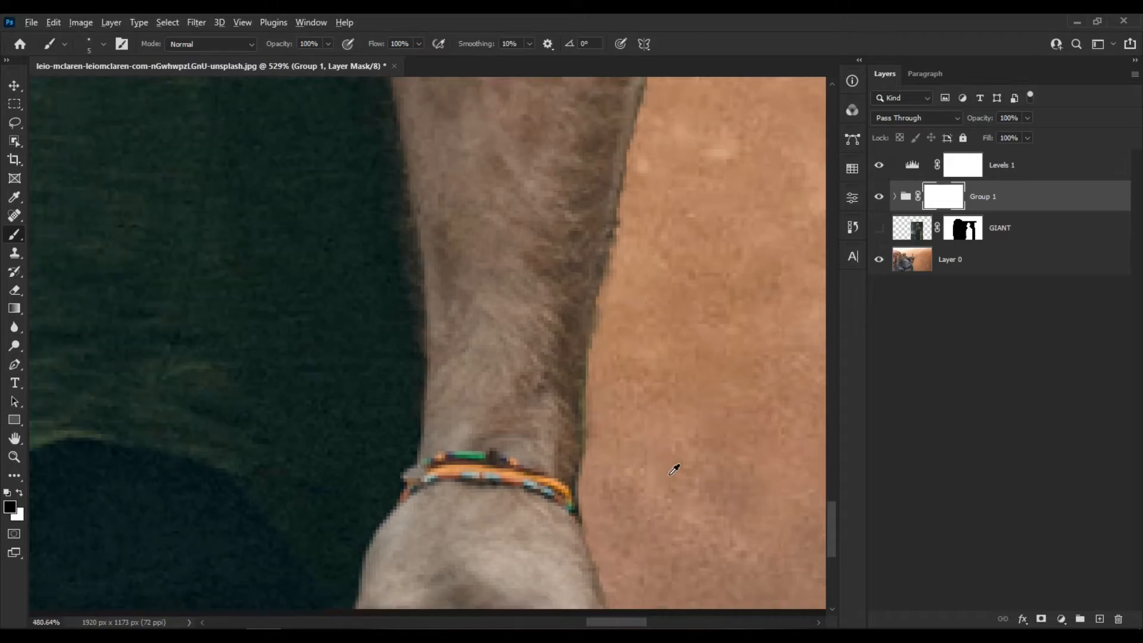
Step: Examine the man's outline along his upper arm, shirt and both hands for leftover edge fringes
{"action": "left_click_drag", "start_coordinate": [837, 477], "coordinate": [835, 383]}
{"action": "scroll", "coordinate": [725, 383], "scroll_direction": "down", "scroll_amount": 2}
{"action": "scroll", "coordinate": [708, 393], "scroll_direction": "down", "scroll_amount": 5}
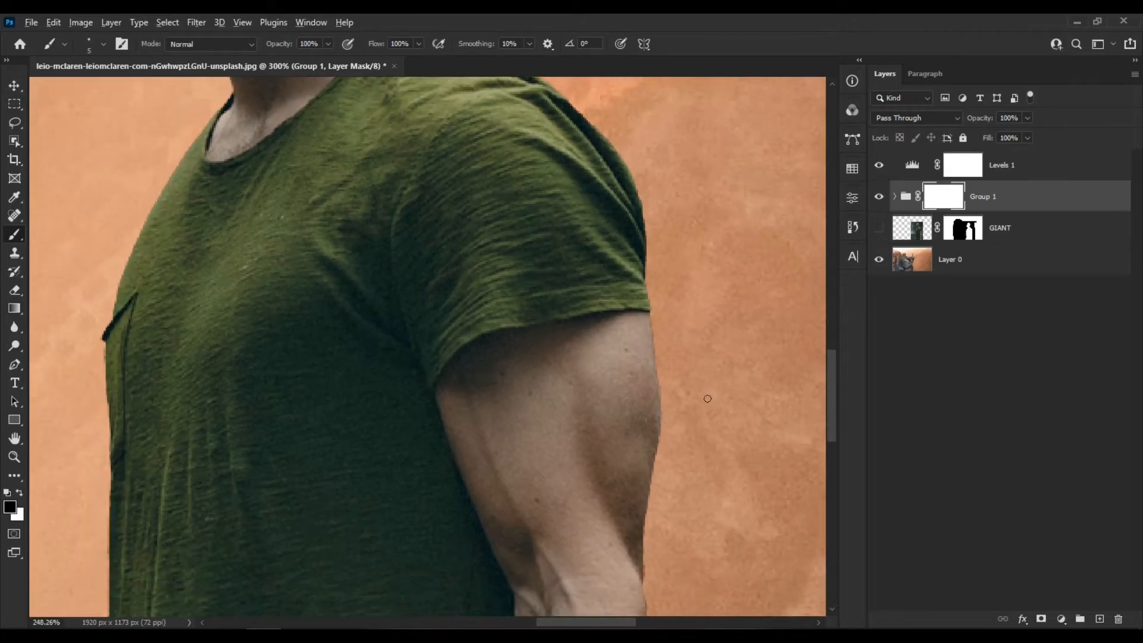
{"action": "scroll", "coordinate": [490, 333], "scroll_direction": "down", "scroll_amount": 5}
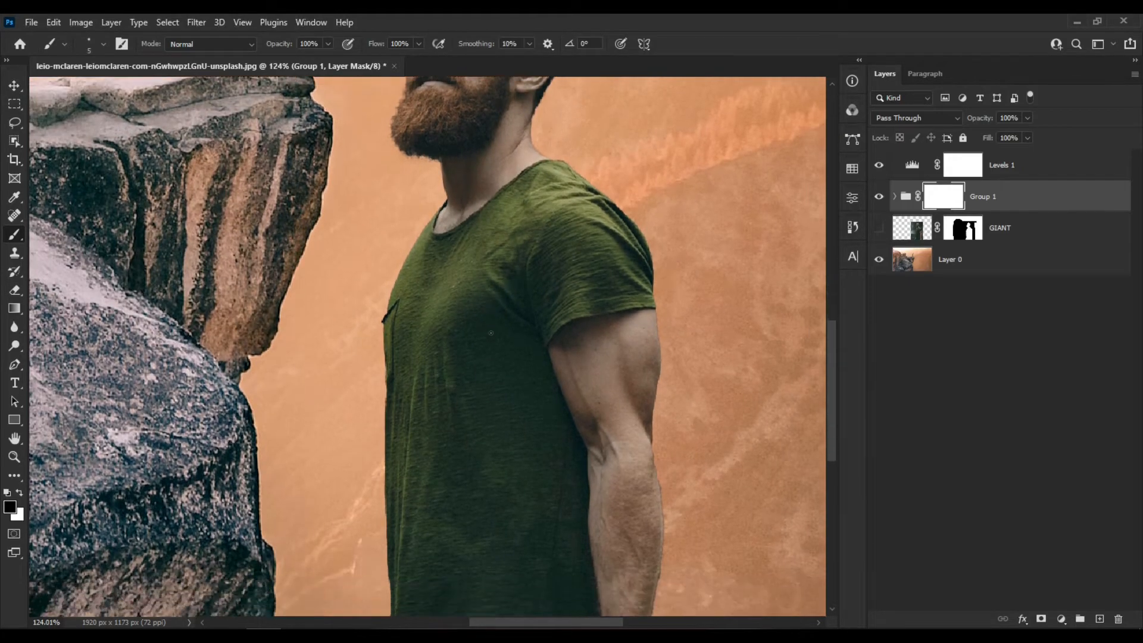
{"action": "scroll", "coordinate": [440, 495], "scroll_direction": "down", "scroll_amount": 2}
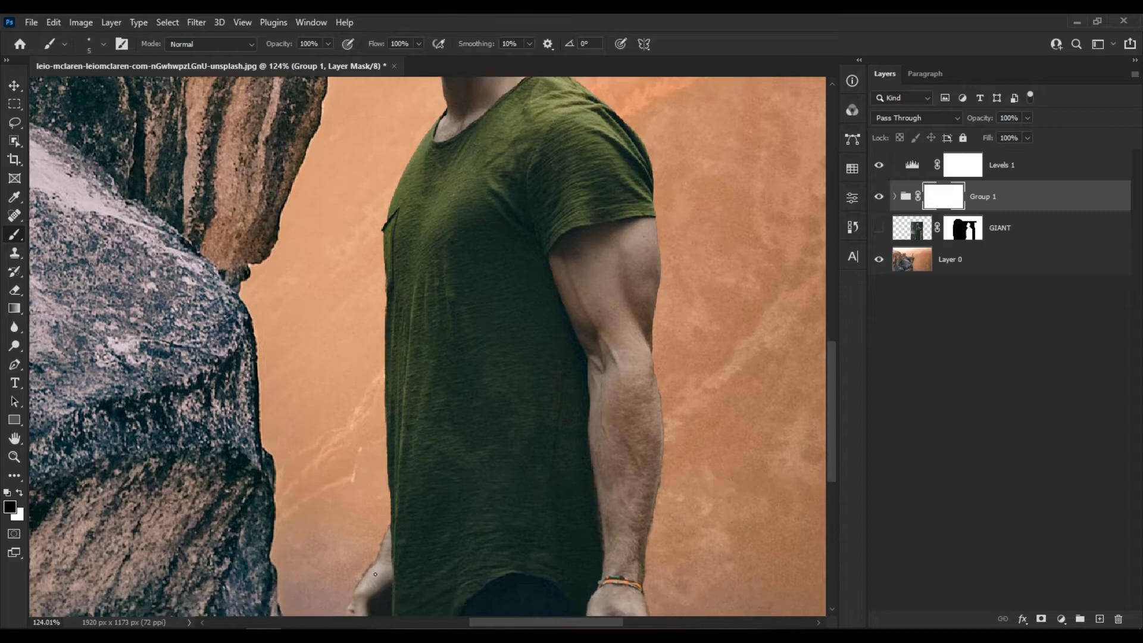
Step: Paint black on the group mask along the edge of the man's rear wrist with a 14 px brush in Overlay mode
{"action": "scroll", "coordinate": [369, 578], "scroll_direction": "up", "scroll_amount": 5}
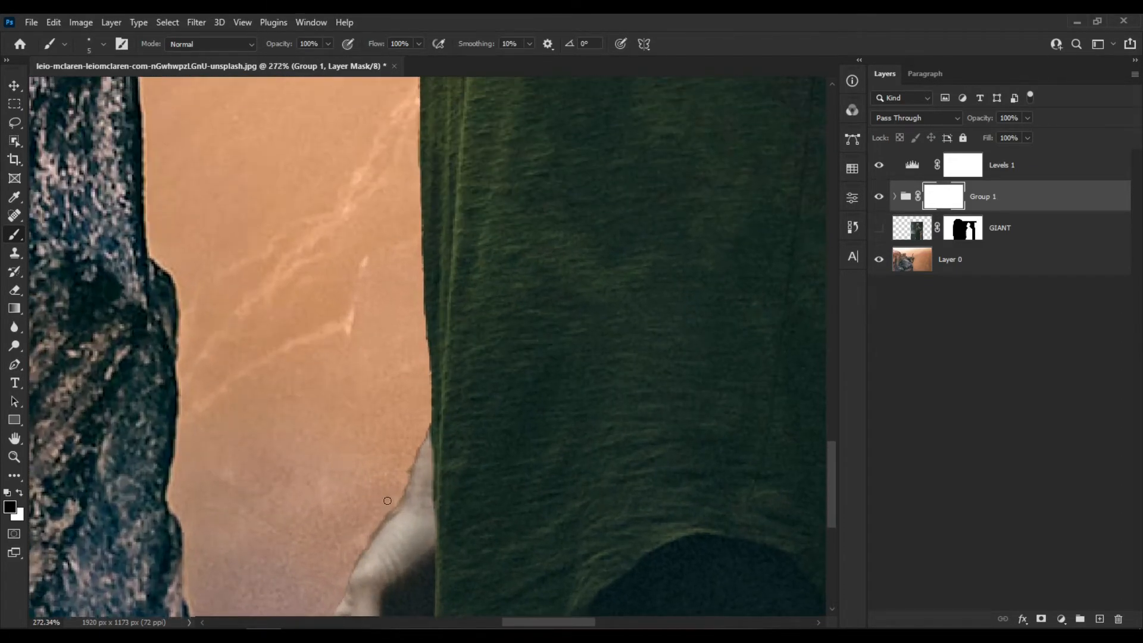
{"action": "left_click_drag", "start_coordinate": [359, 540], "coordinate": [371, 543]}
{"action": "left_click", "coordinate": [232, 44]}
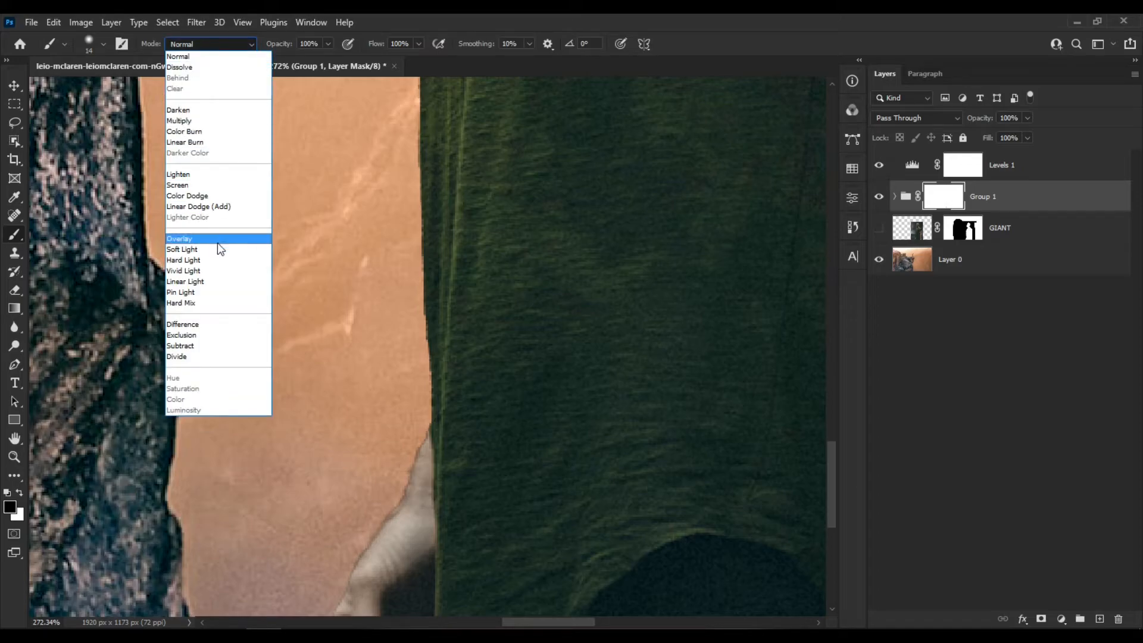
{"action": "left_click", "coordinate": [218, 239]}
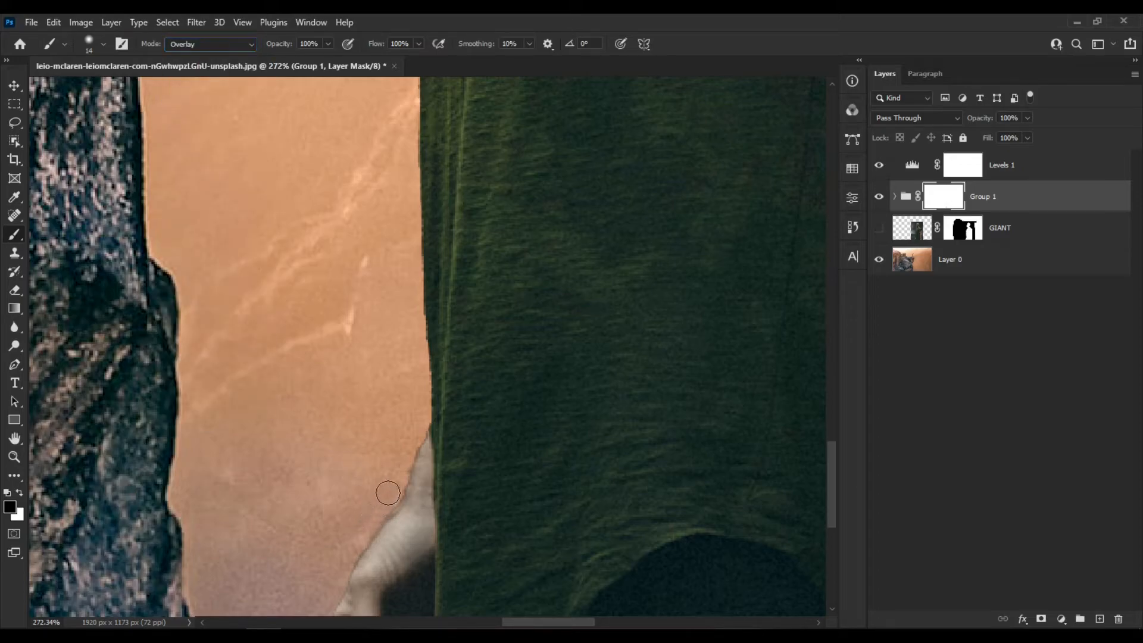
{"action": "mouse_move", "coordinate": [422, 418]}
{"action": "left_mouse_down"}
{"action": "mouse_move", "coordinate": [391, 507]}
{"action": "mouse_move", "coordinate": [343, 565]}
{"action": "left_mouse_up"}
{"action": "scroll", "coordinate": [384, 393], "scroll_direction": "down", "scroll_amount": 1}
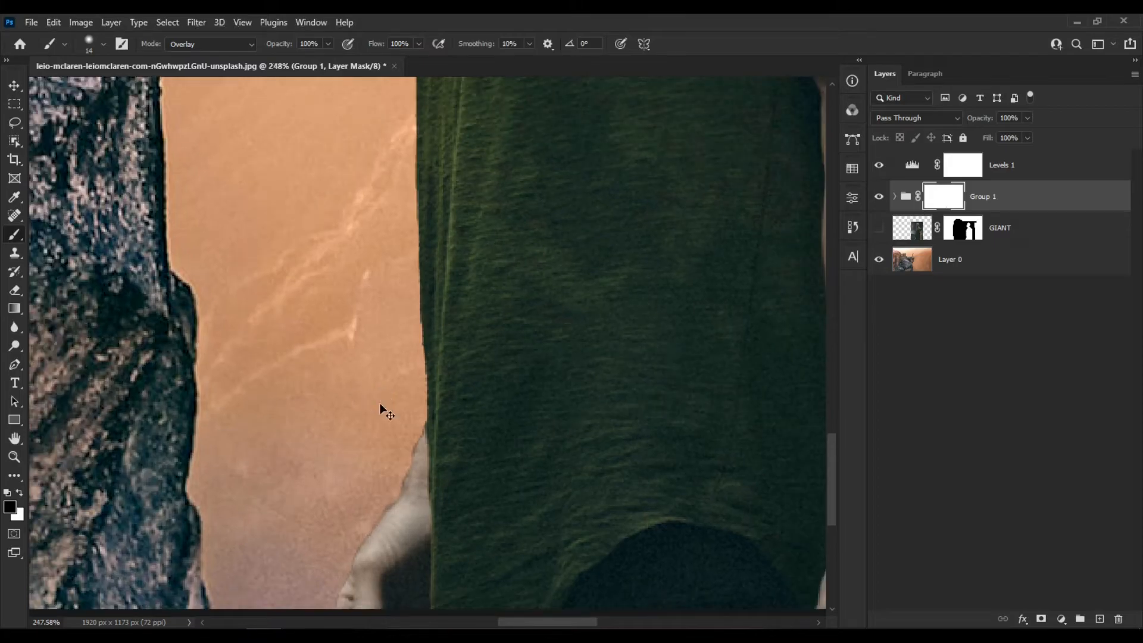
{"action": "scroll", "coordinate": [397, 435], "scroll_direction": "down", "scroll_amount": 2}
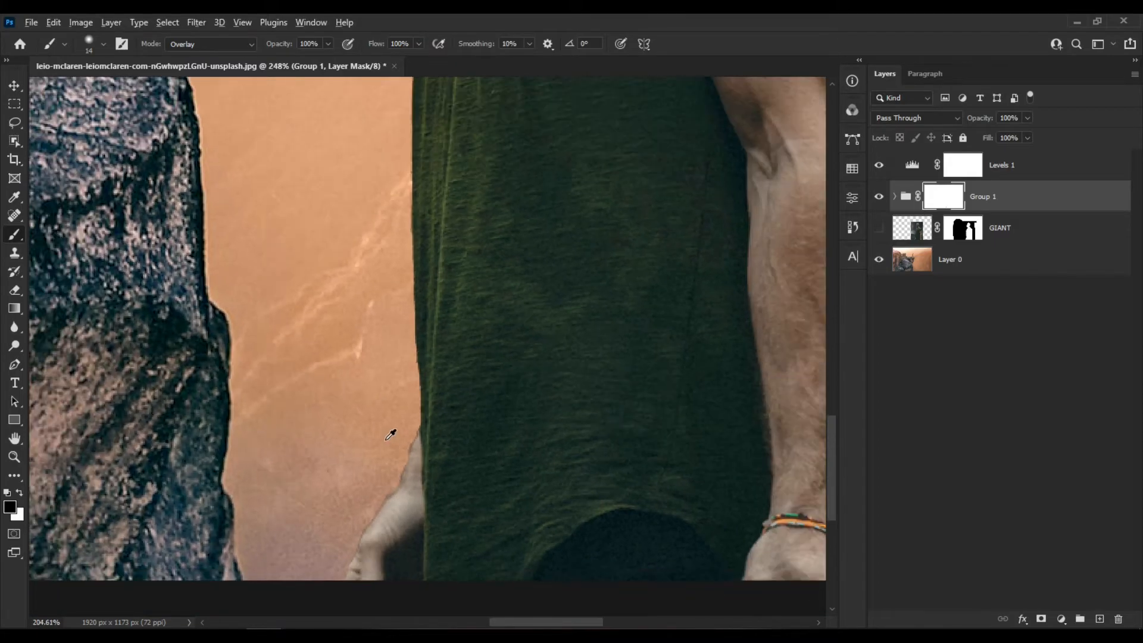
{"action": "scroll", "coordinate": [498, 341], "scroll_direction": "up", "scroll_amount": 2}
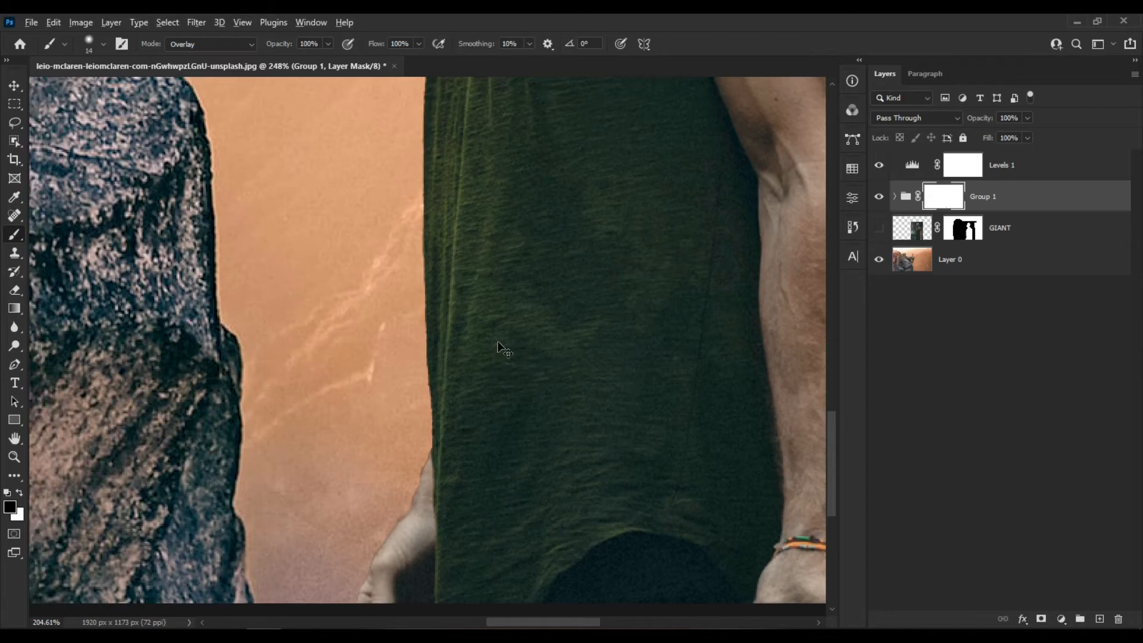
{"action": "key", "text": "ctrl+0"}
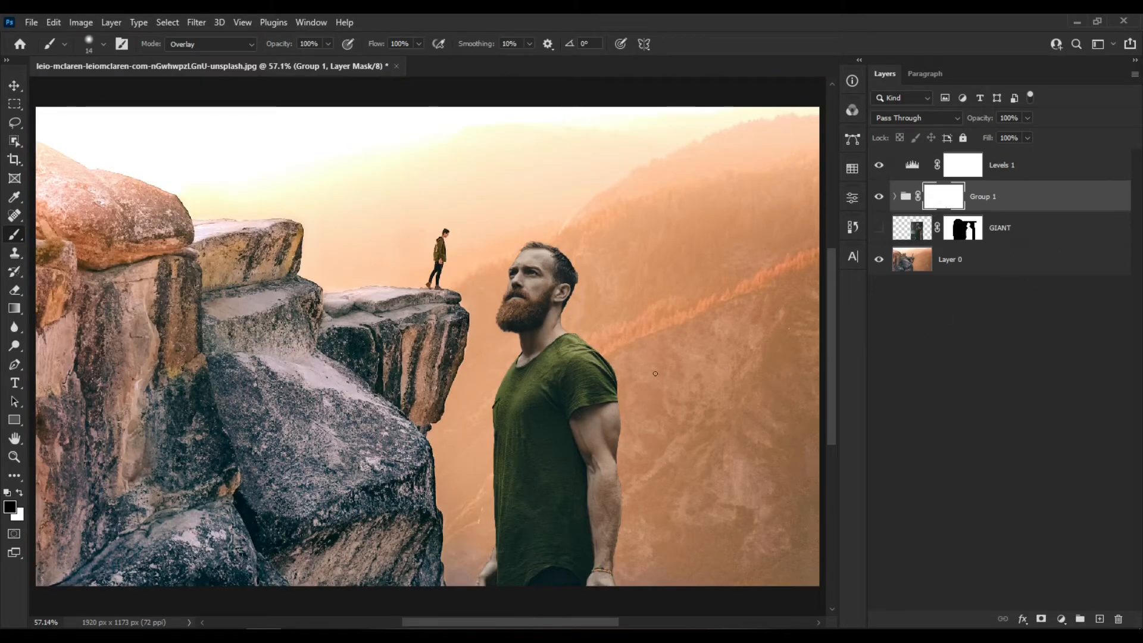
Step: Sample the orange #de9b6f from the hazy mountain on Layer 0 as the foreground color
{"action": "left_click", "coordinate": [14, 197]}
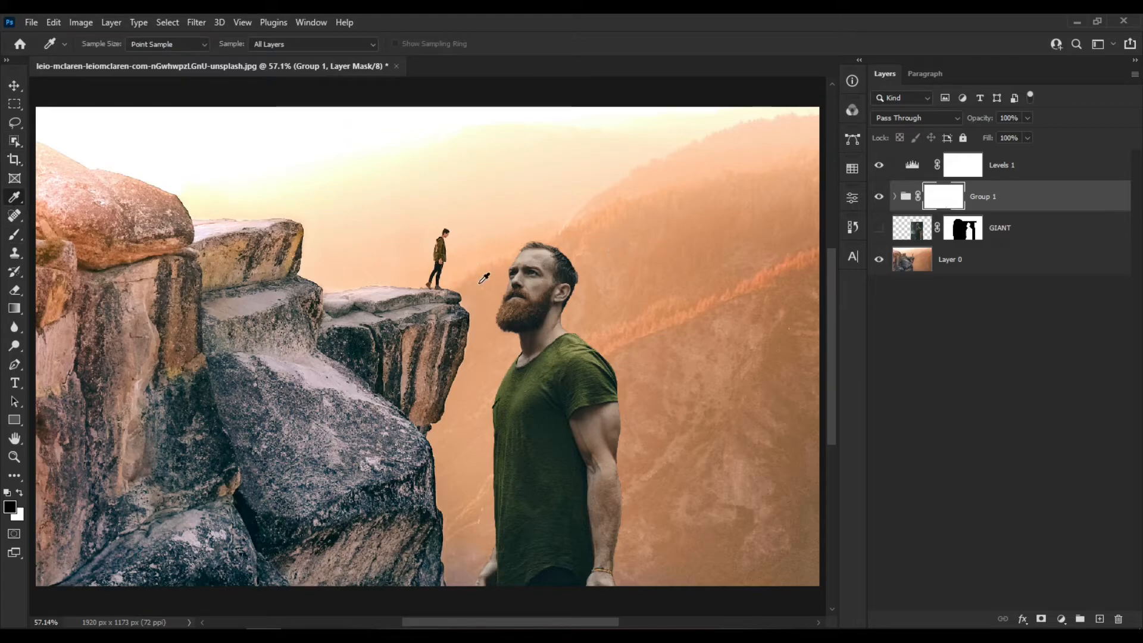
{"action": "left_click", "coordinate": [484, 359]}
{"action": "left_click", "coordinate": [963, 235]}
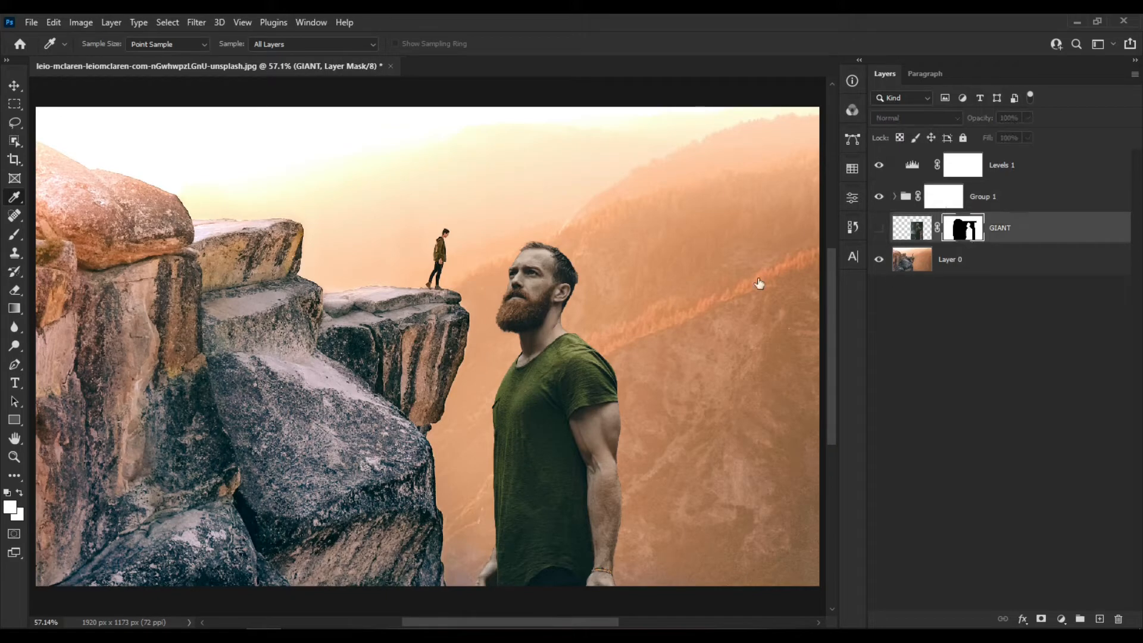
{"action": "left_click", "coordinate": [894, 270]}
{"action": "left_click", "coordinate": [632, 261]}
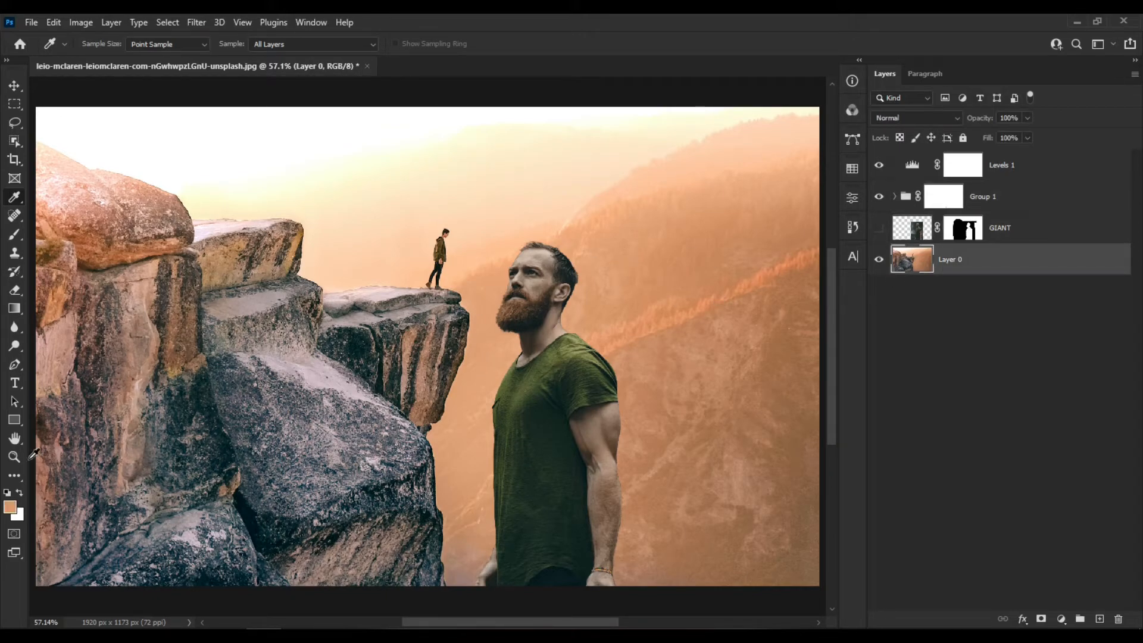
{"action": "left_click", "coordinate": [12, 511]}
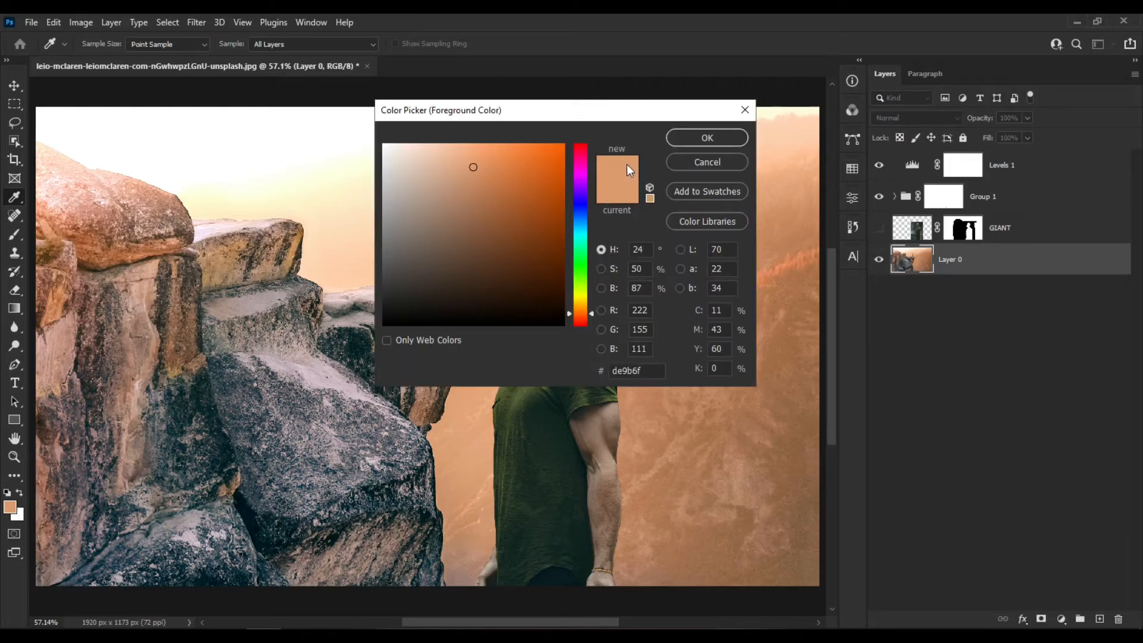
{"action": "left_click", "coordinate": [720, 138]}
Step: Rename Group 1 as GIANT and delete the hidden GIANT layer beneath it
{"action": "left_click", "coordinate": [1058, 239]}
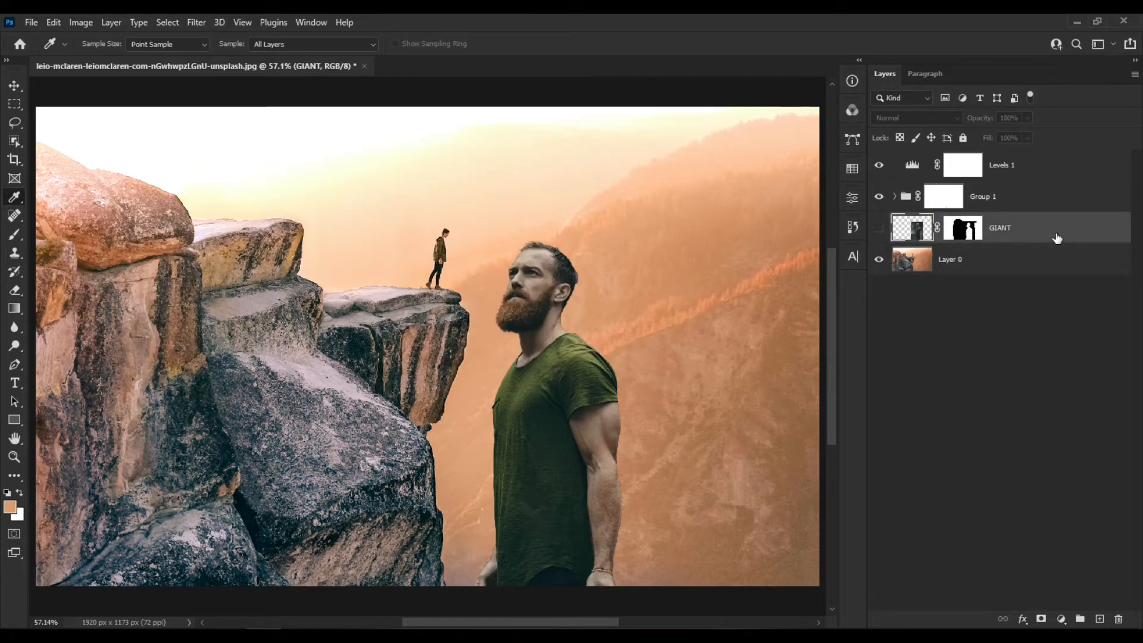
{"action": "left_click", "coordinate": [1035, 208]}
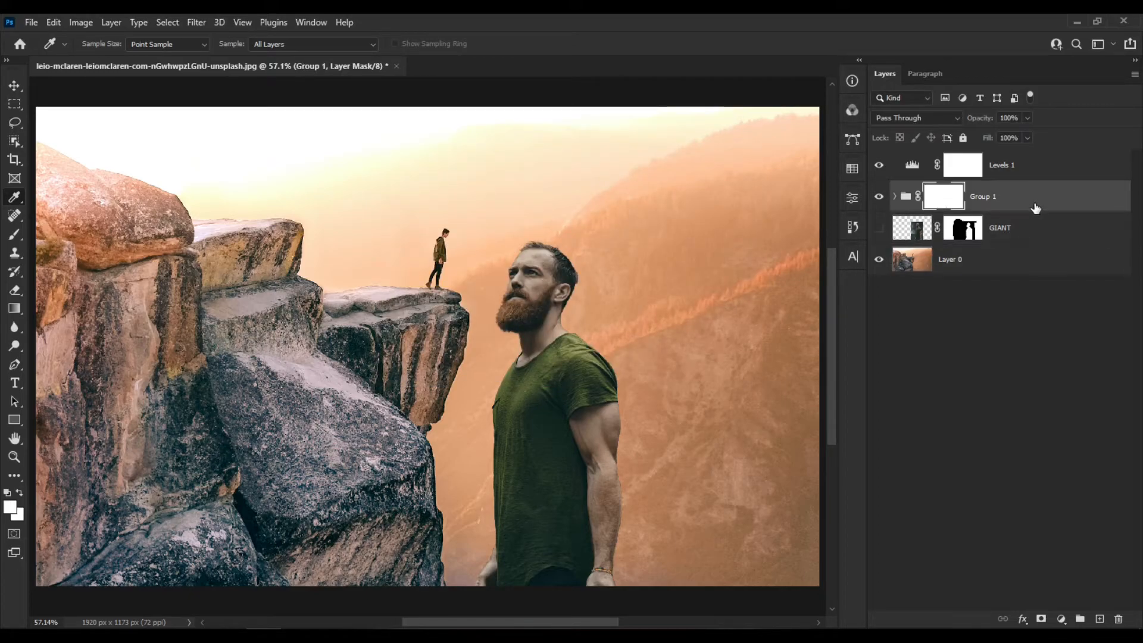
{"action": "double_click", "coordinate": [988, 200]}
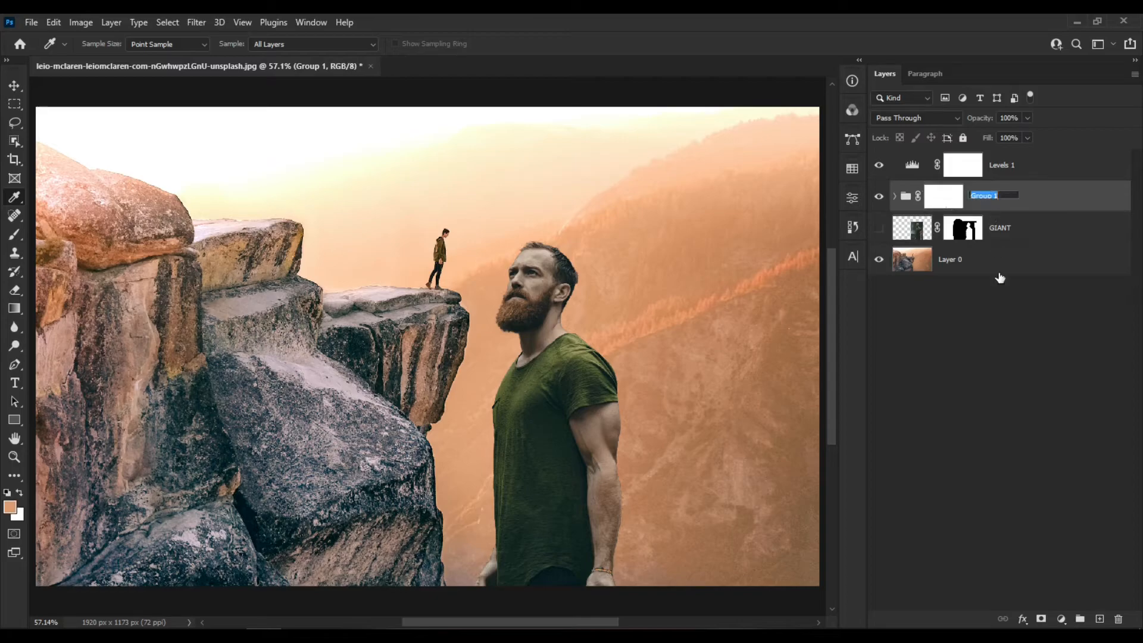
{"action": "type", "text": "GIANT"}
{"action": "key", "text": "Return"}
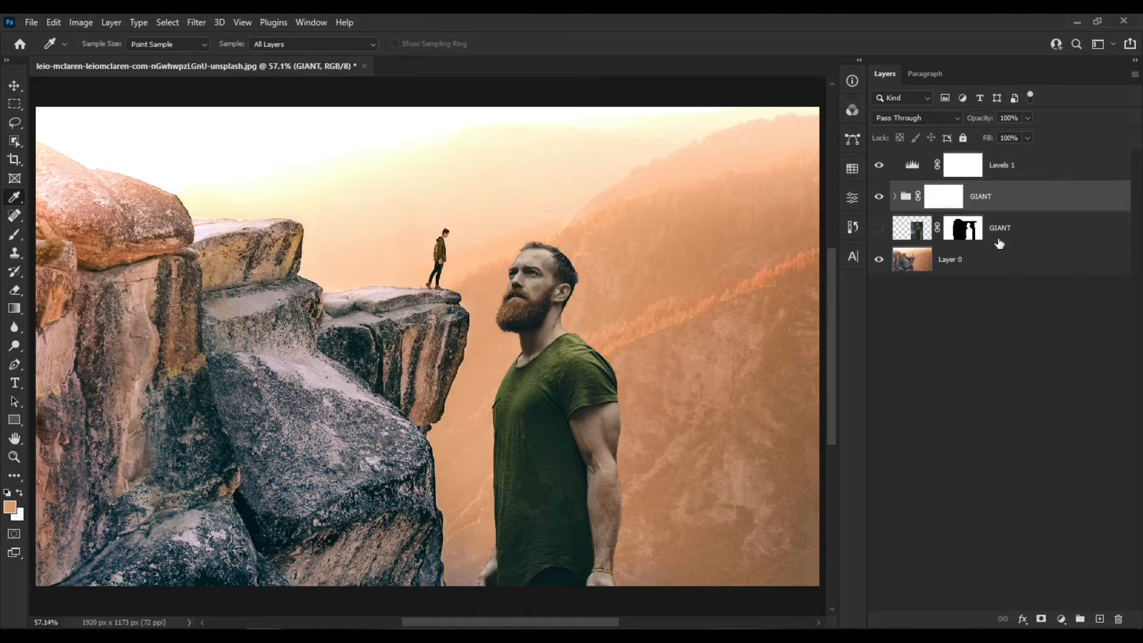
{"action": "left_click_drag", "start_coordinate": [1023, 232], "coordinate": [1121, 620]}
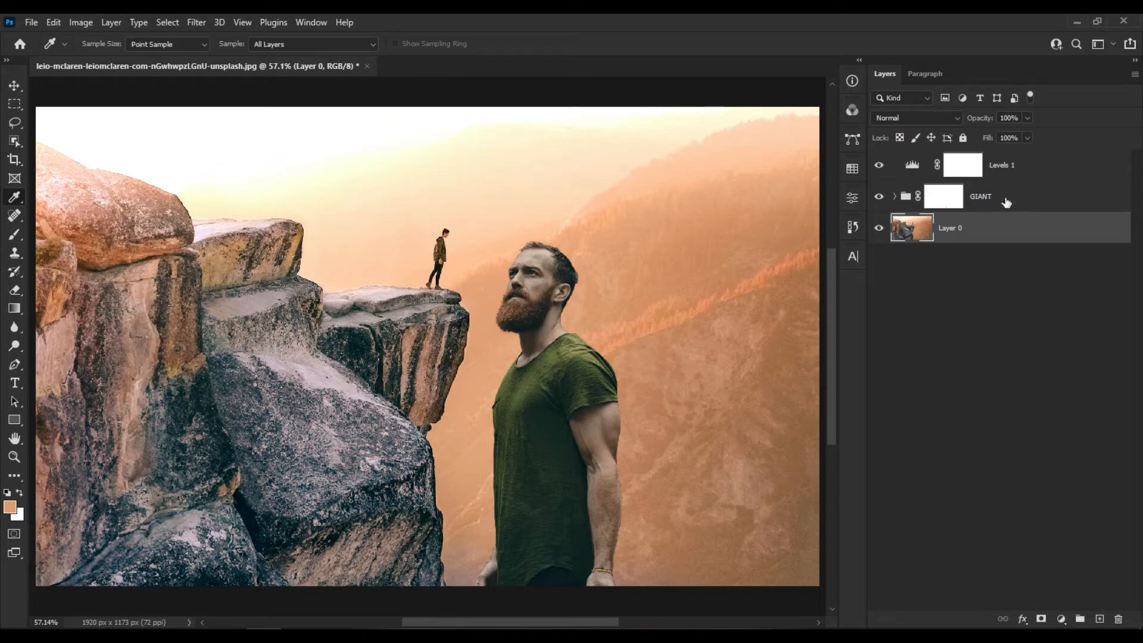
Step: Add an empty layer above the GIANT group and set its blend mode to Color
{"action": "left_click", "coordinate": [1023, 204]}
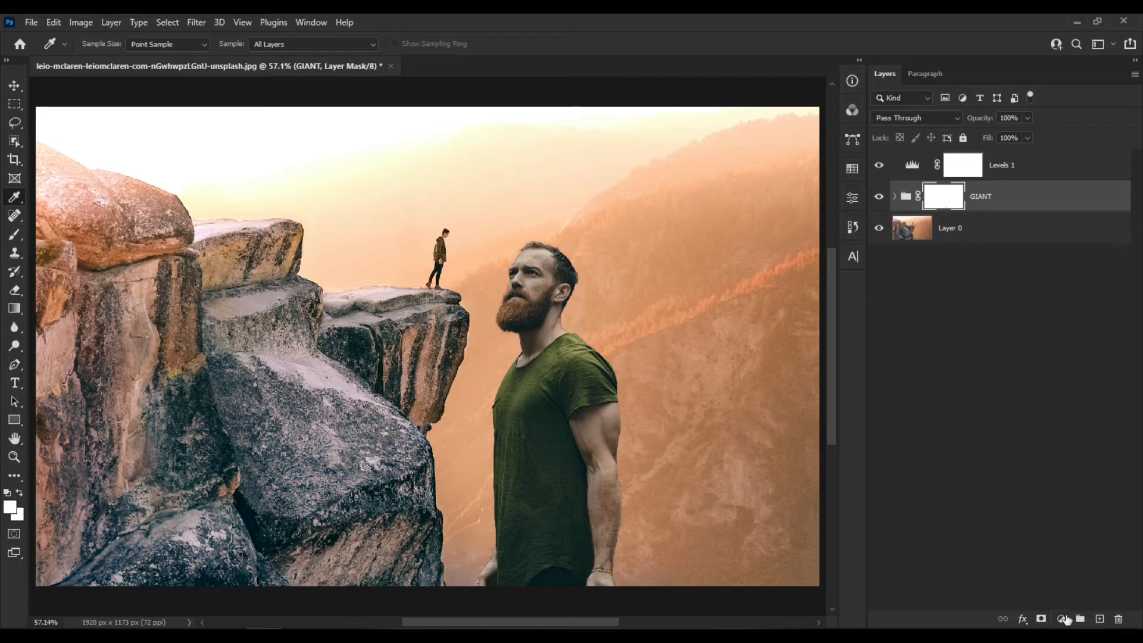
{"action": "left_click", "coordinate": [1100, 620]}
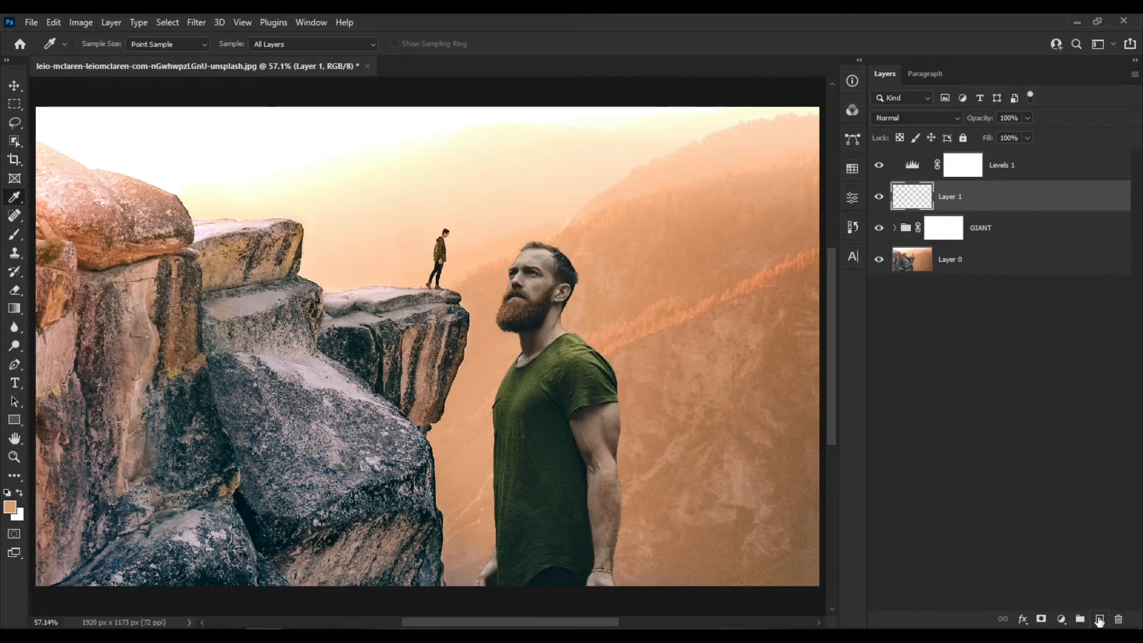
{"action": "left_click", "coordinate": [930, 115]}
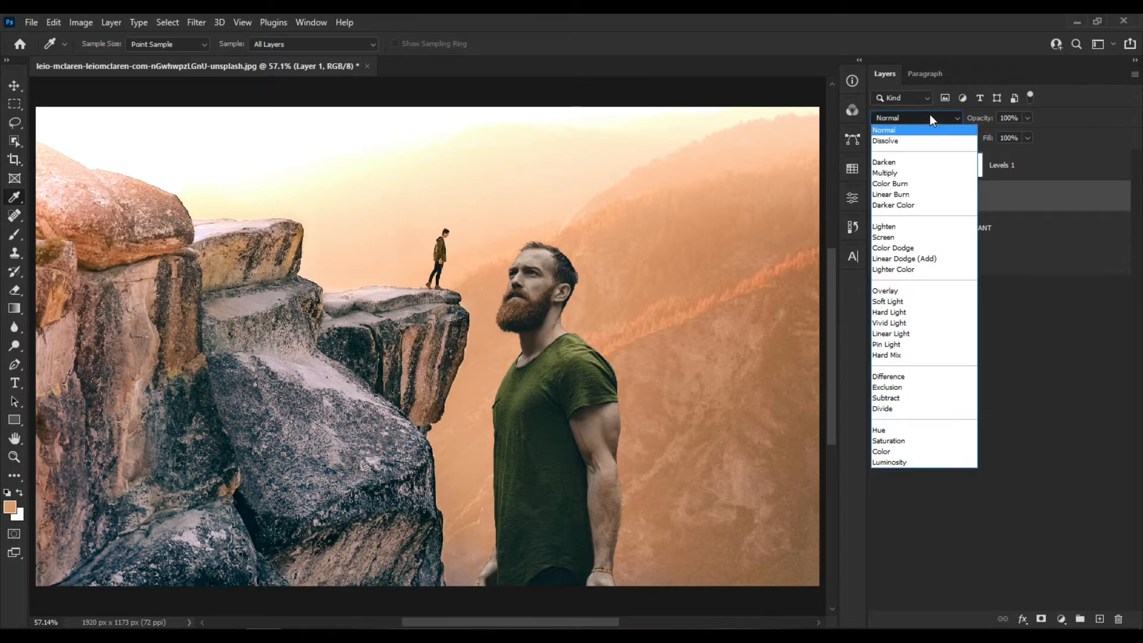
{"action": "left_click", "coordinate": [920, 451]}
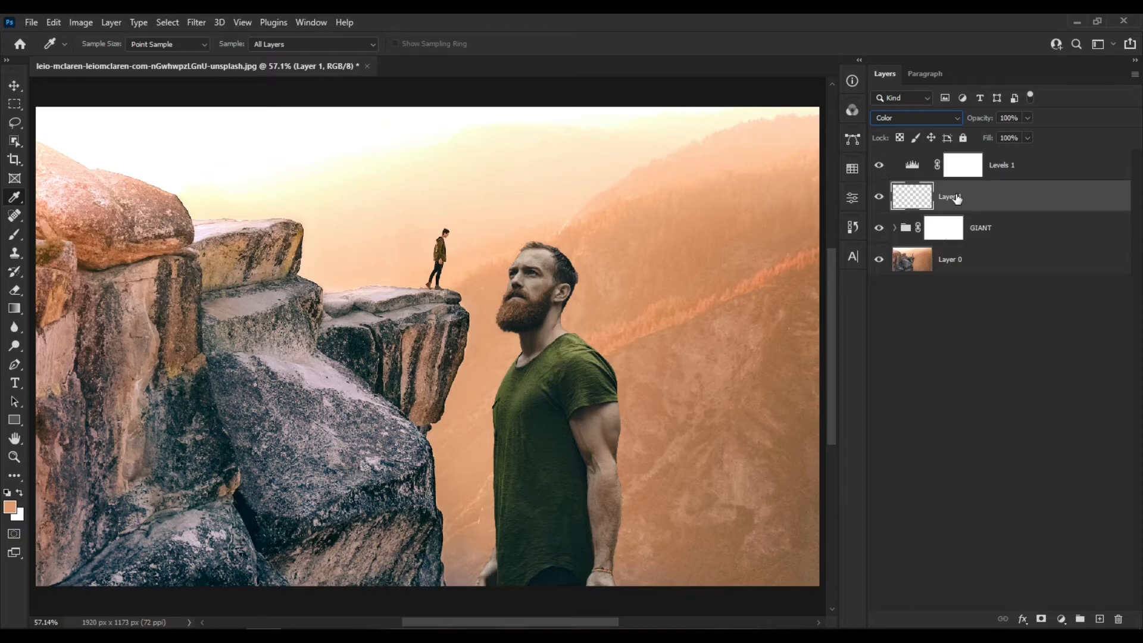
Step: Fill the new layer with the sampled orange and clip it to the GIANT group
{"action": "left_click", "coordinate": [14, 85]}
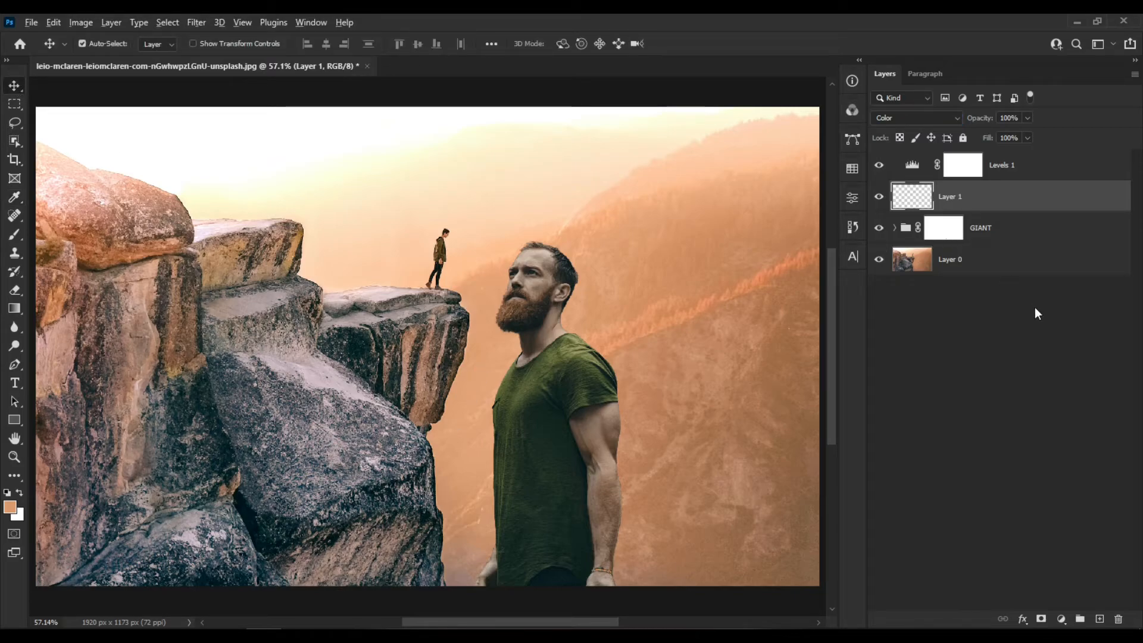
{"action": "key", "text": "alt+BackSpace"}
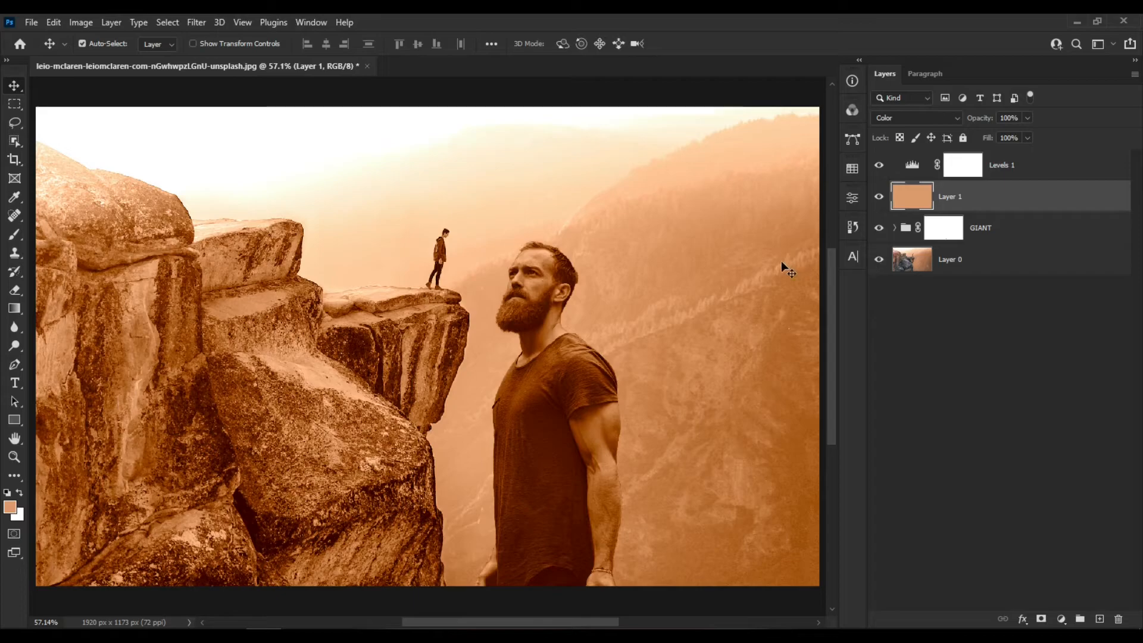
{"action": "left_click", "coordinate": [990, 209], "text": "alt"}
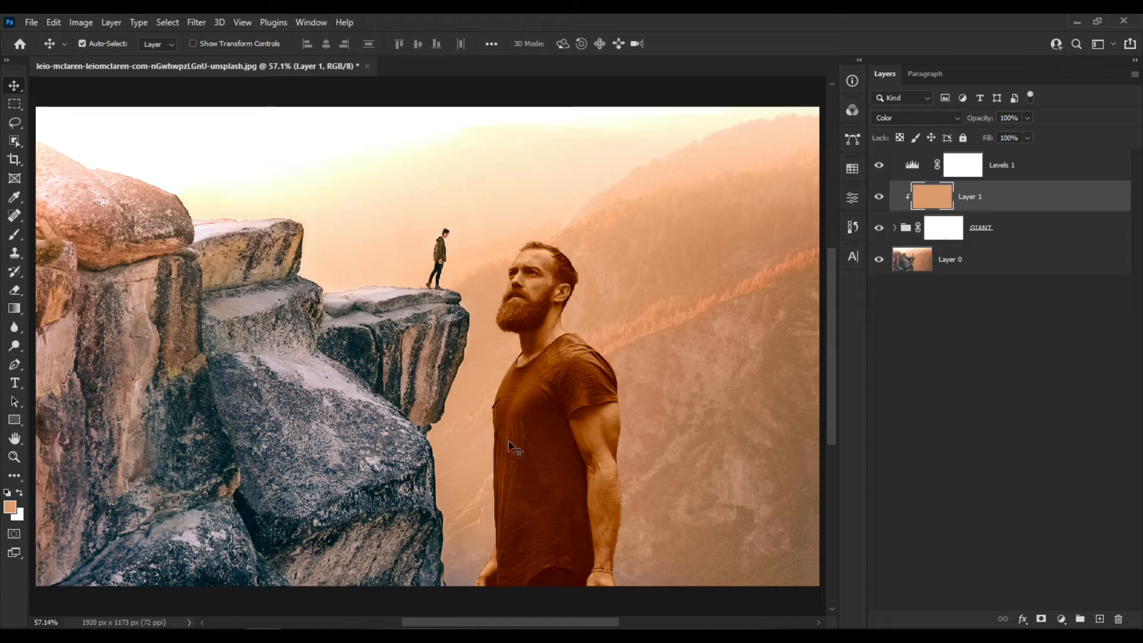
Step: Set the clipped orange layer's opacity to 25% and compare the man with and without the tint
{"action": "left_click", "coordinate": [1027, 117]}
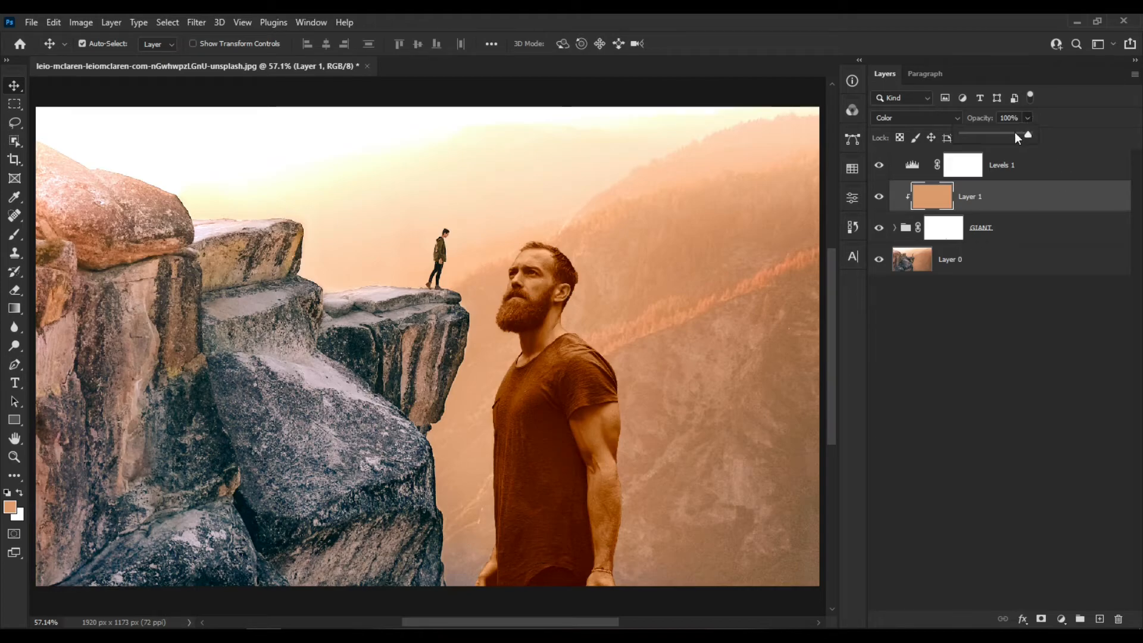
{"action": "left_click_drag", "start_coordinate": [1009, 135], "coordinate": [988, 136]}
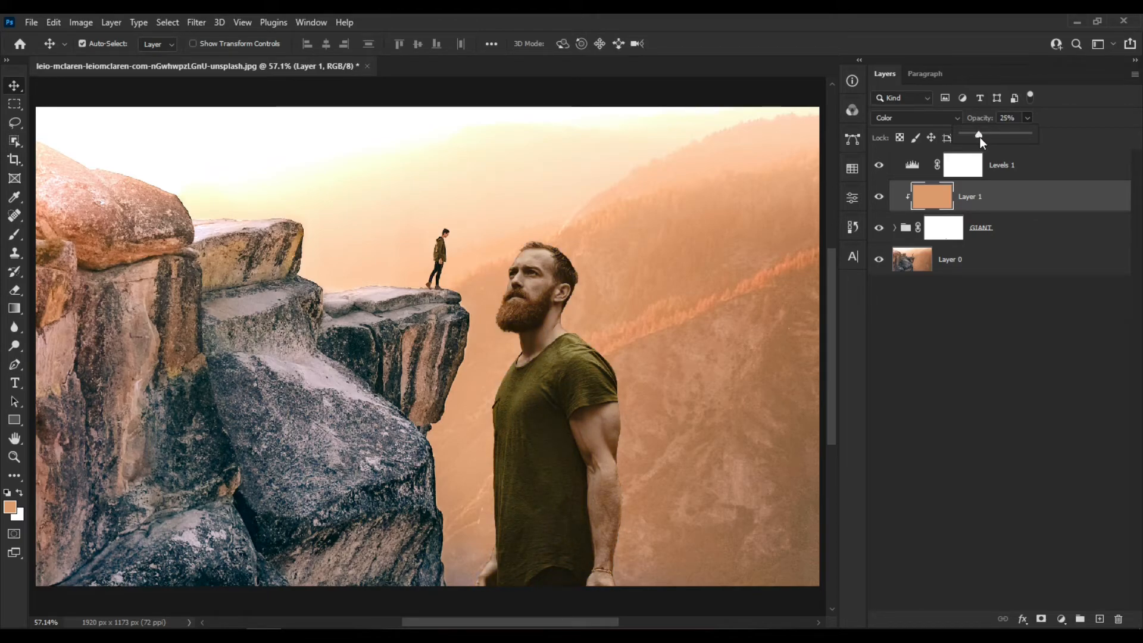
{"action": "left_click", "coordinate": [879, 195]}
{"action": "left_click", "coordinate": [880, 195]}
{"action": "left_click", "coordinate": [880, 196]}
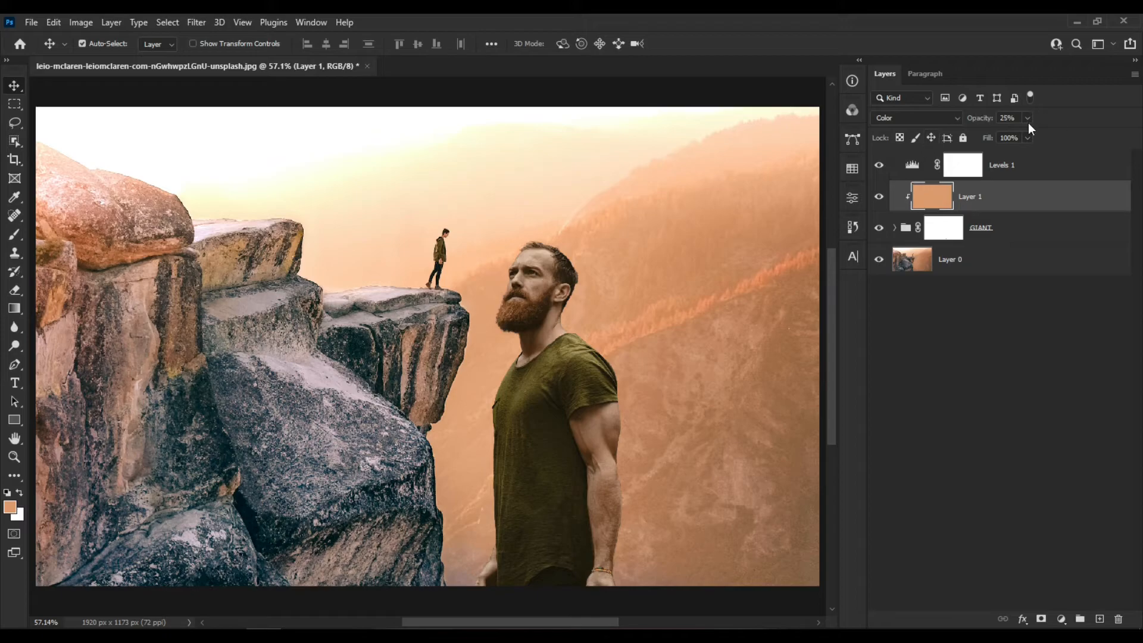
Step: Change the clipped orange layer's blend mode to Overlay and compare the man with the layer off and on
{"action": "left_click", "coordinate": [932, 120]}
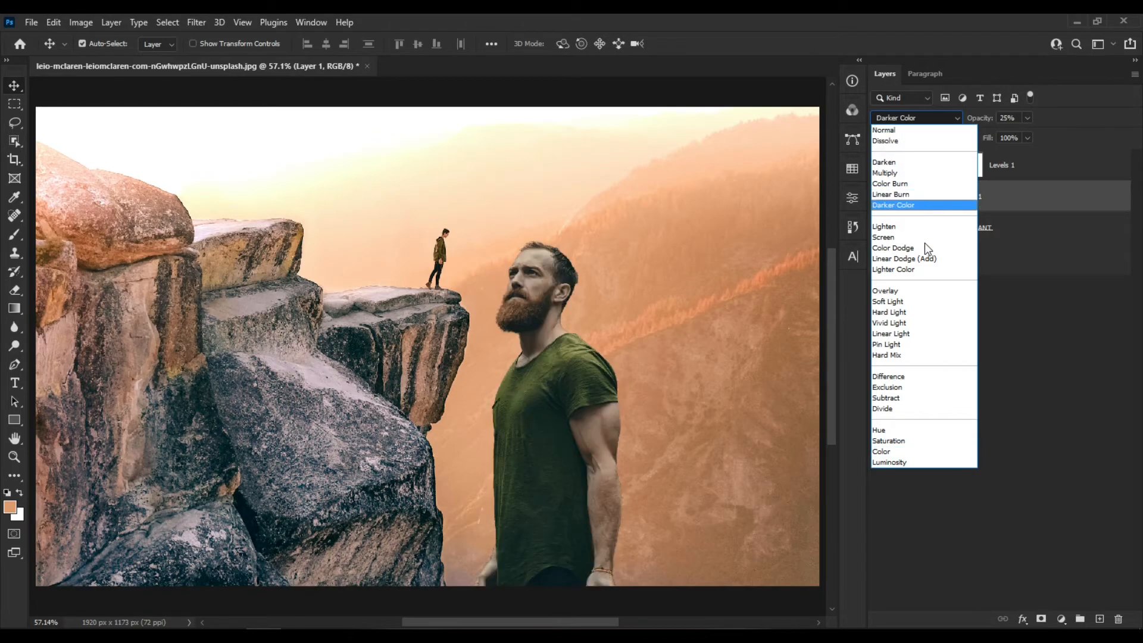
{"action": "left_click", "coordinate": [917, 290]}
{"action": "left_click", "coordinate": [880, 198]}
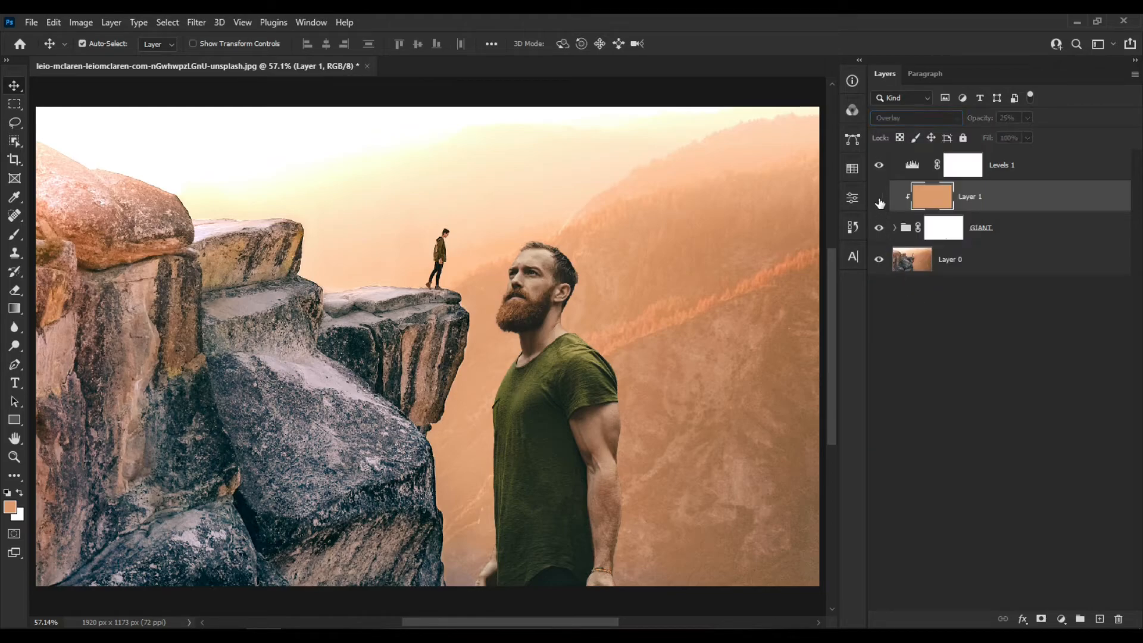
{"action": "left_click", "coordinate": [879, 197]}
{"action": "scroll", "coordinate": [591, 430], "scroll_direction": "up", "scroll_amount": 4}
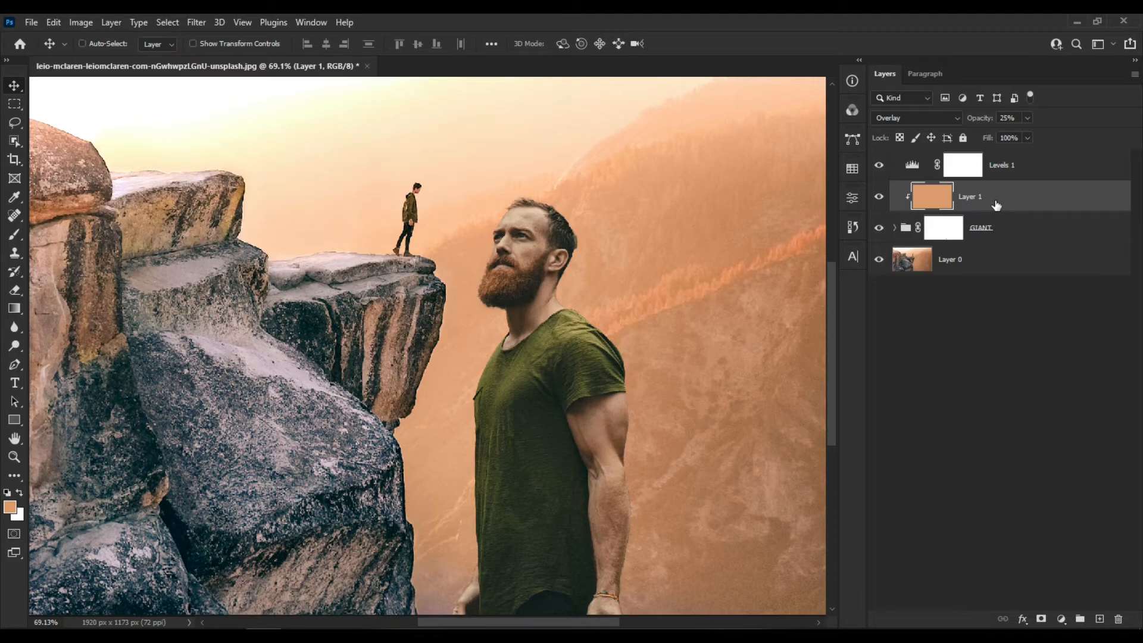
Step: Duplicate the orange layer without clipping, set the copy's blend mode to Color and lower its opacity
{"action": "key", "text": "ctrl+j"}
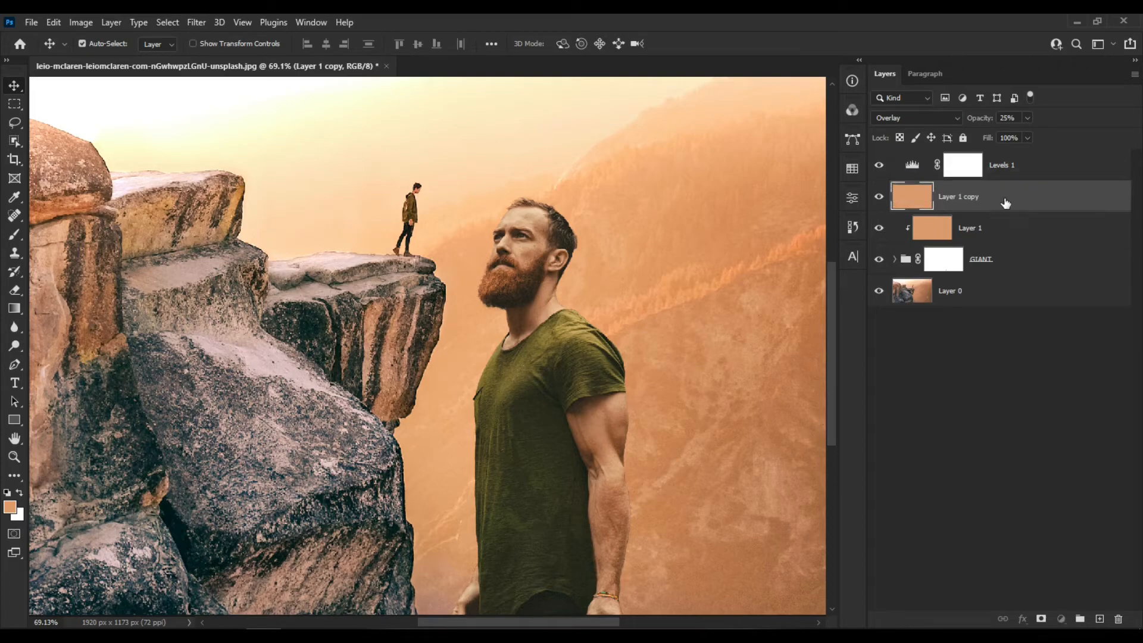
{"action": "left_click", "coordinate": [948, 119]}
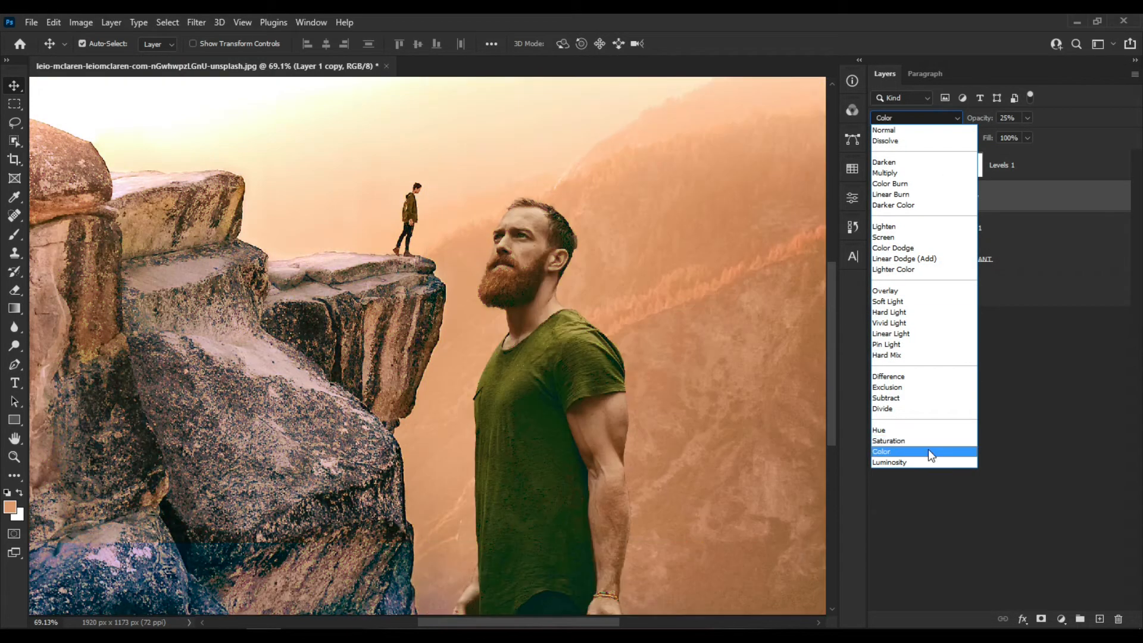
{"action": "left_click", "coordinate": [929, 451]}
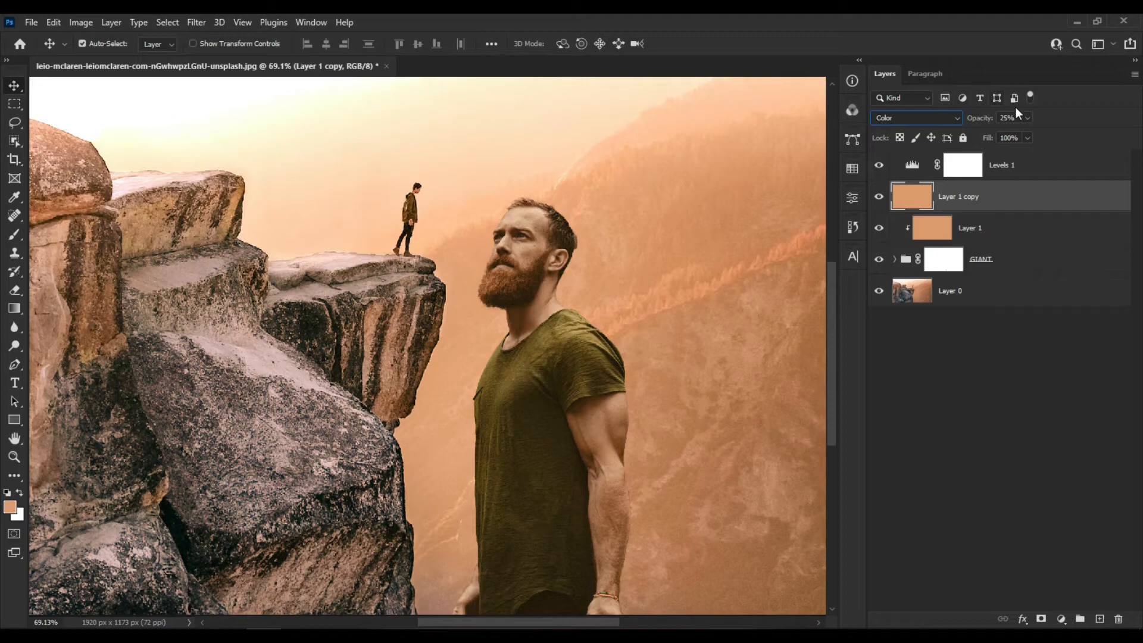
{"action": "left_click", "coordinate": [1026, 119]}
{"action": "left_click", "coordinate": [879, 200]}
Step: Add a Levels adjustment clipped to the GIANT group and slightly darken the man's shadows with the black input level
{"action": "left_click", "coordinate": [1021, 169]}
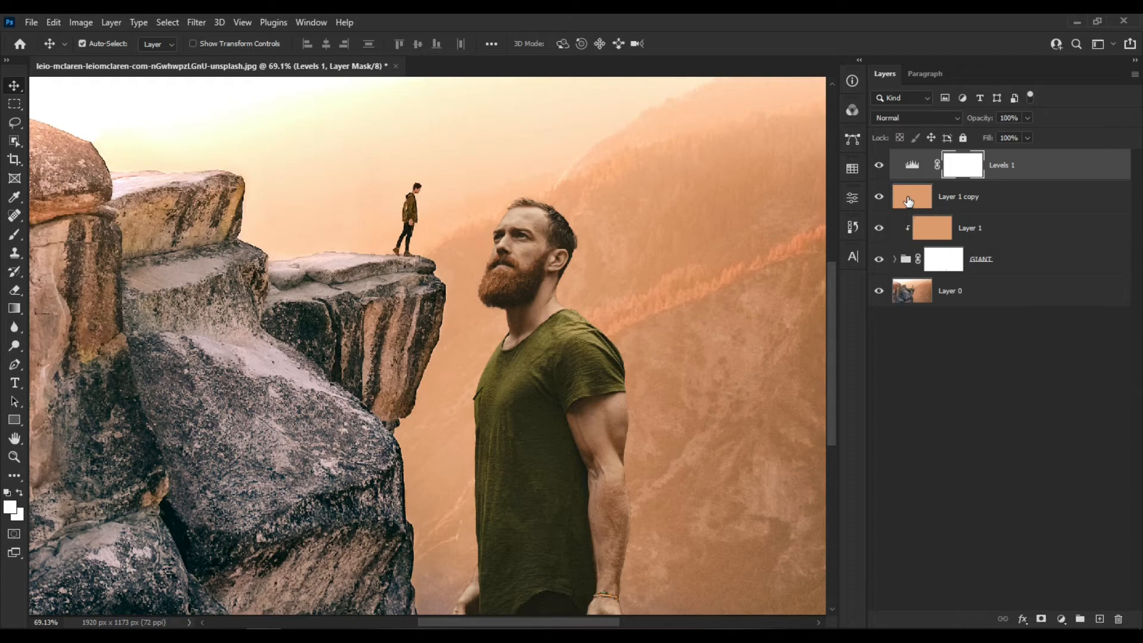
{"action": "left_click", "coordinate": [1024, 266]}
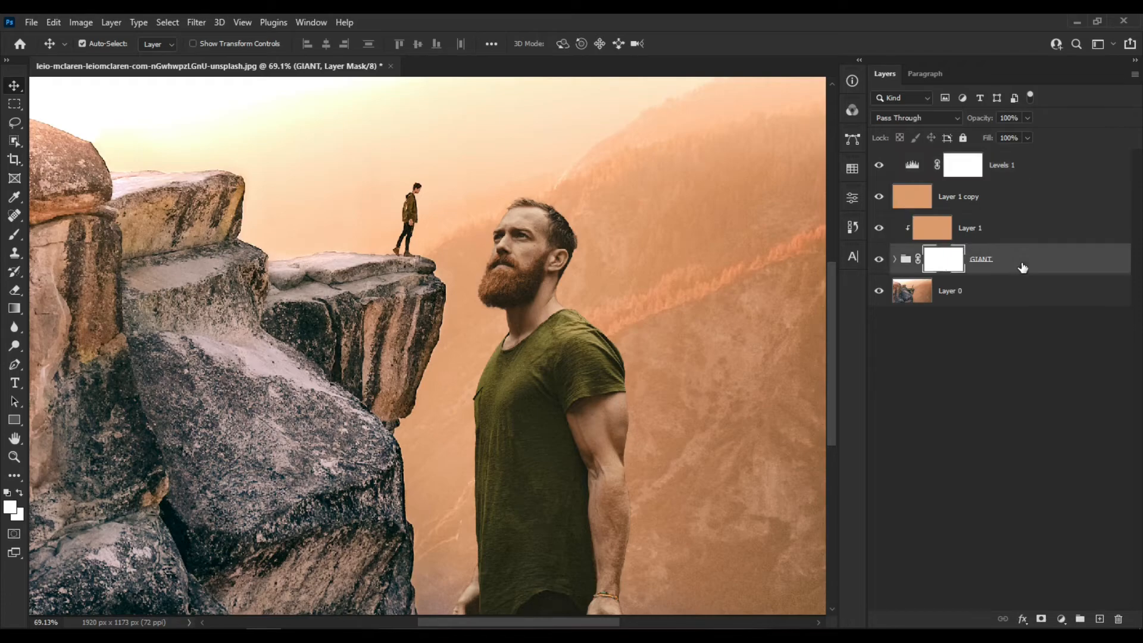
{"action": "left_click", "coordinate": [1062, 618]}
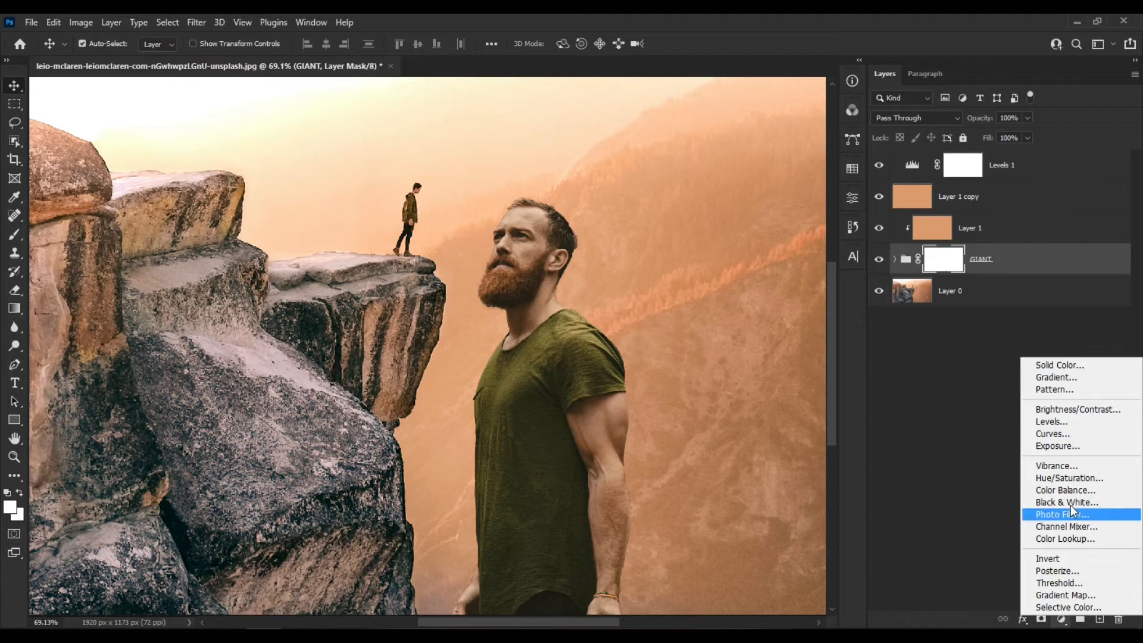
{"action": "left_click", "coordinate": [1088, 420]}
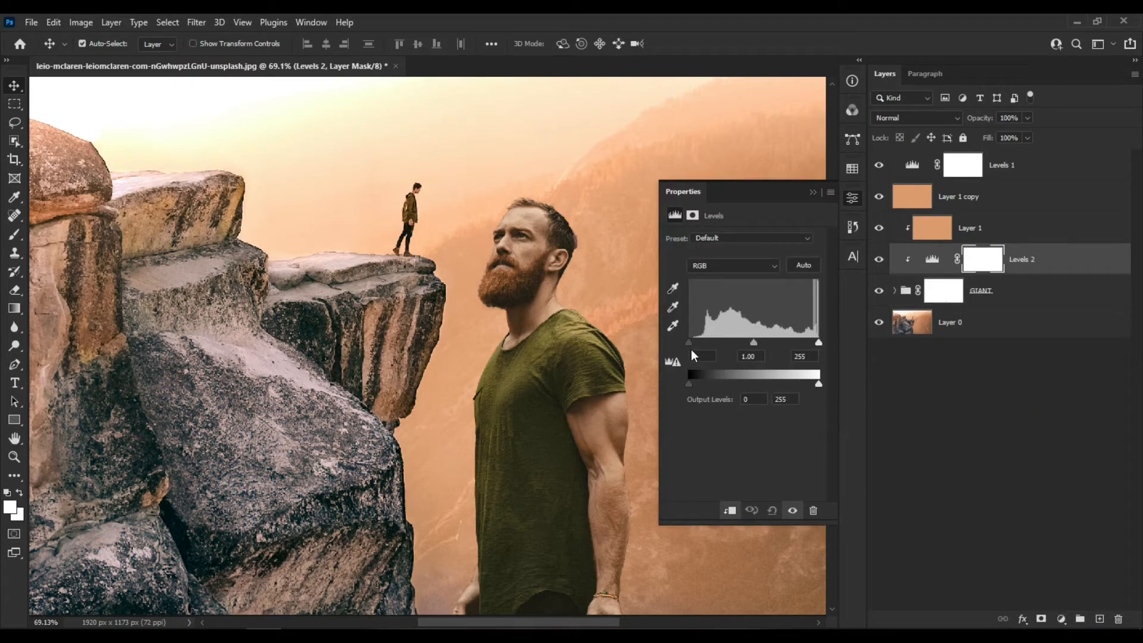
{"action": "left_click_drag", "start_coordinate": [691, 343], "coordinate": [692, 344]}
{"action": "left_click", "coordinate": [814, 193]}
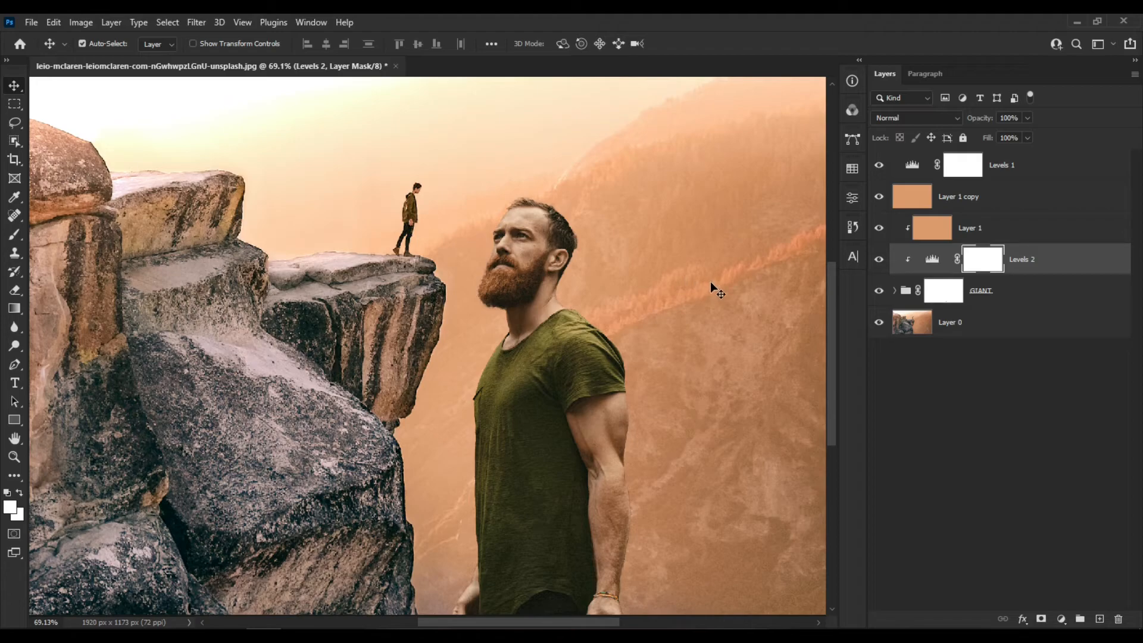
{"action": "scroll", "coordinate": [613, 294], "scroll_direction": "down", "scroll_amount": 3}
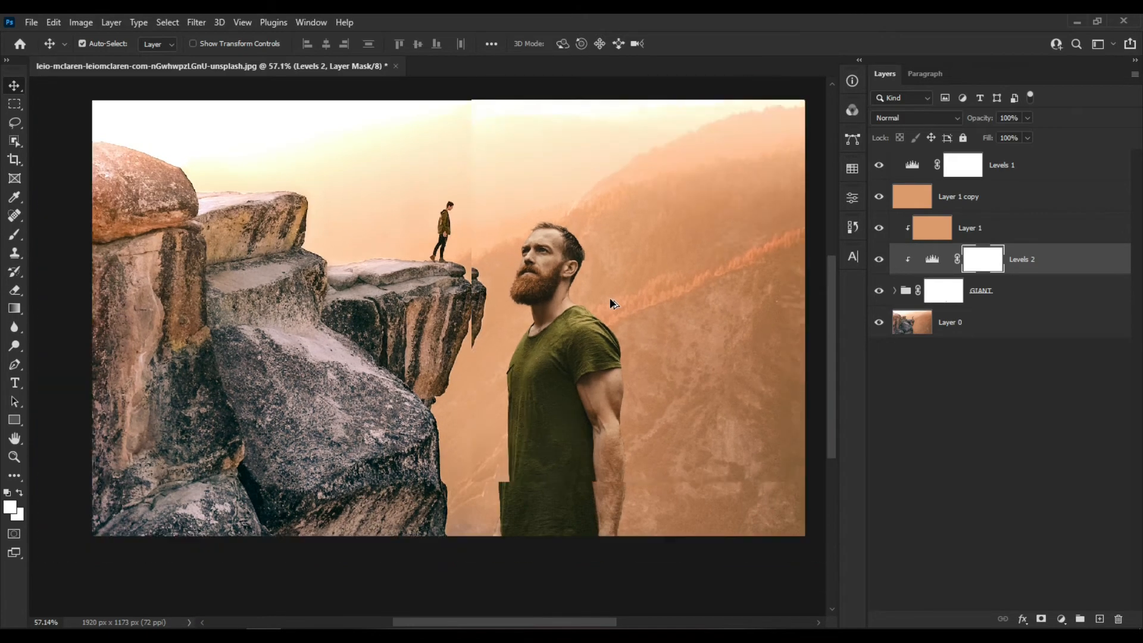
{"action": "scroll", "coordinate": [626, 237], "scroll_direction": "up", "scroll_amount": 1}
{"action": "scroll", "coordinate": [625, 236], "scroll_direction": "down", "scroll_amount": 1}
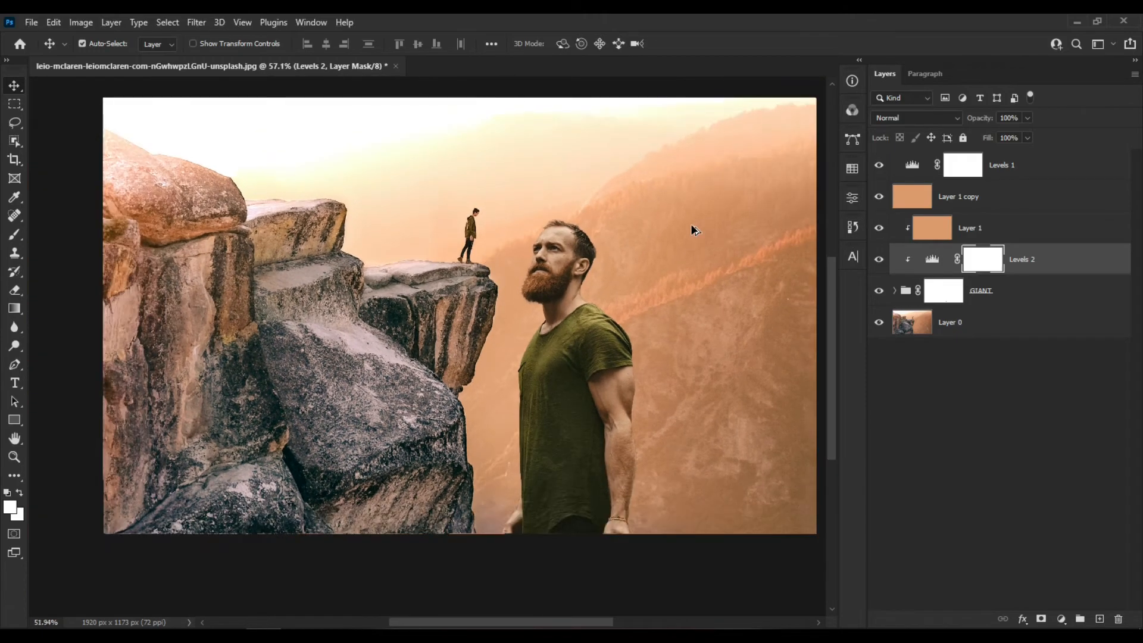
Step: Add a Hue/Saturation adjustment above all layers and set its master saturation to +18
{"action": "left_click", "coordinate": [1046, 174]}
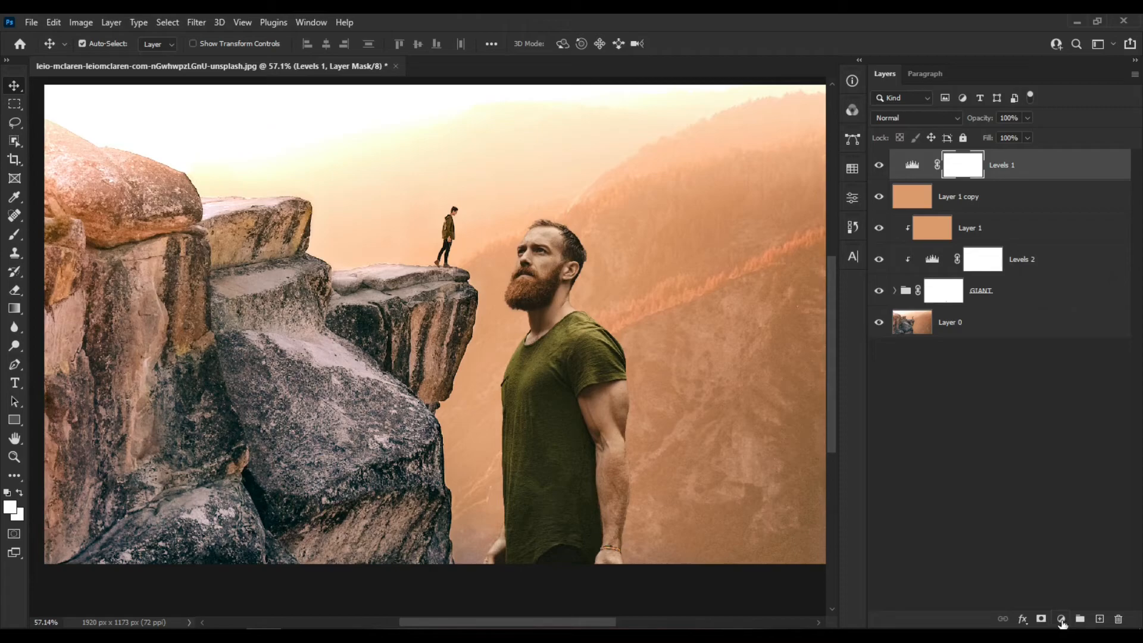
{"action": "left_click", "coordinate": [1062, 620]}
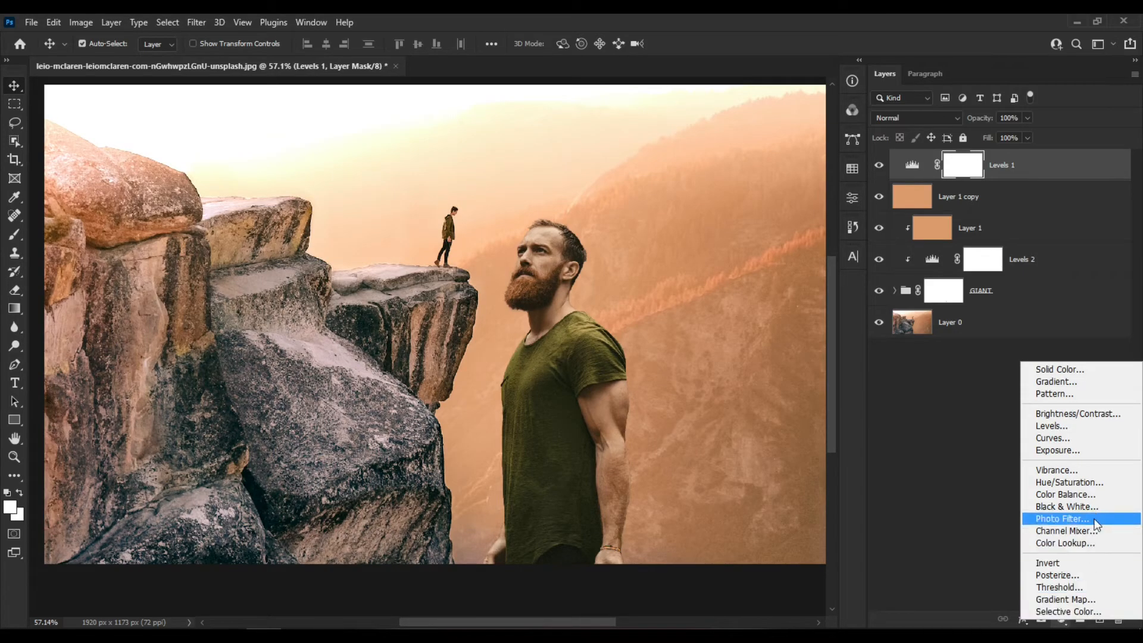
{"action": "left_click", "coordinate": [1102, 485]}
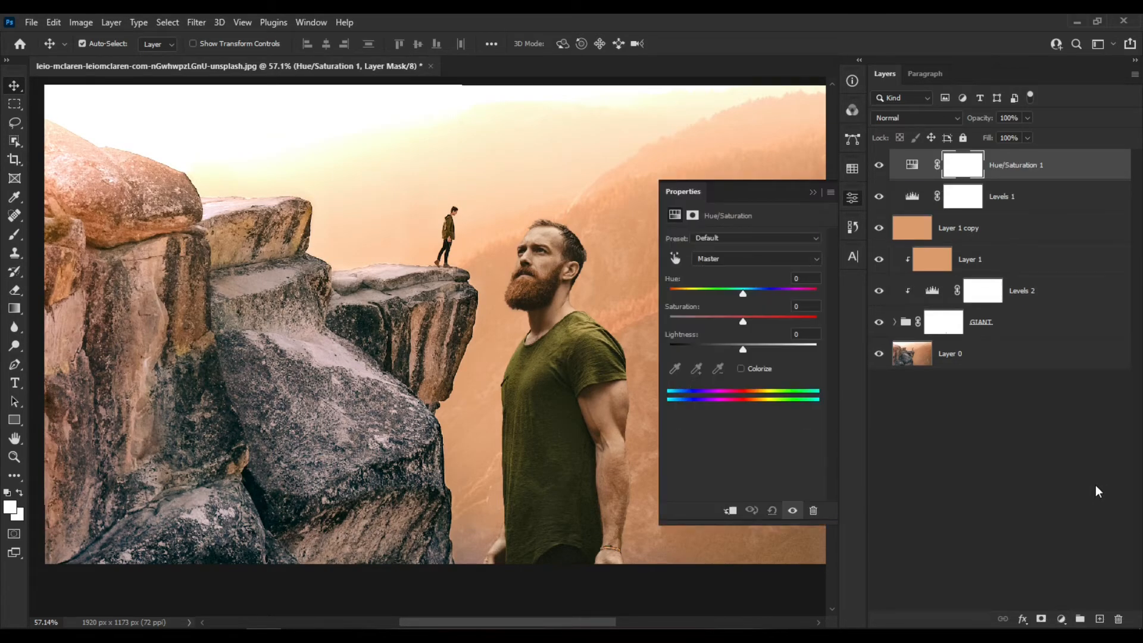
{"action": "left_click", "coordinate": [757, 320]}
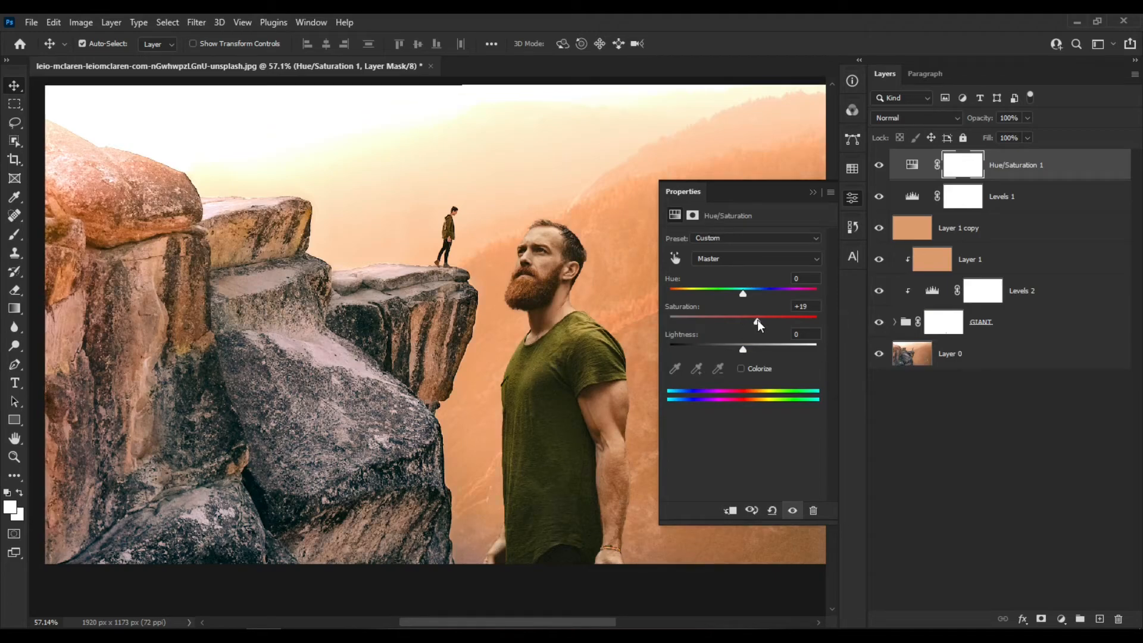
{"action": "left_click_drag", "start_coordinate": [757, 319], "coordinate": [753, 322]}
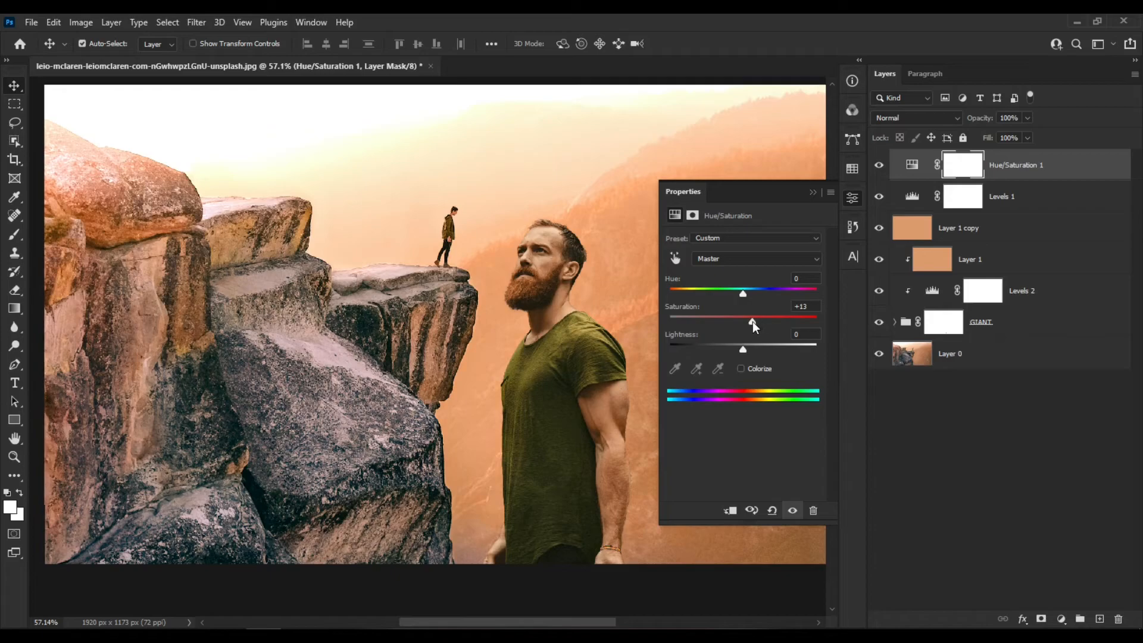
{"action": "left_click", "coordinate": [759, 320]}
{"action": "left_click", "coordinate": [756, 326]}
Step: Adjust the overall Levels 1 layer to a black input of 28 and a midtone value of 1.44
{"action": "left_click", "coordinate": [912, 200]}
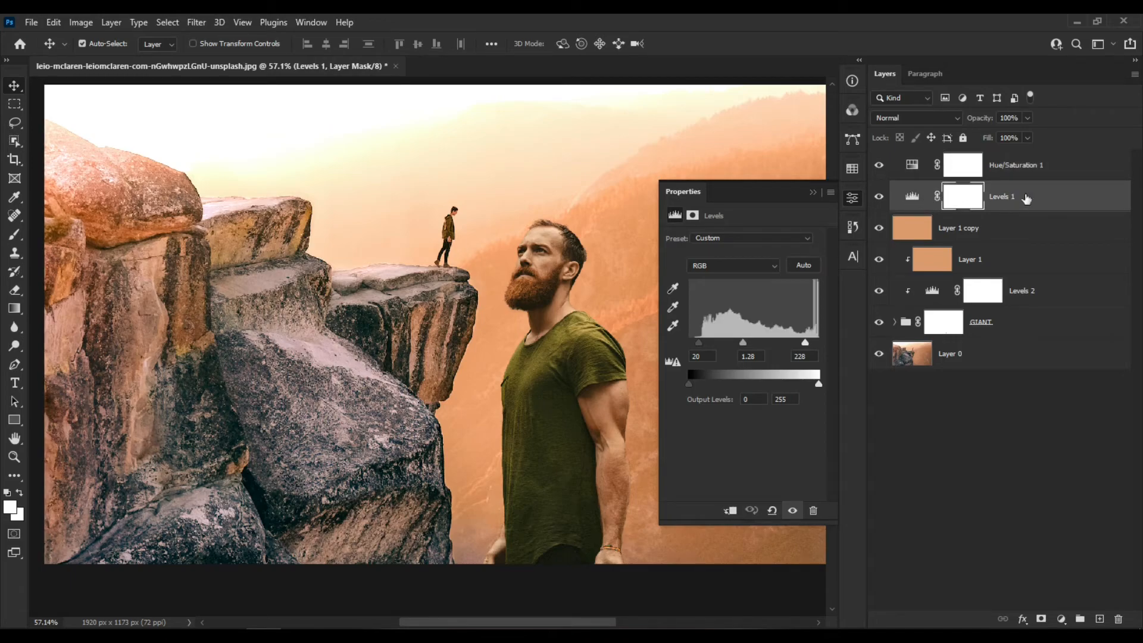
{"action": "left_click_drag", "start_coordinate": [703, 343], "coordinate": [704, 343]}
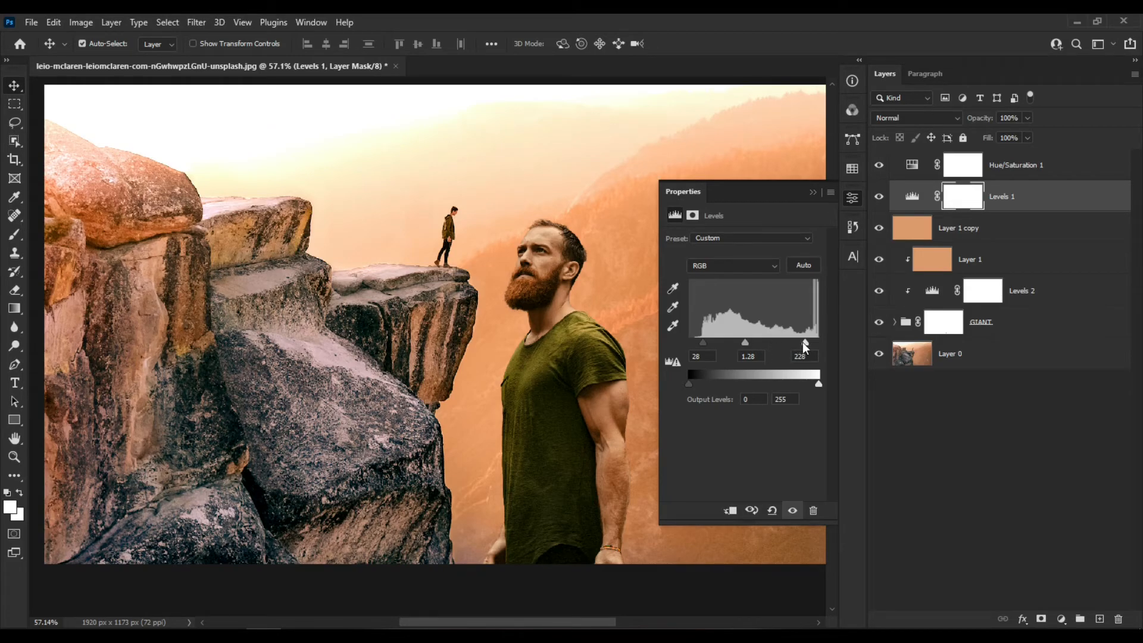
{"action": "left_click_drag", "start_coordinate": [743, 344], "coordinate": [740, 344]}
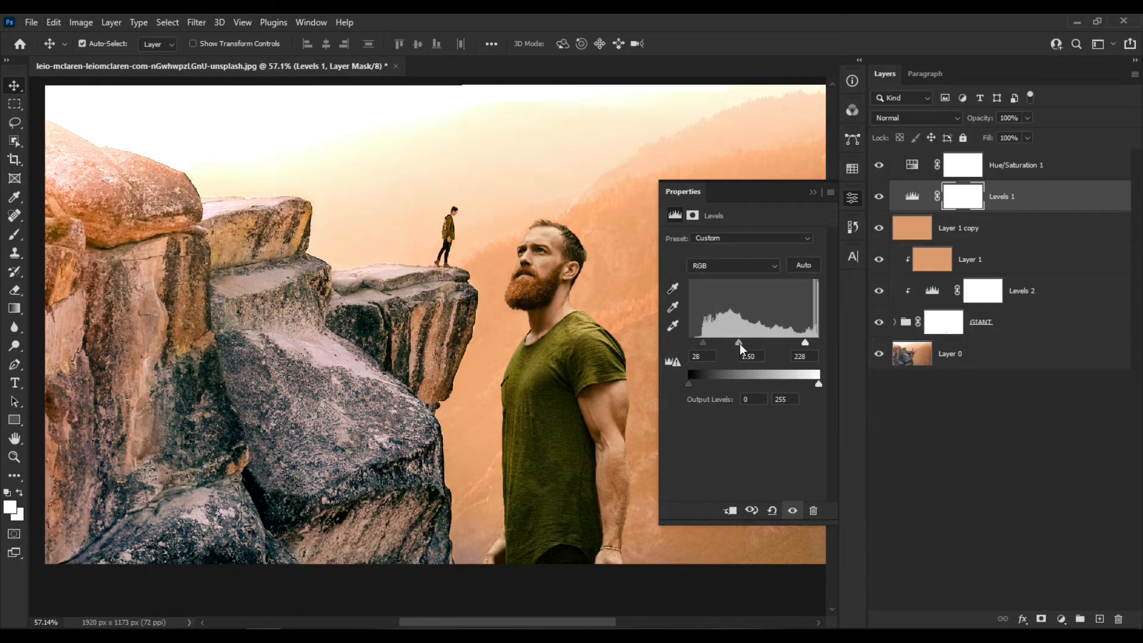
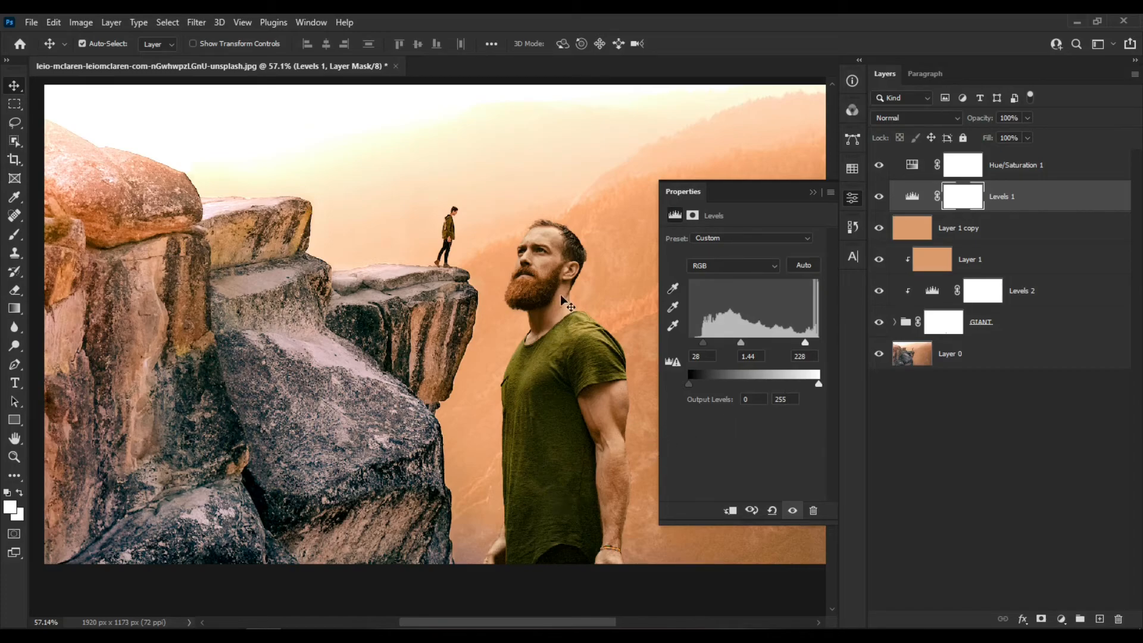
Step: Lower the saturation of the Greens in the Hue/Saturation adjustment and return to the Master range
{"action": "left_click", "coordinate": [923, 180]}
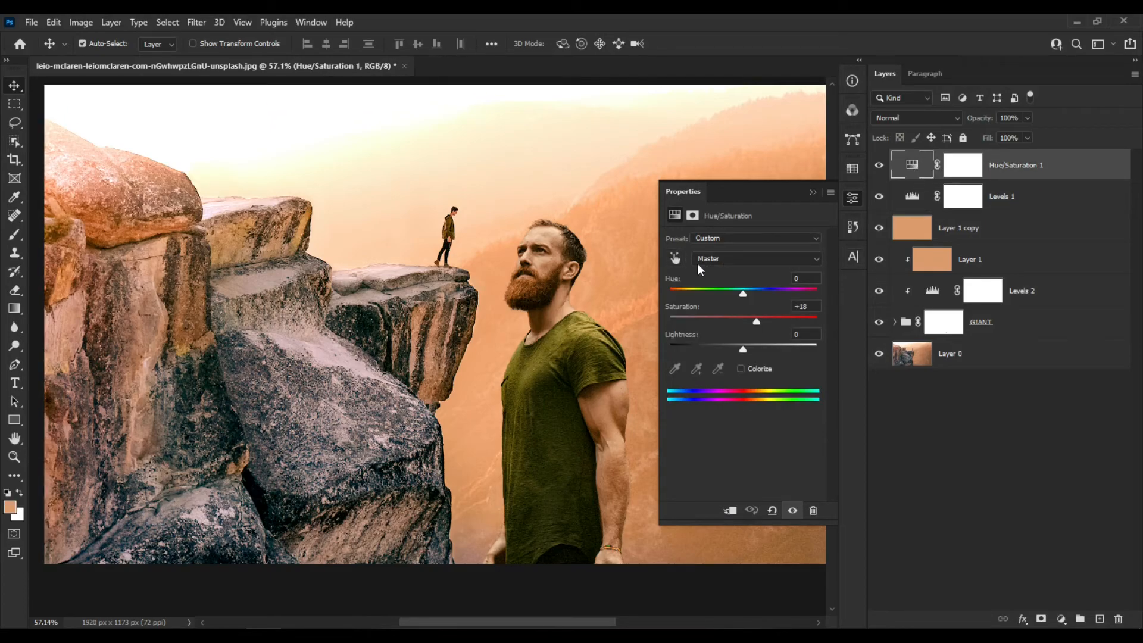
{"action": "left_click", "coordinate": [740, 269]}
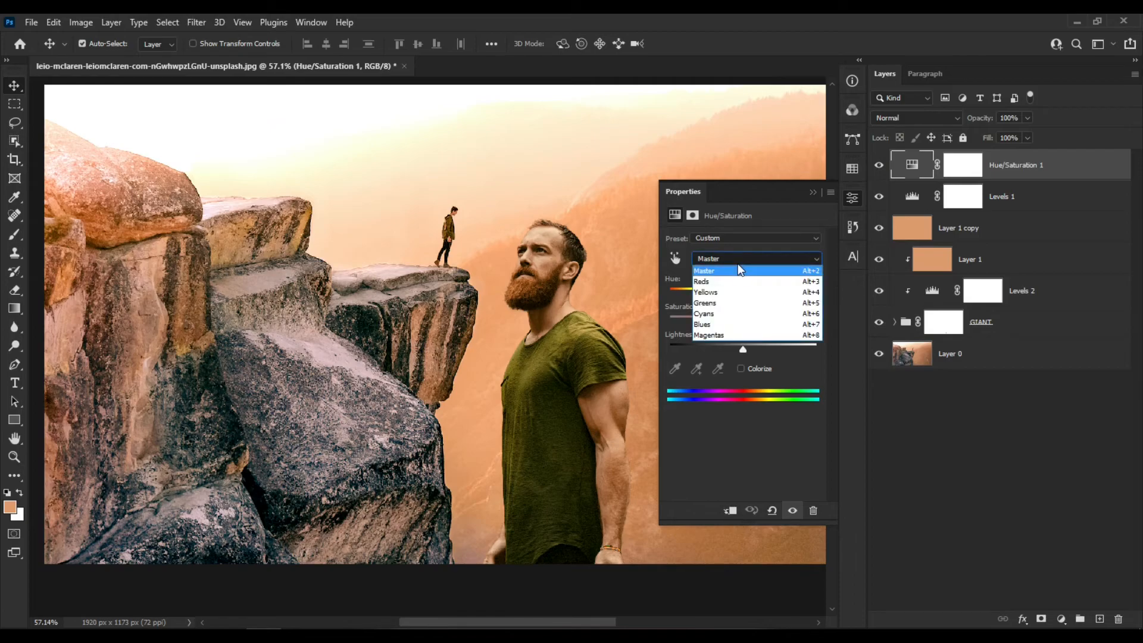
{"action": "left_click", "coordinate": [747, 303]}
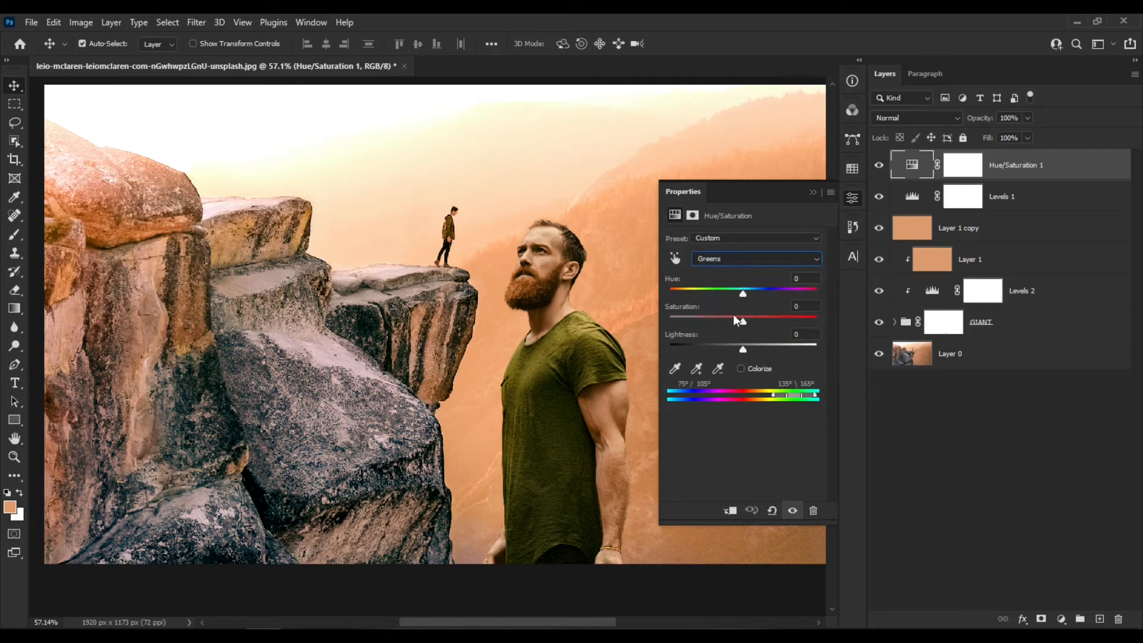
{"action": "left_click_drag", "start_coordinate": [739, 322], "coordinate": [710, 330]}
{"action": "left_click", "coordinate": [764, 266]}
{"action": "left_click", "coordinate": [756, 265]}
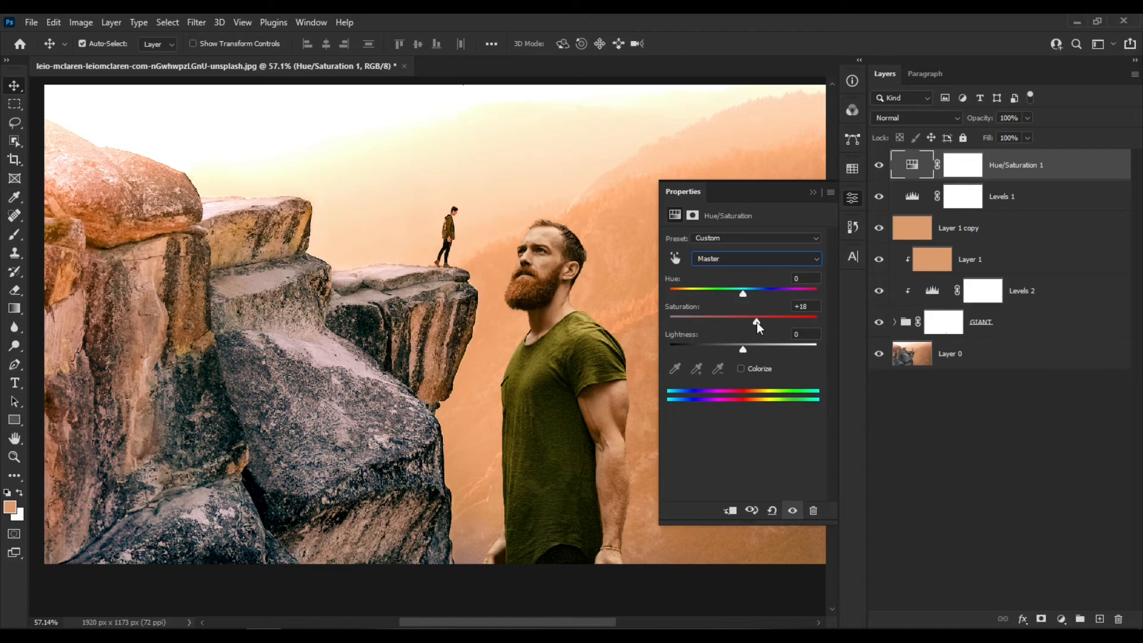
Step: Set the saturation of the Yellows to -21 in the Hue/Saturation adjustment
{"action": "left_click", "coordinate": [760, 260]}
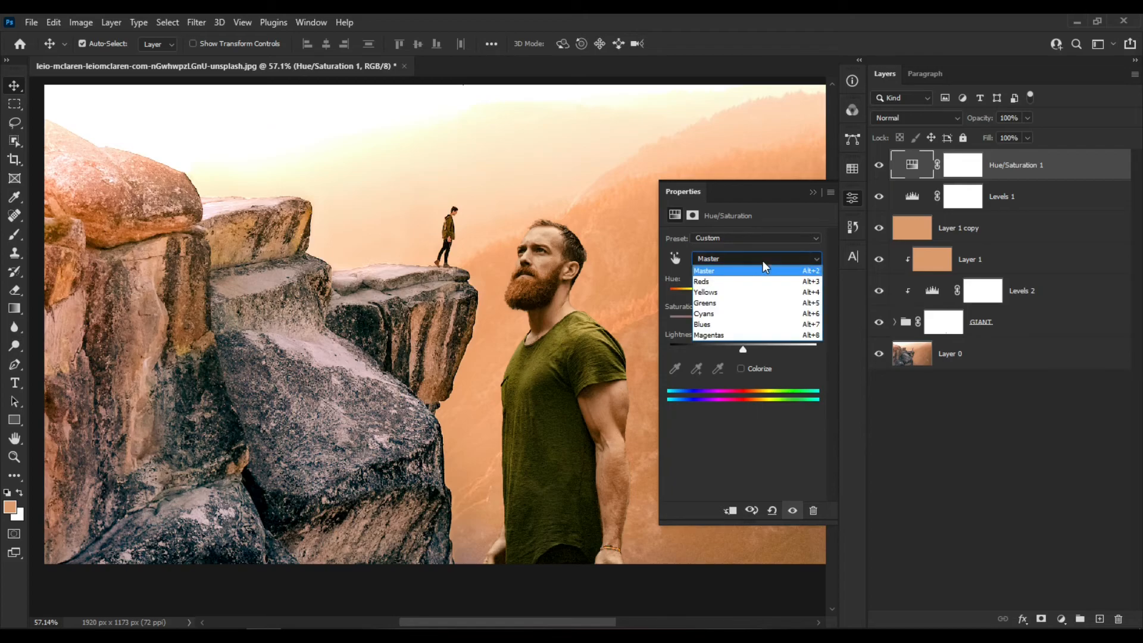
{"action": "left_click", "coordinate": [751, 294]}
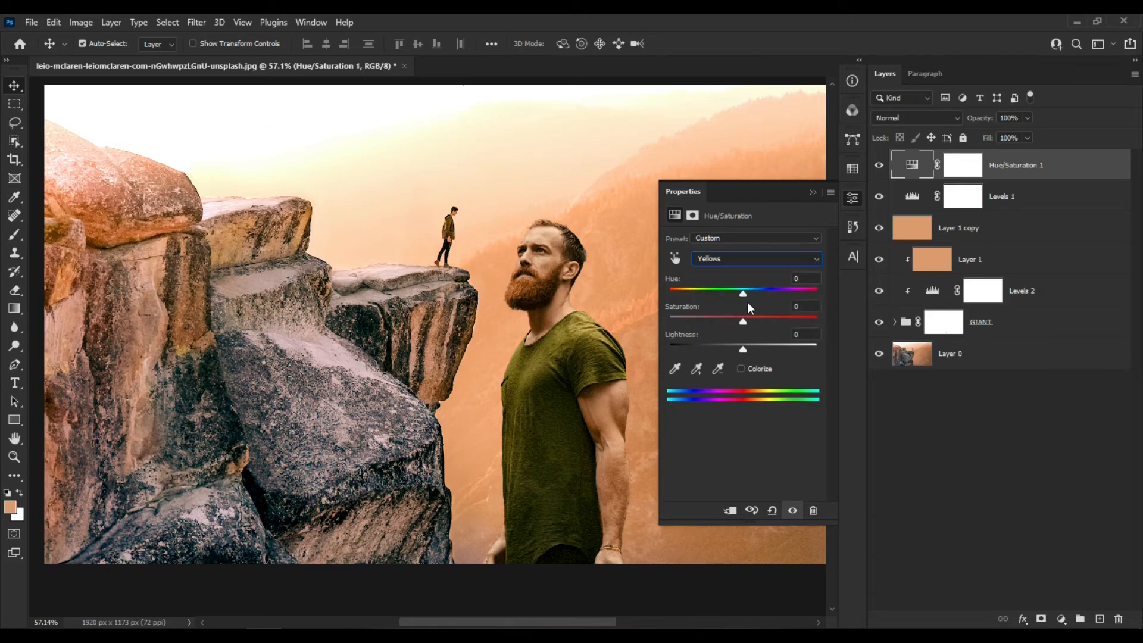
{"action": "left_click_drag", "start_coordinate": [743, 323], "coordinate": [729, 324]}
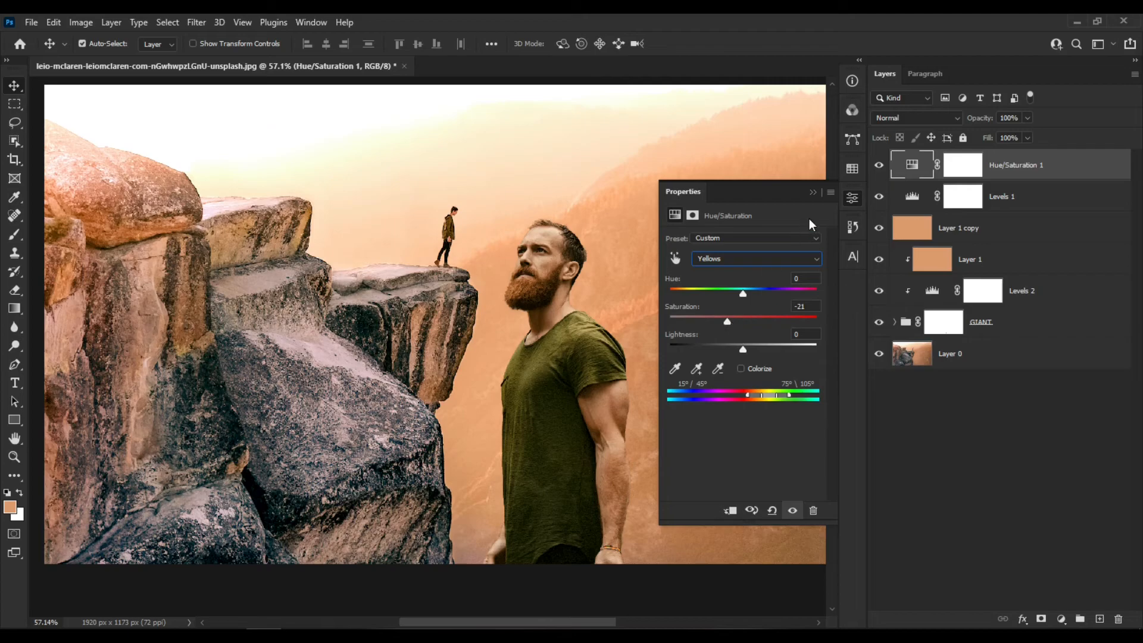
{"action": "left_click", "coordinate": [816, 192]}
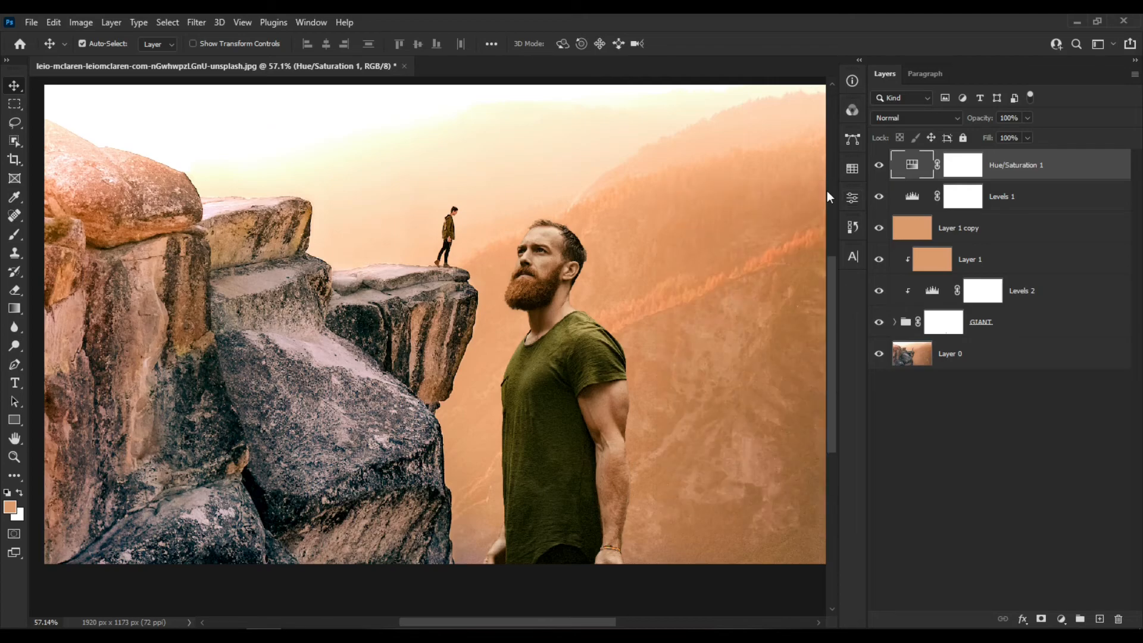
Step: Create a new layer above all others and place the merged composite on it with Apply Image
{"action": "left_click", "coordinate": [1100, 620]}
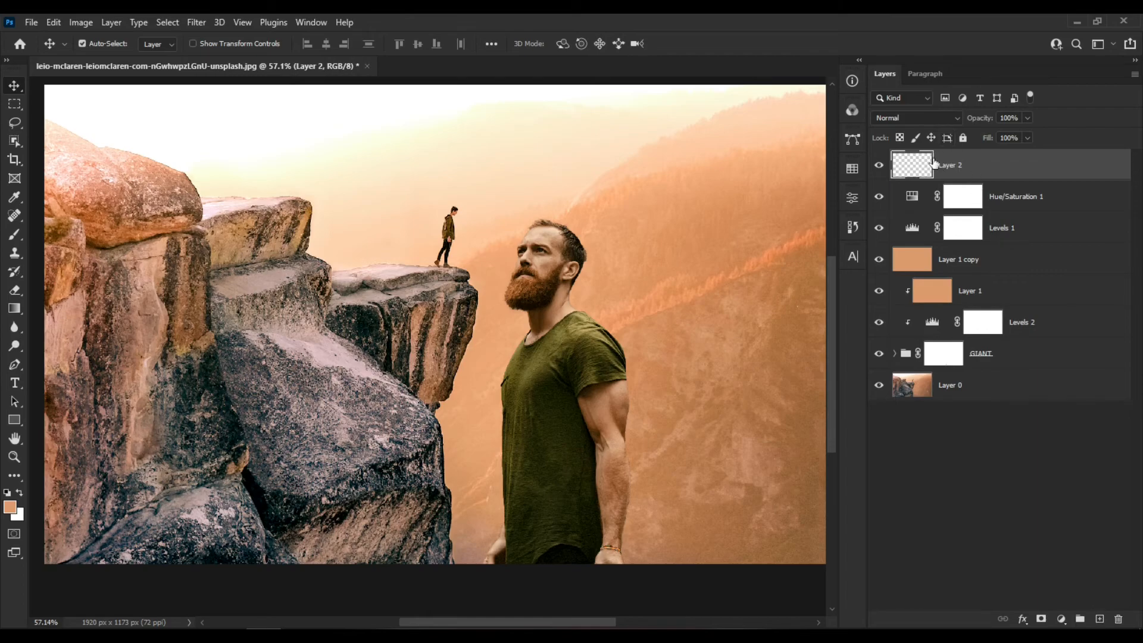
{"action": "left_click", "coordinate": [79, 21]}
{"action": "left_click", "coordinate": [145, 233]}
{"action": "left_click", "coordinate": [691, 173]}
Step: Apply a High Pass filter with a small radius to the merged layer so only fine edge detail is kept
{"action": "left_click", "coordinate": [197, 22]}
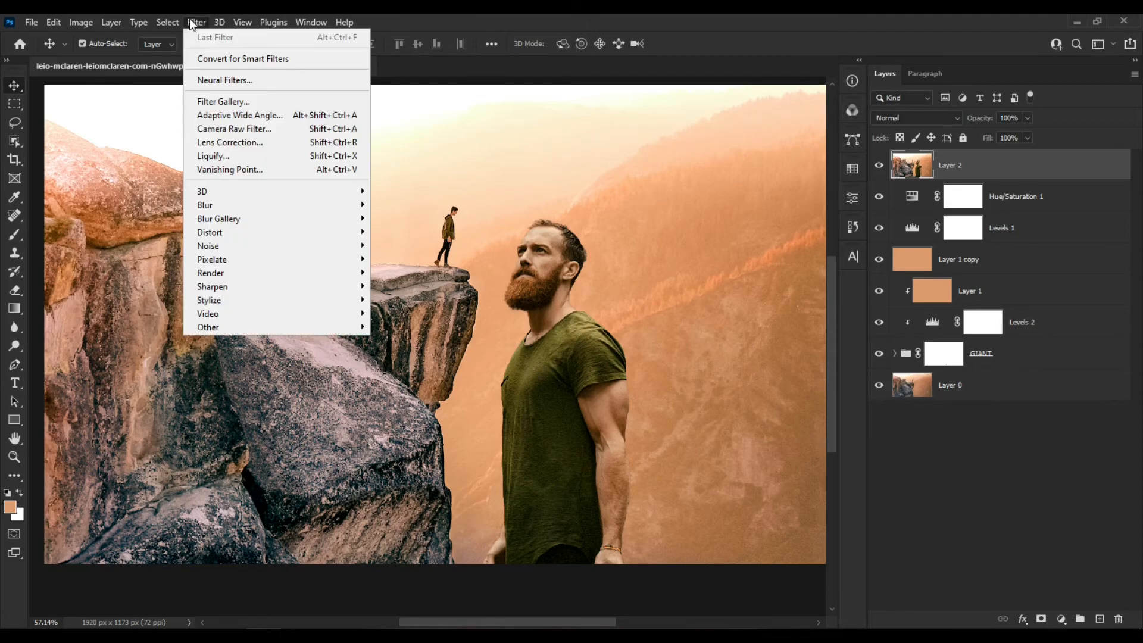
{"action": "mouse_move", "coordinate": [307, 323]}
{"action": "left_click", "coordinate": [422, 342]}
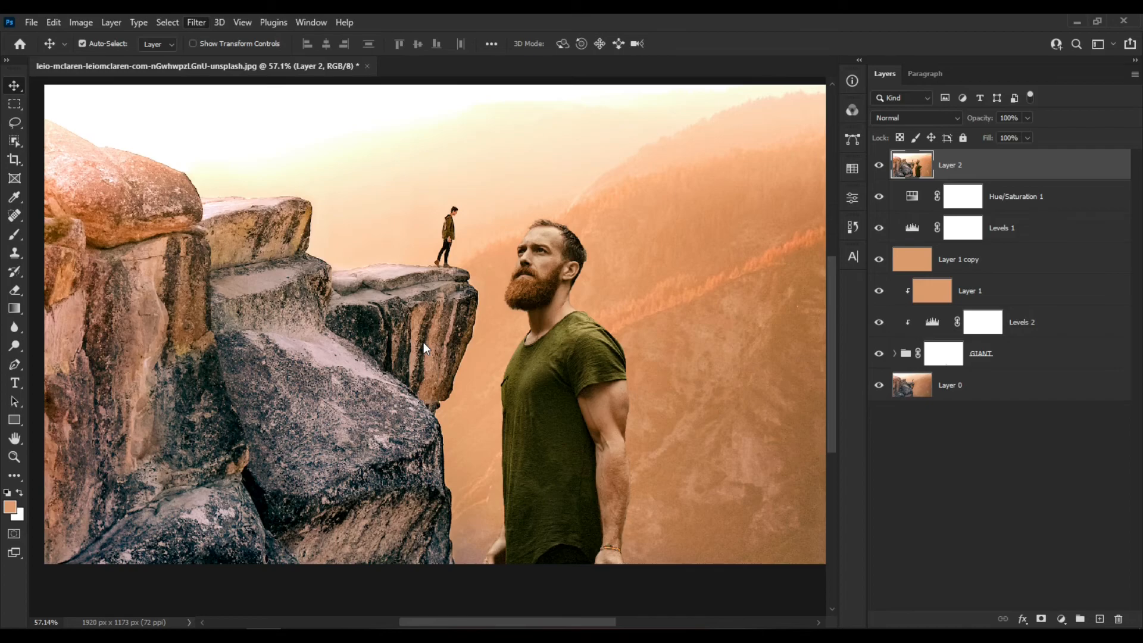
{"action": "left_click_drag", "start_coordinate": [551, 129], "coordinate": [768, 305]}
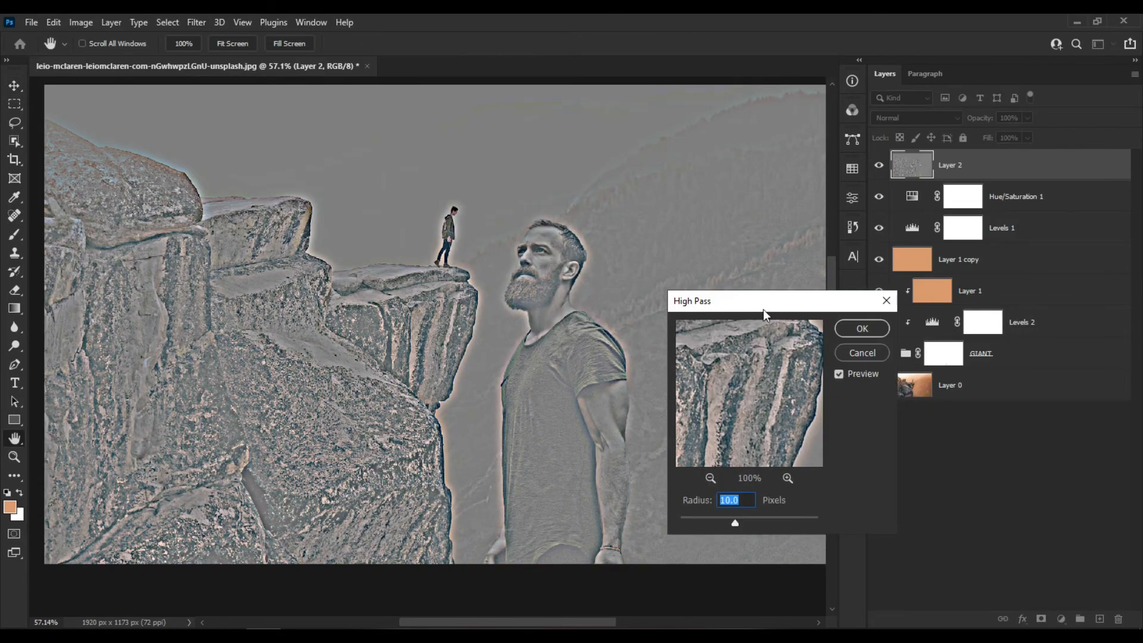
{"action": "left_click", "coordinate": [706, 523]}
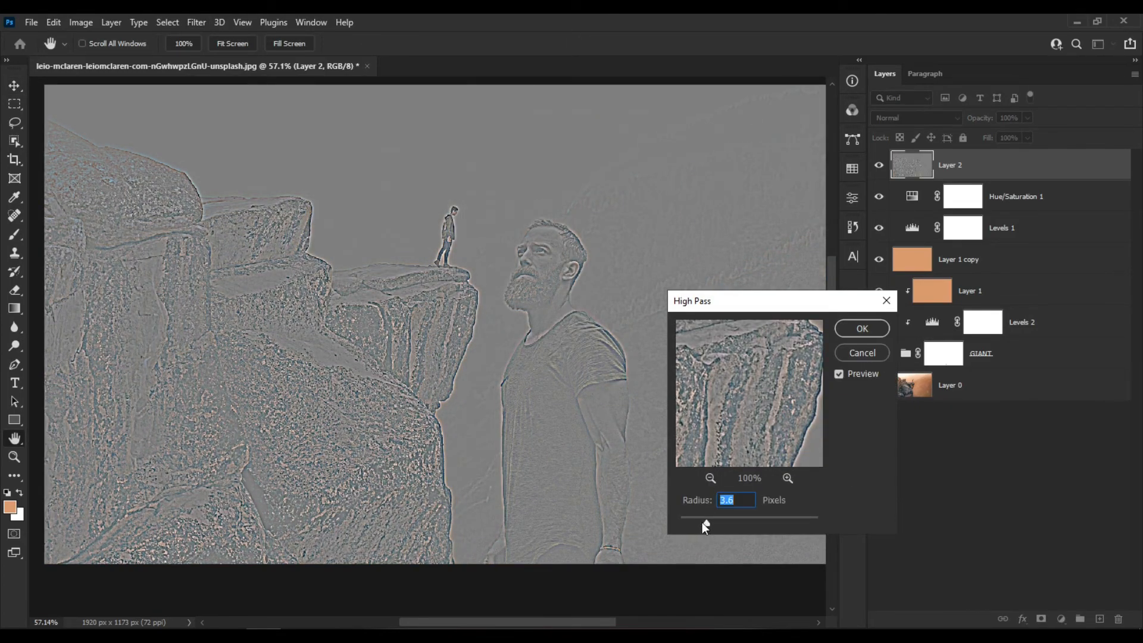
{"action": "left_click", "coordinate": [699, 522]}
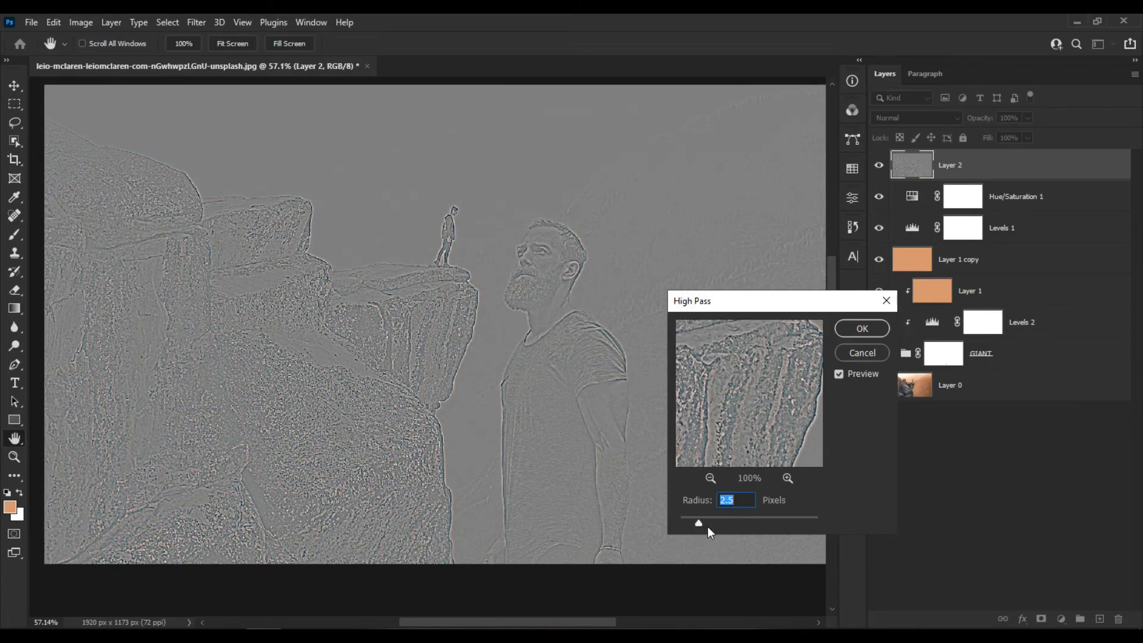
{"action": "left_click", "coordinate": [692, 523]}
{"action": "left_click", "coordinate": [696, 525]}
{"action": "left_click", "coordinate": [701, 523]}
{"action": "double_click", "coordinate": [728, 502]}
{"action": "type", "text": "5"}
{"action": "left_click", "coordinate": [874, 329]}
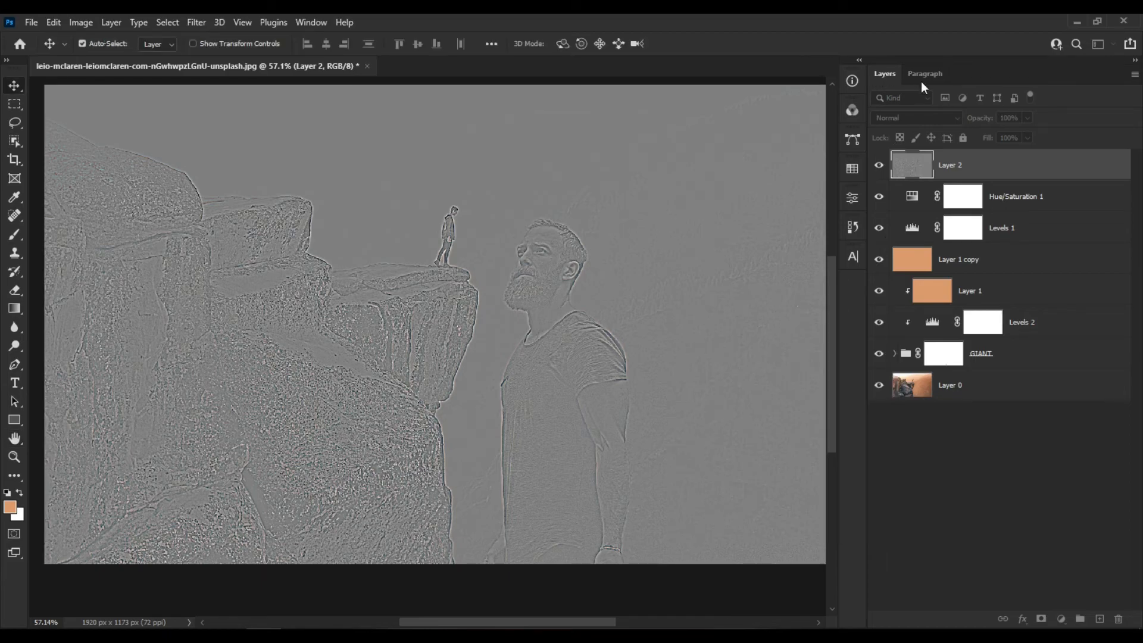
Step: Set the High Pass layer's blend mode to Hard Light and its opacity to 70%, and inspect the sharpened man closely
{"action": "left_click", "coordinate": [927, 118]}
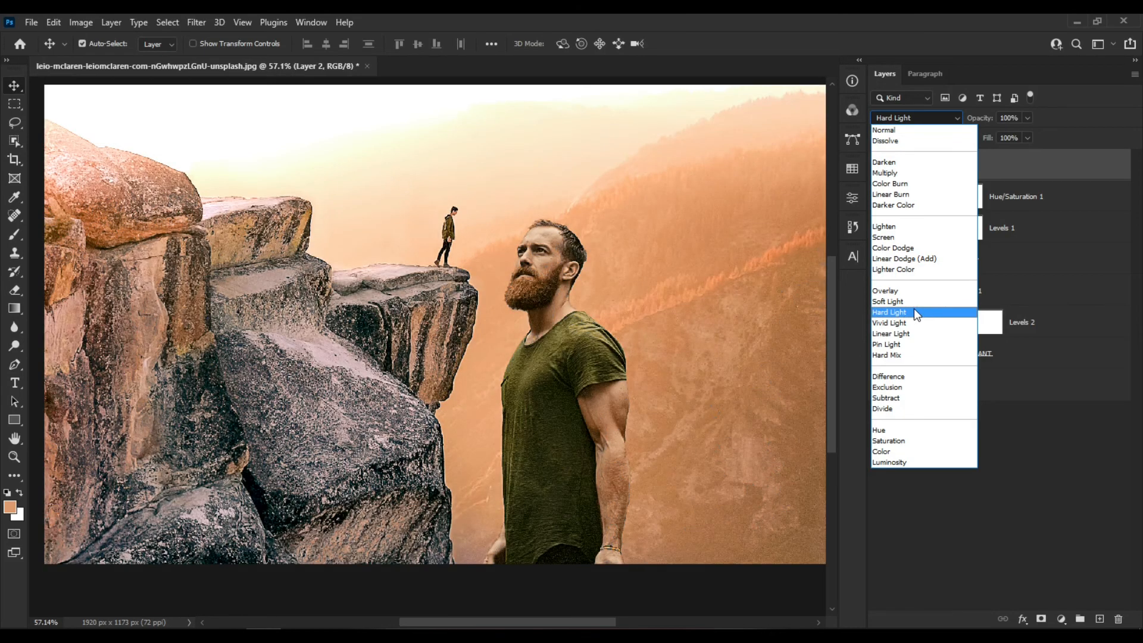
{"action": "left_click", "coordinate": [915, 313]}
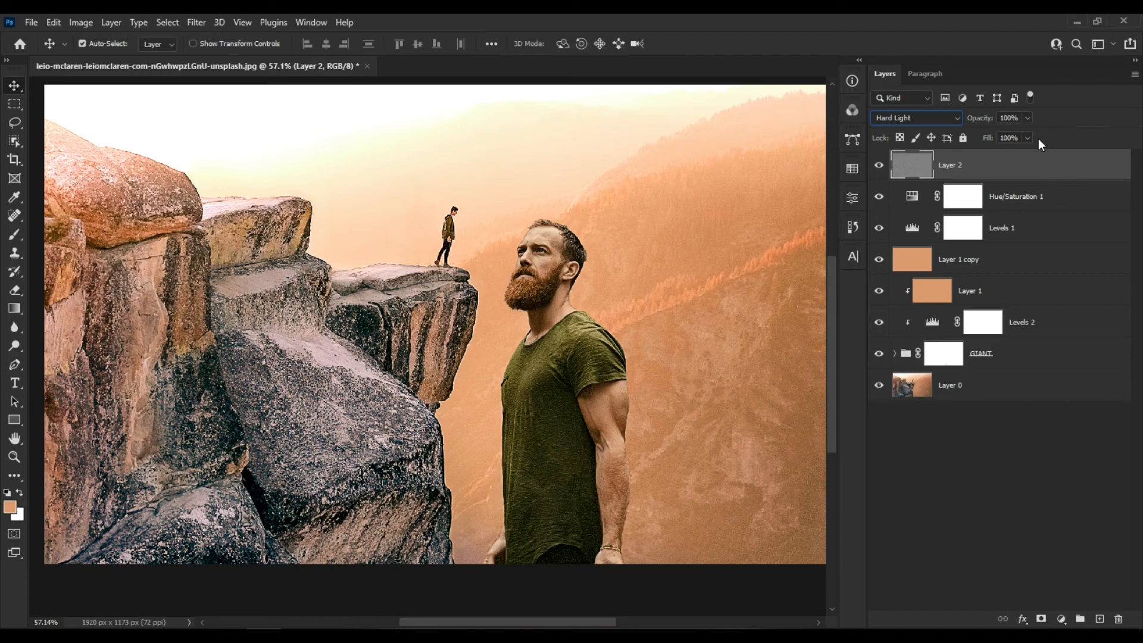
{"action": "left_click", "coordinate": [1009, 118]}
{"action": "type", "text": "70"}
{"action": "left_click", "coordinate": [1042, 496]}
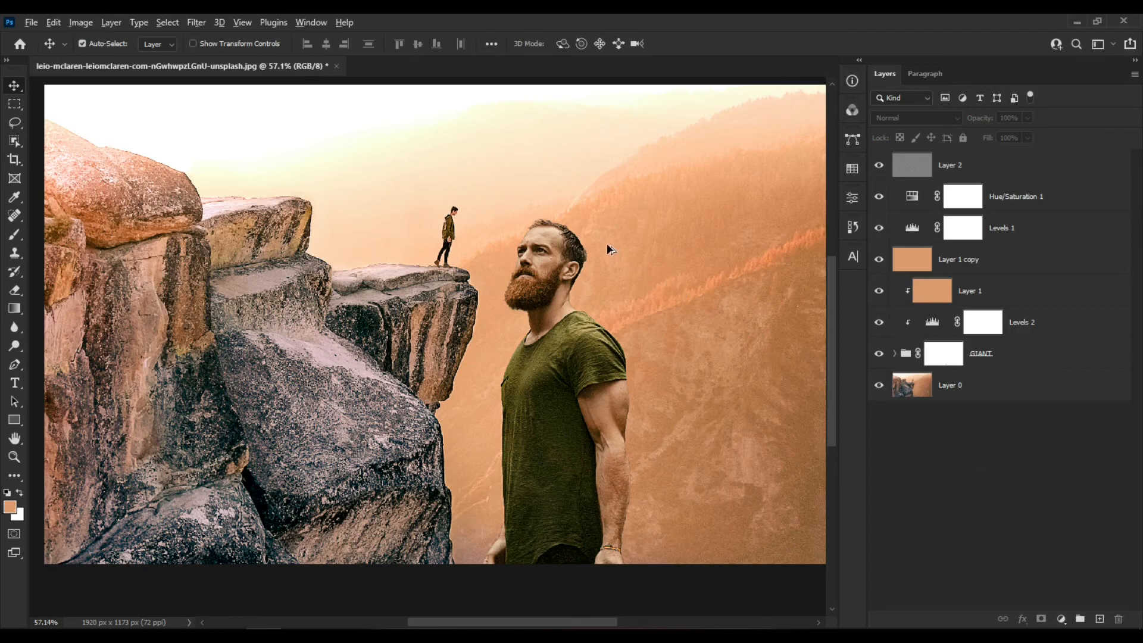
{"action": "scroll", "coordinate": [606, 243], "scroll_direction": "up", "scroll_amount": 2}
{"action": "scroll", "coordinate": [568, 294], "scroll_direction": "up", "scroll_amount": 4}
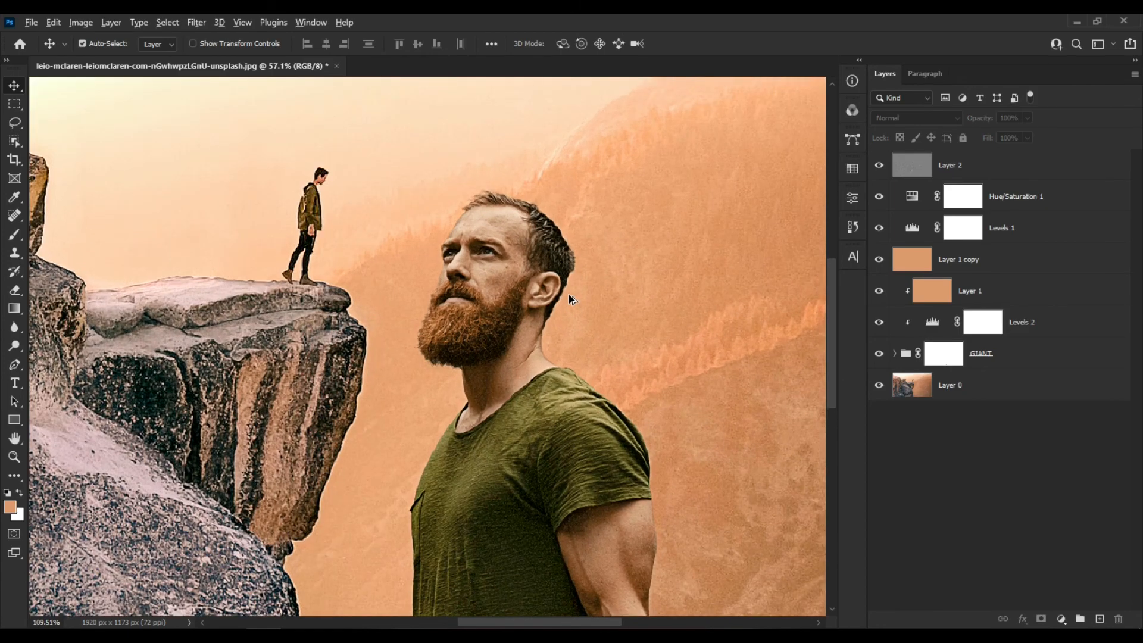
Step: Target the GIANT group's layer mask with the Brush tool and black as the foreground color, close up on the man's head
{"action": "scroll", "coordinate": [575, 279], "scroll_direction": "up", "scroll_amount": 3}
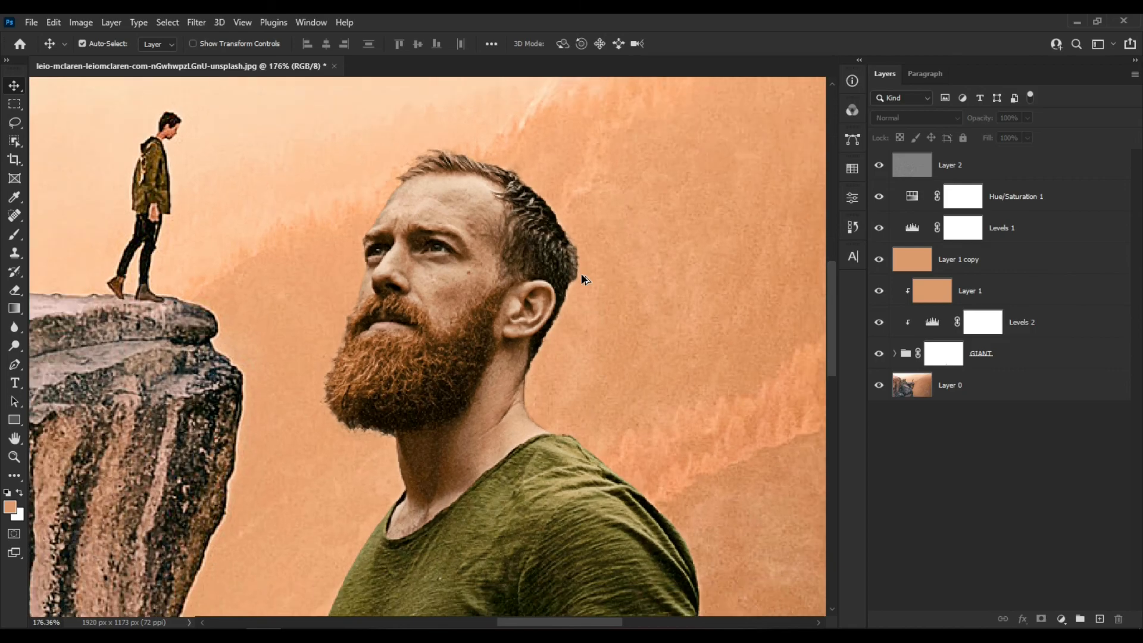
{"action": "scroll", "coordinate": [586, 274], "scroll_direction": "down", "scroll_amount": 1}
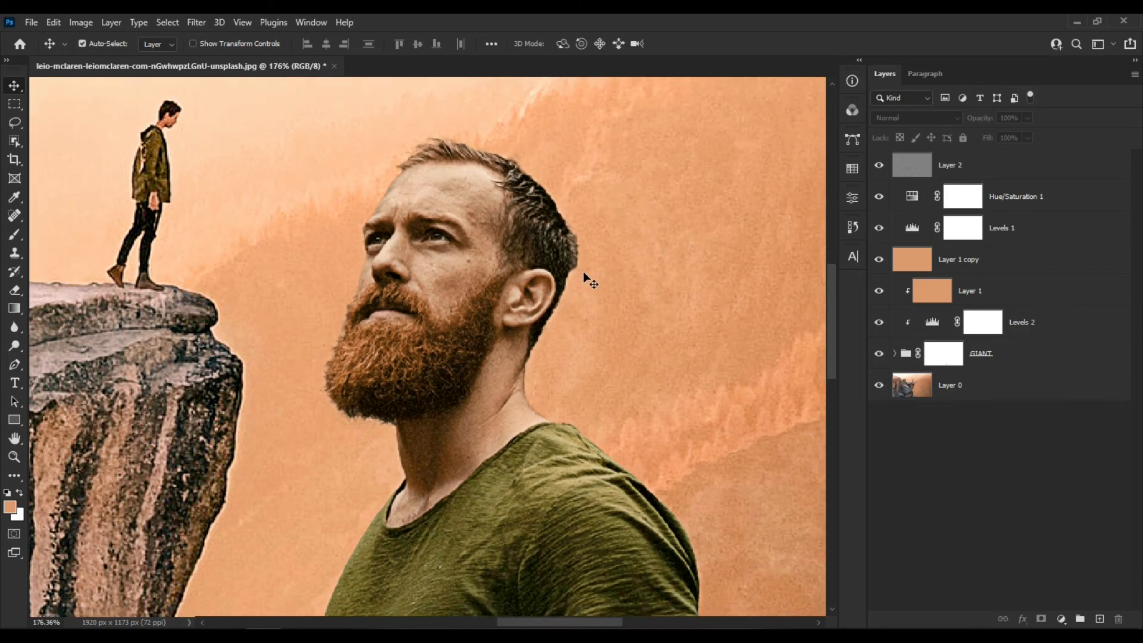
{"action": "scroll", "coordinate": [582, 268], "scroll_direction": "up", "scroll_amount": 1}
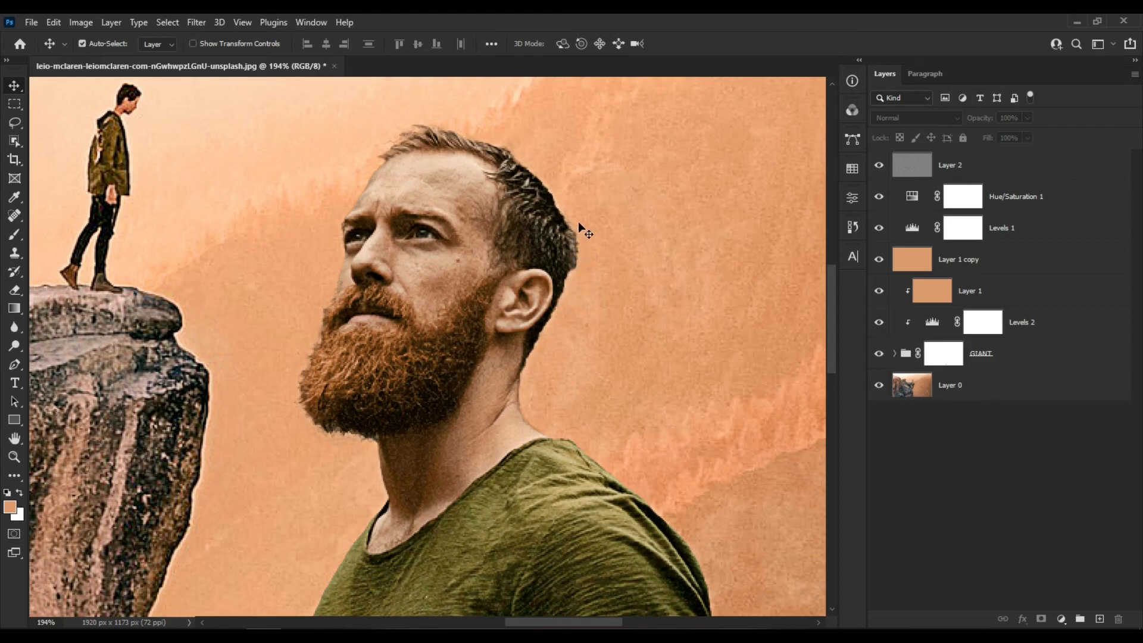
{"action": "left_click", "coordinate": [1006, 363]}
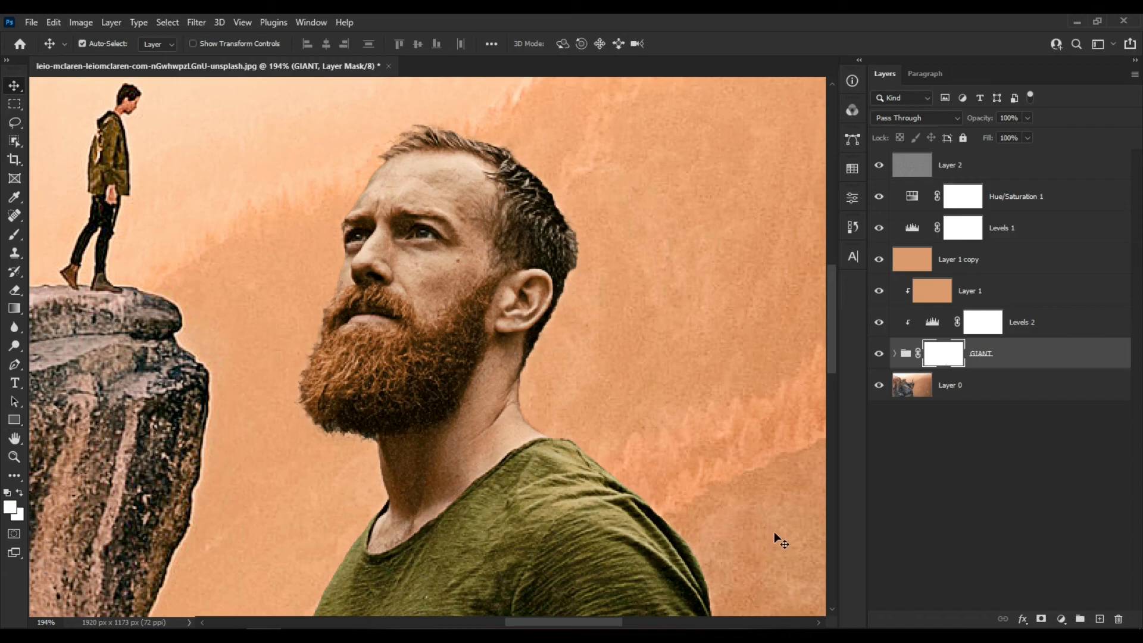
{"action": "left_click", "coordinate": [14, 235]}
{"action": "key", "text": "d"}
{"action": "key", "text": "alt+d"}
{"action": "left_click", "coordinate": [605, 19]}
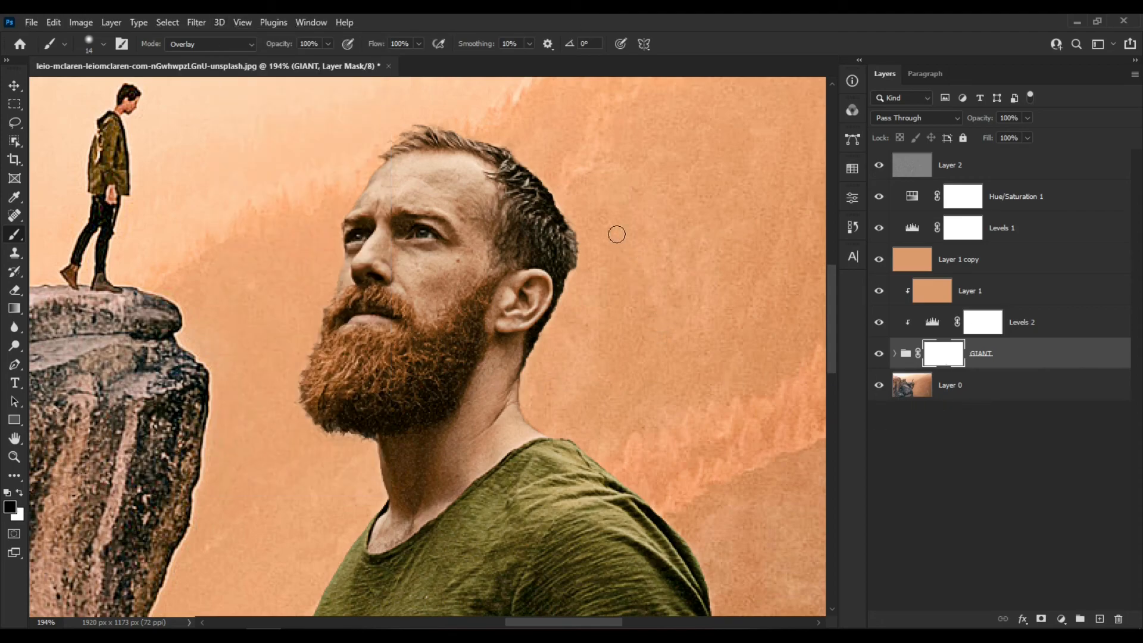
{"action": "scroll", "coordinate": [587, 246], "scroll_direction": "up", "scroll_amount": 1}
{"action": "scroll", "coordinate": [586, 246], "scroll_direction": "up", "scroll_amount": 2}
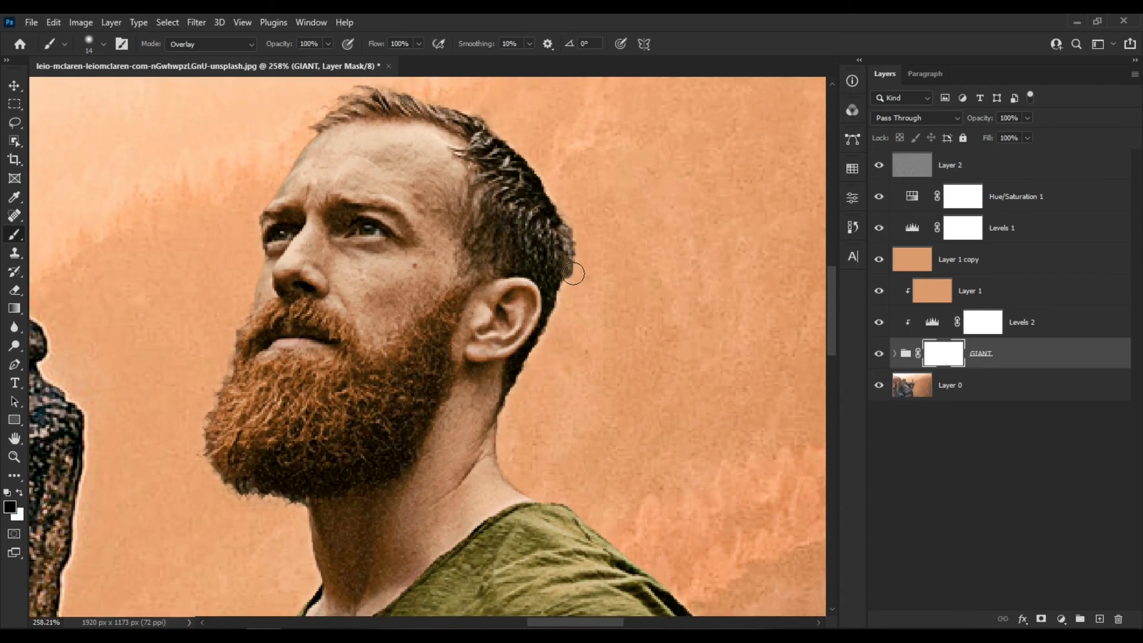
Step: Set the brush's blending mode to Normal and its hardness to 68%
{"action": "right_click", "coordinate": [576, 274]}
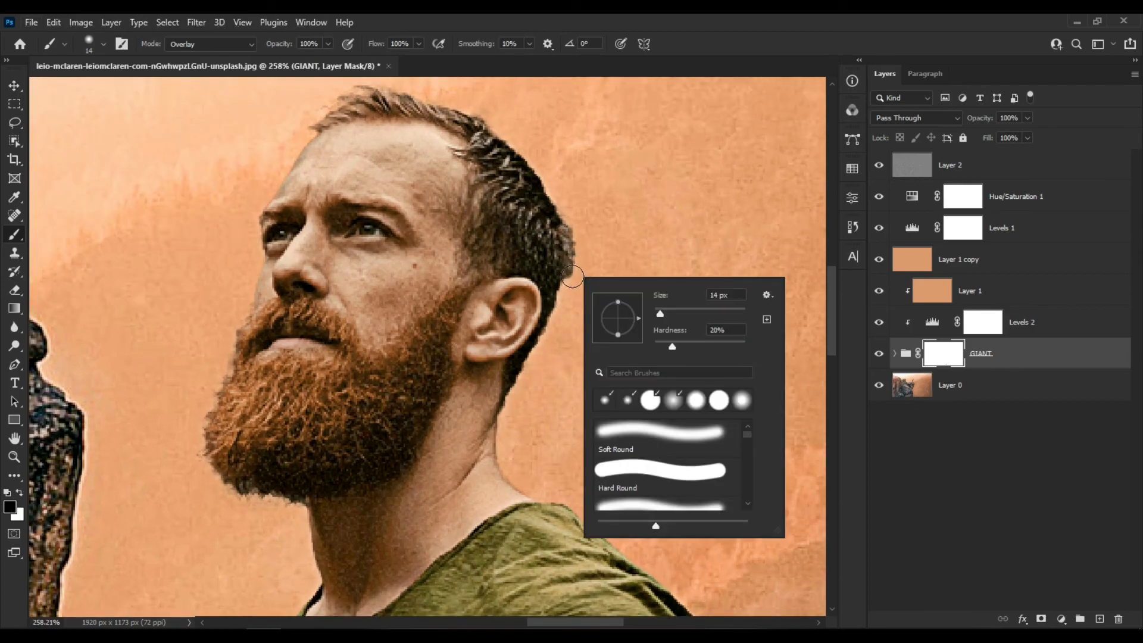
{"action": "left_click", "coordinate": [576, 278]}
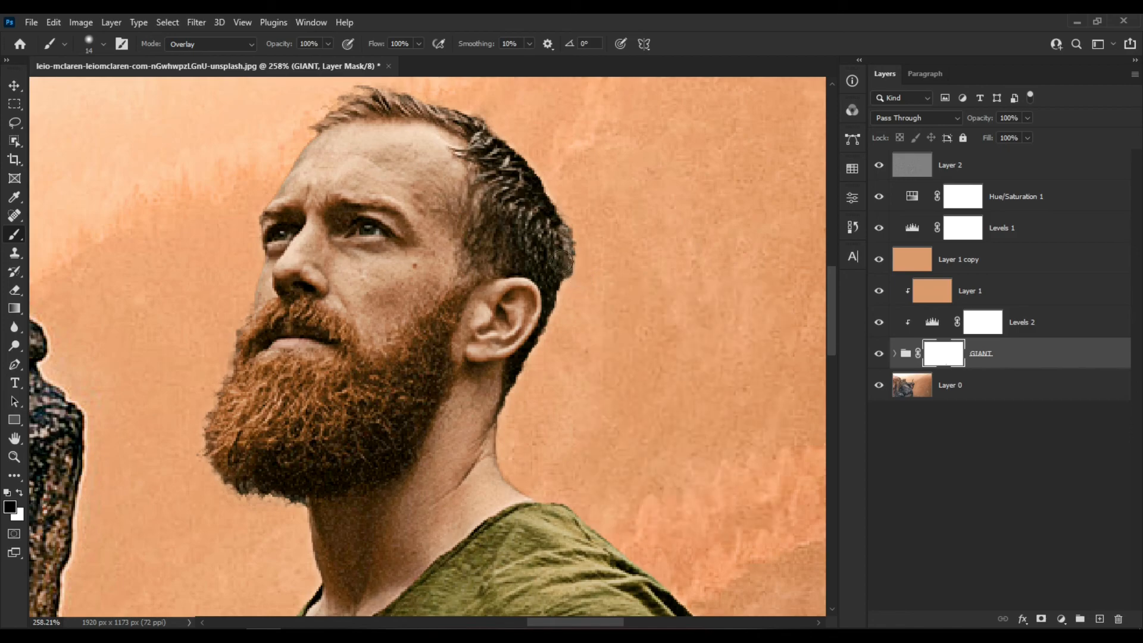
{"action": "left_click", "coordinate": [184, 48]}
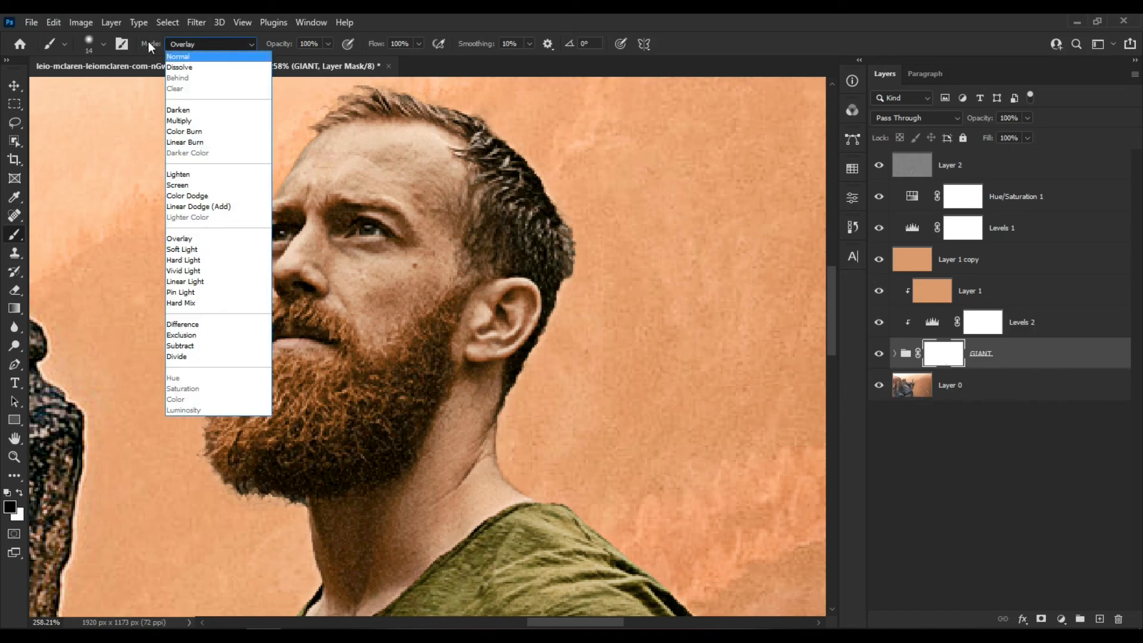
{"action": "left_click", "coordinate": [196, 58]}
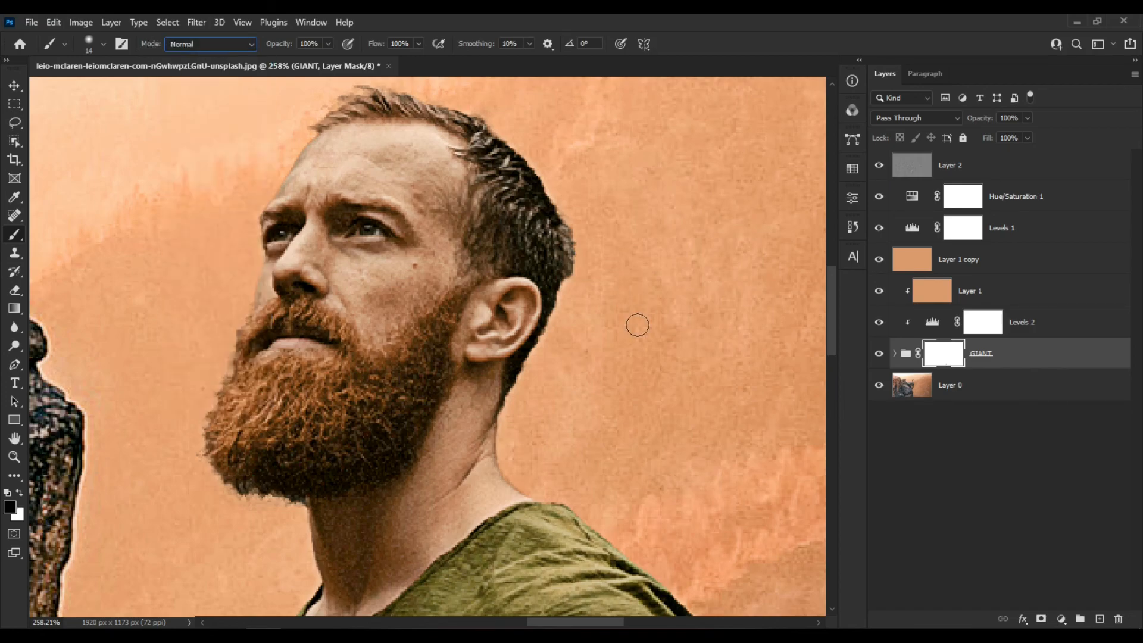
{"action": "right_click", "coordinate": [607, 287]}
{"action": "left_click_drag", "start_coordinate": [740, 356], "coordinate": [745, 355]}
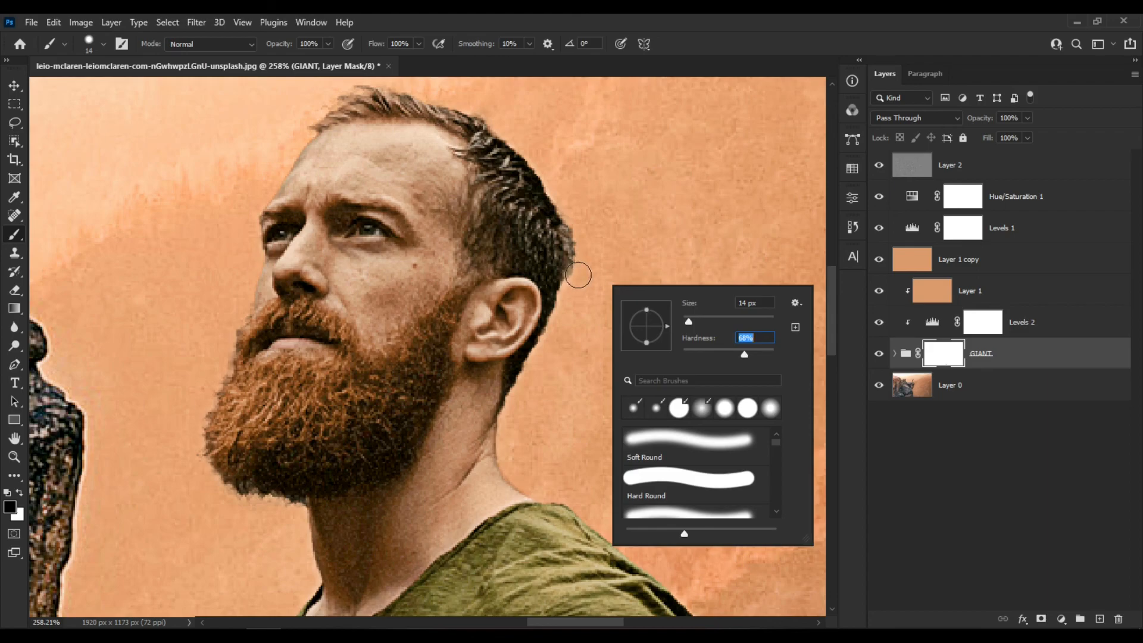
{"action": "key", "text": "Return"}
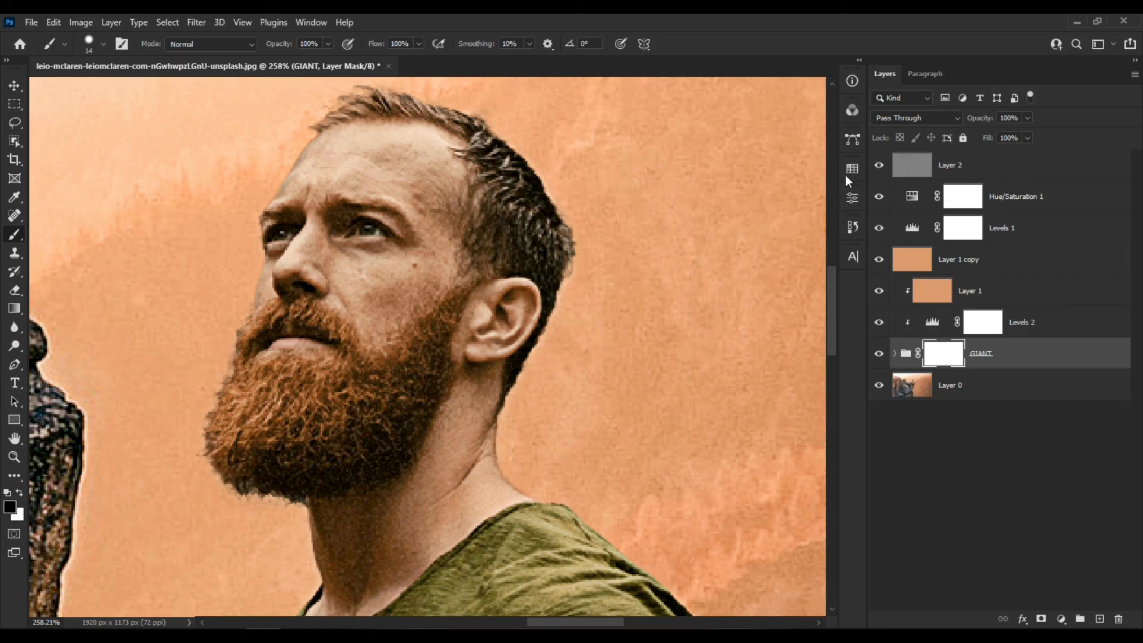
Step: Add a white layer mask to the High Pass layer, Layer 2
{"action": "left_click", "coordinate": [981, 177]}
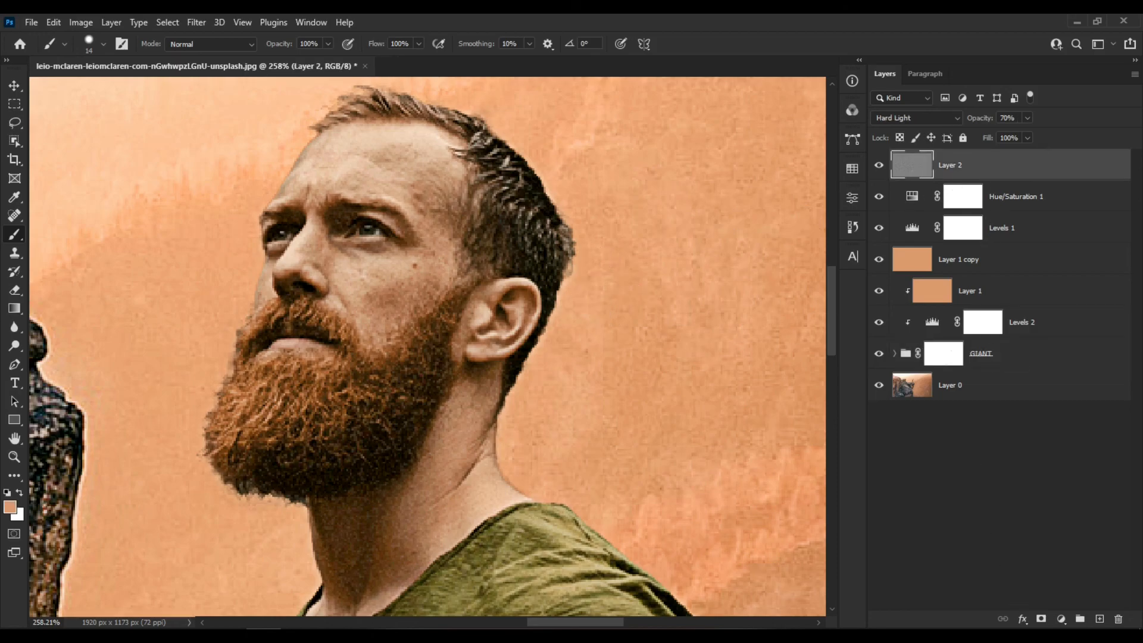
{"action": "left_click", "coordinate": [1041, 619]}
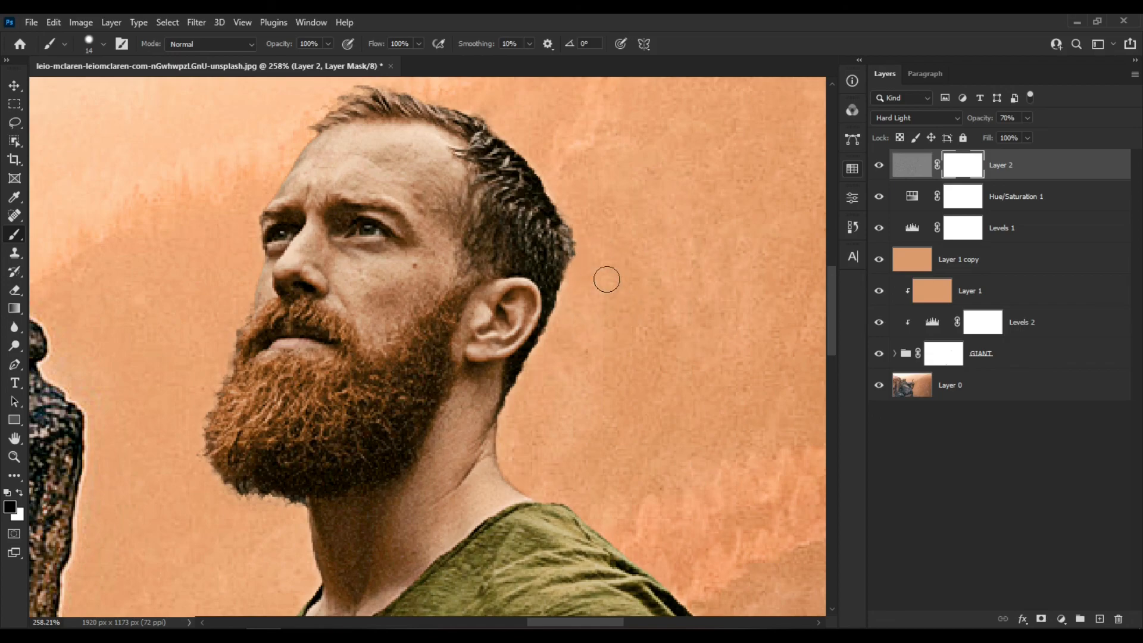
{"action": "key", "text": "ctrl+minus"}
{"action": "key", "text": "ctrl+minus"}
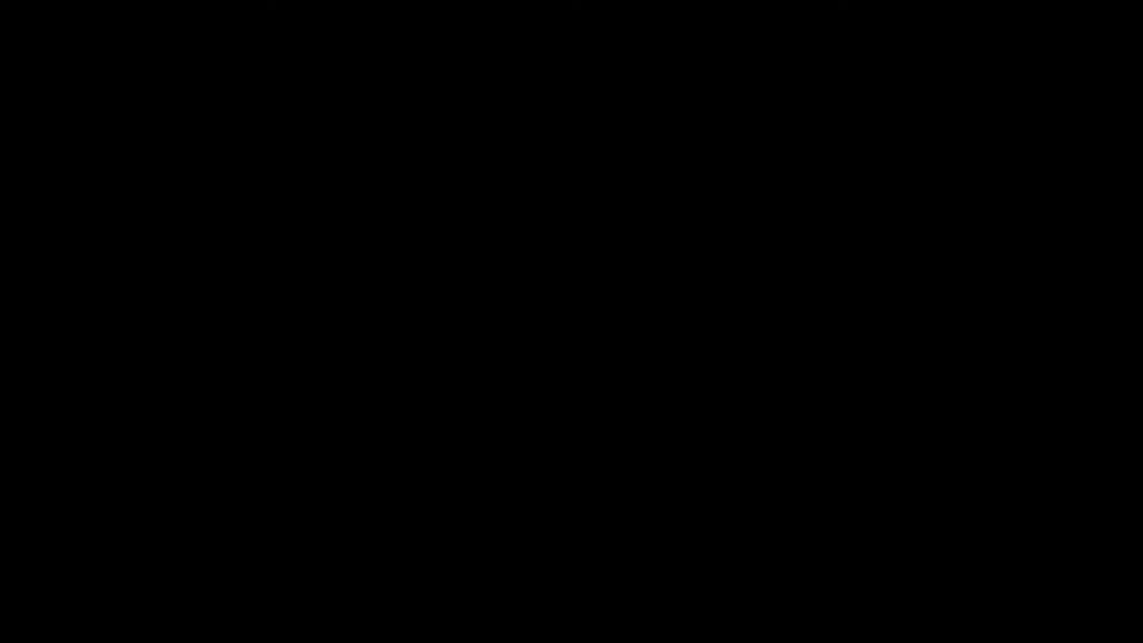